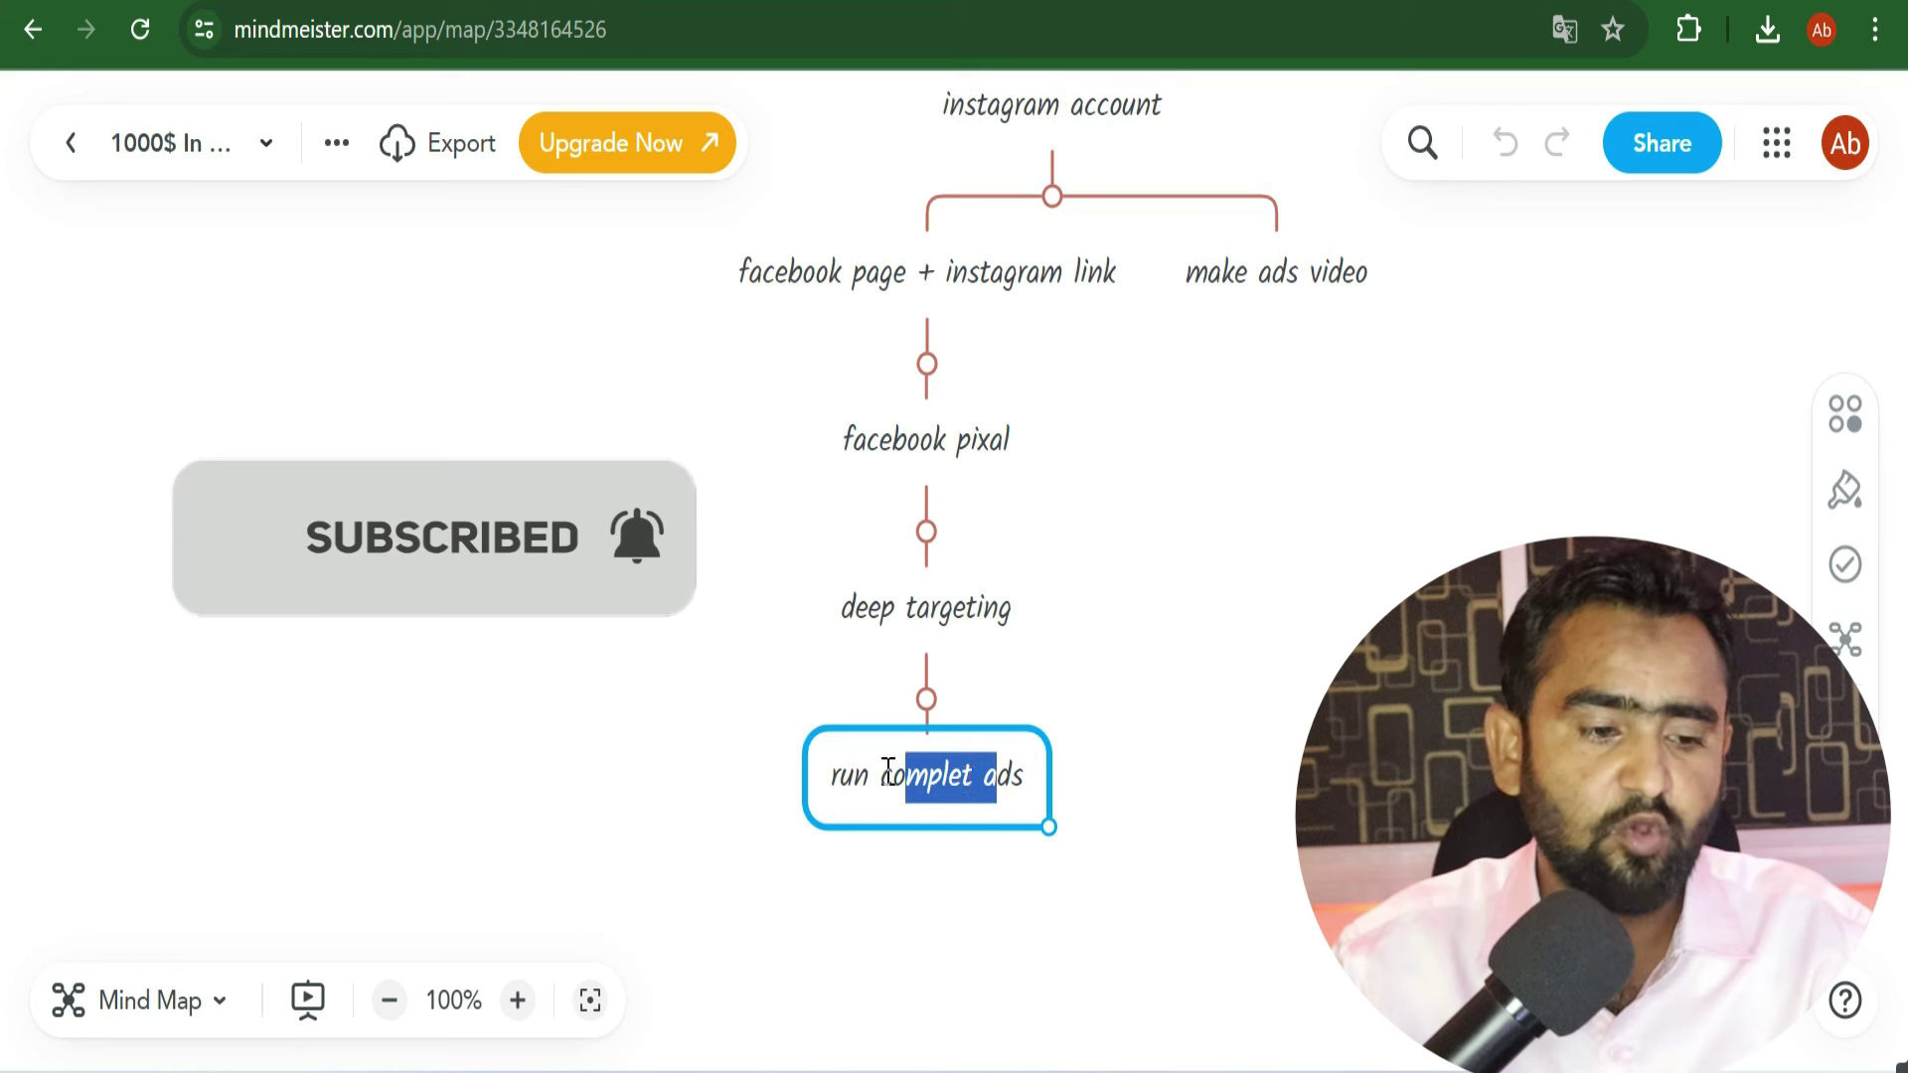
Step: Review the mind map's workflow from the ClickBank account and product research through deep targeting and running complete ads
left_click_drag(882, 775, 1034, 780)
left_click(896, 780)
left_click_drag(878, 778, 945, 780)
scroll(985, 780, "up", 6)
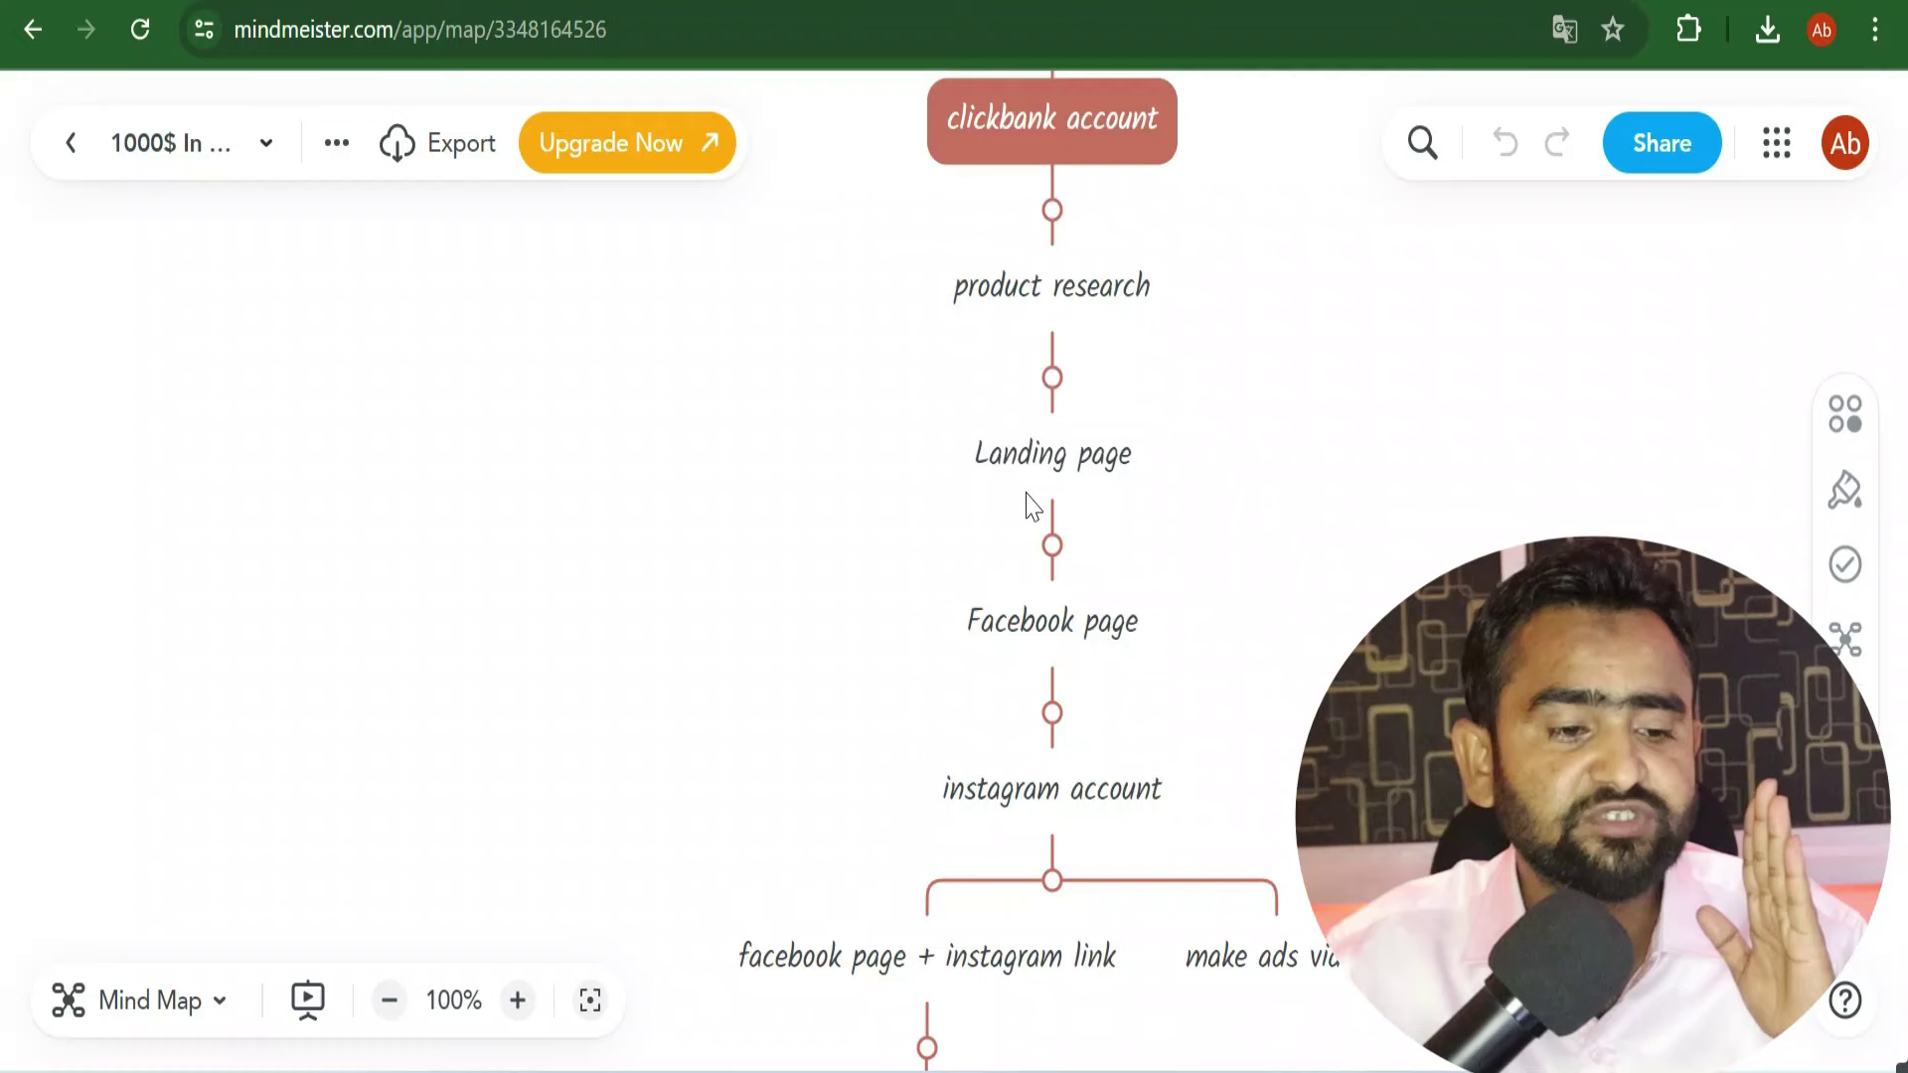
scroll(1004, 516, "down", 3)
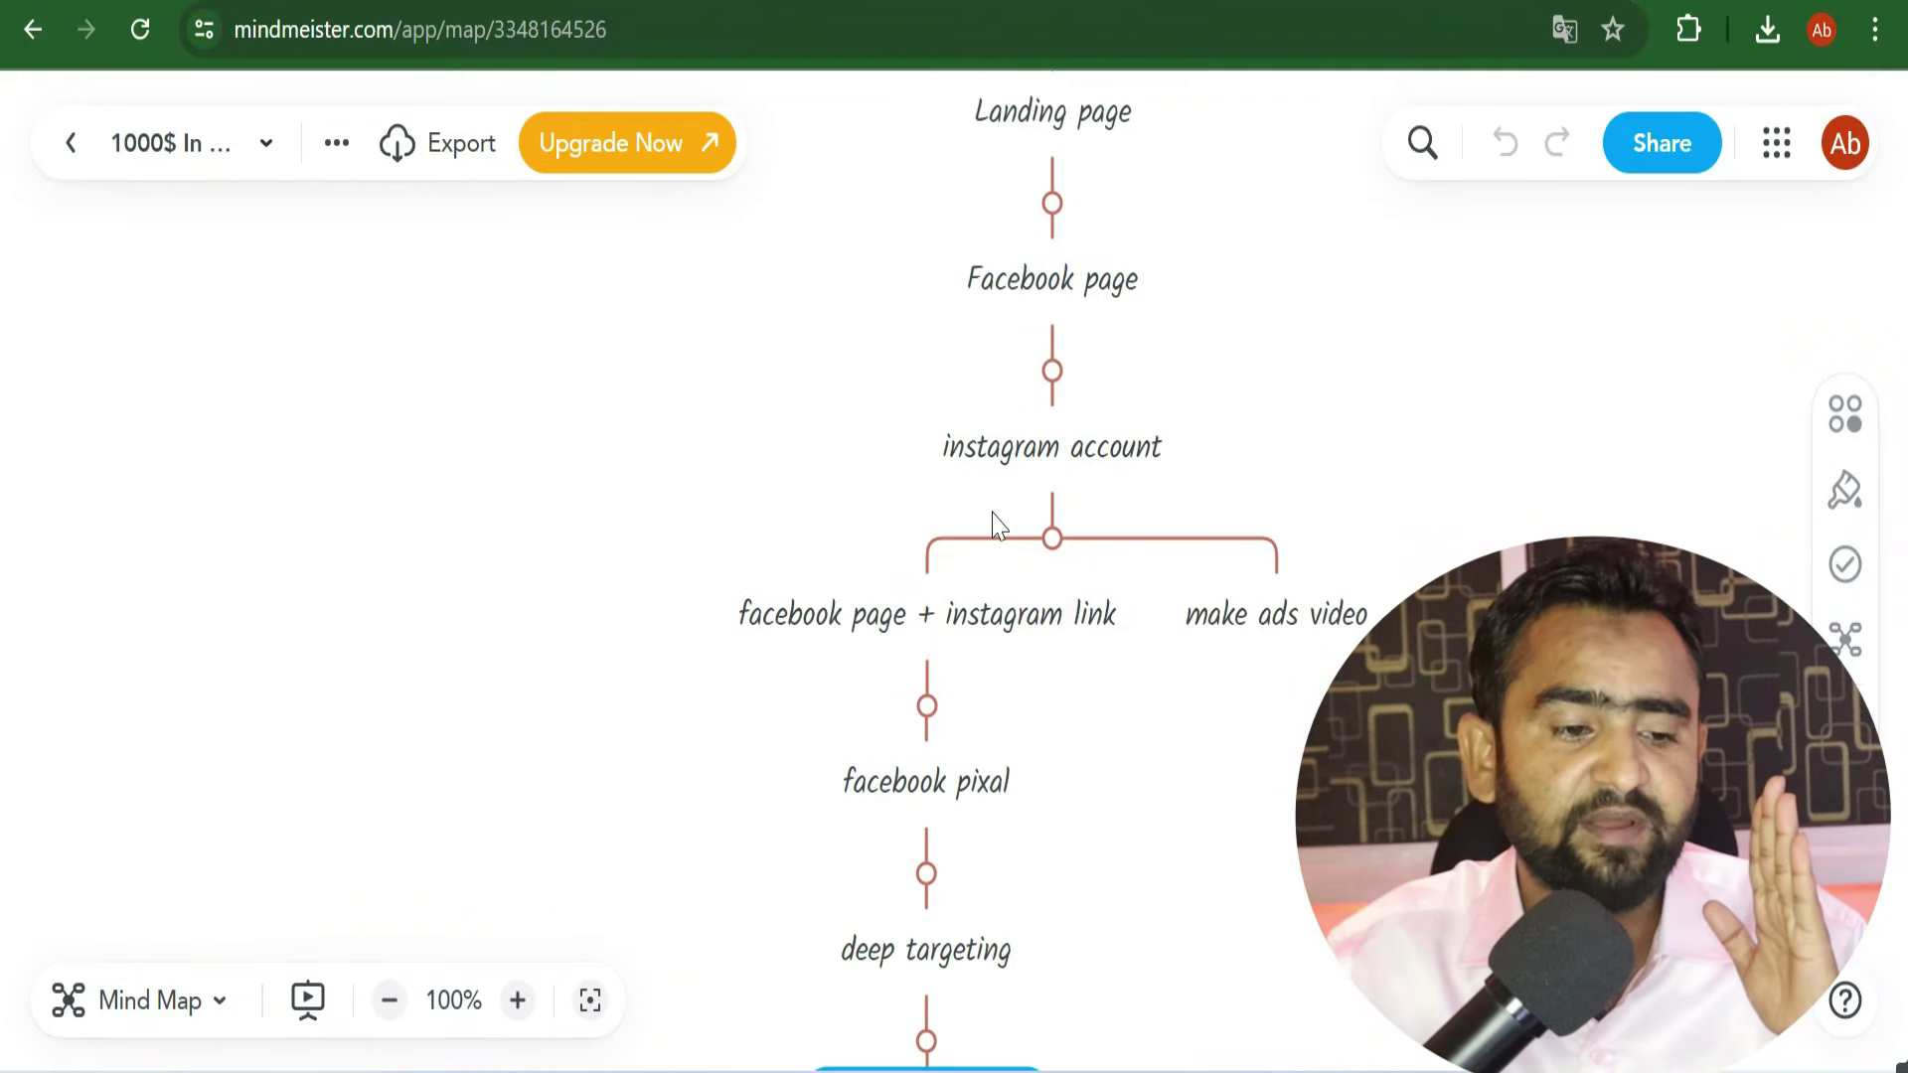
scroll(1054, 730, "down", 3)
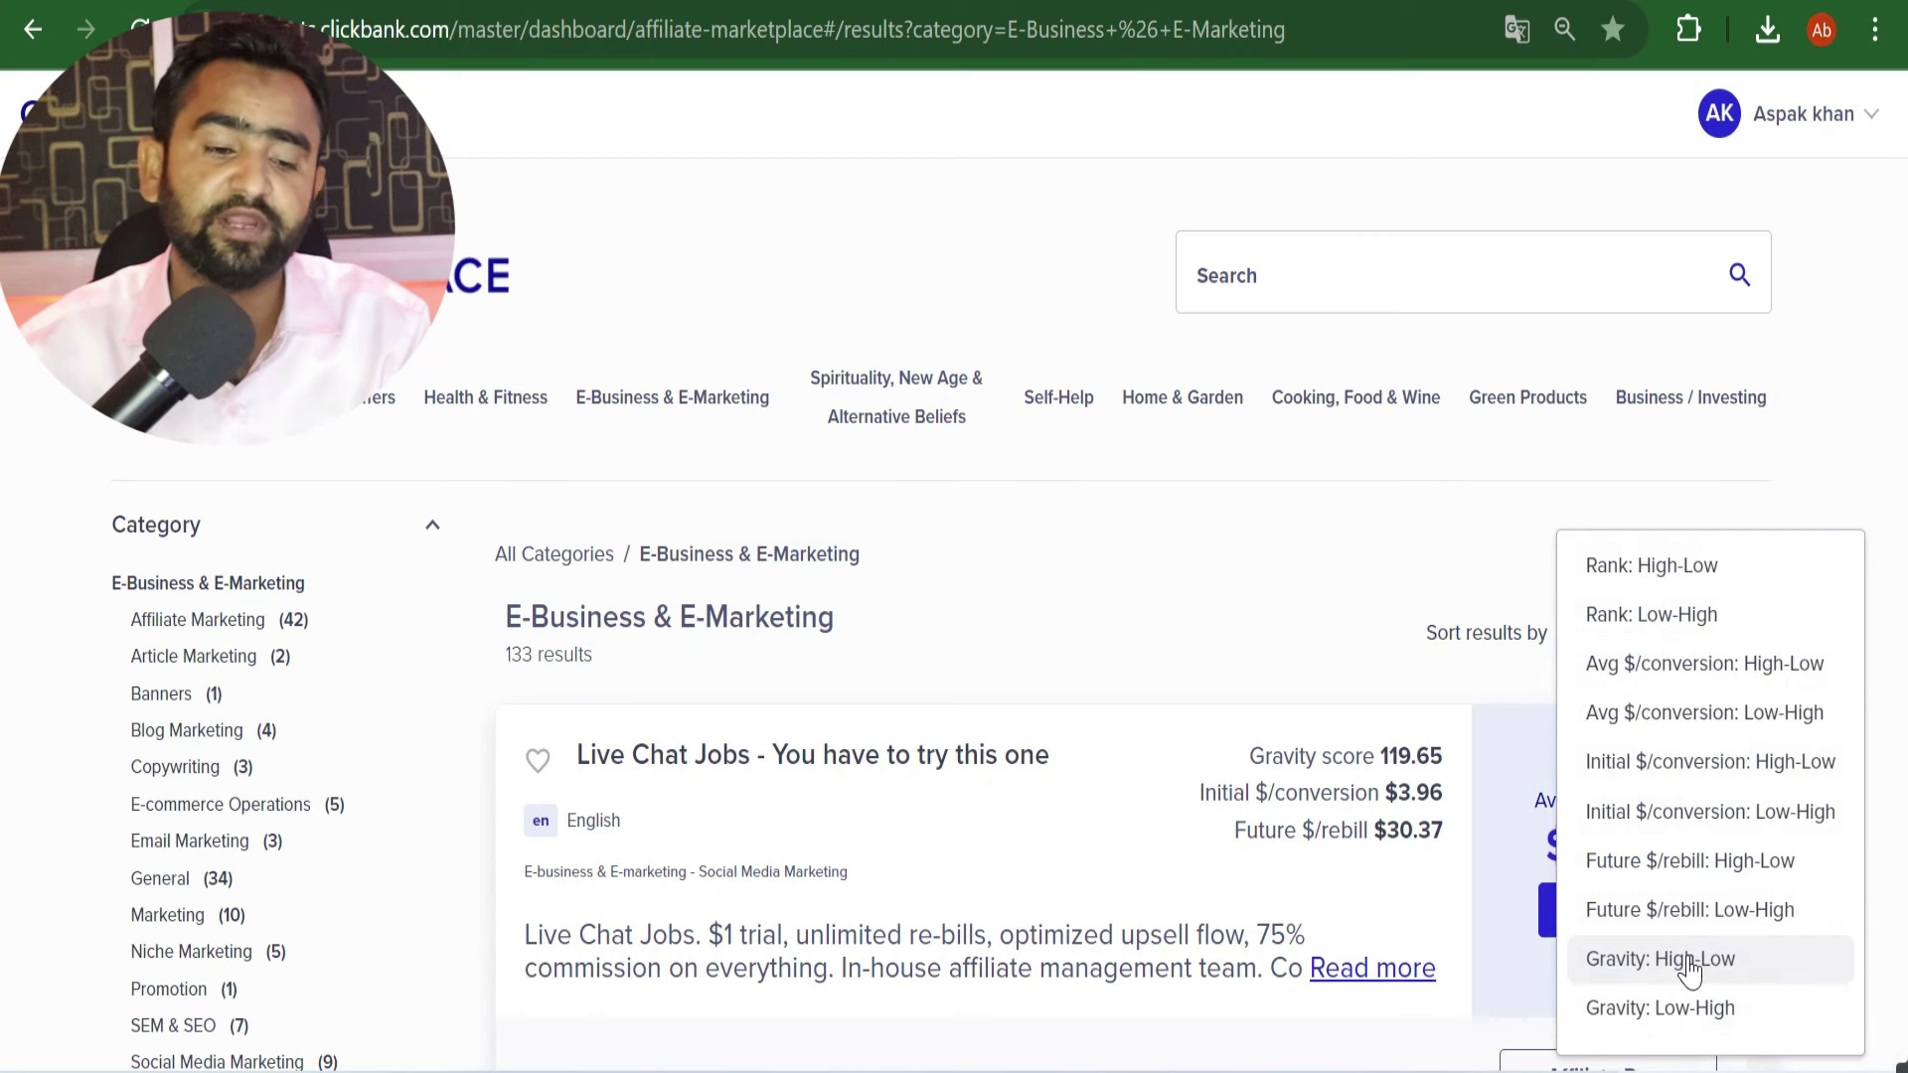
Step: Sort the E-Business & E-Marketing offers by Gravity: High-Low and examine the first two offers, including the $1 trial terms
left_click(1690, 973)
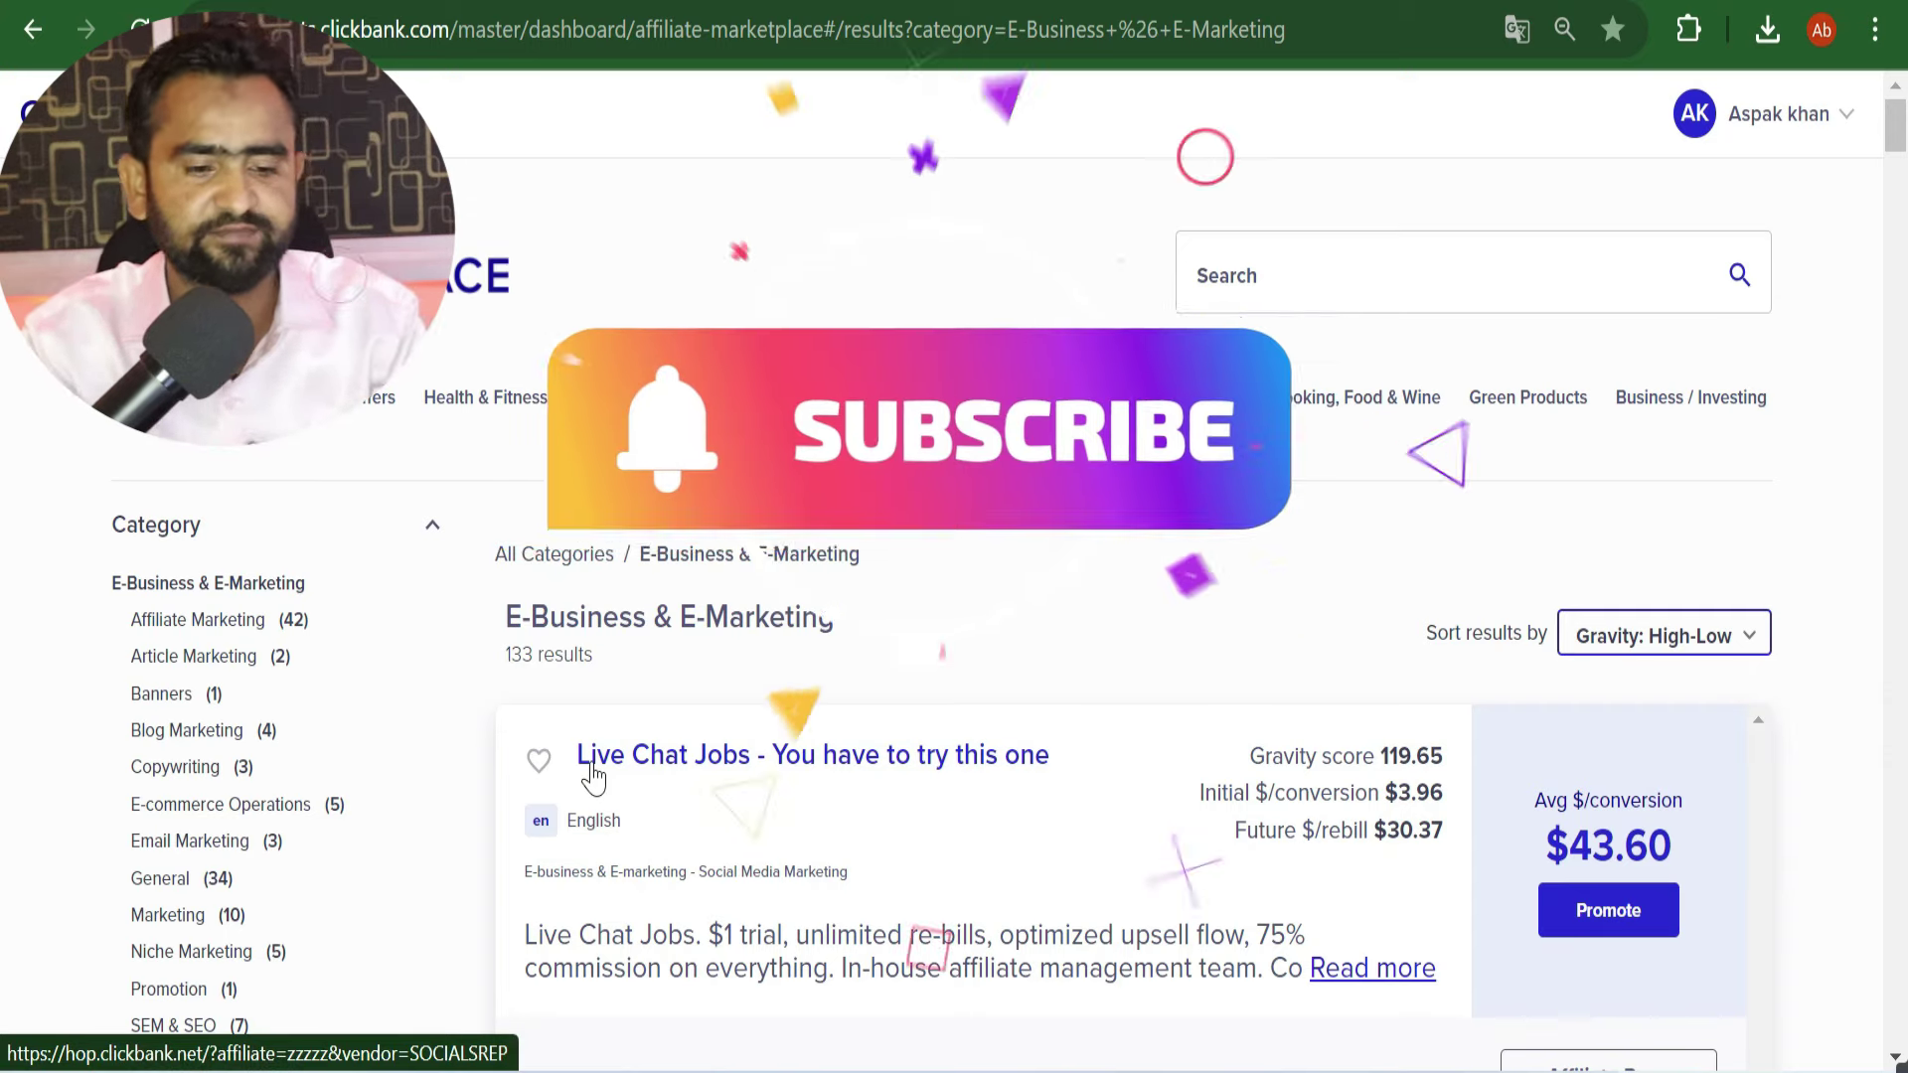
scroll(593, 777, "down", 3)
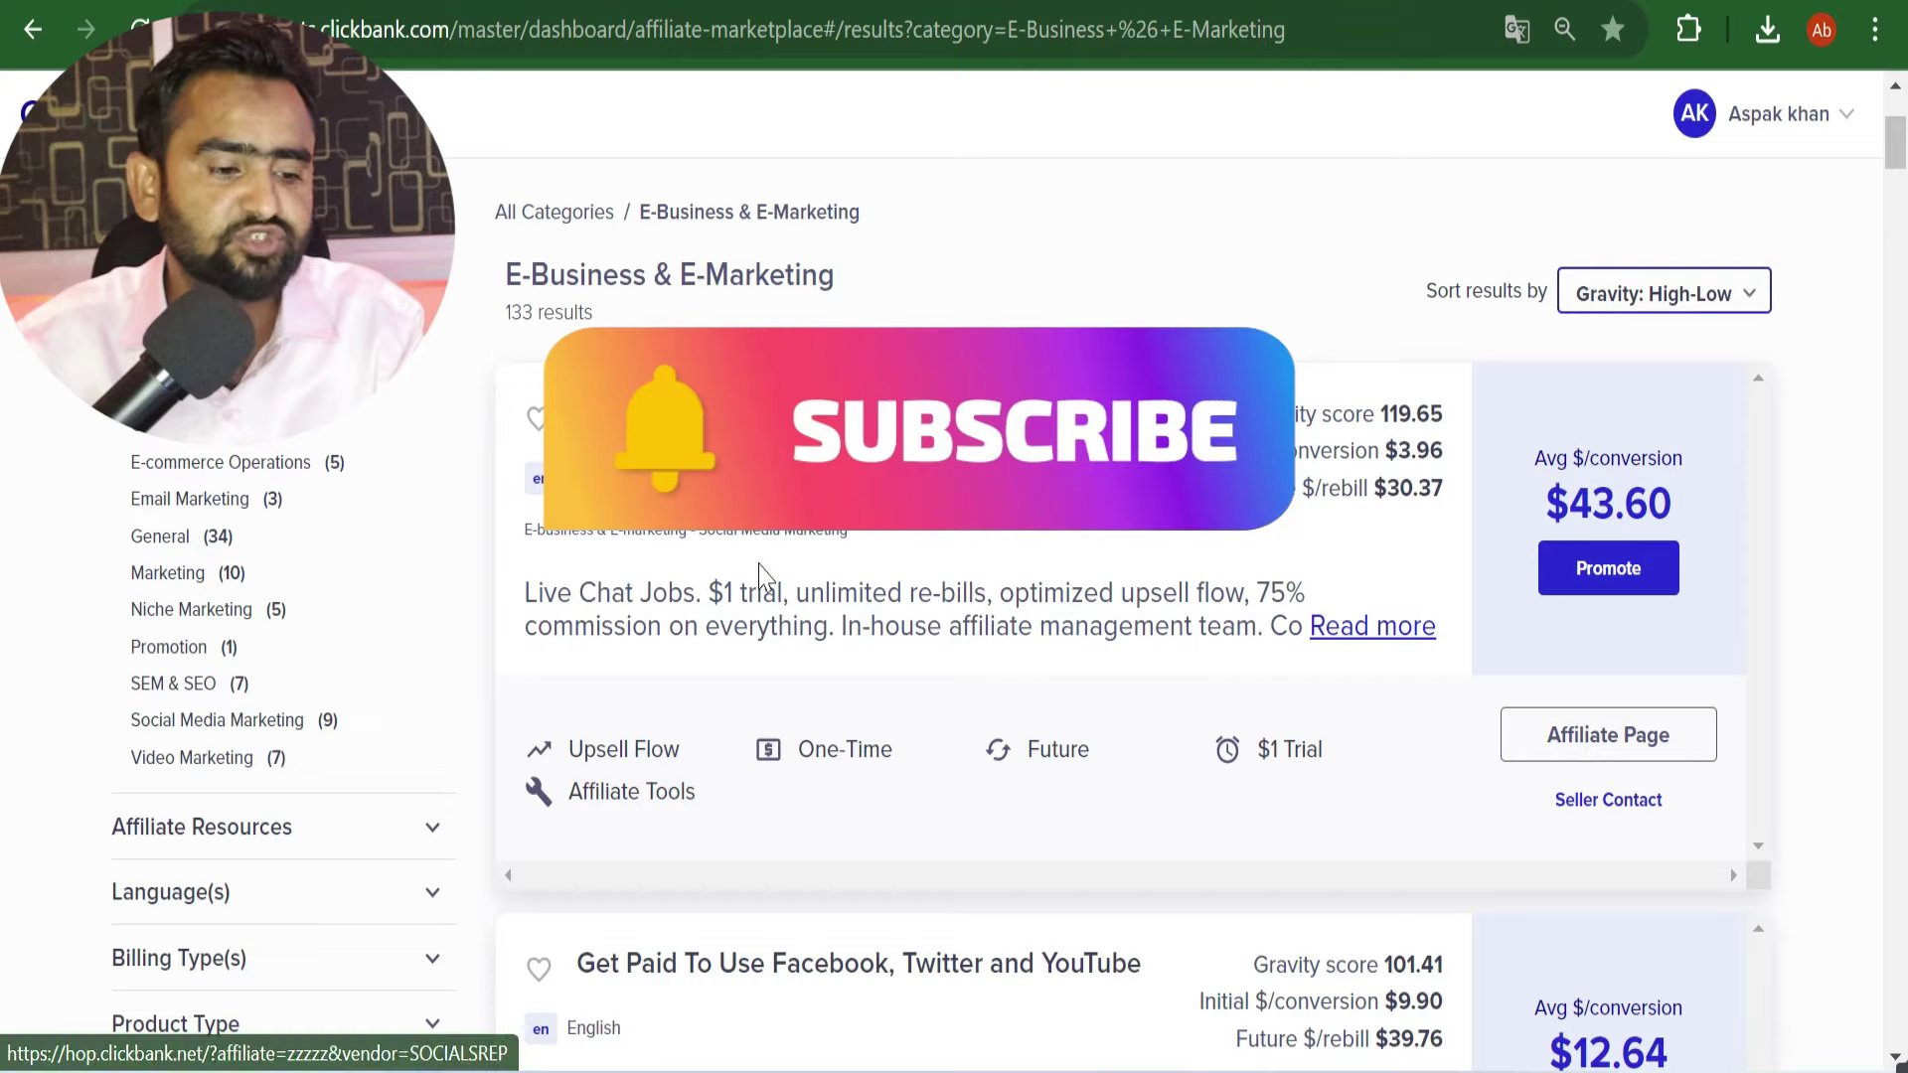
scroll(758, 566, "down", 3)
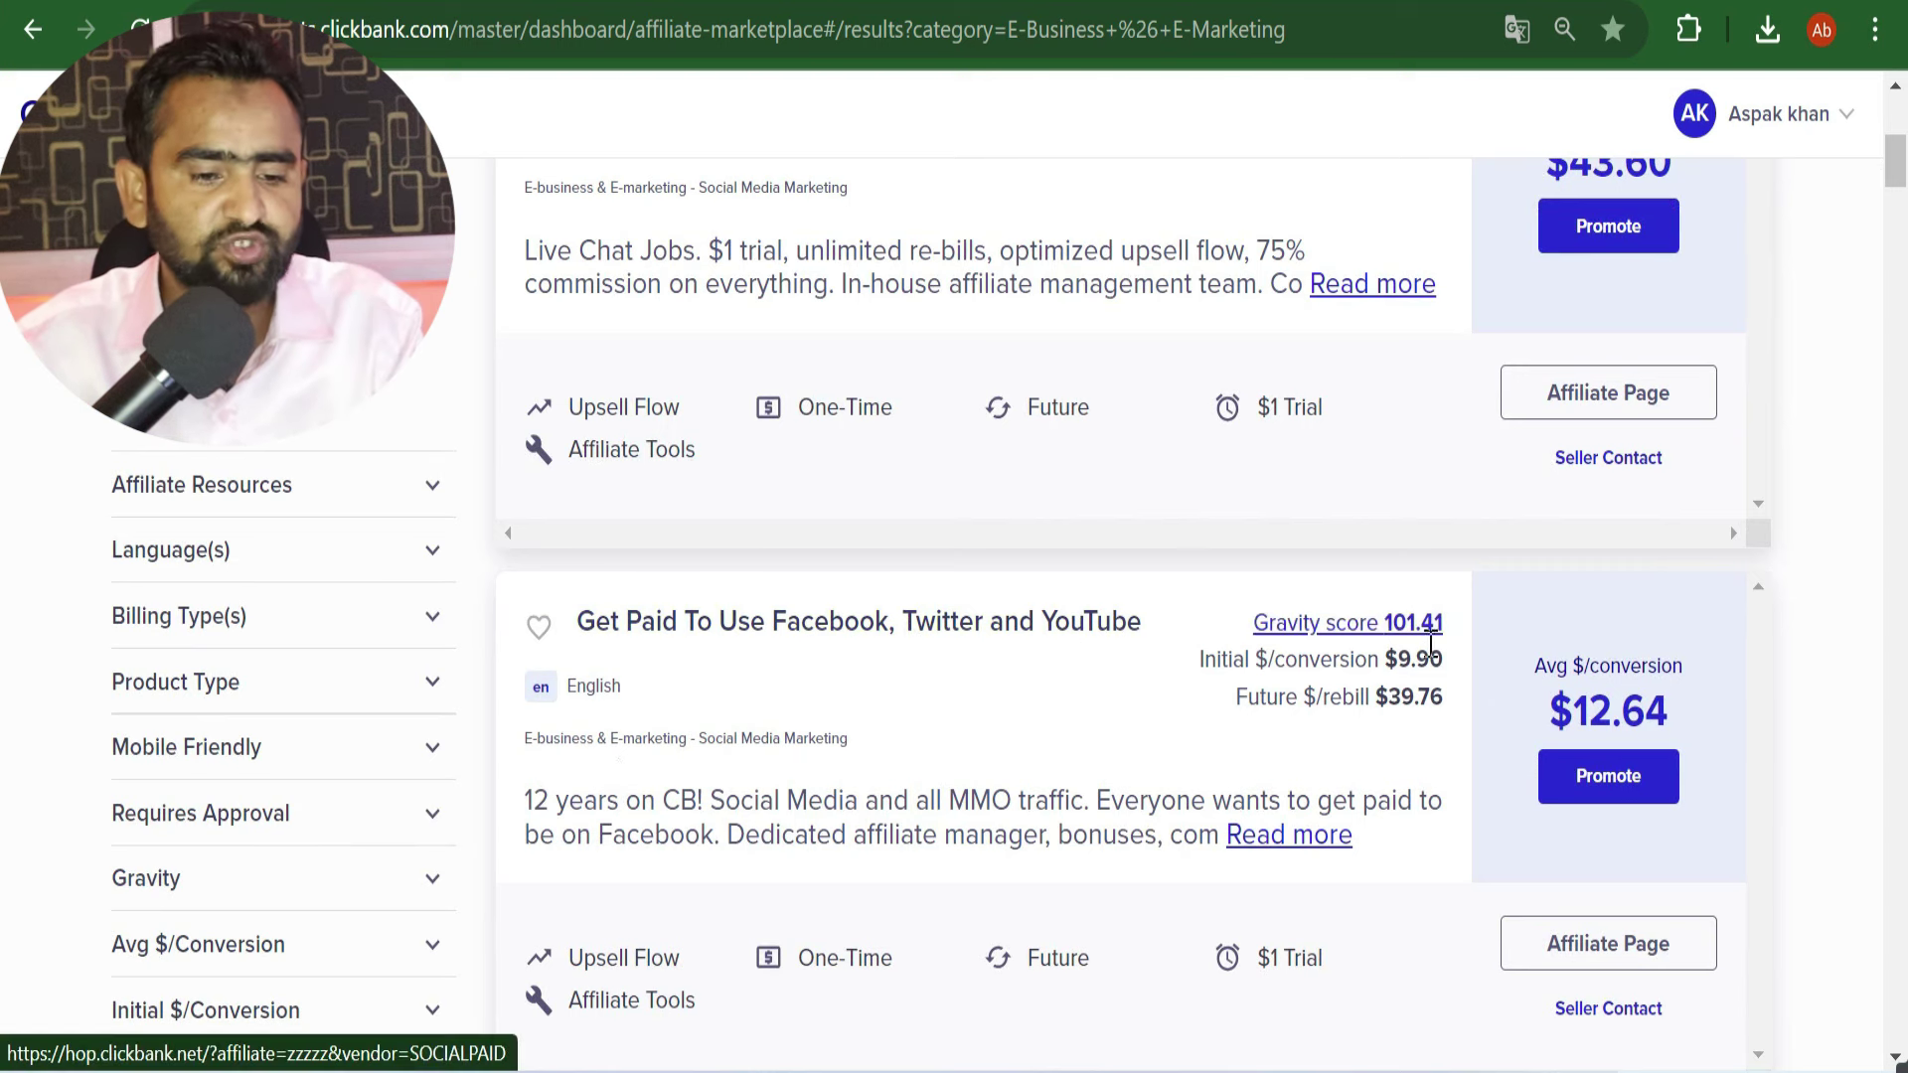
mouse_move(1649, 735)
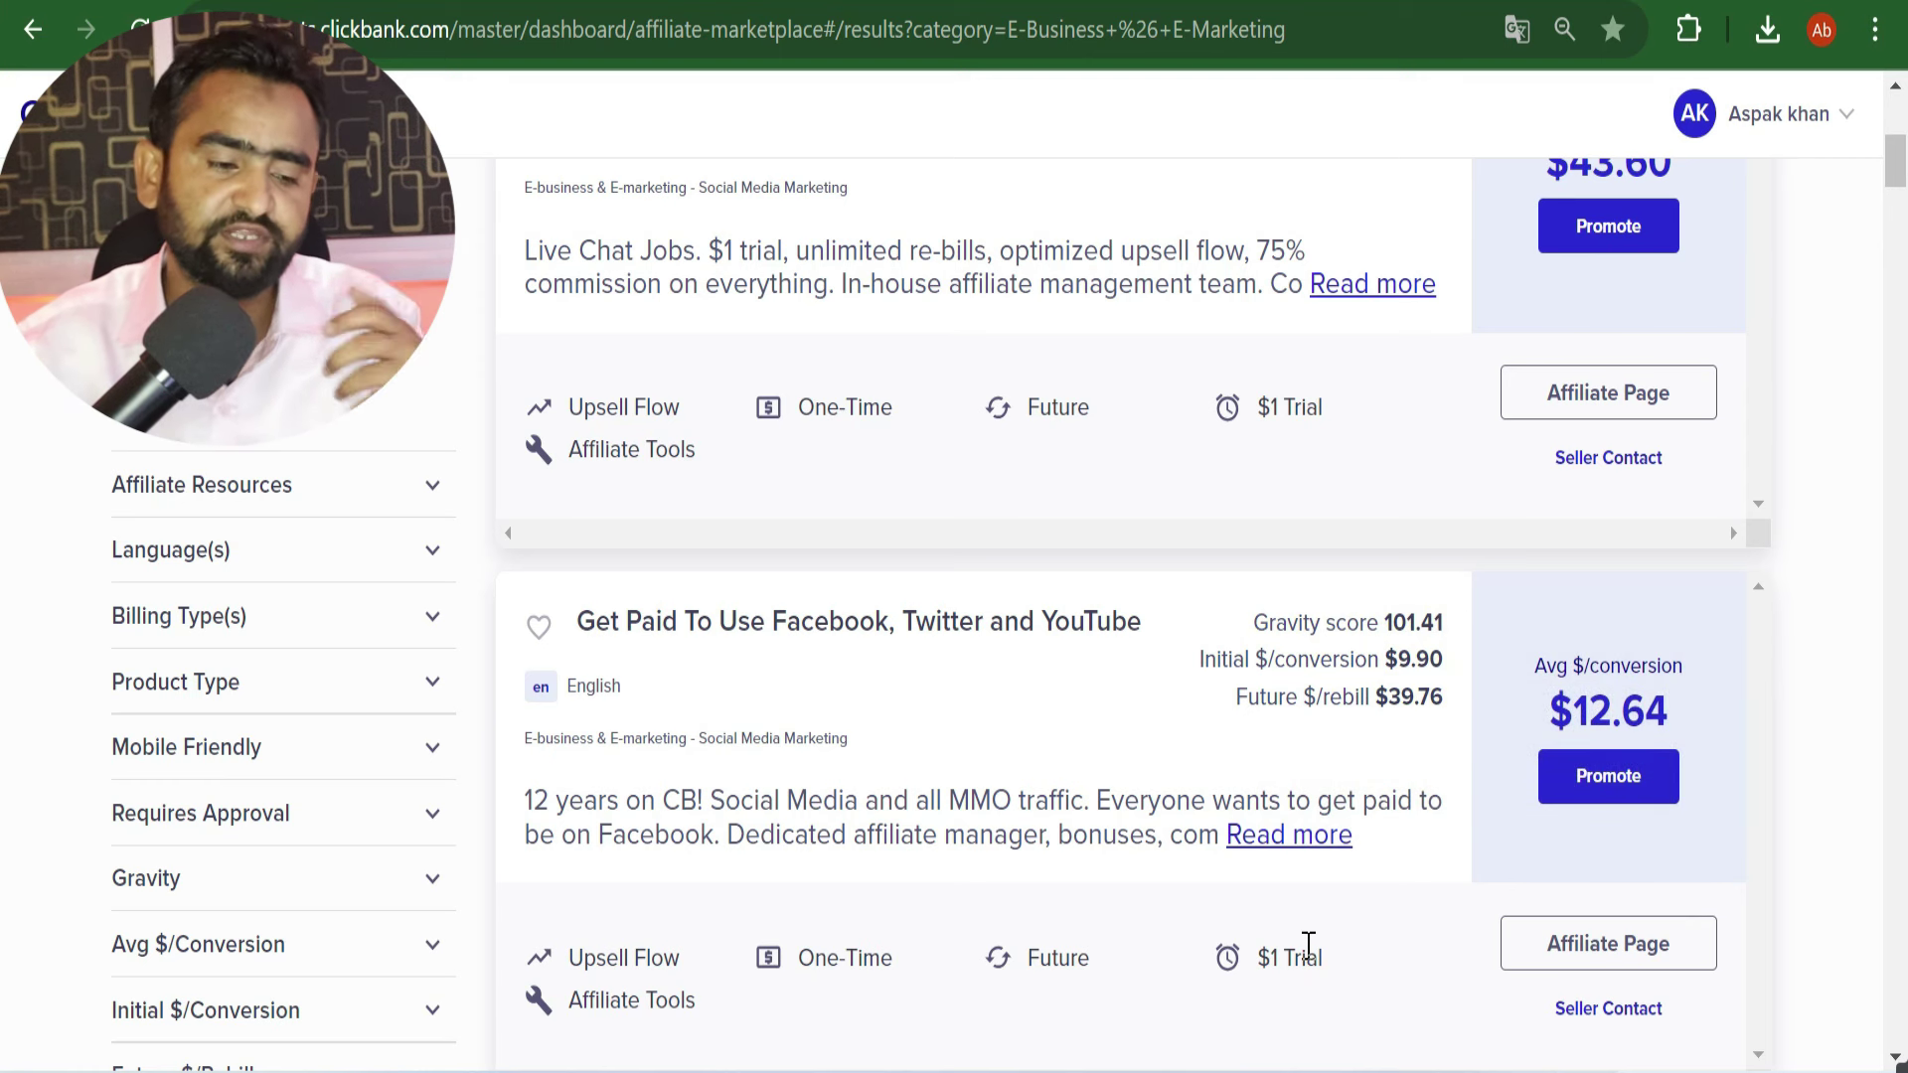
left_click_drag(1324, 964, 1267, 954)
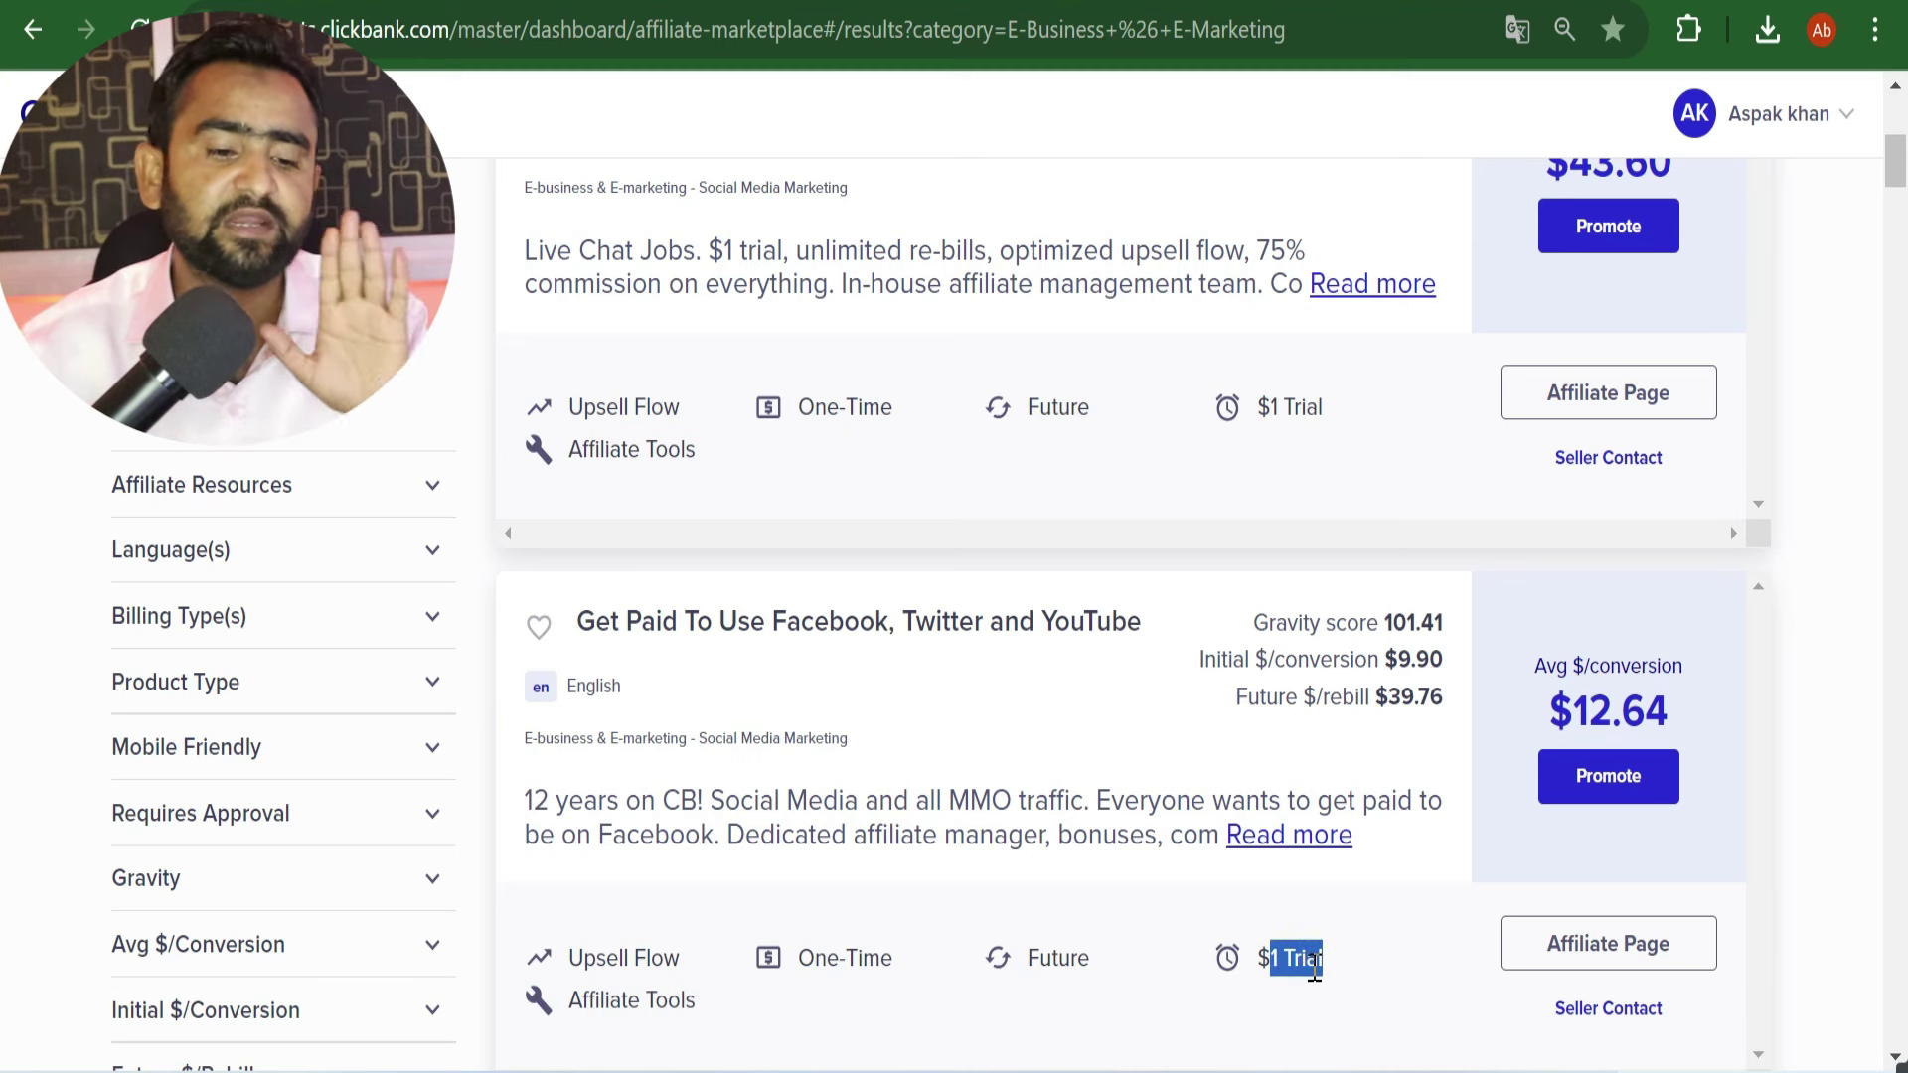
left_click(1727, 773)
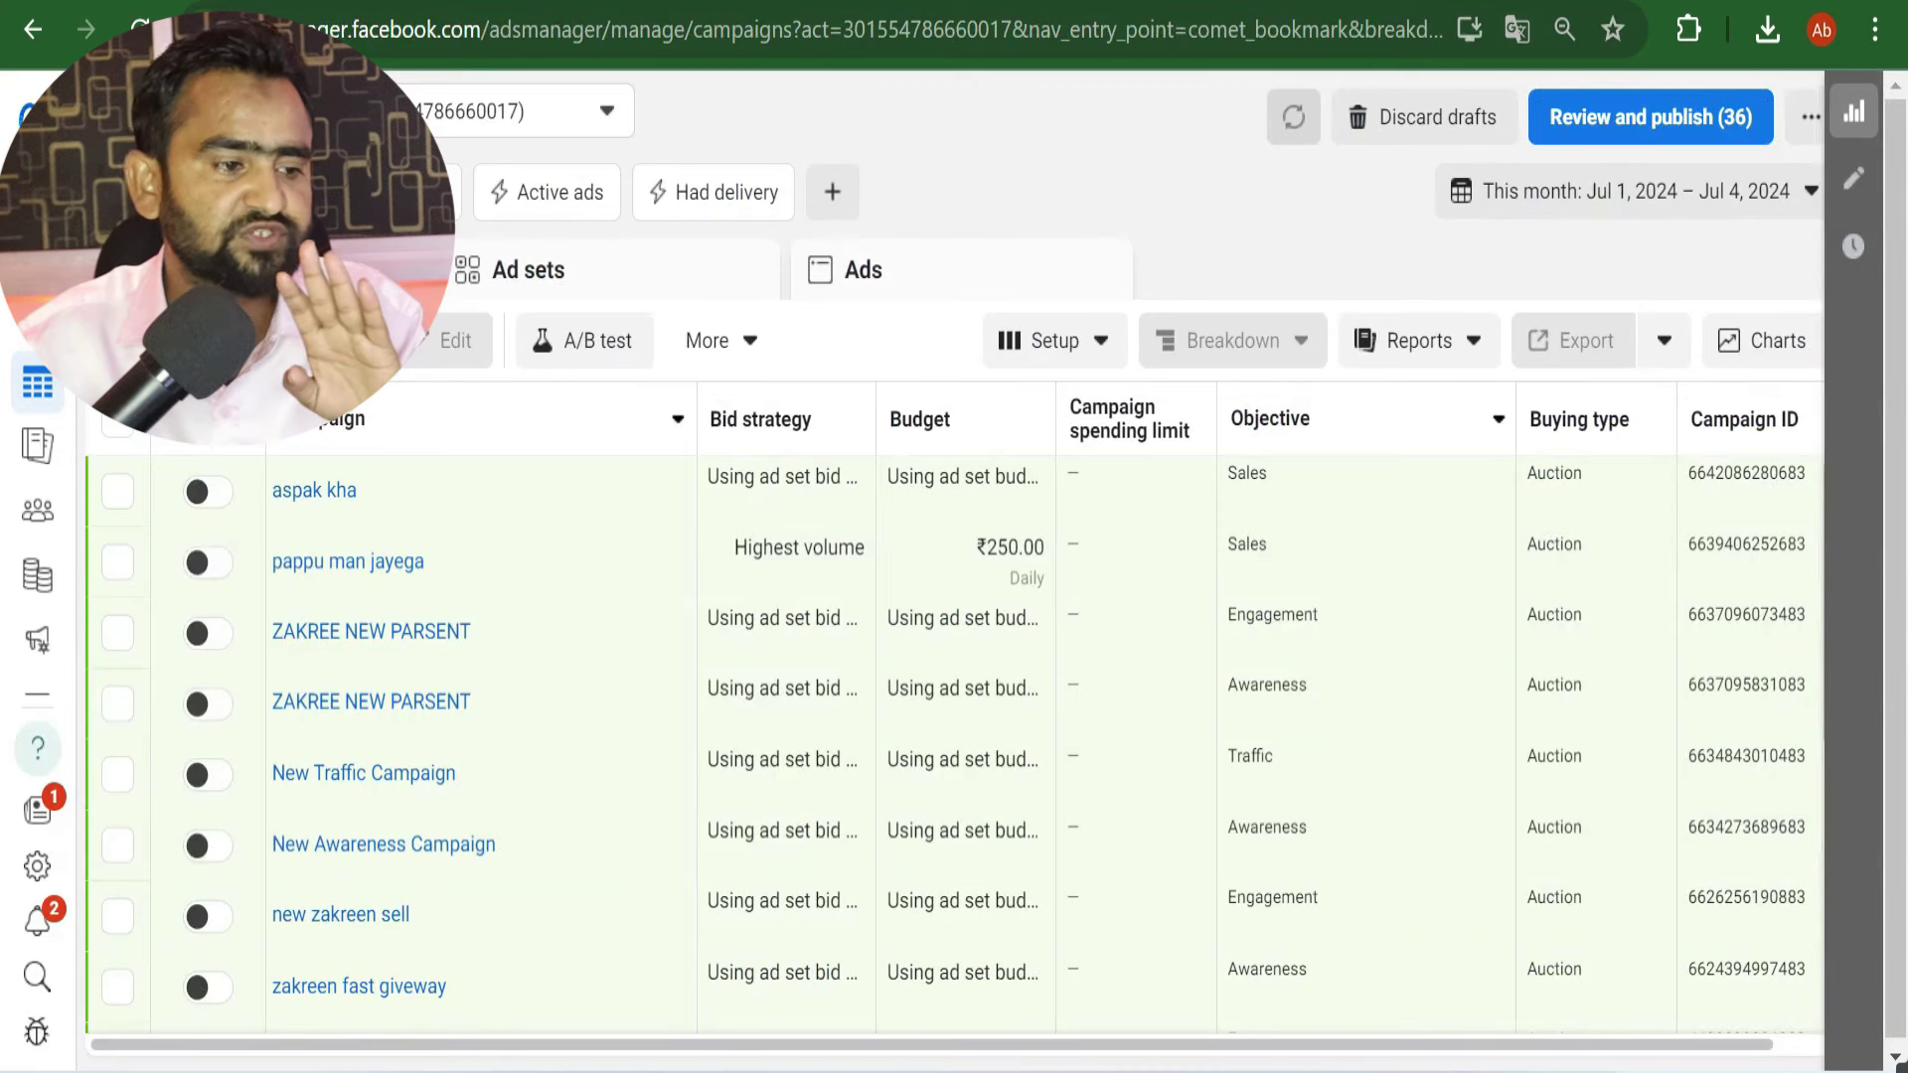
Step: Open the linked accounts settings of the Technology Wala Dost Facebook page
mouse_move(40, 398)
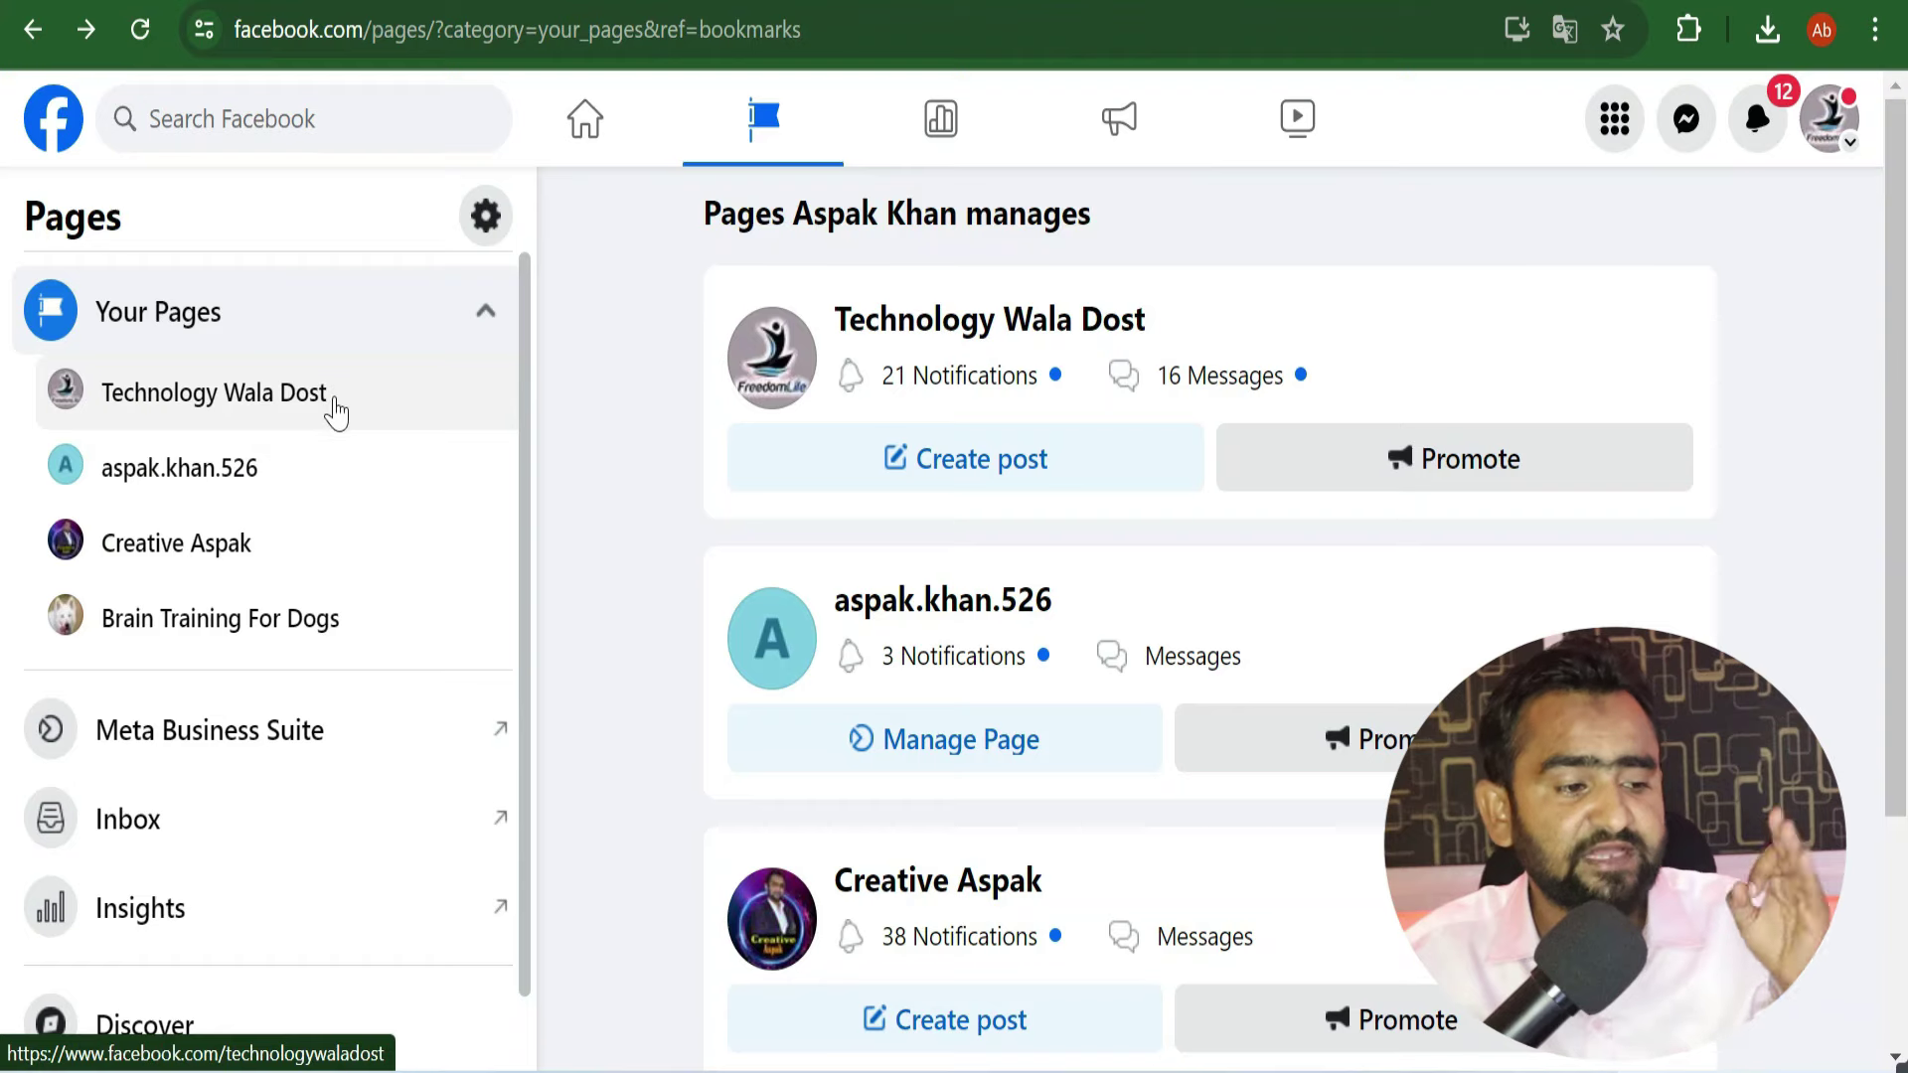
scroll(334, 418, "down", 1)
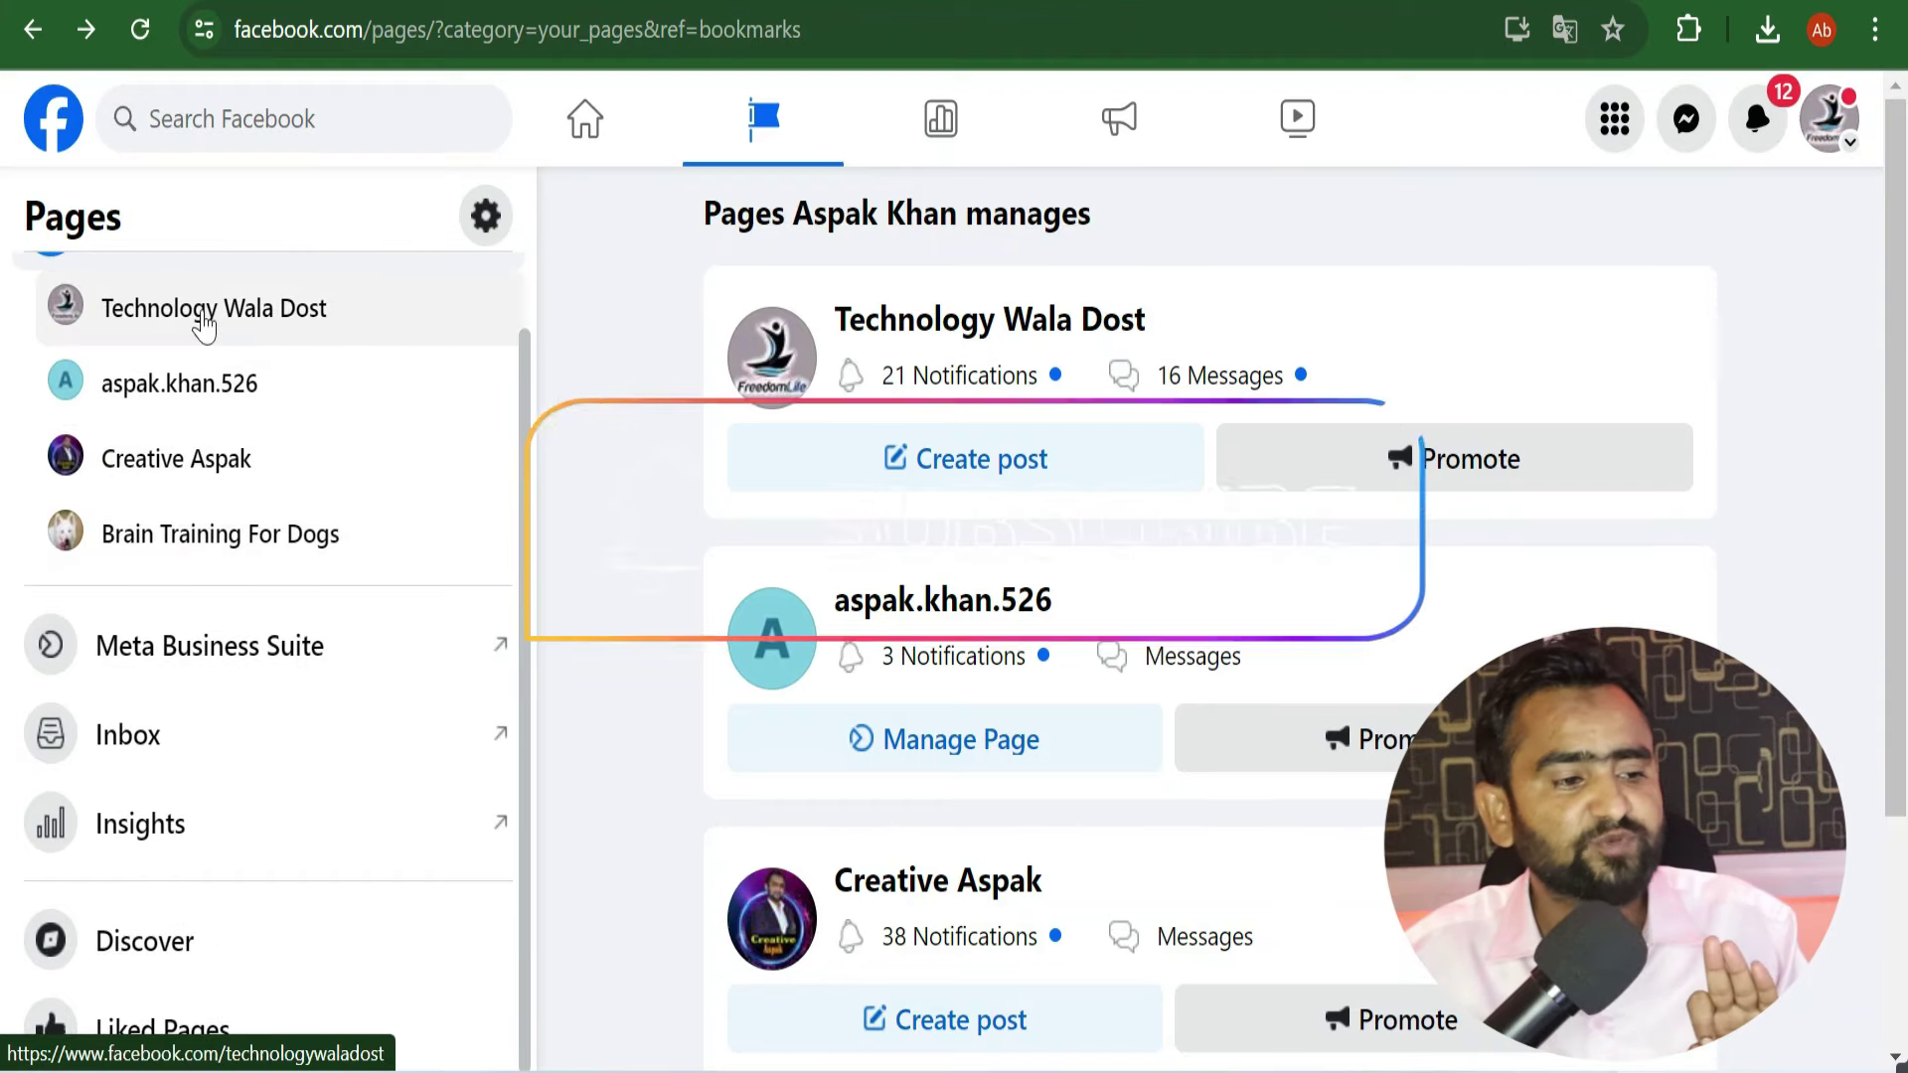
left_click(204, 316)
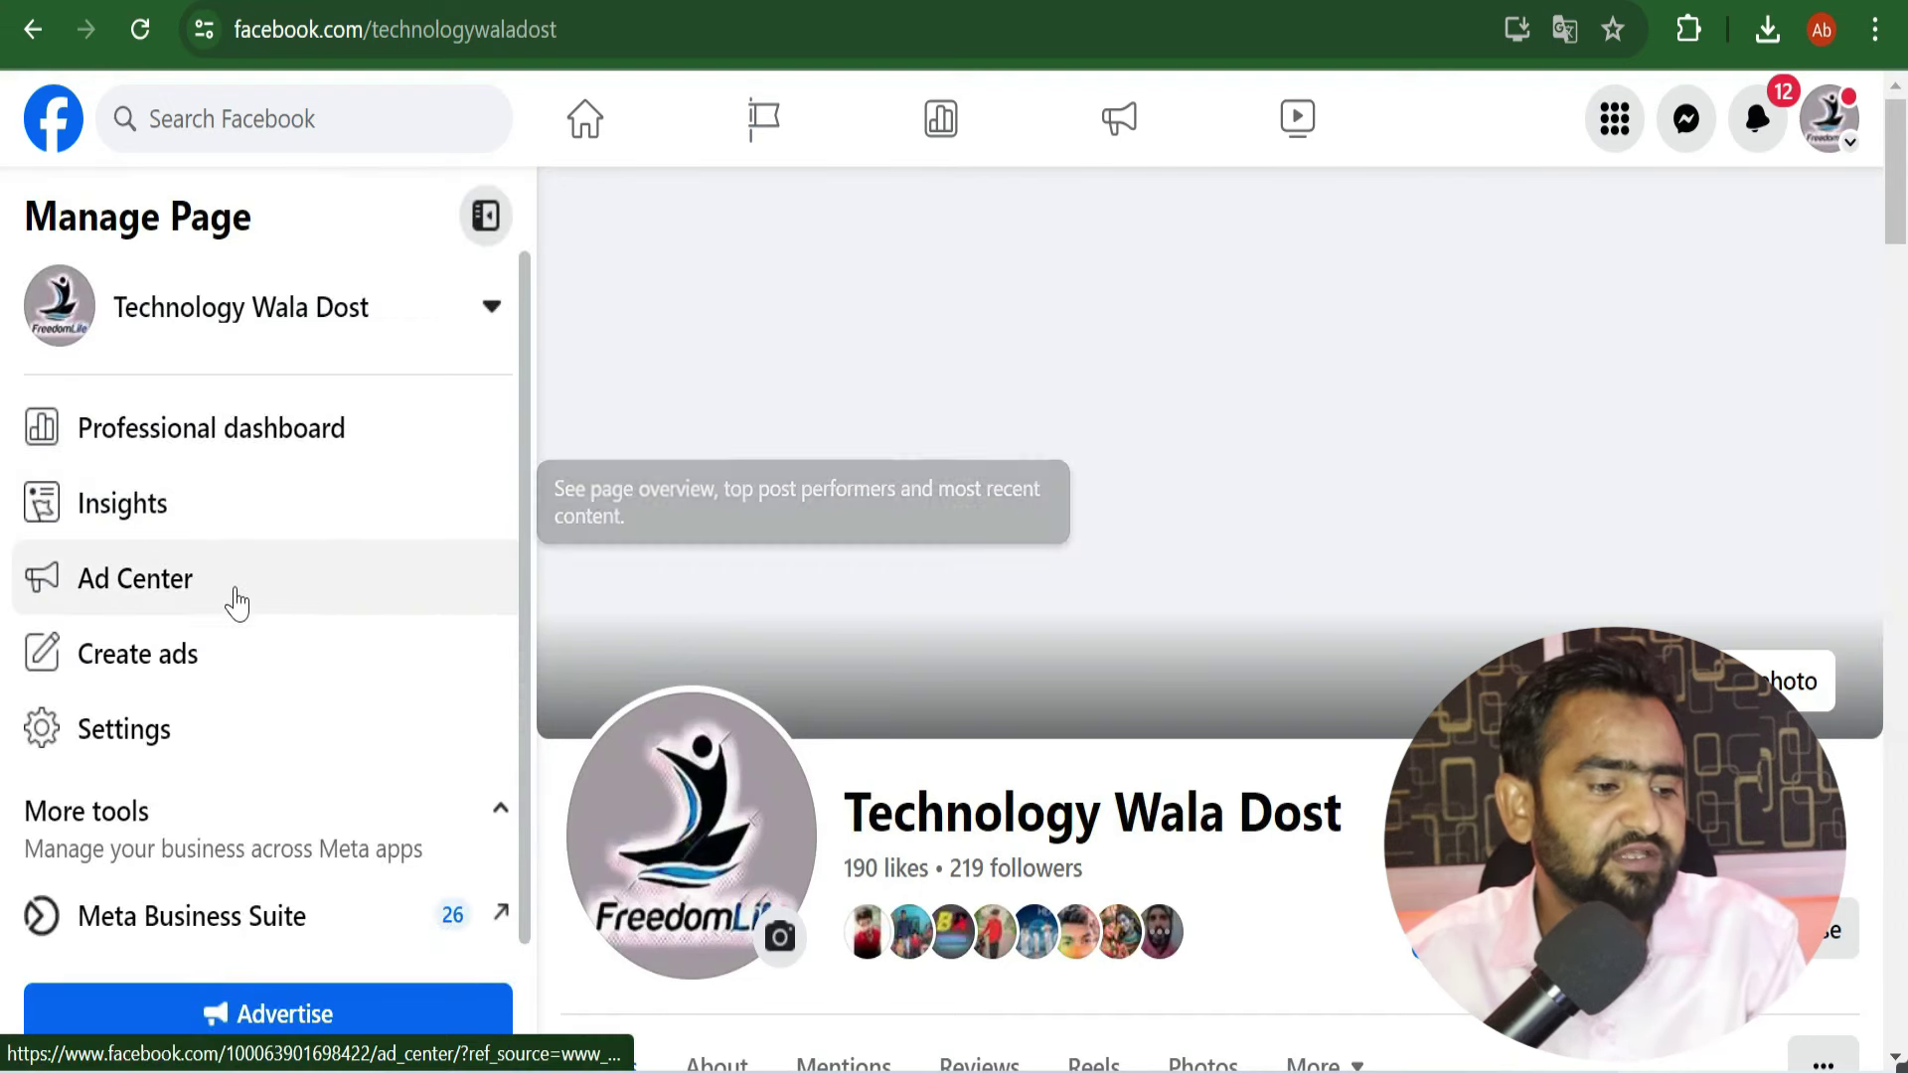
scroll(248, 611, "down", 1)
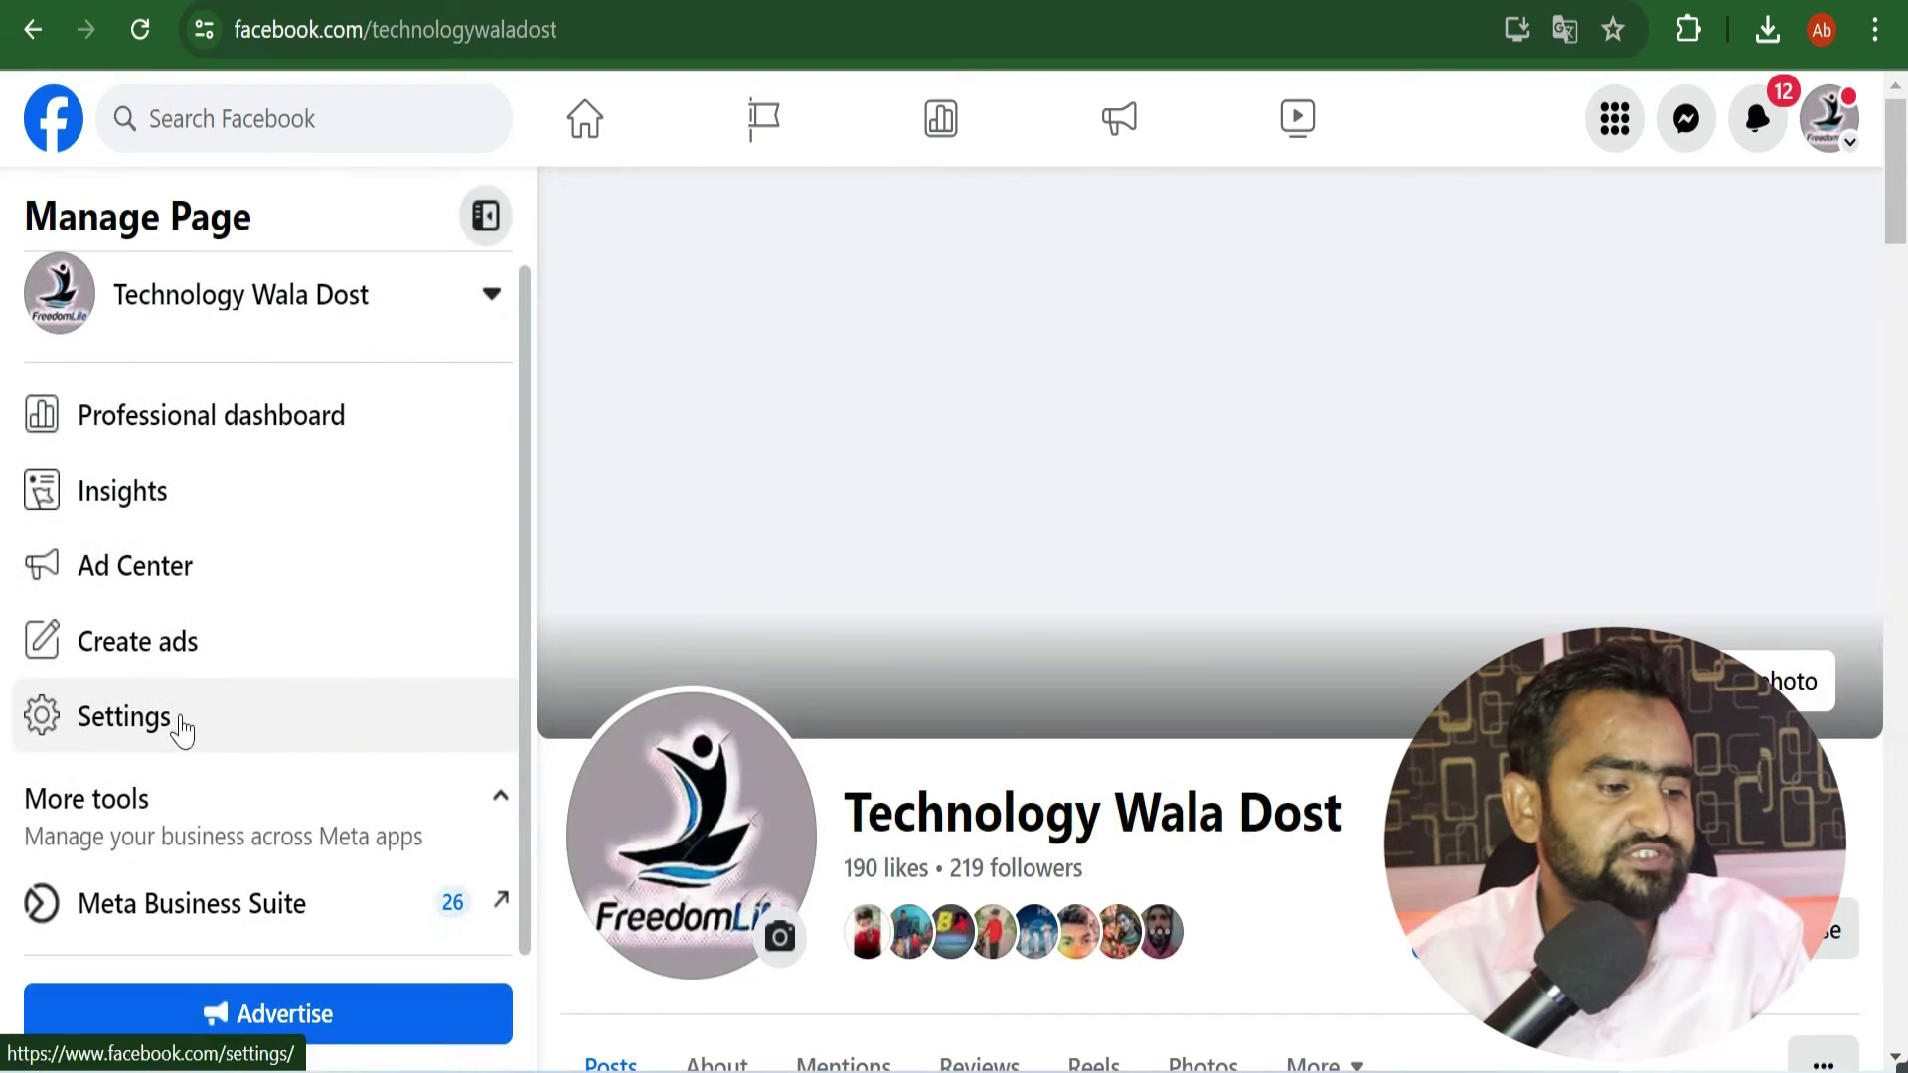
left_click(179, 723)
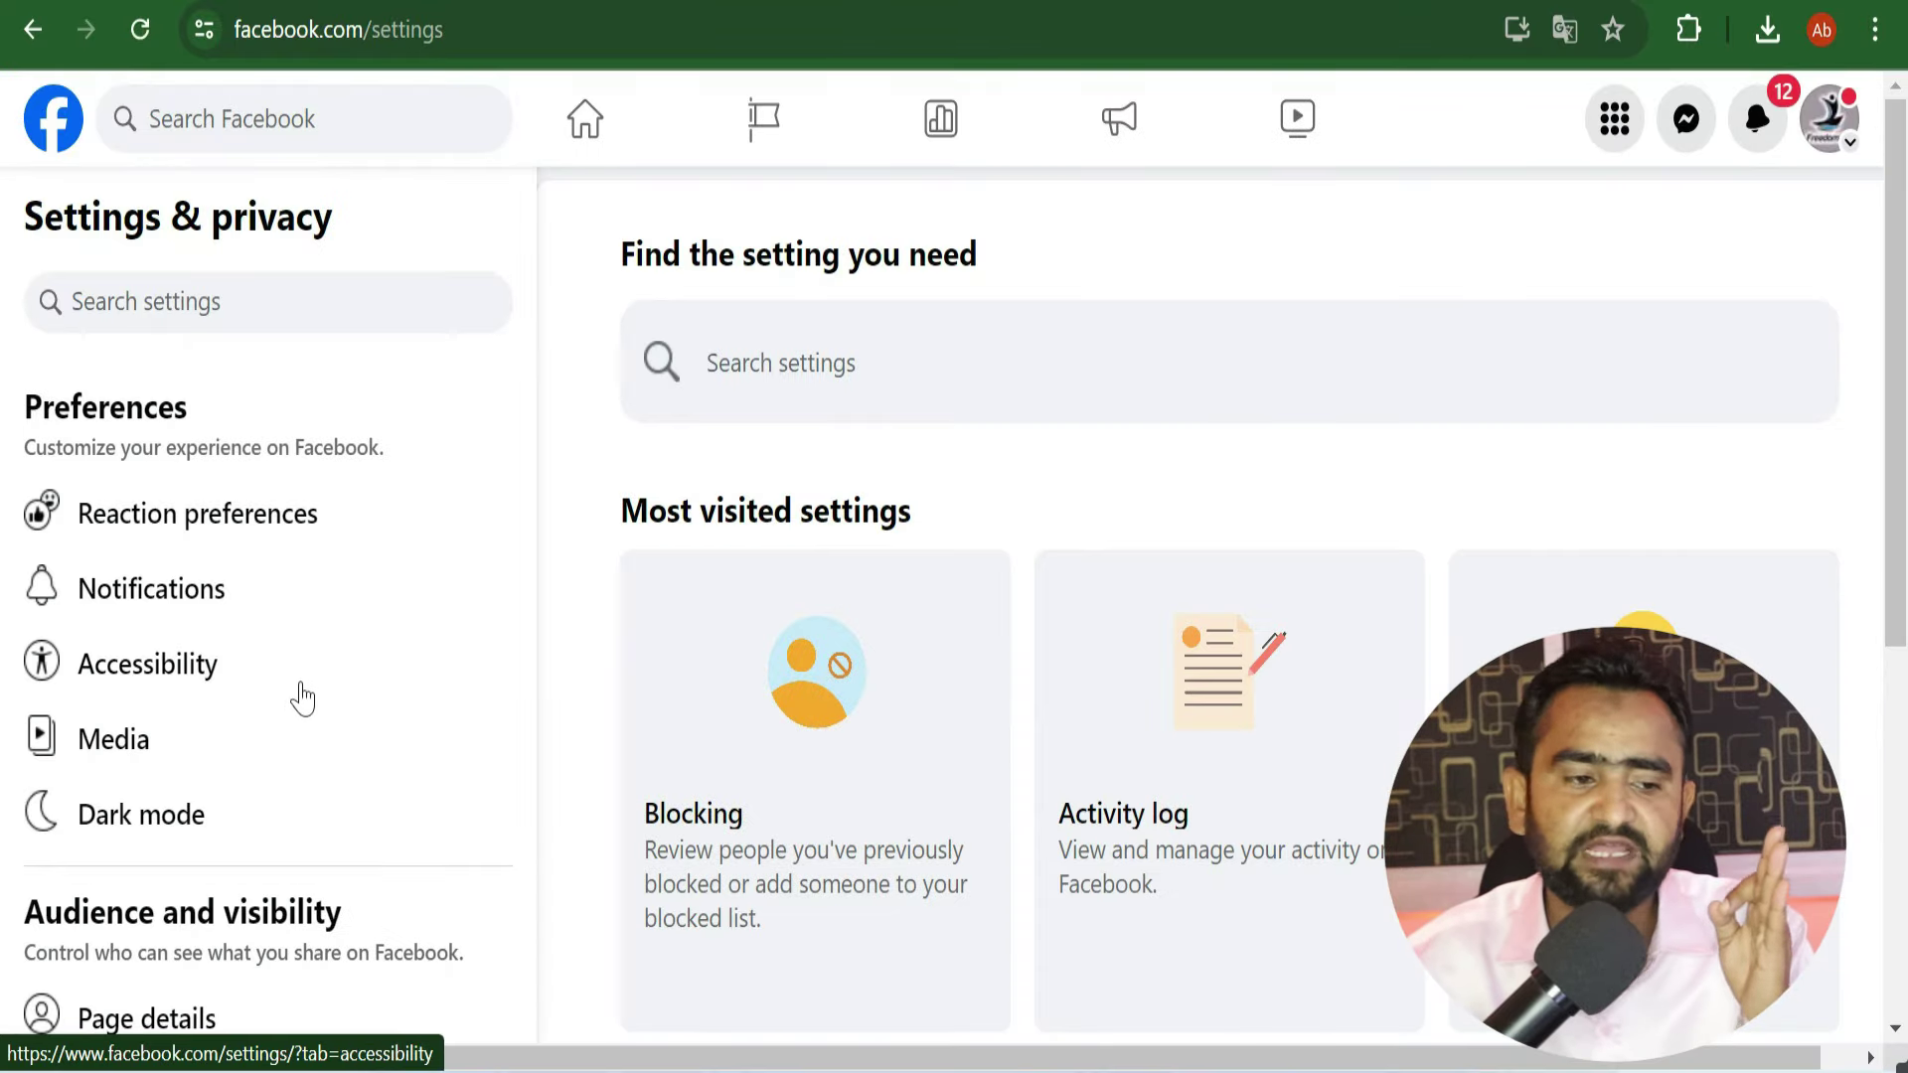
scroll(298, 695, "down", 10)
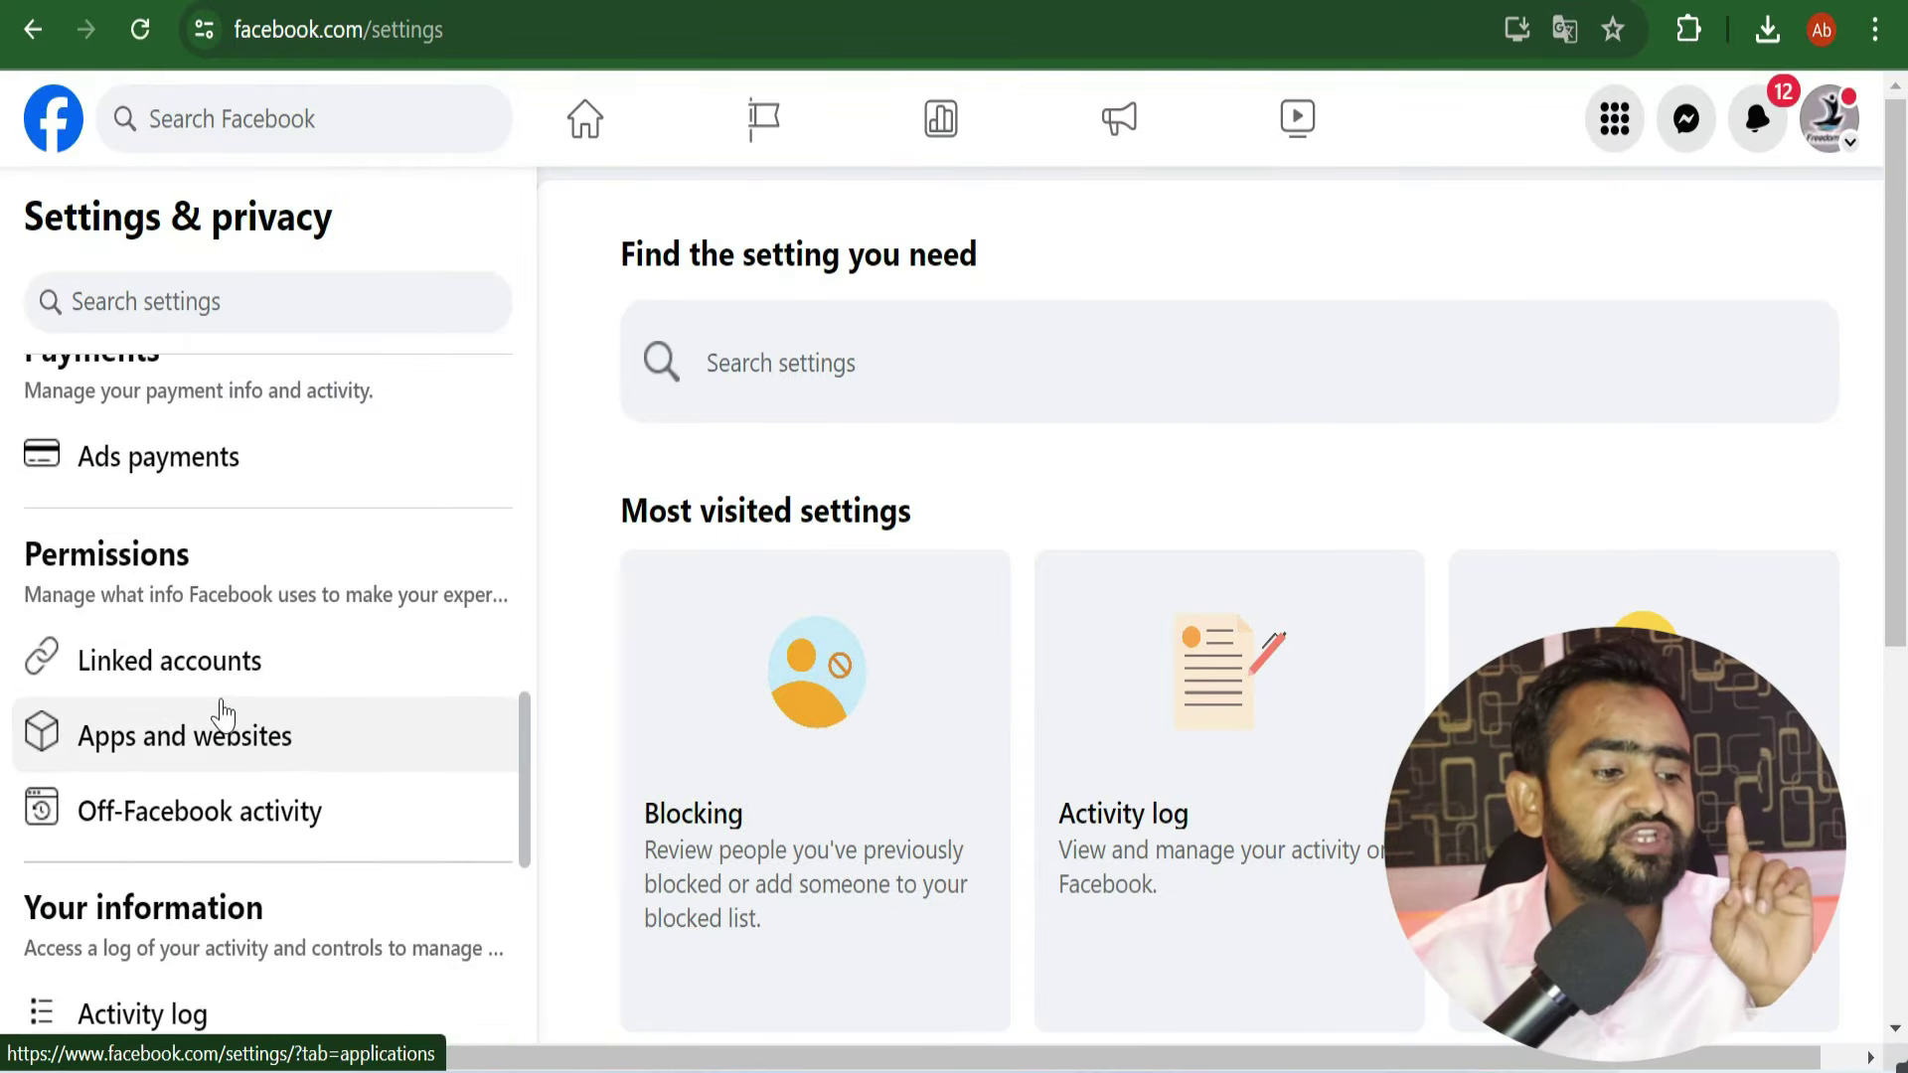
left_click(242, 687)
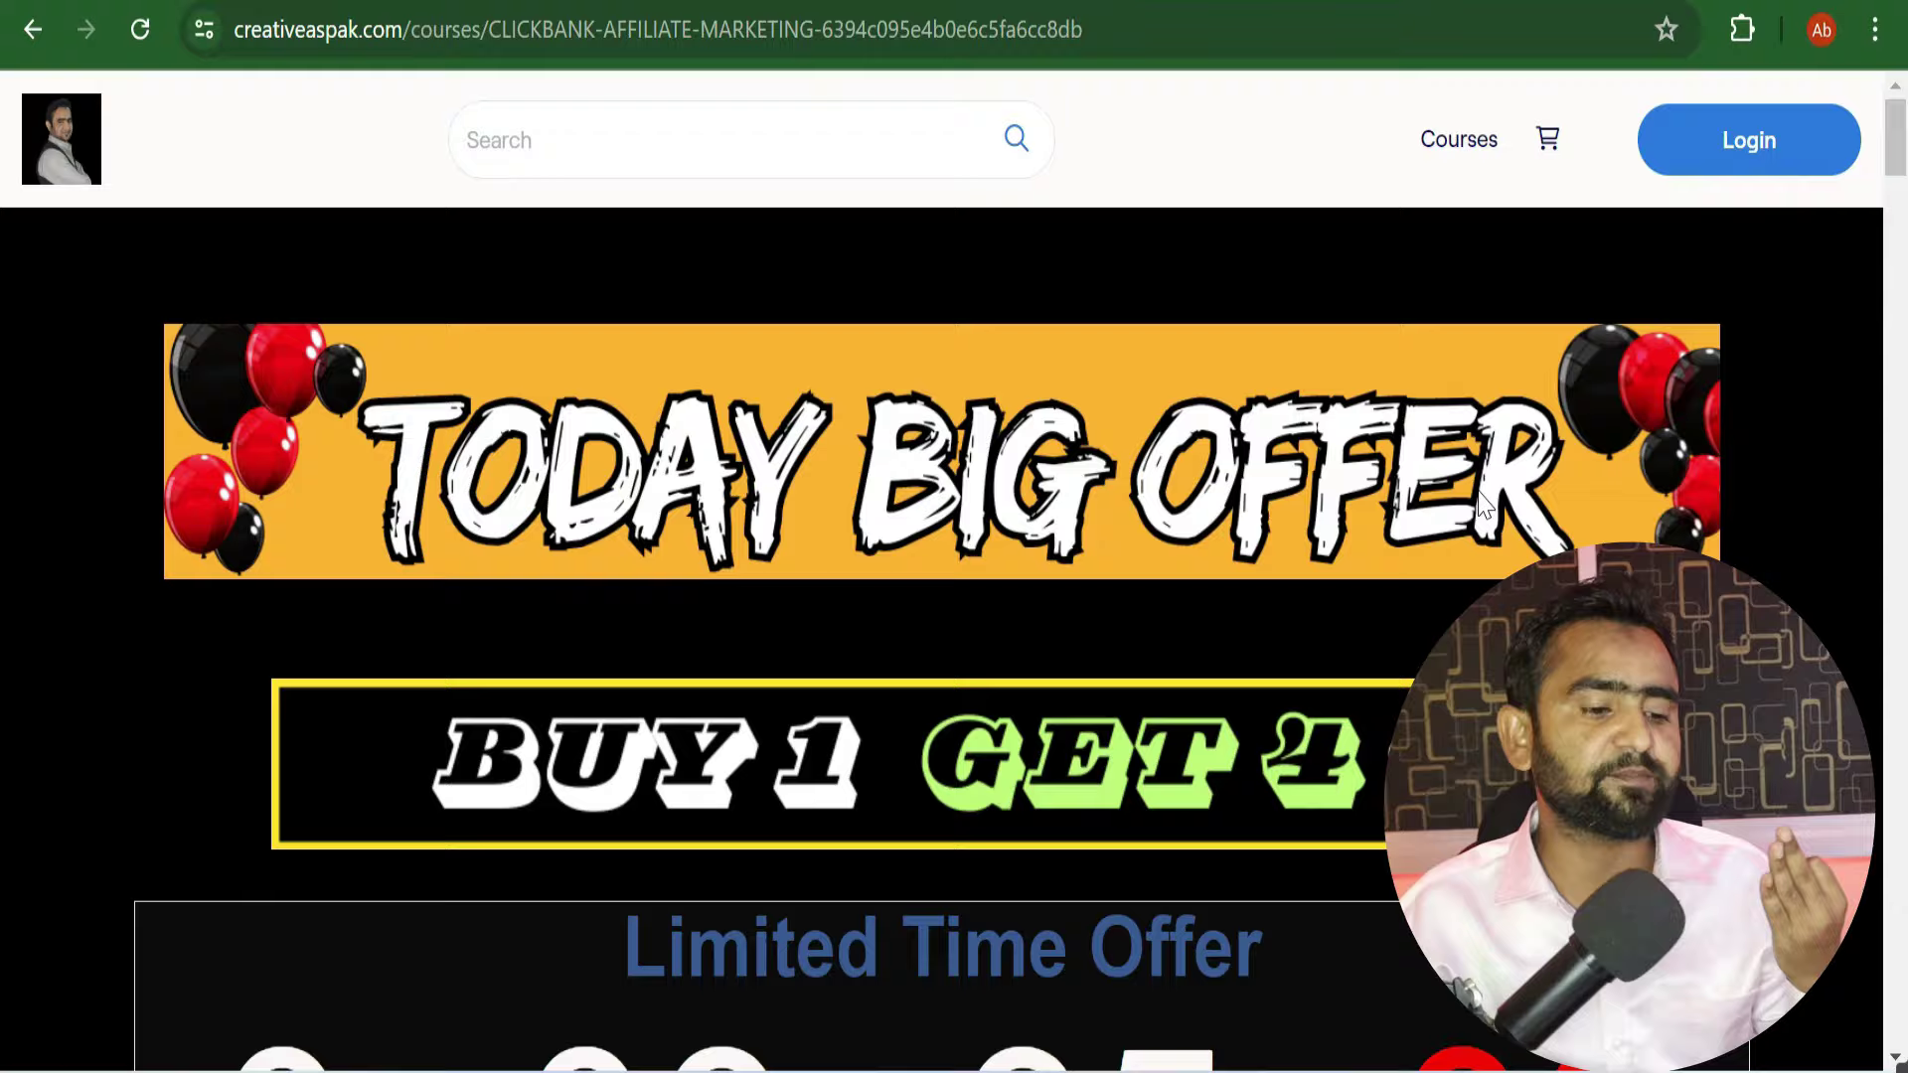
Step: Look over the ClickBank affiliate marketing course page, including its limited-time offer, discounted price and course benefits
scroll(1476, 487, "down", 6)
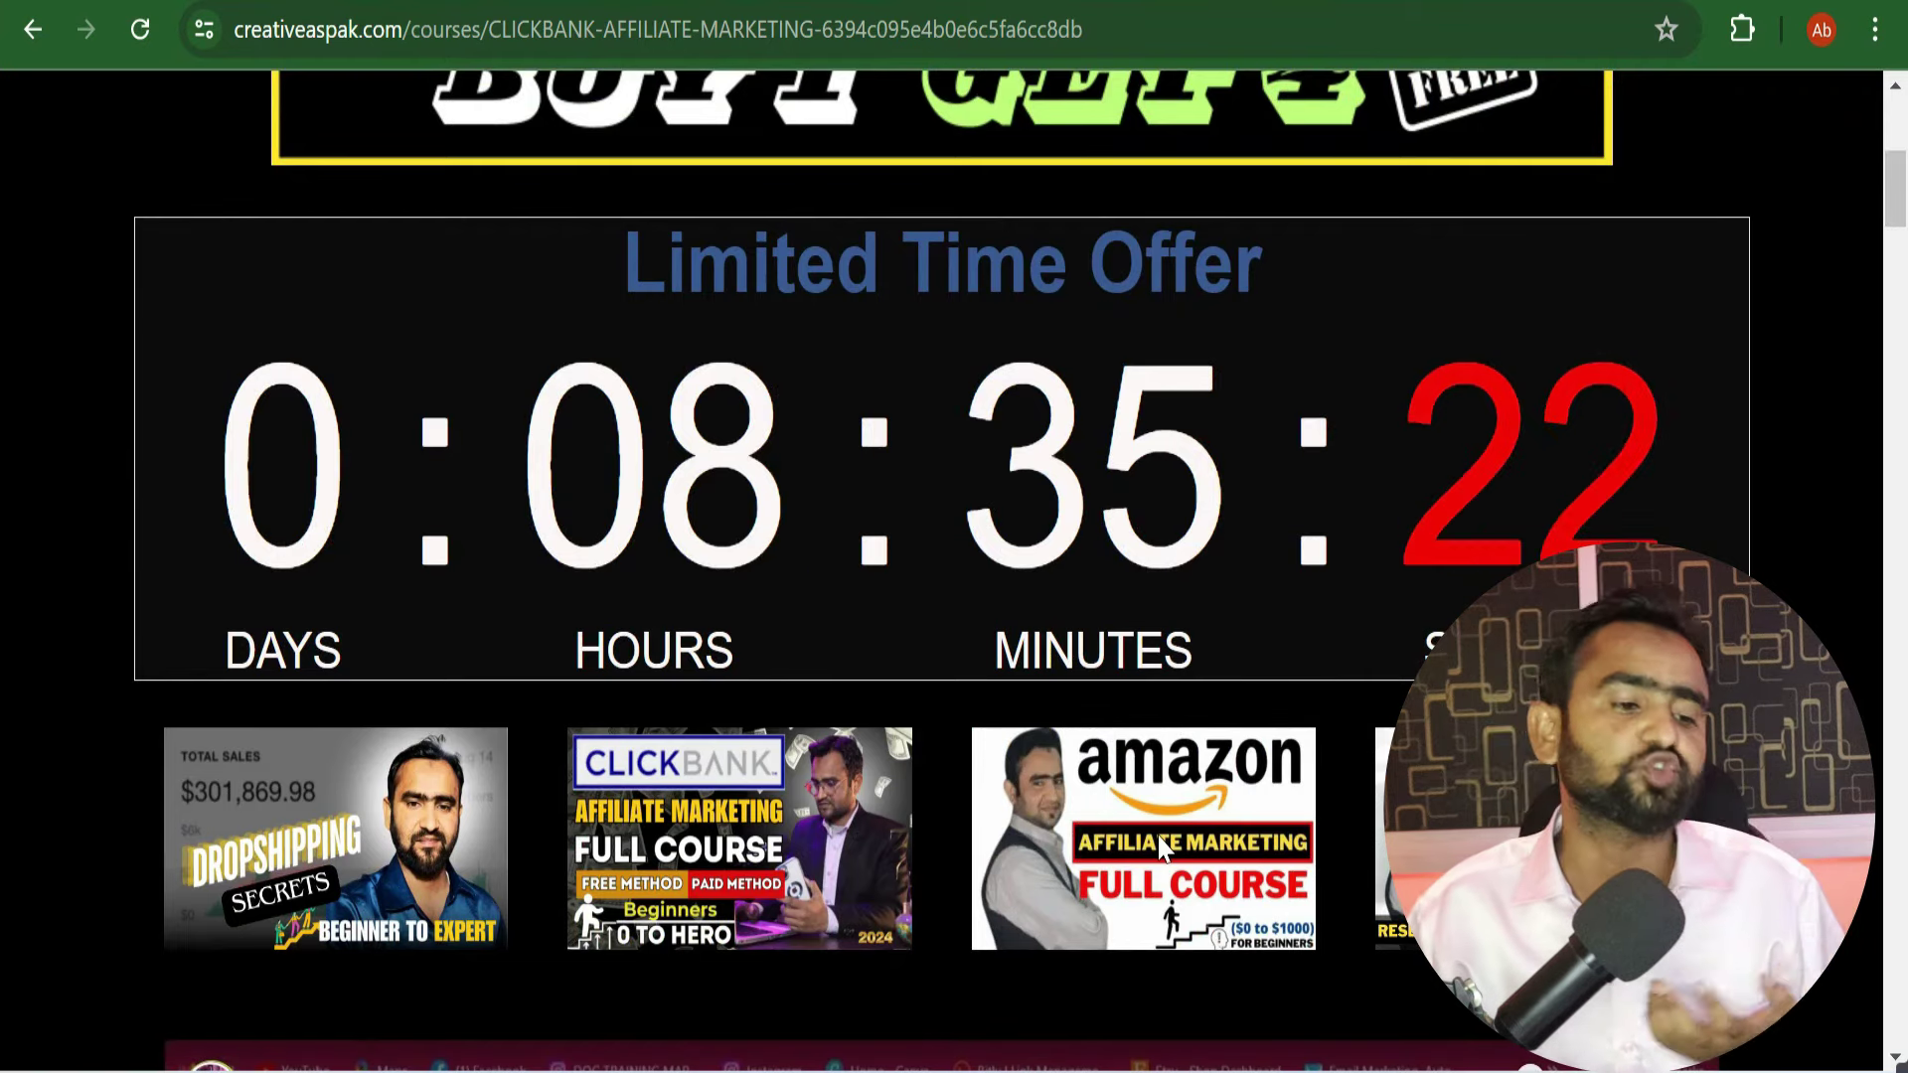
scroll(1158, 839, "up", 4)
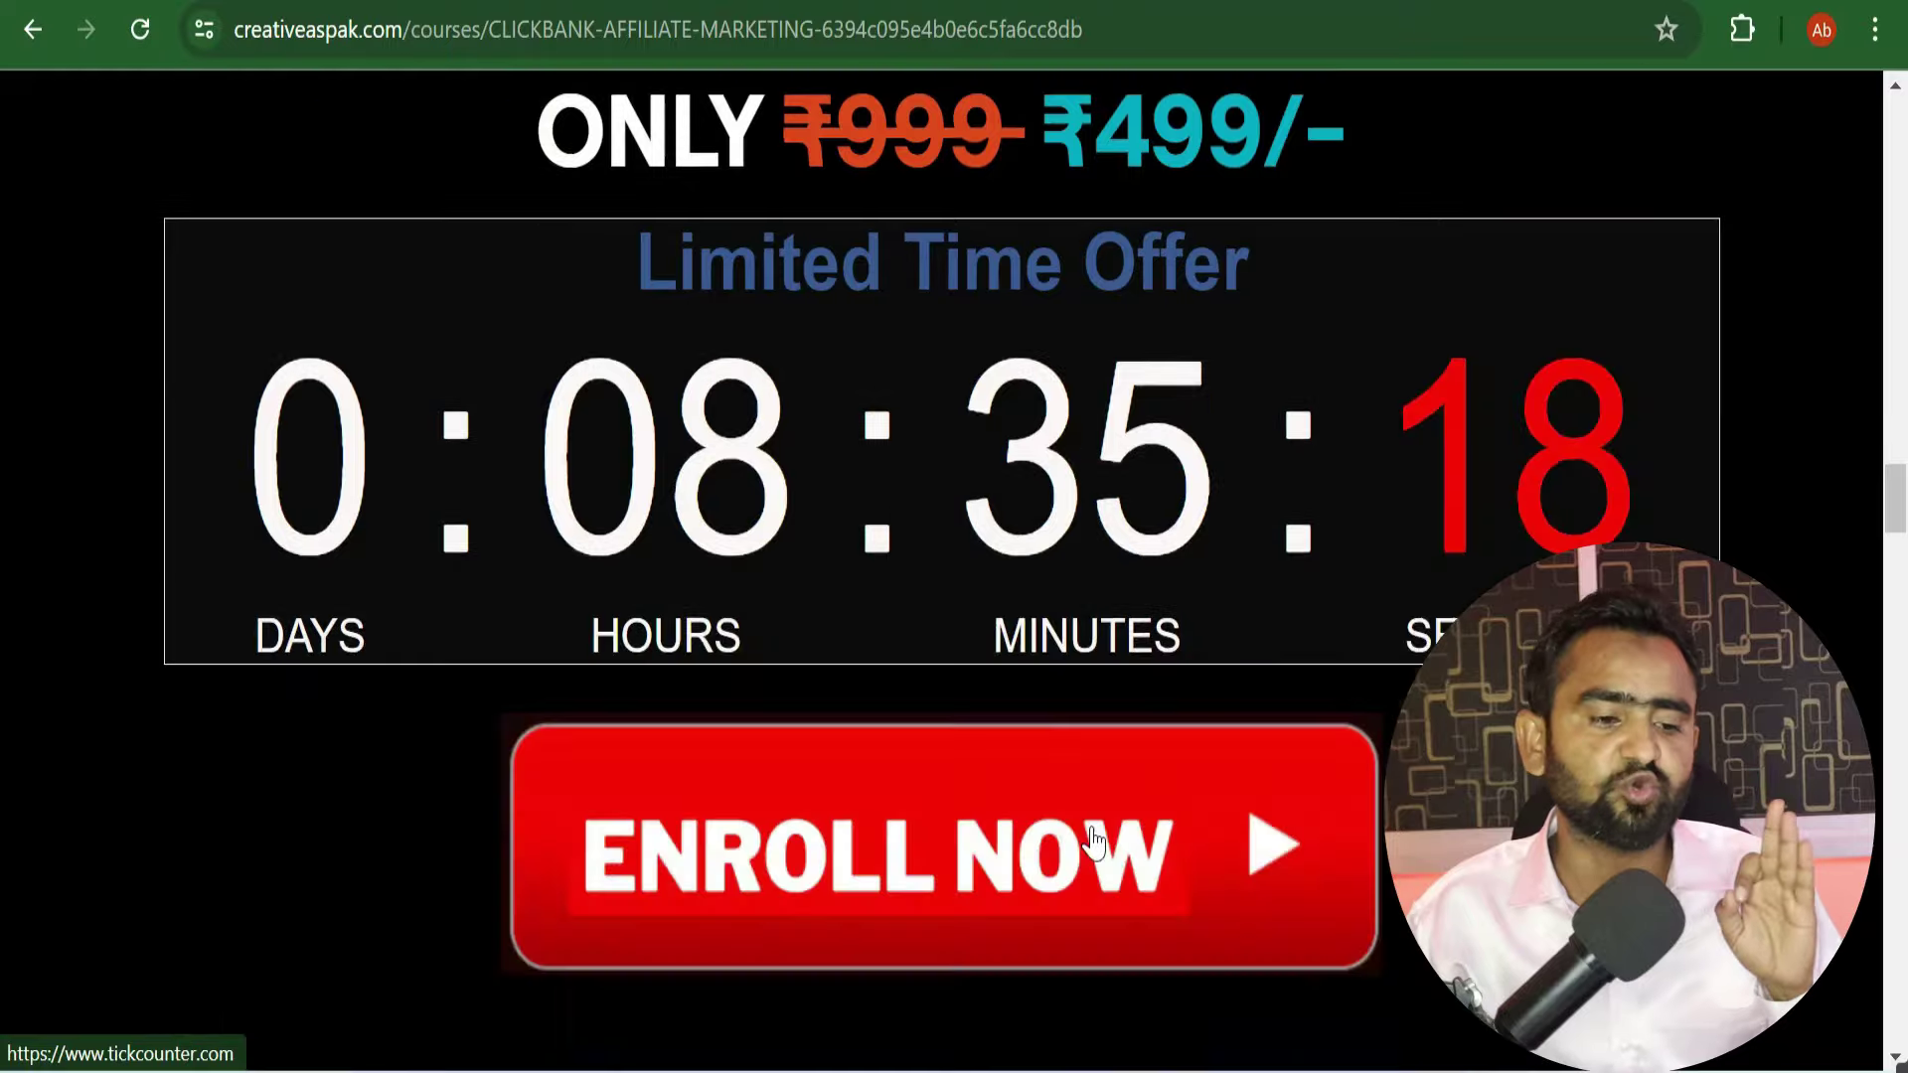
scroll(1105, 830, "up", 4)
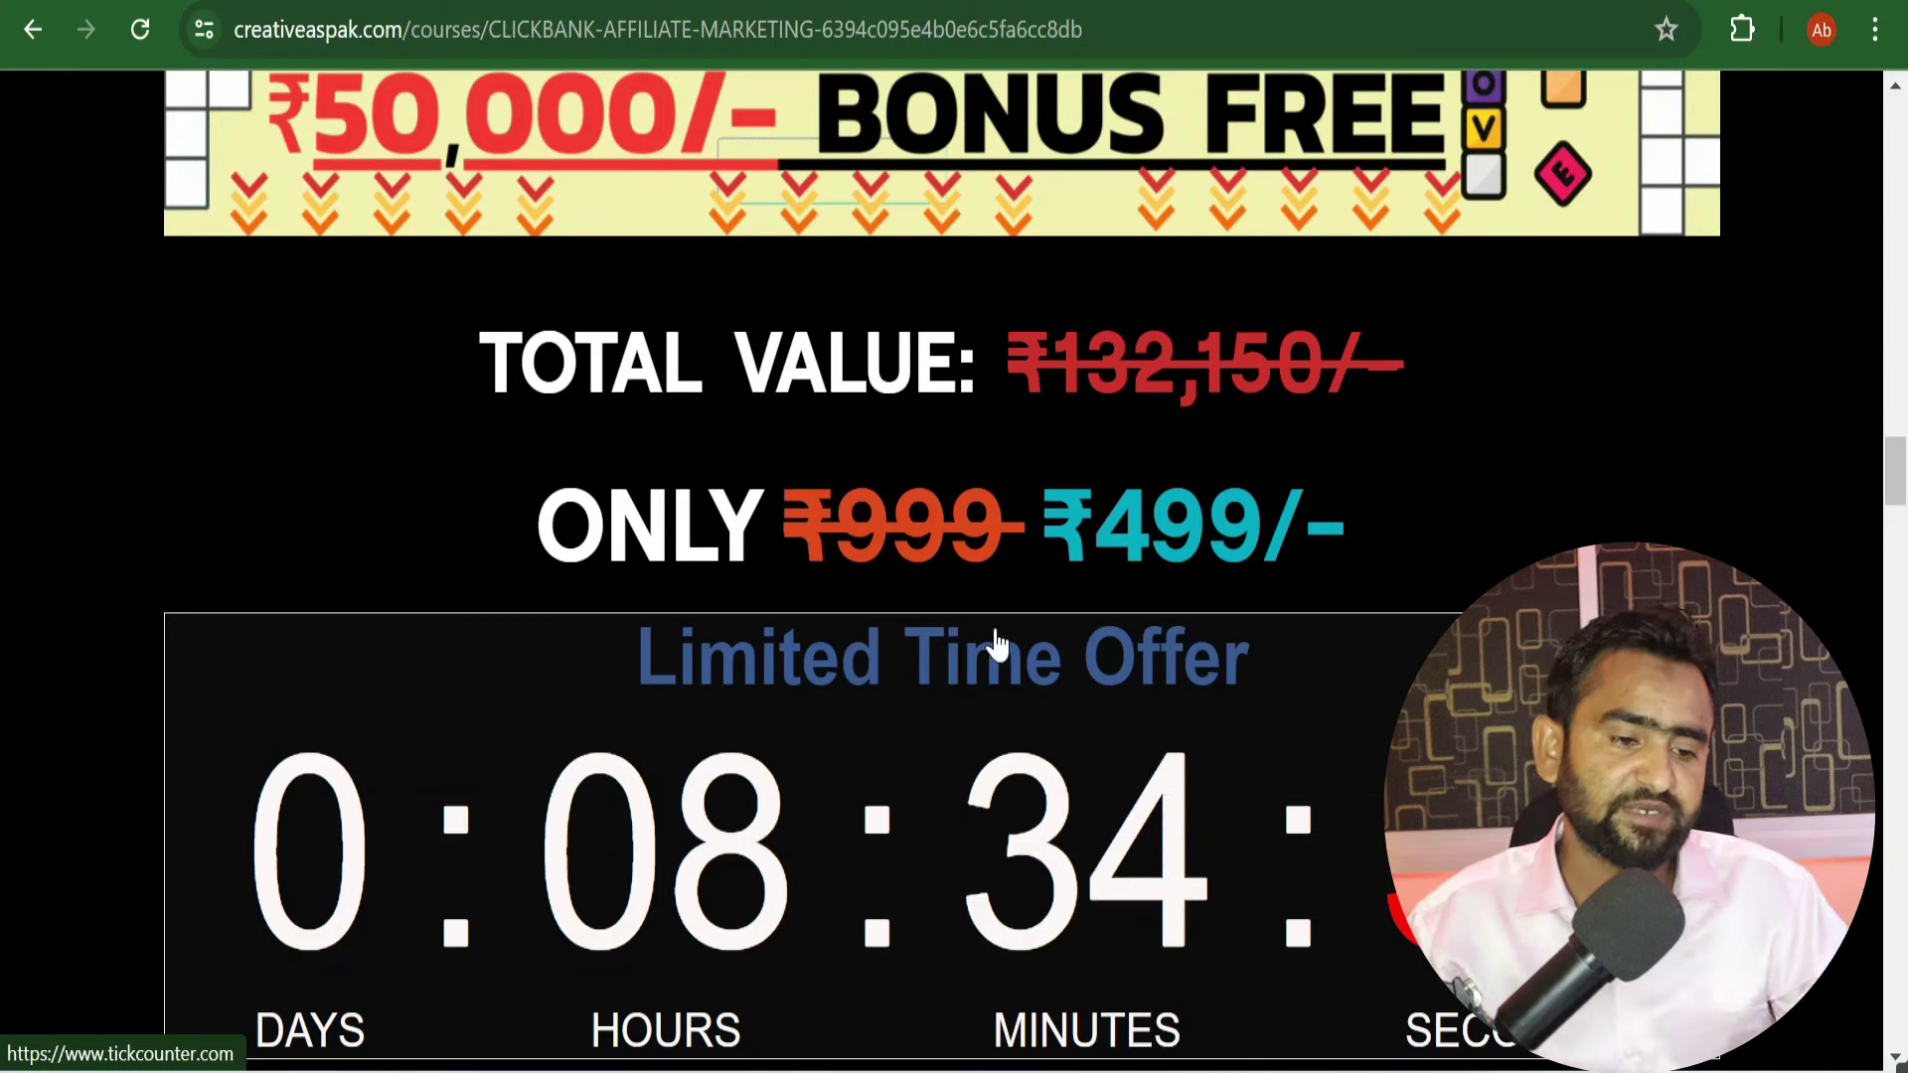
left_click_drag(1045, 541, 1286, 533)
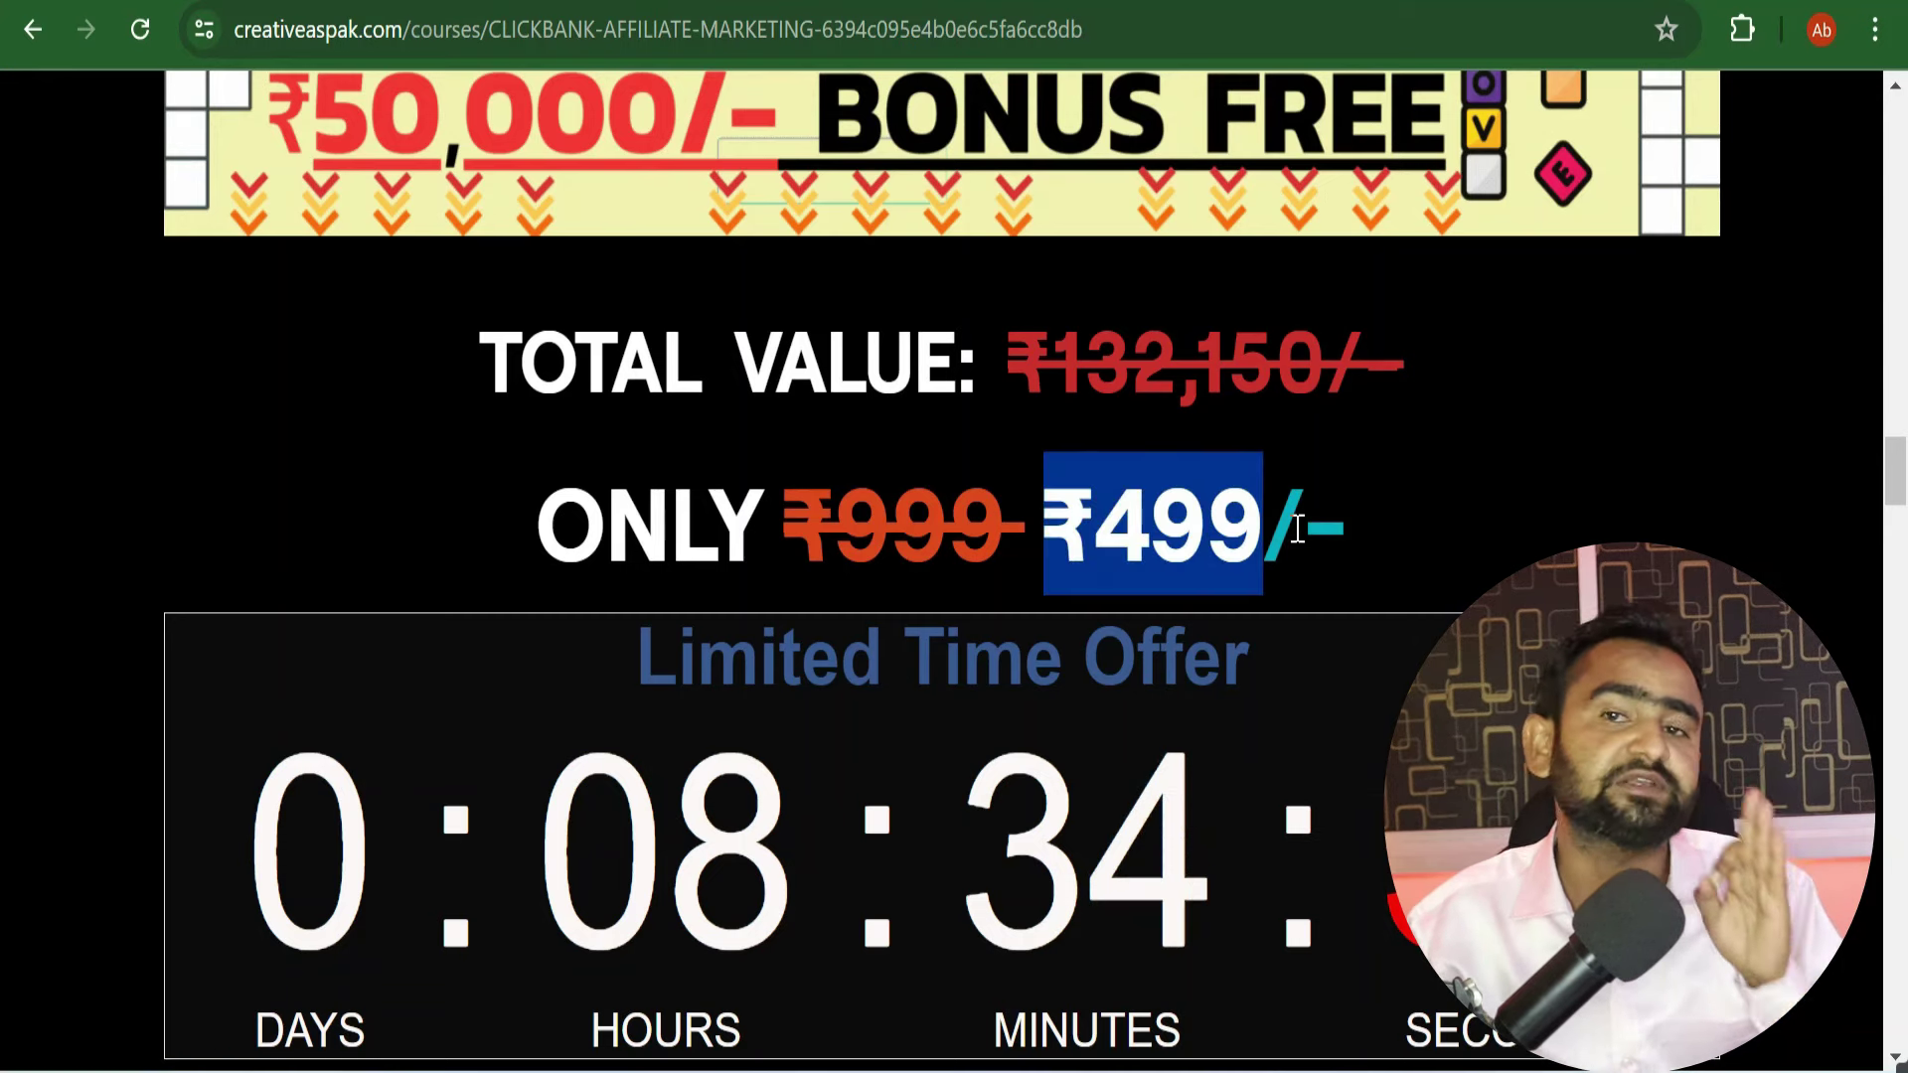
scroll(1349, 504, "up", 10)
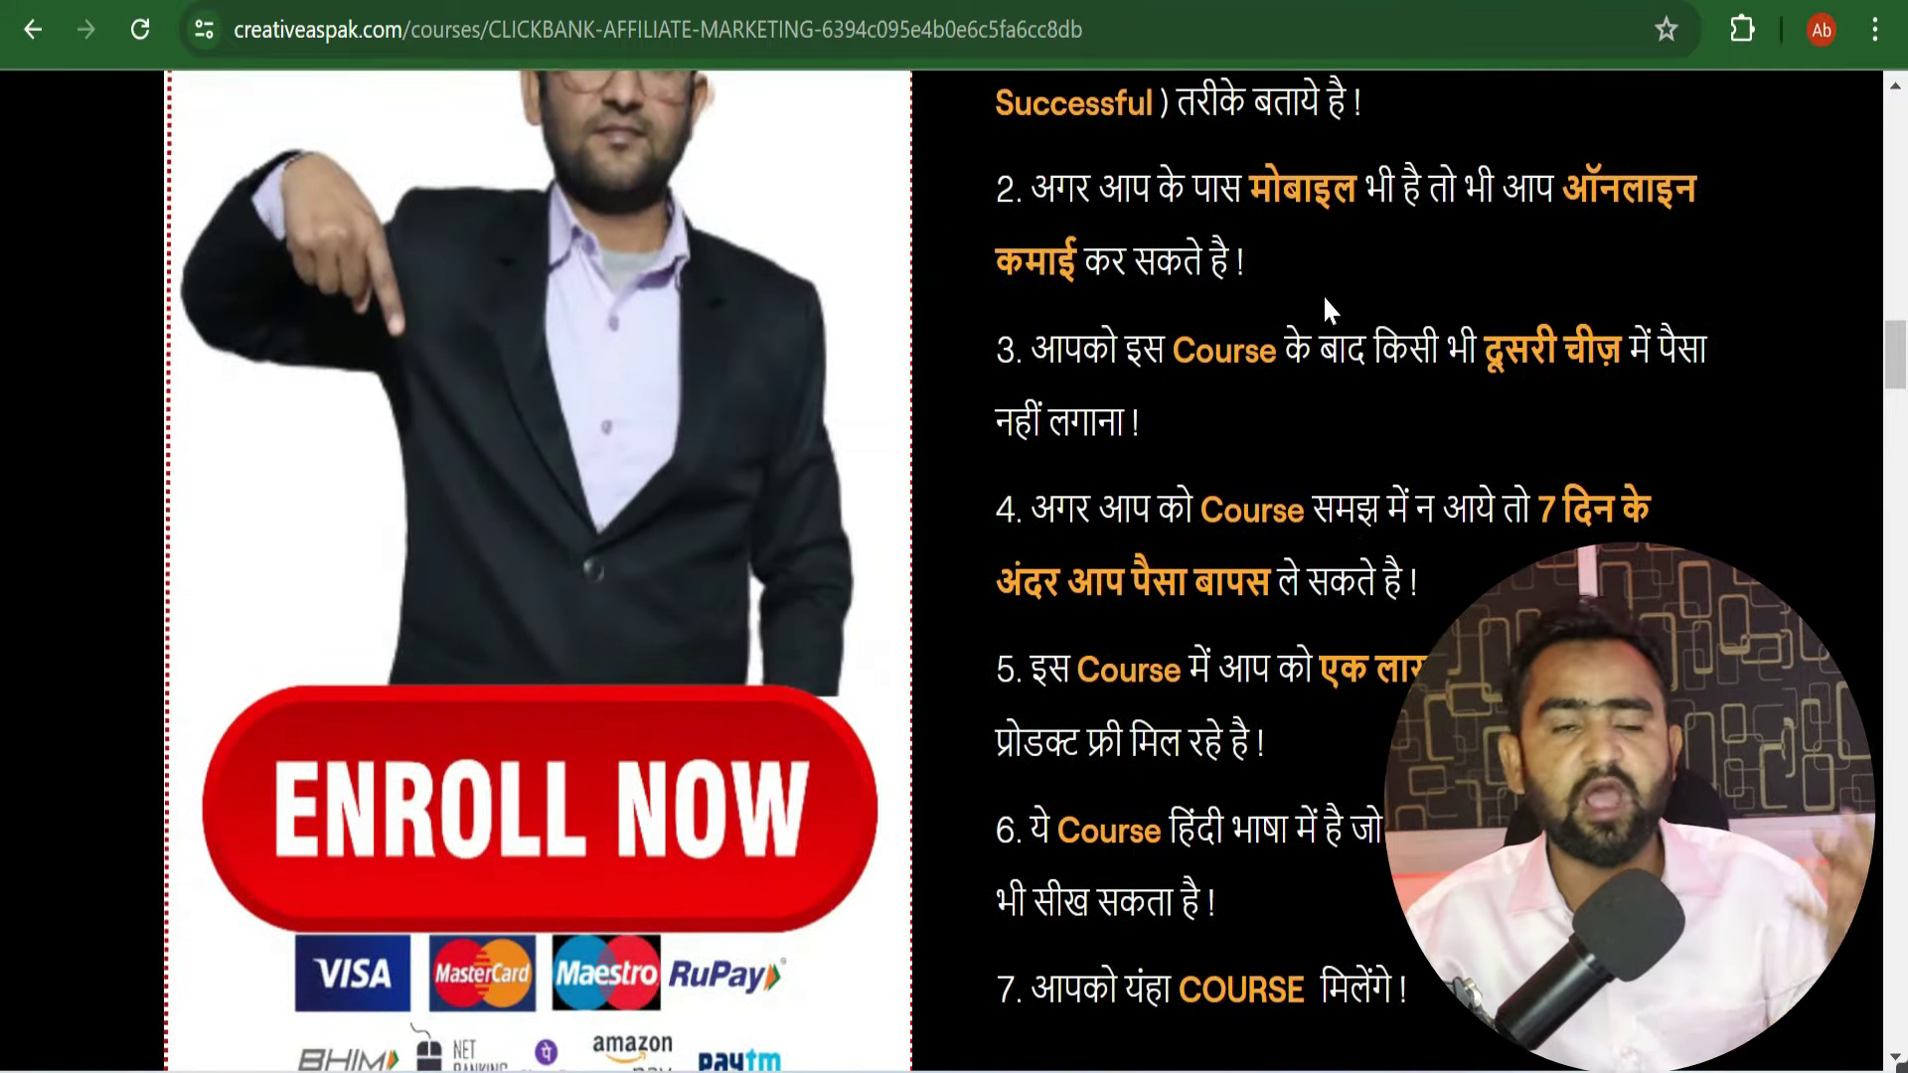
scroll(1327, 350, "up", 15)
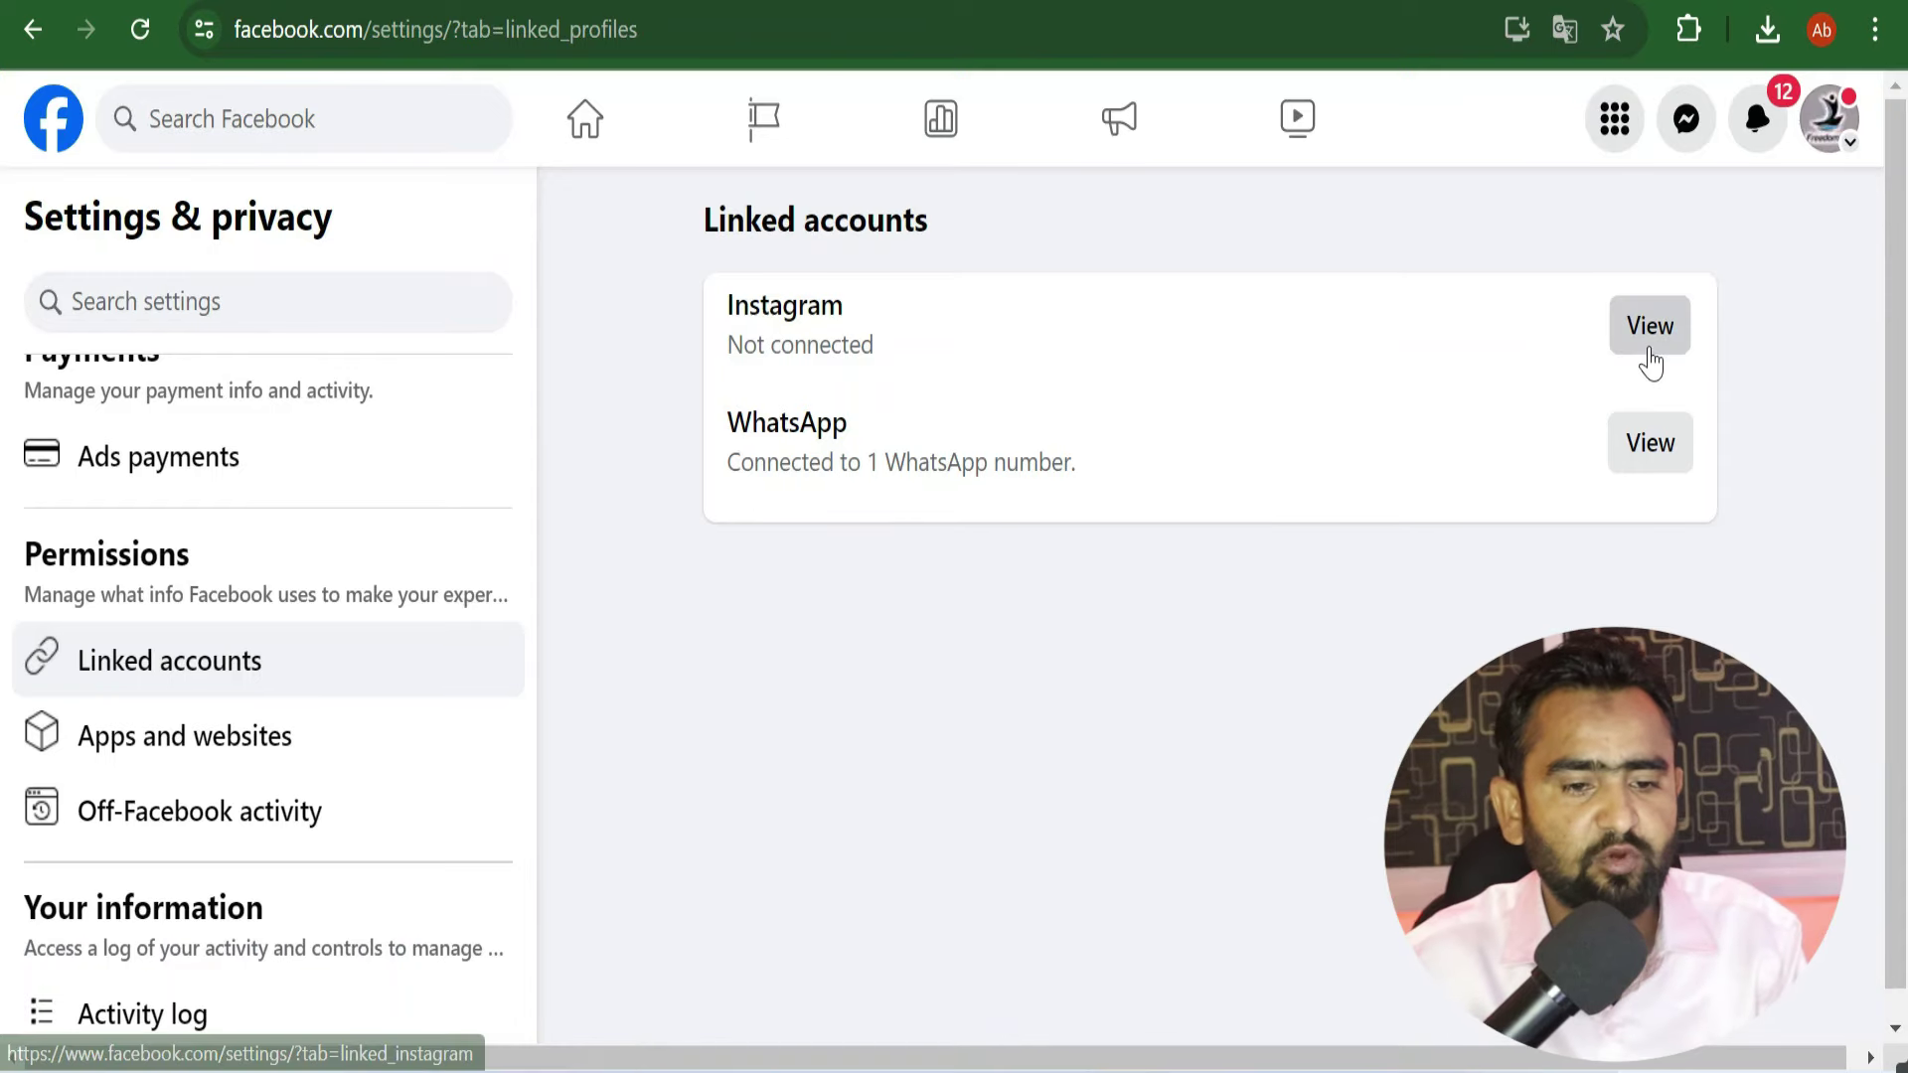
Step: Connect the digitalcashflowmastery Instagram account to the Technology Wala Dost page, adding both to the freedomlife2021 business portfolio
left_click(1648, 348)
scroll(954, 596, "down", 2)
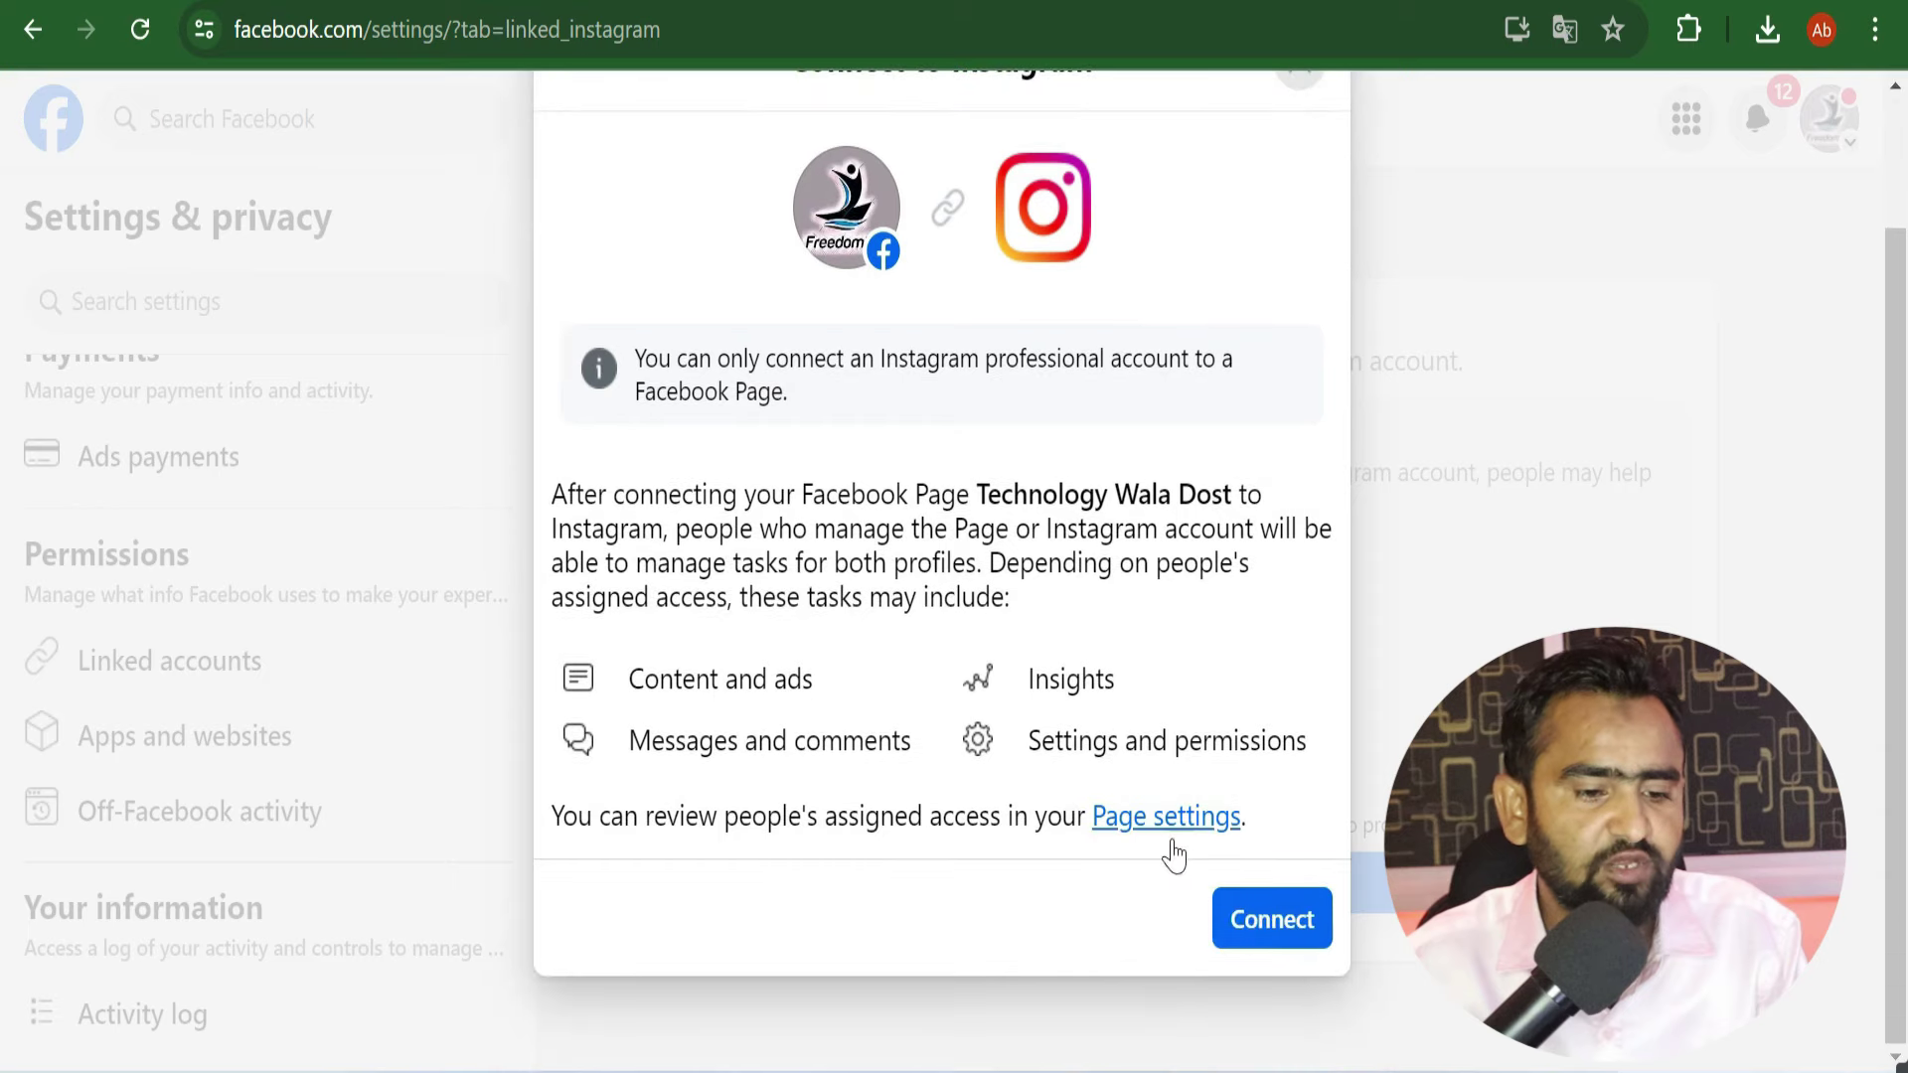
left_click(1249, 919)
left_click(1271, 883)
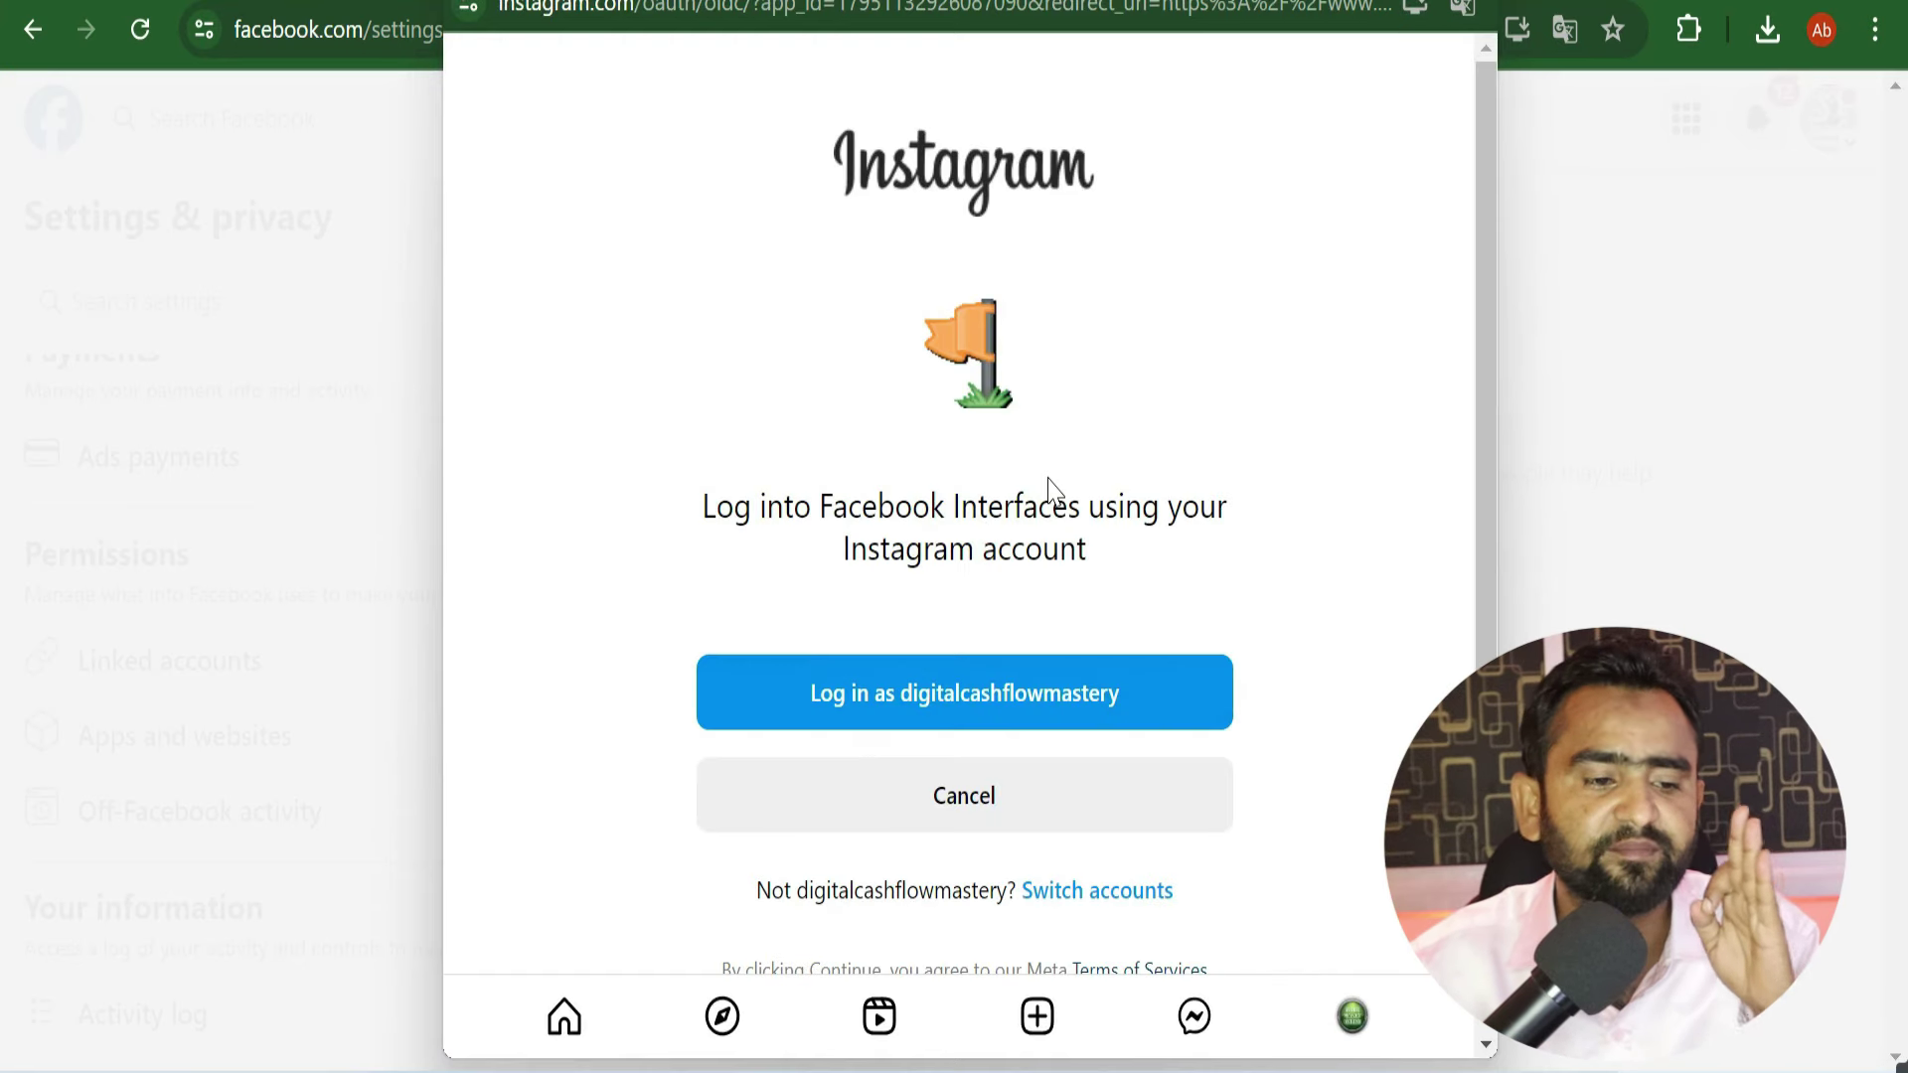
left_click(1027, 708)
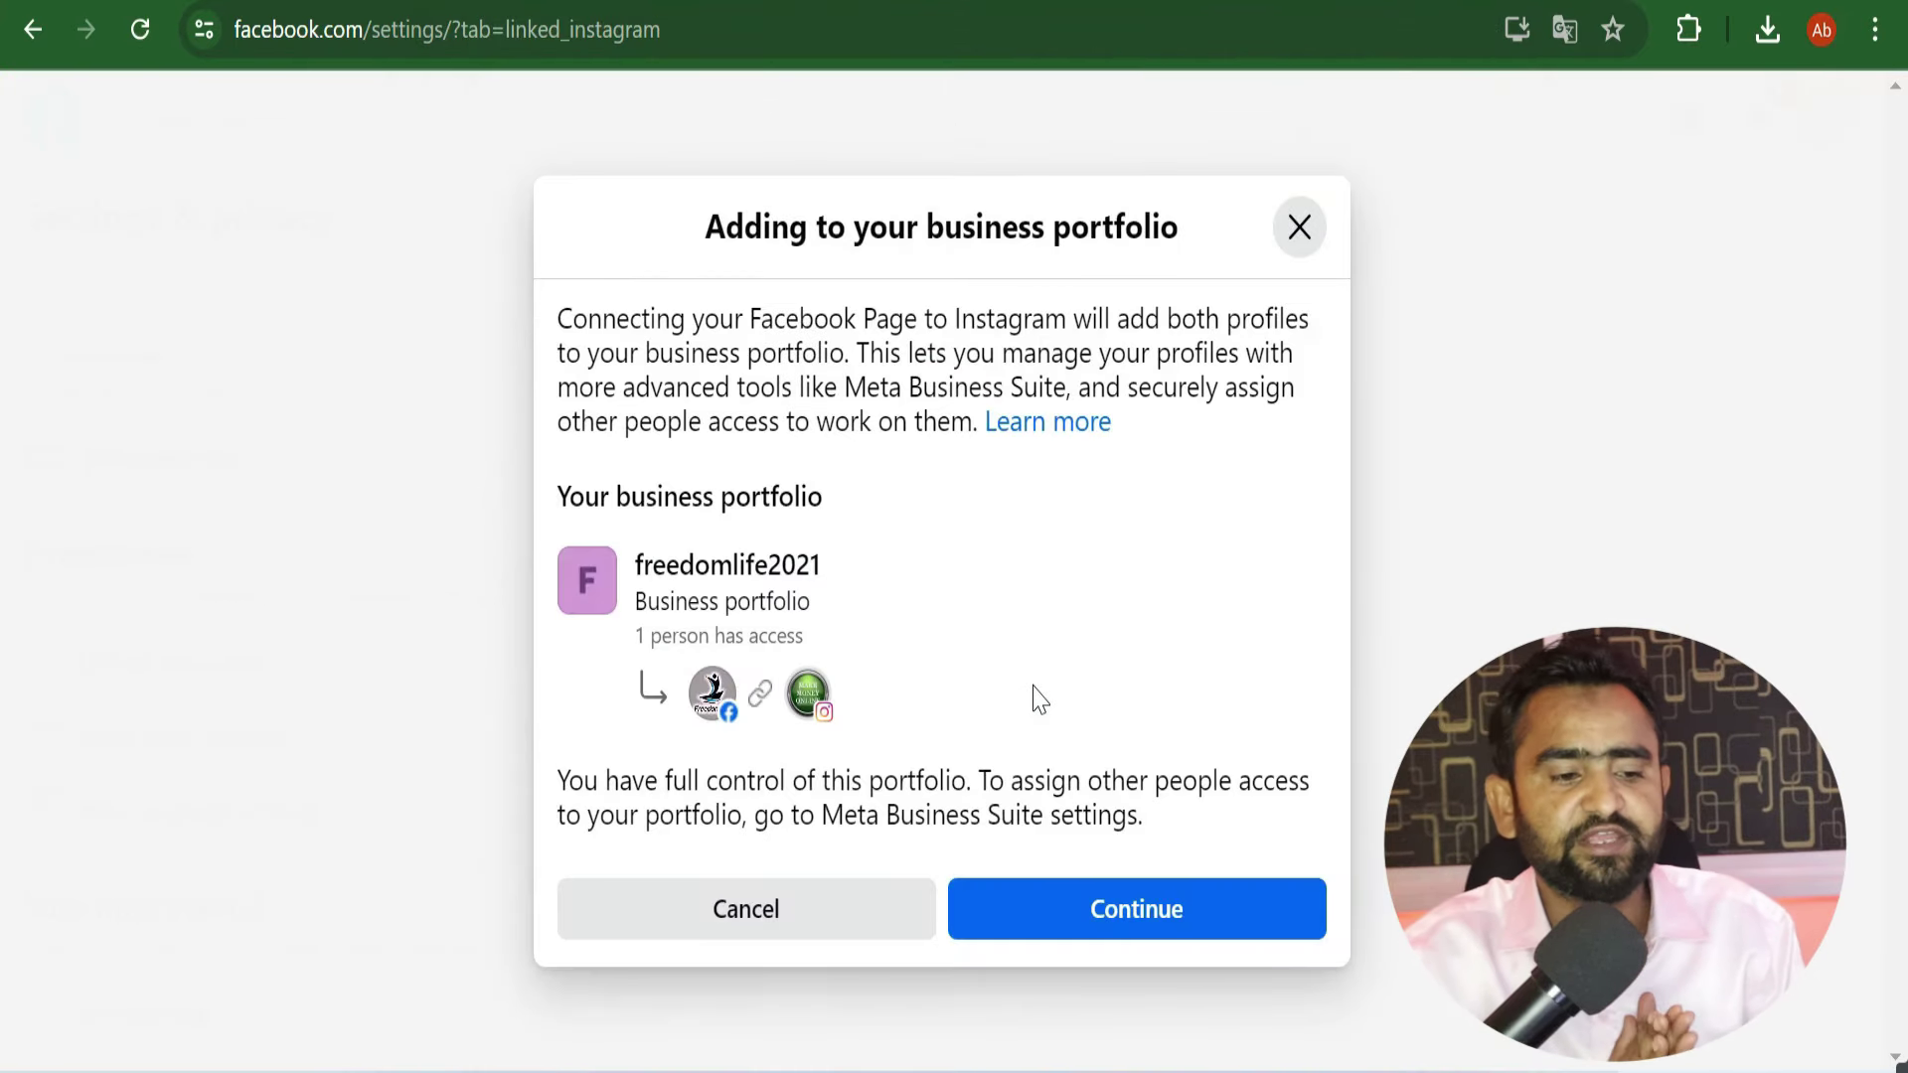
left_click(1172, 919)
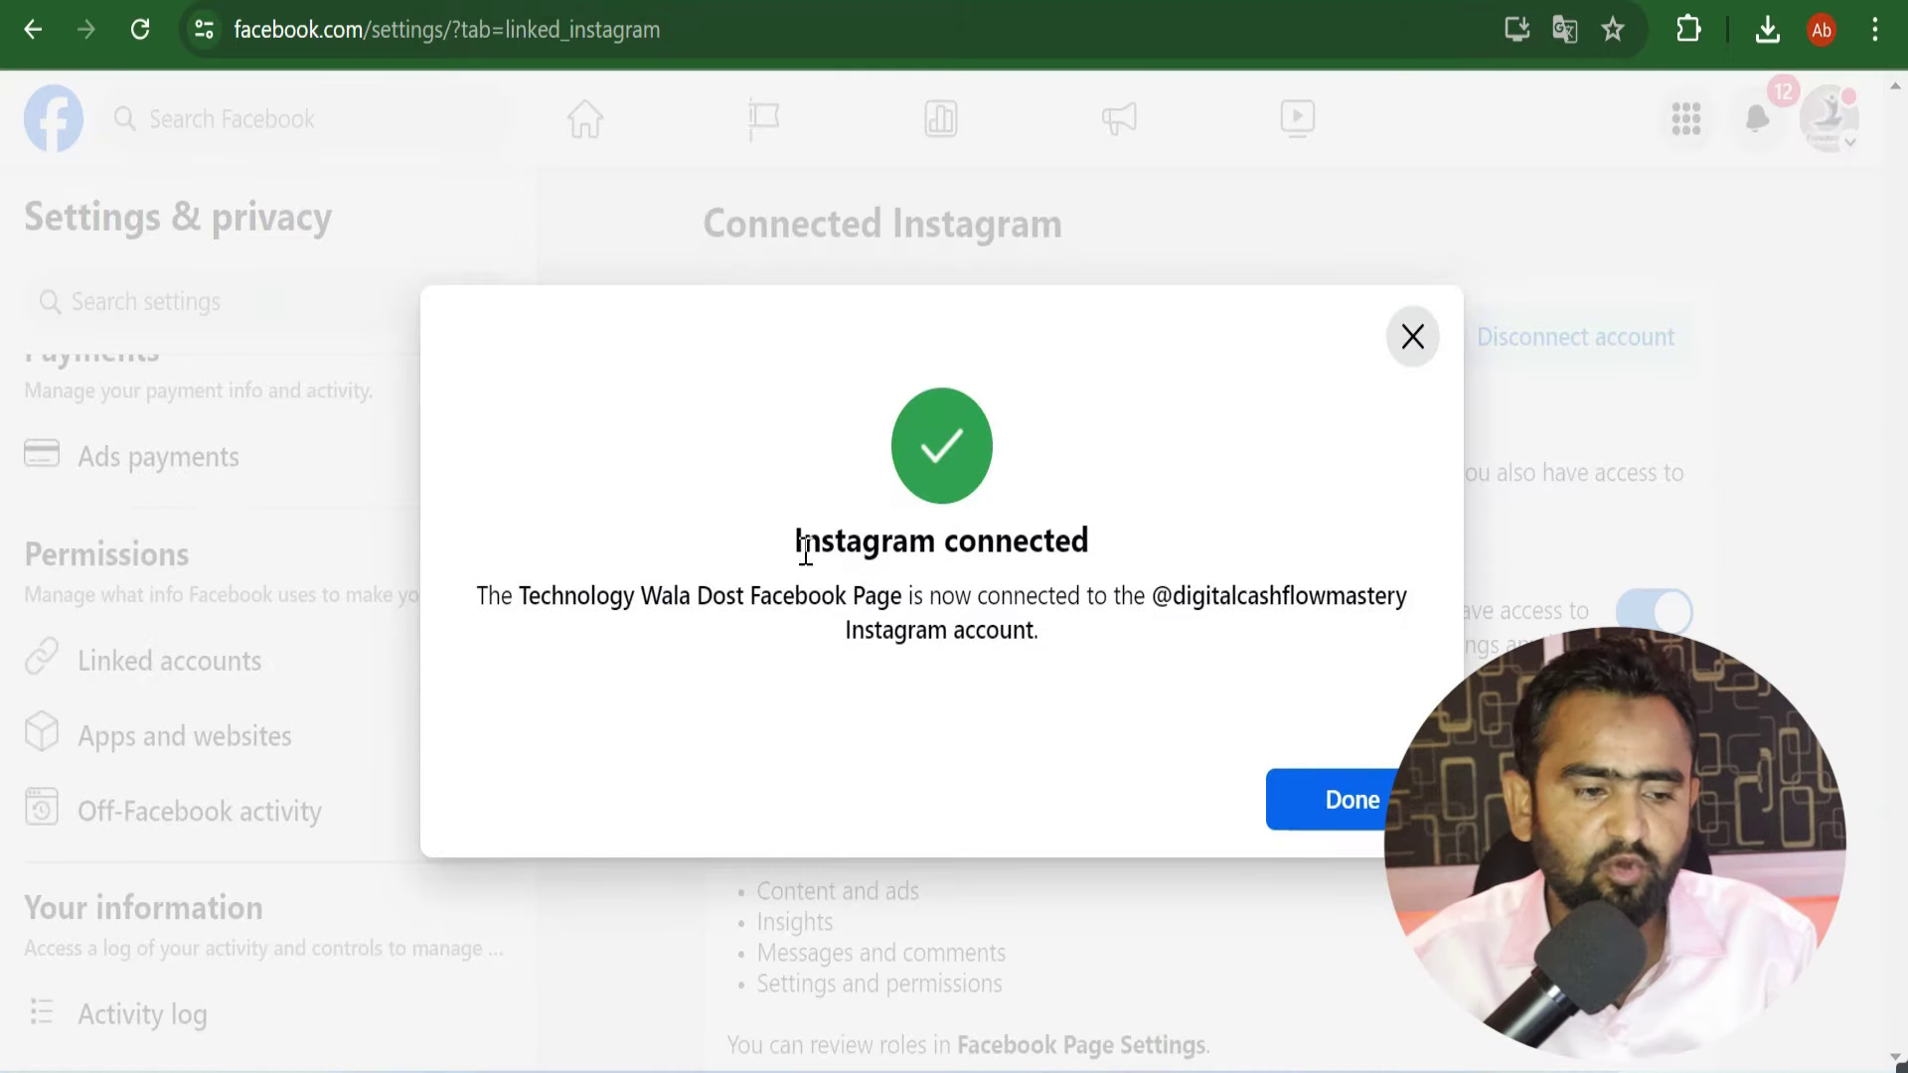
left_click_drag(804, 552, 1141, 557)
left_click(1014, 585)
left_click_drag(781, 596, 822, 581)
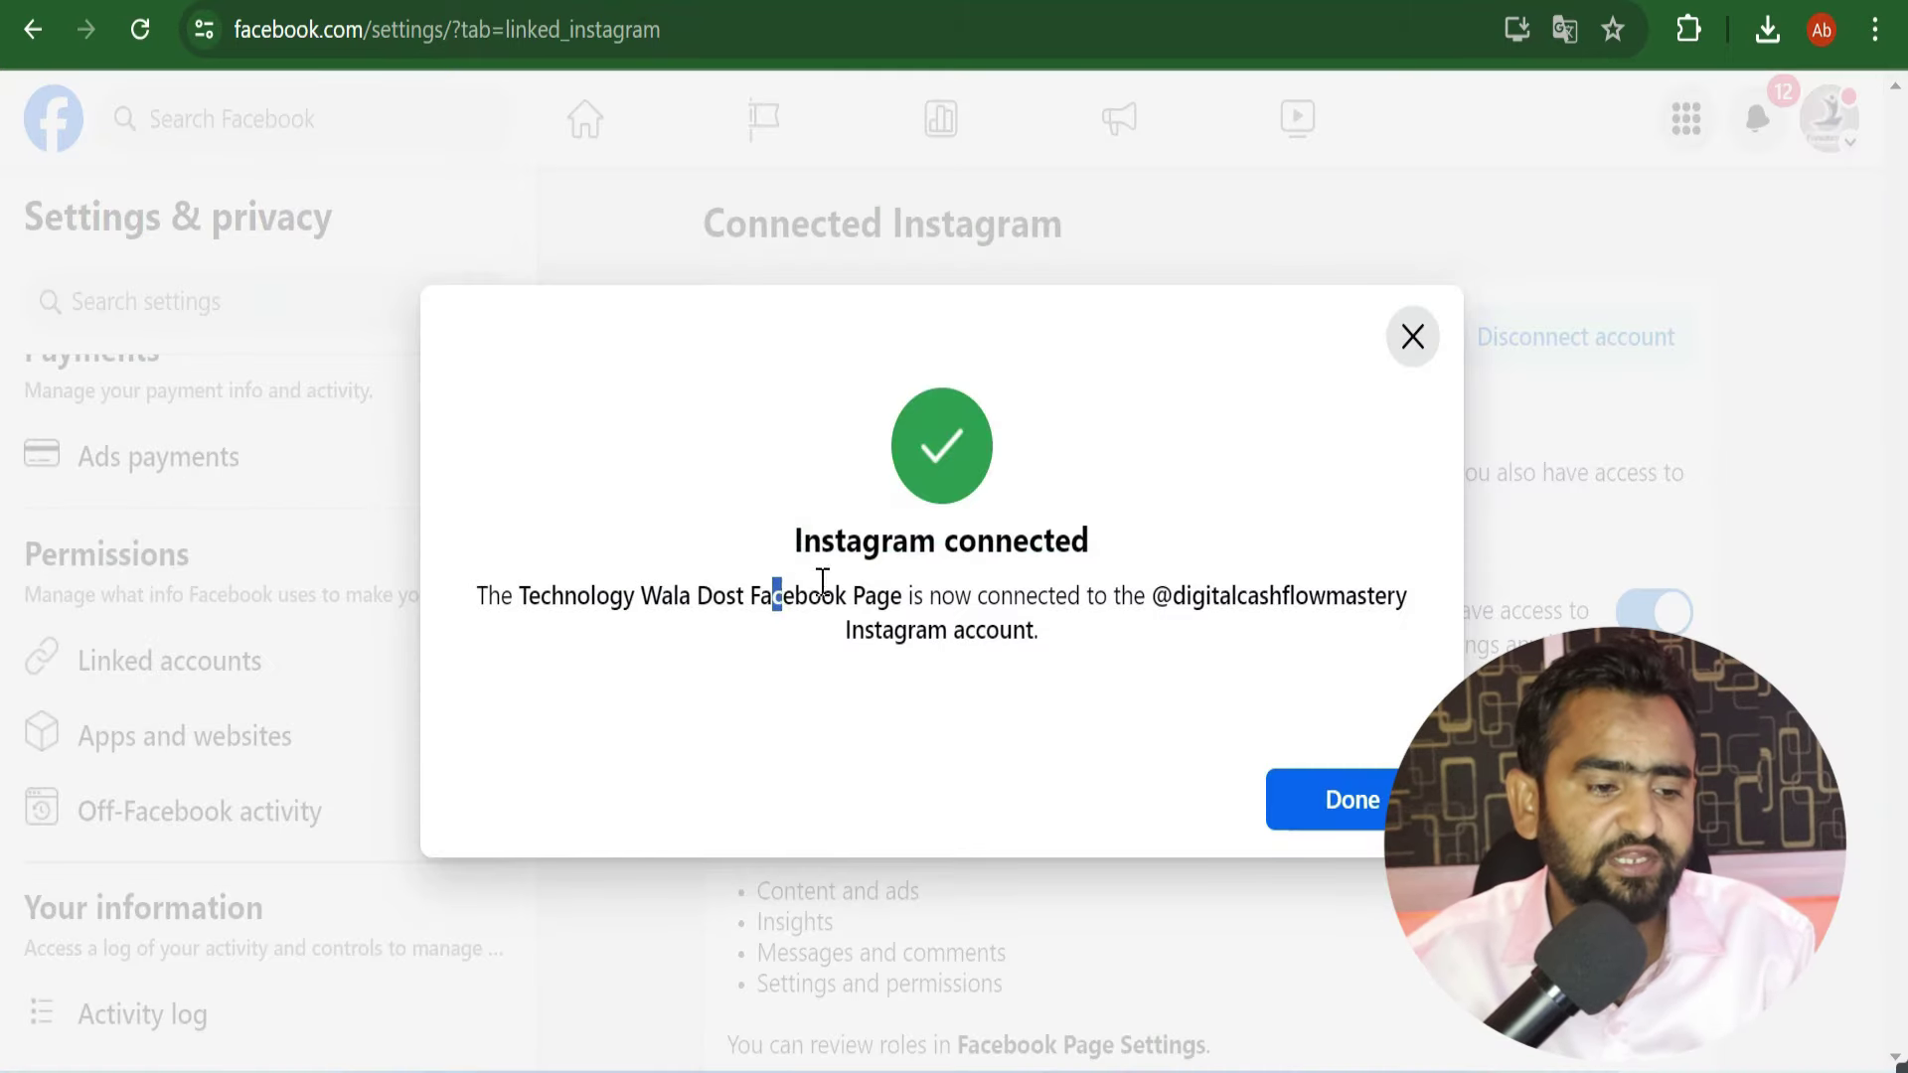
left_click(1321, 795)
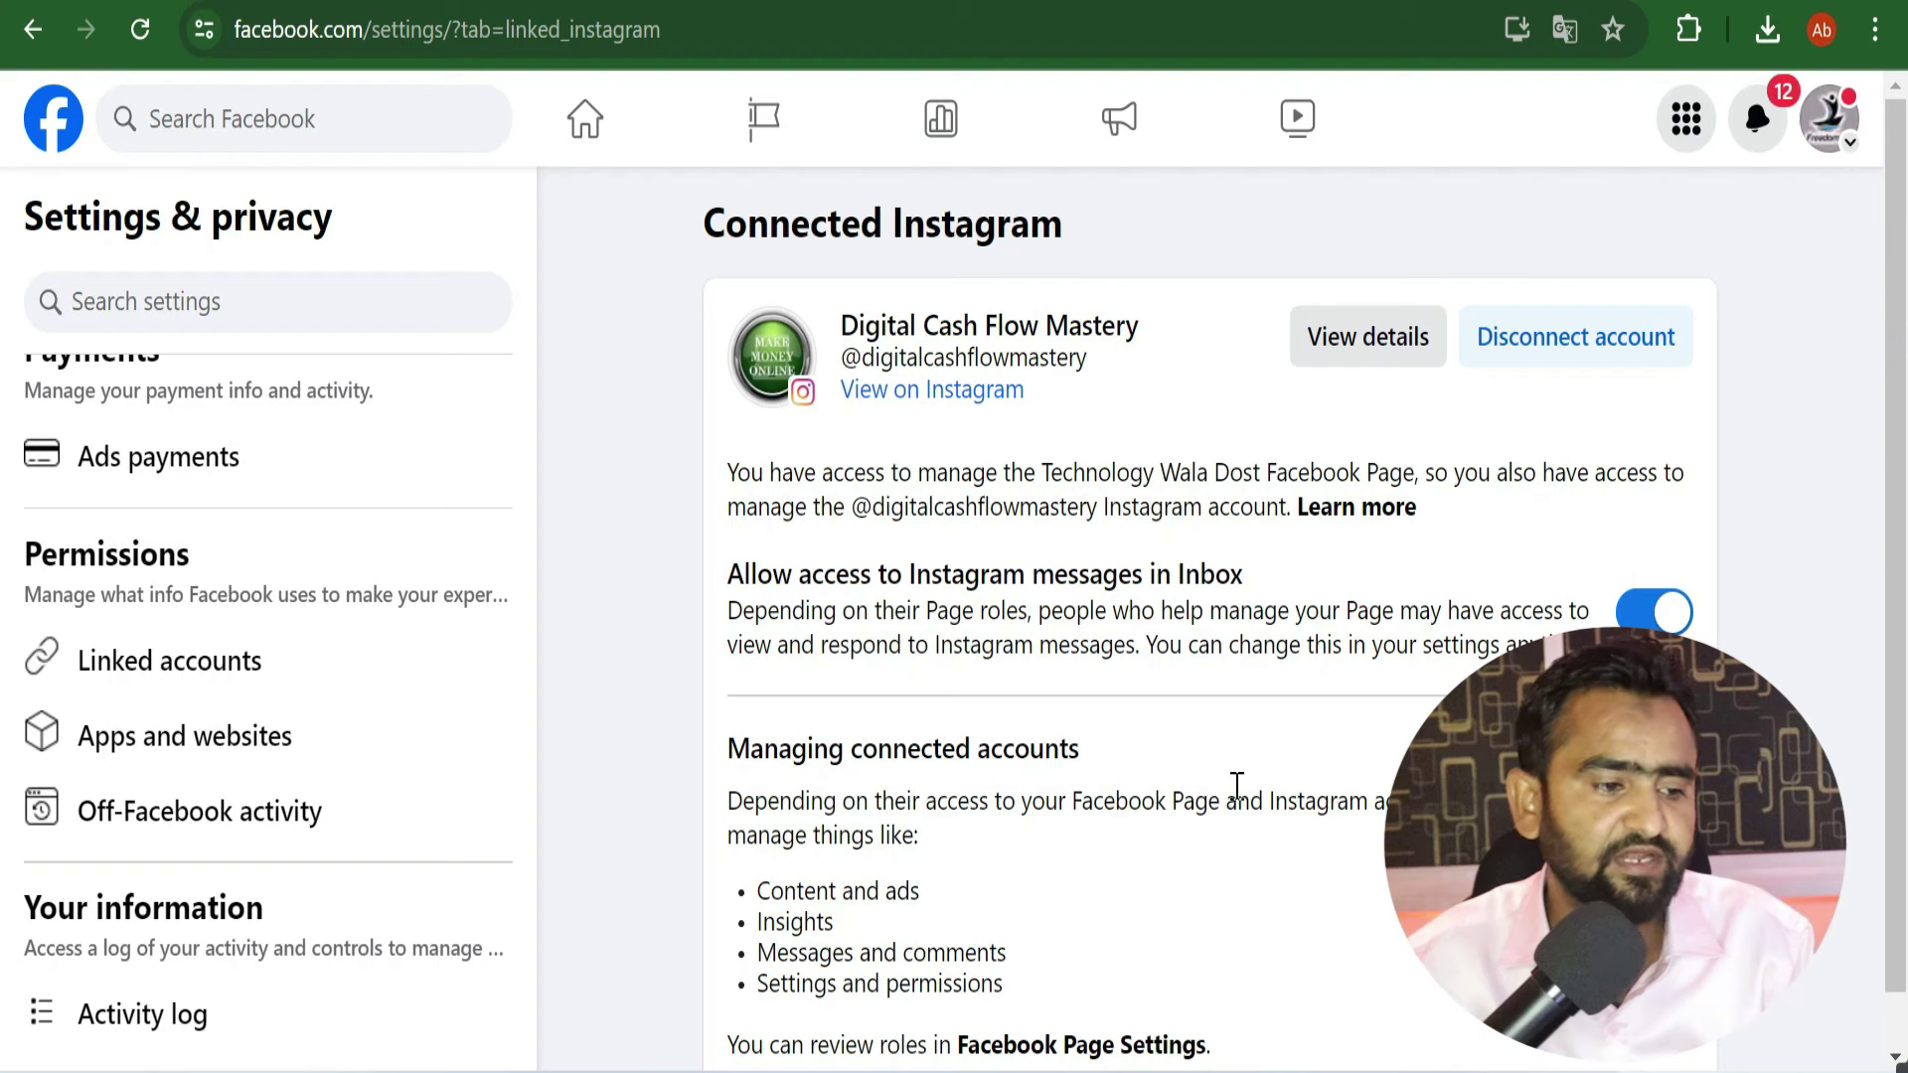
Step: Return to the Facebook home page and switch to Ads Manager
scroll(276, 694, "up", 10)
left_click(54, 139)
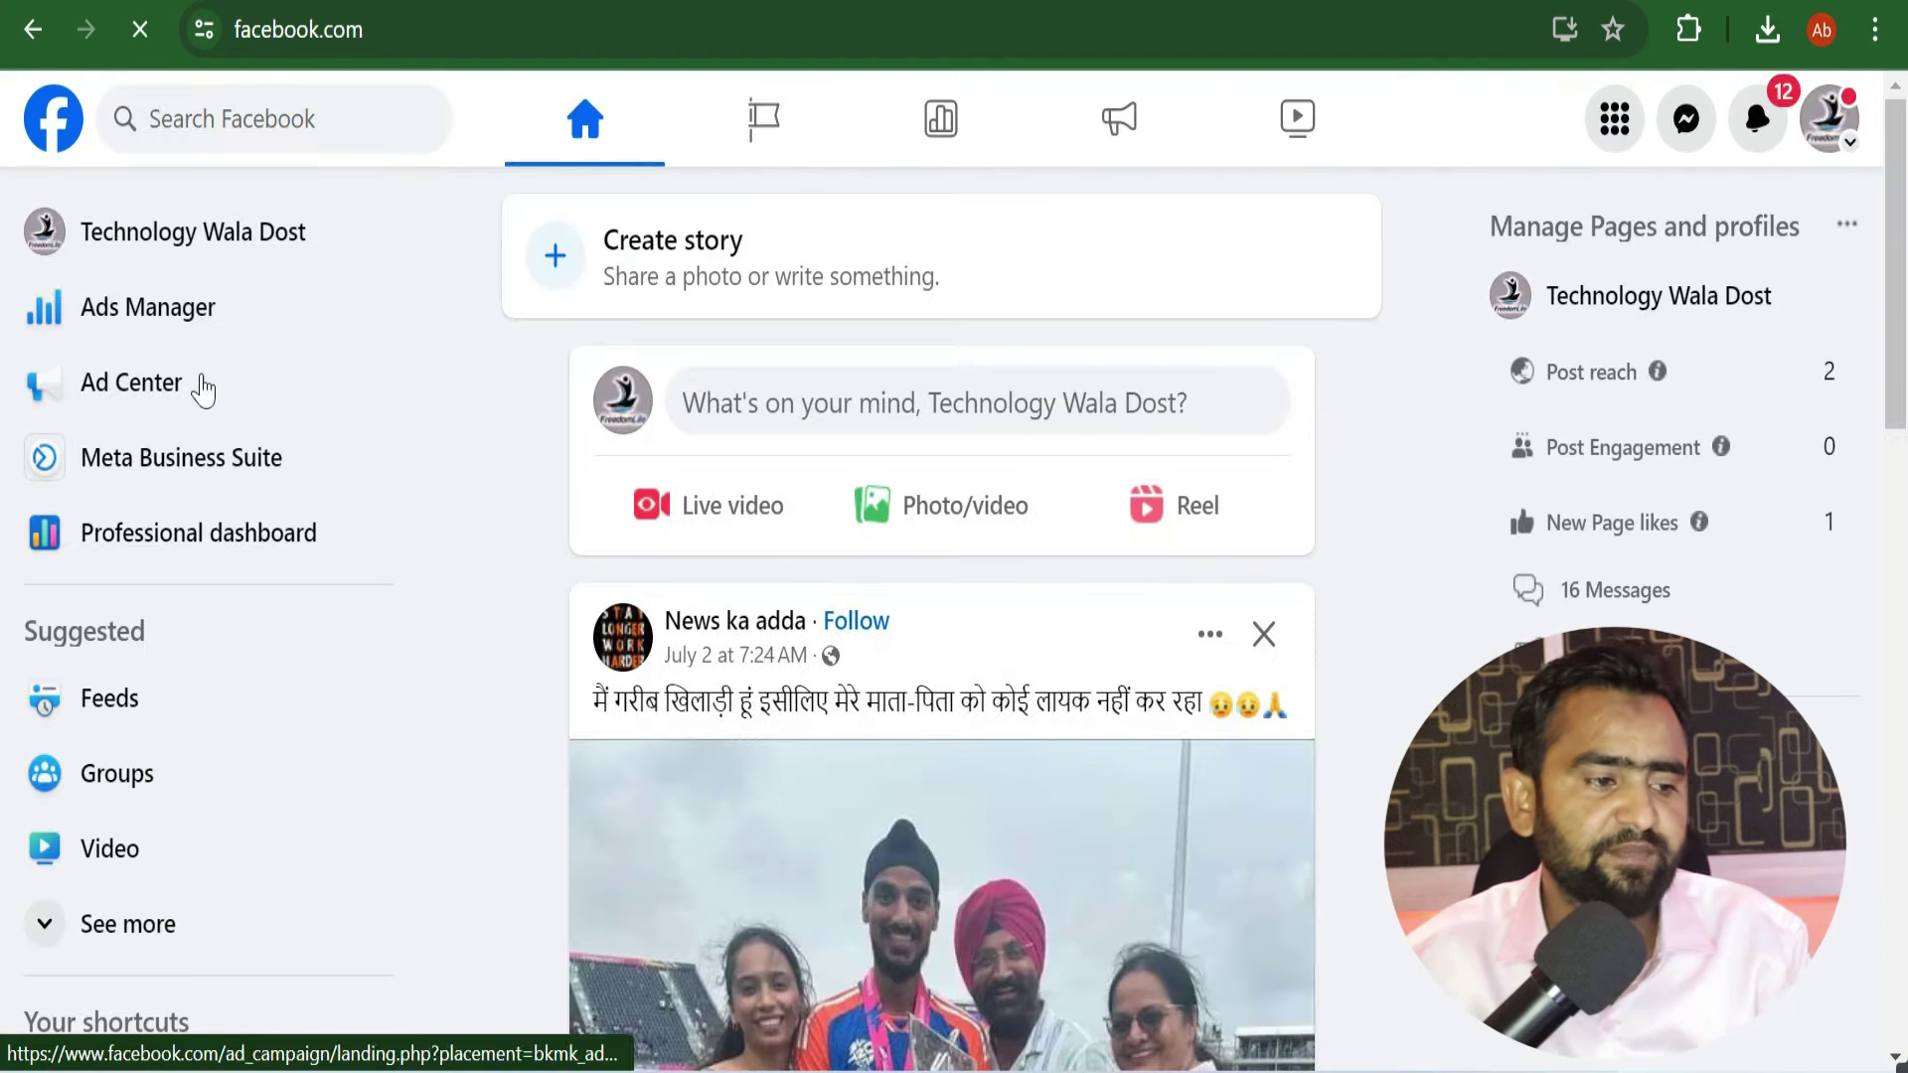
left_click(159, 339)
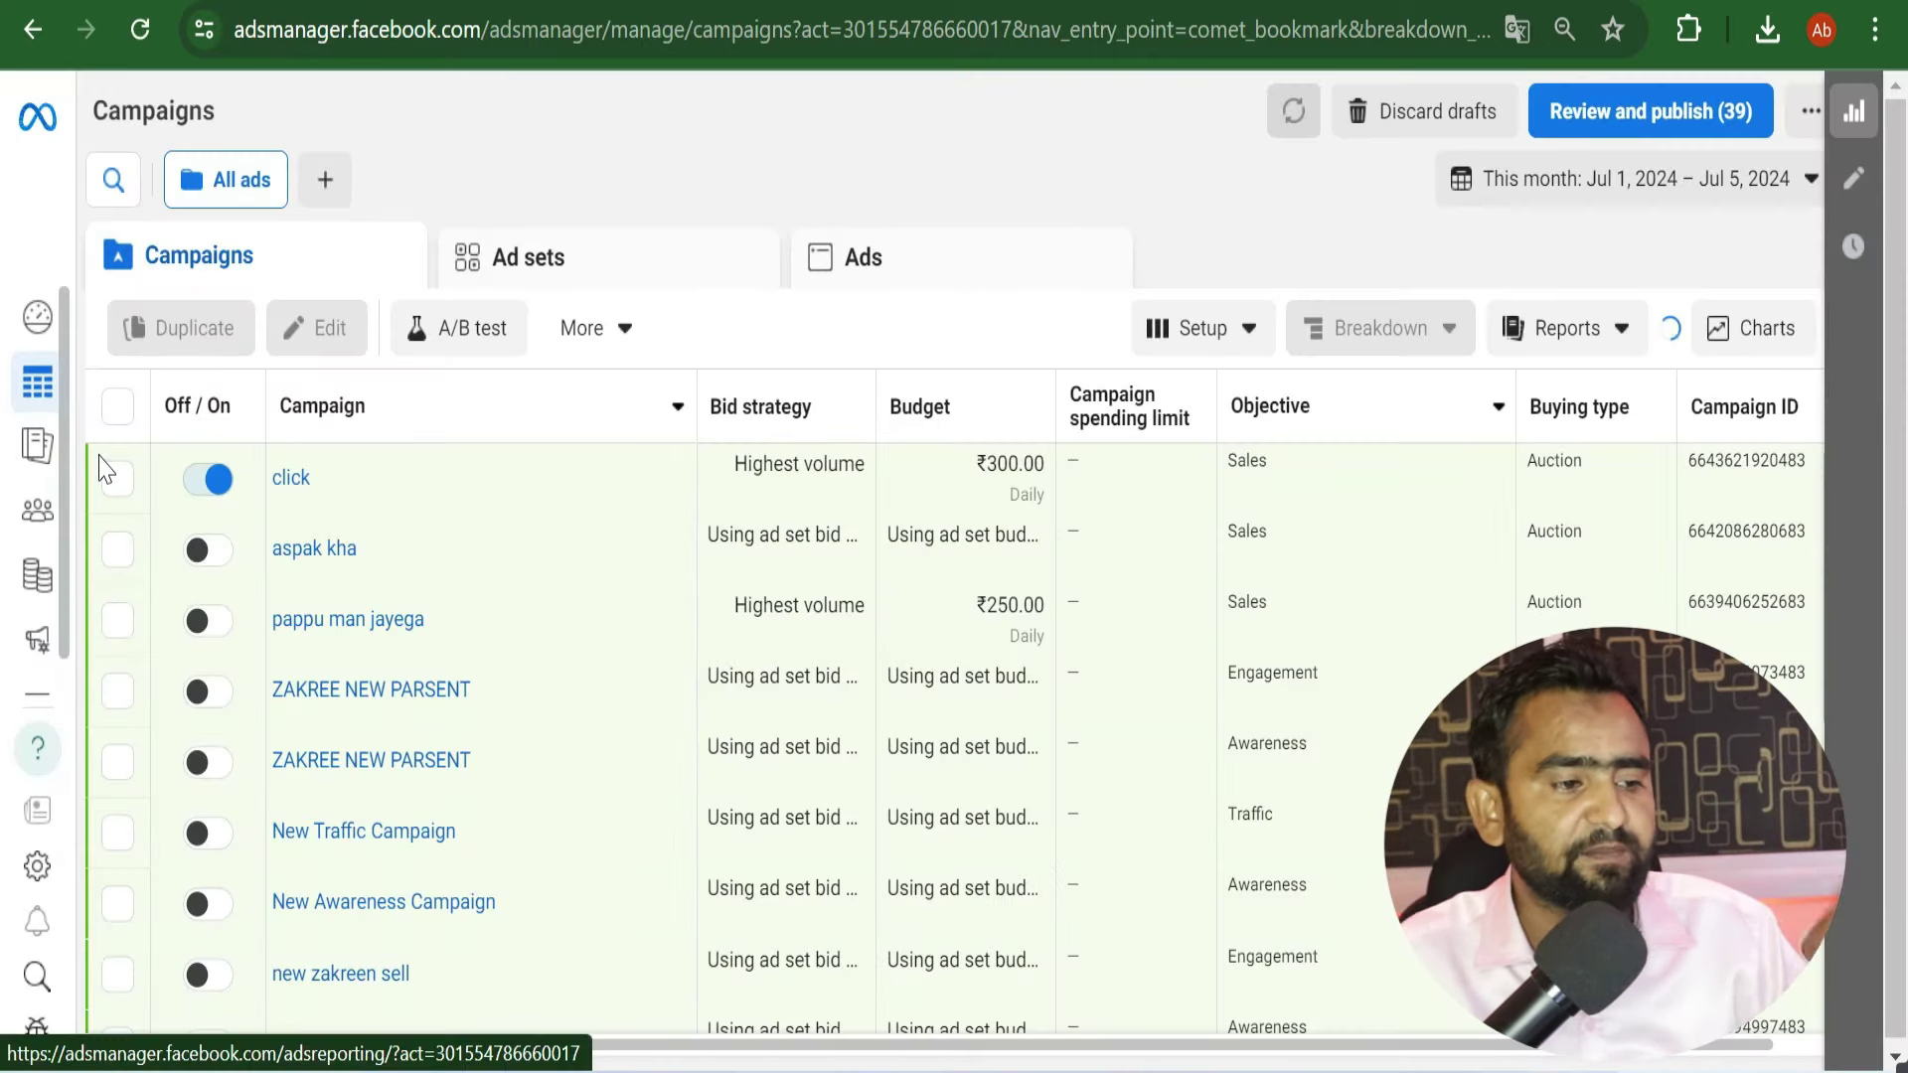
Step: Create a new campaign with the Sales objective and the Manual sales campaign setup
mouse_move(10, 545)
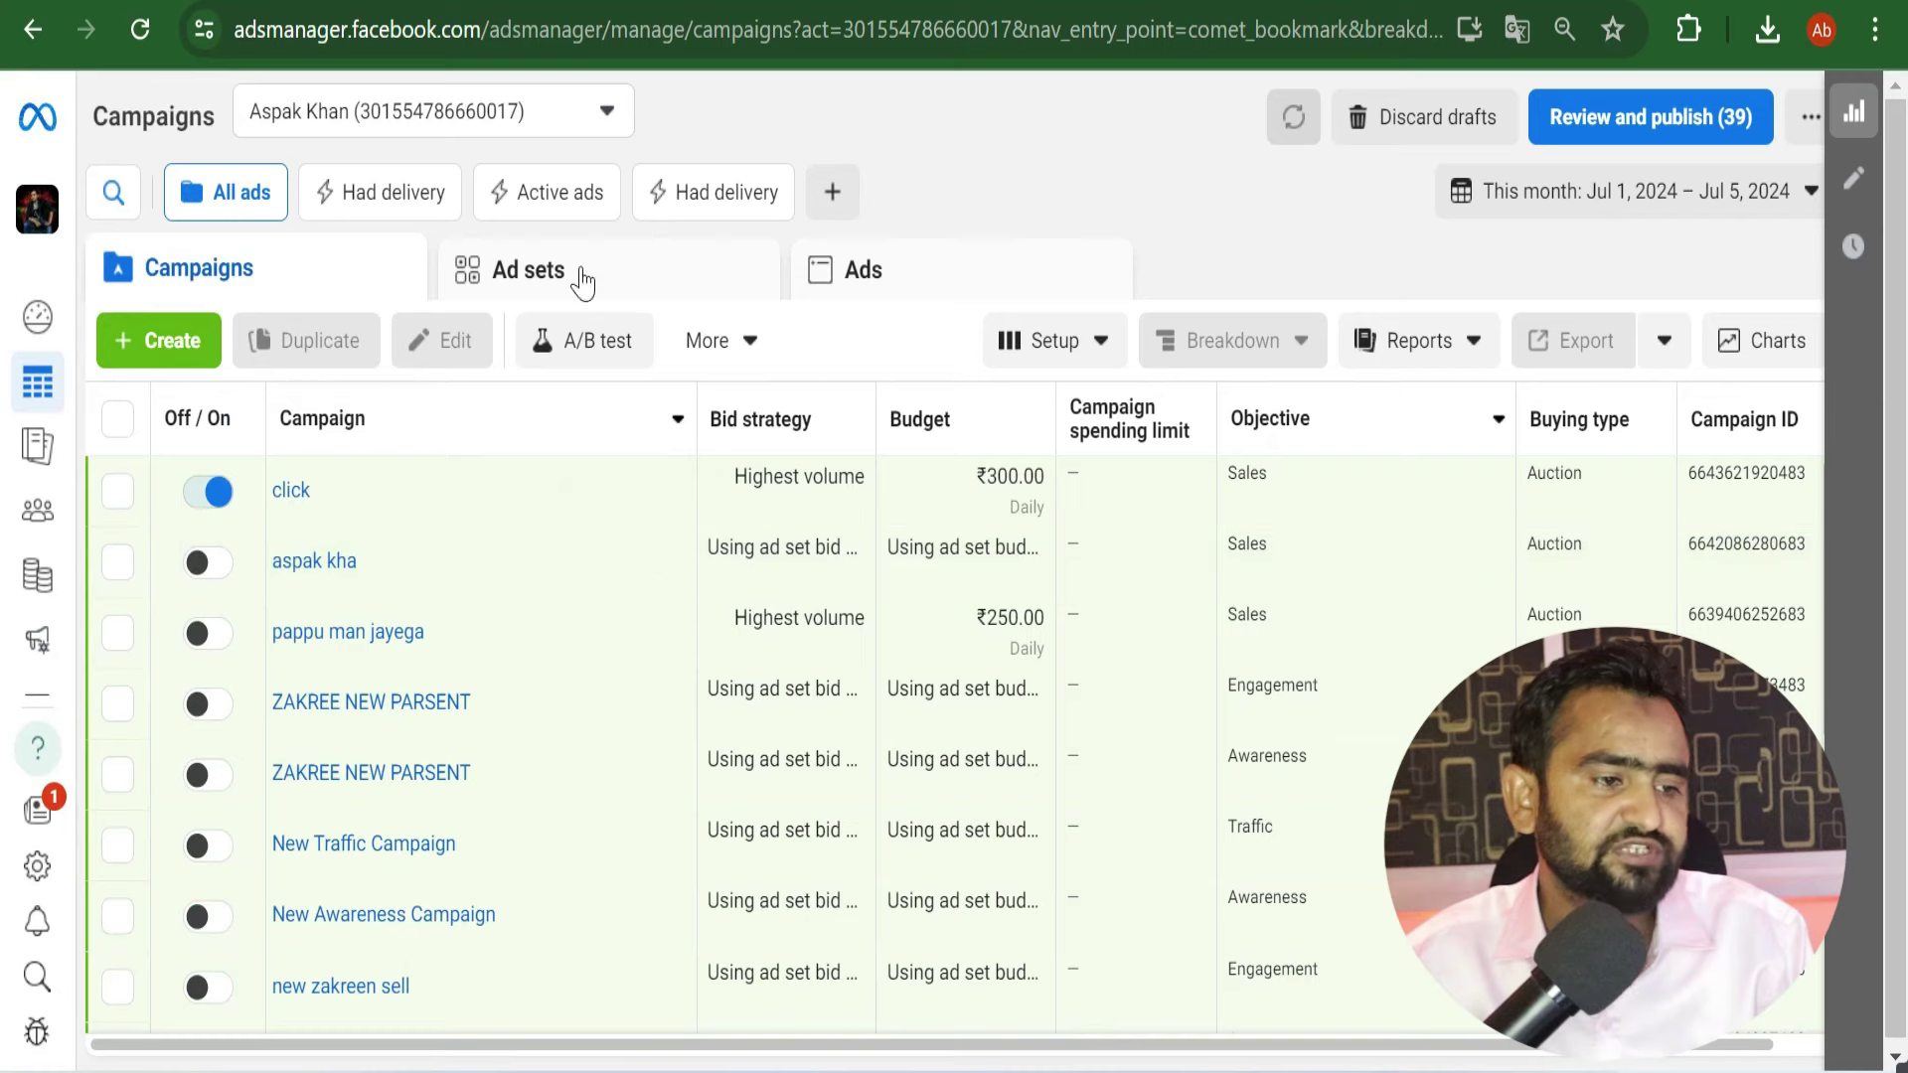
left_click(171, 343)
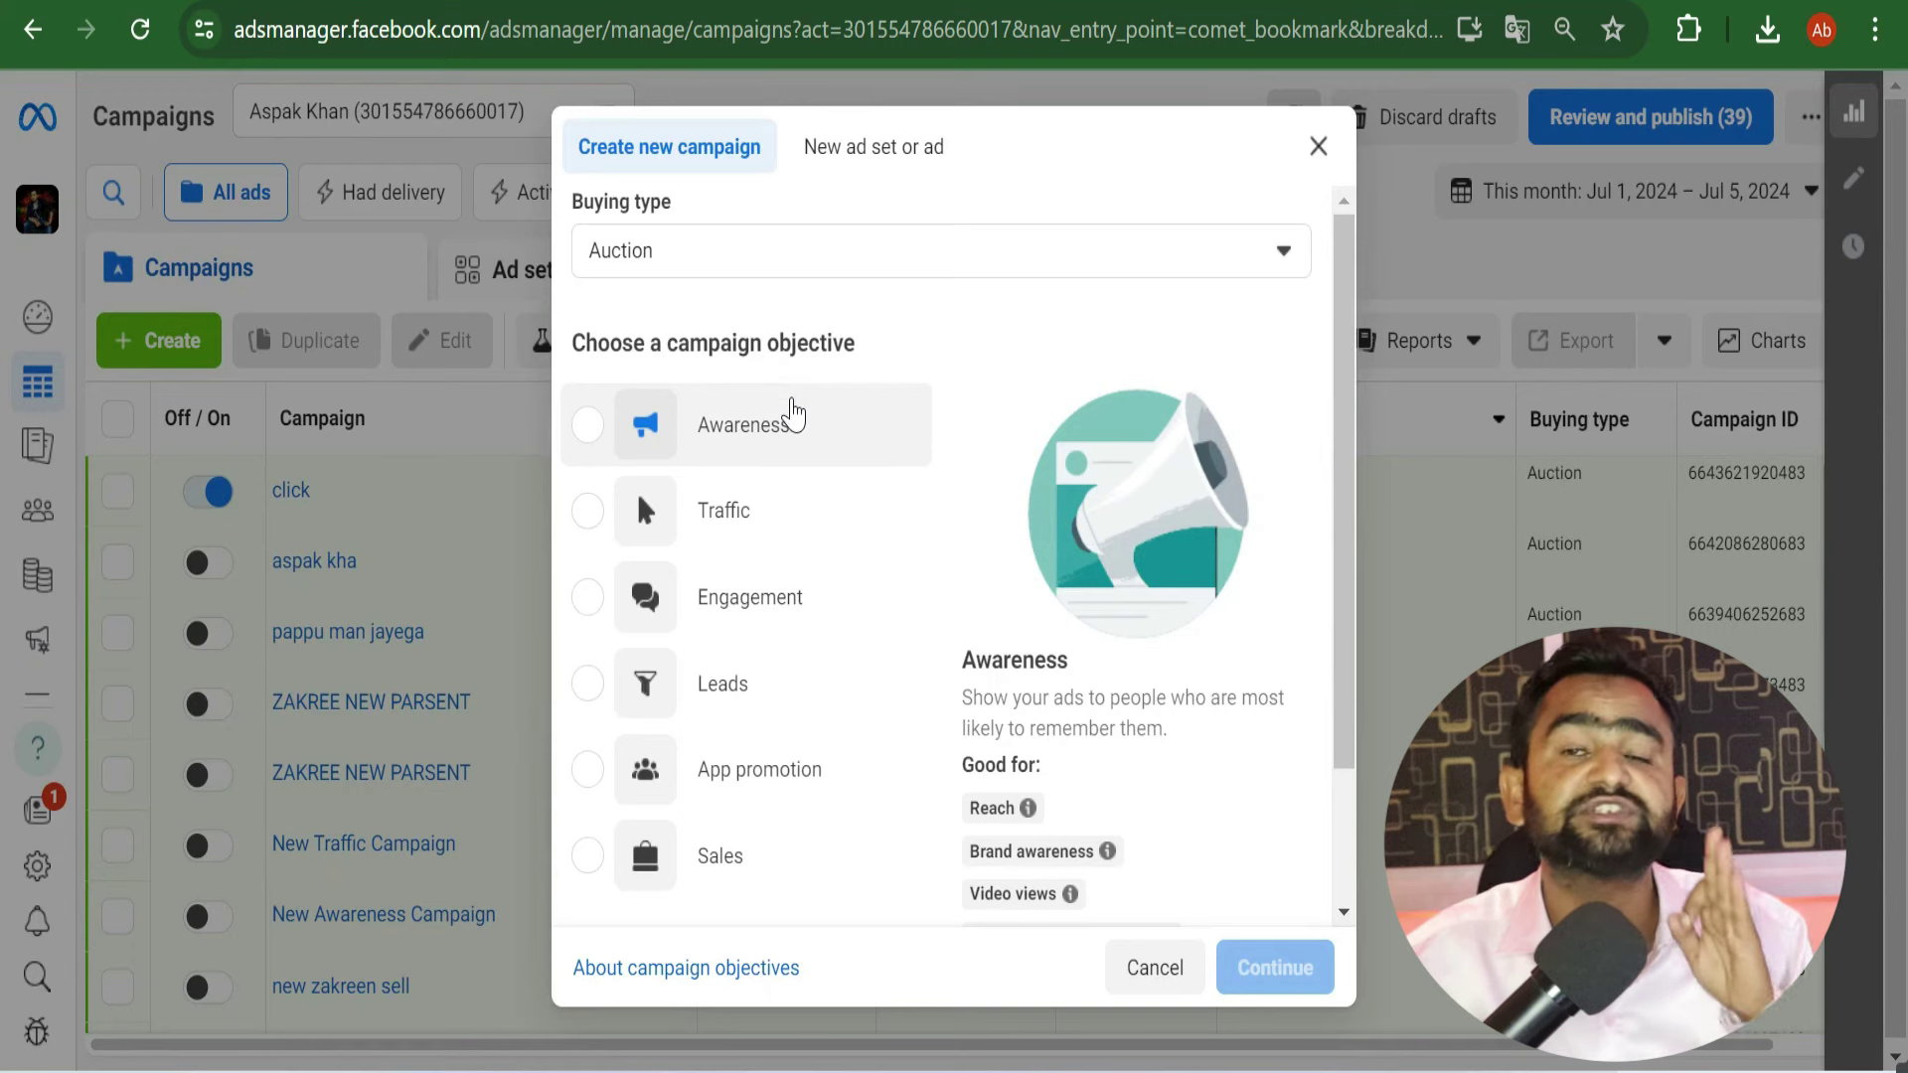
left_click(671, 871)
left_click(1274, 967)
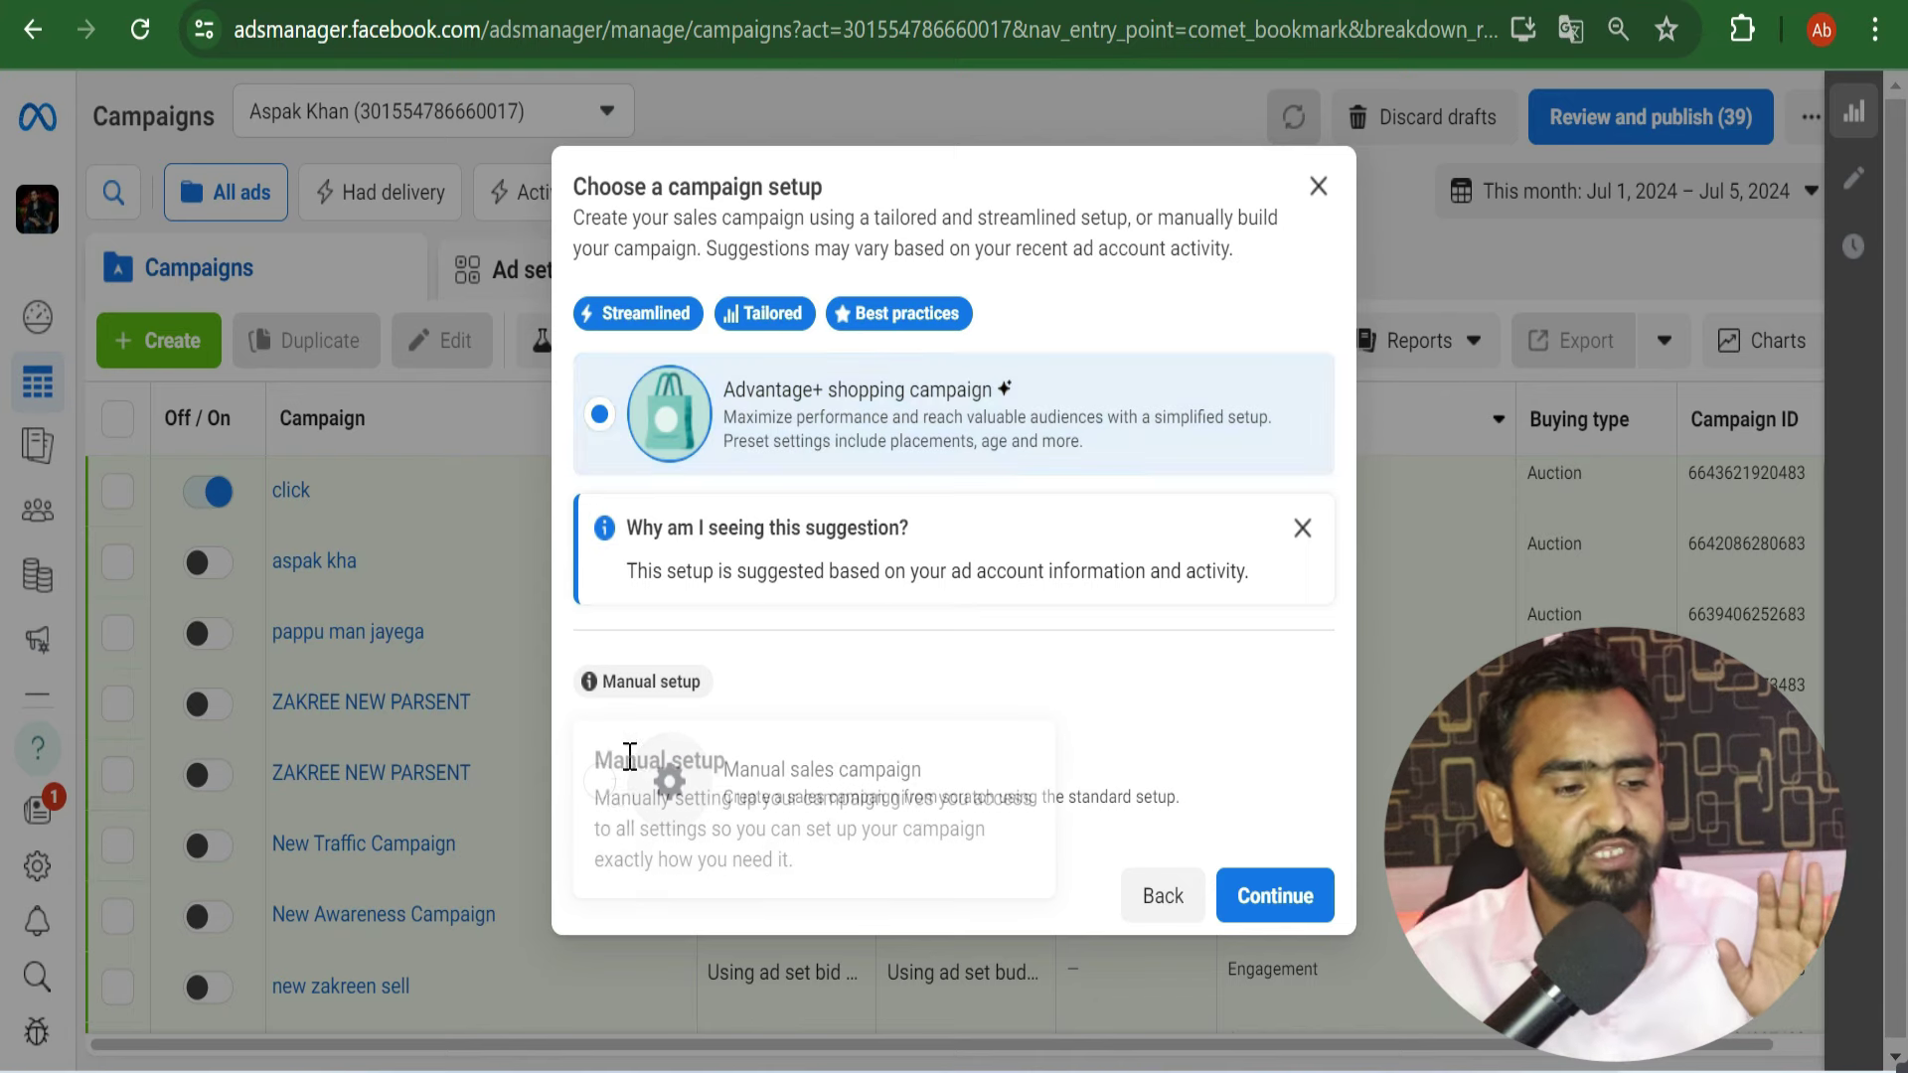
left_click(600, 785)
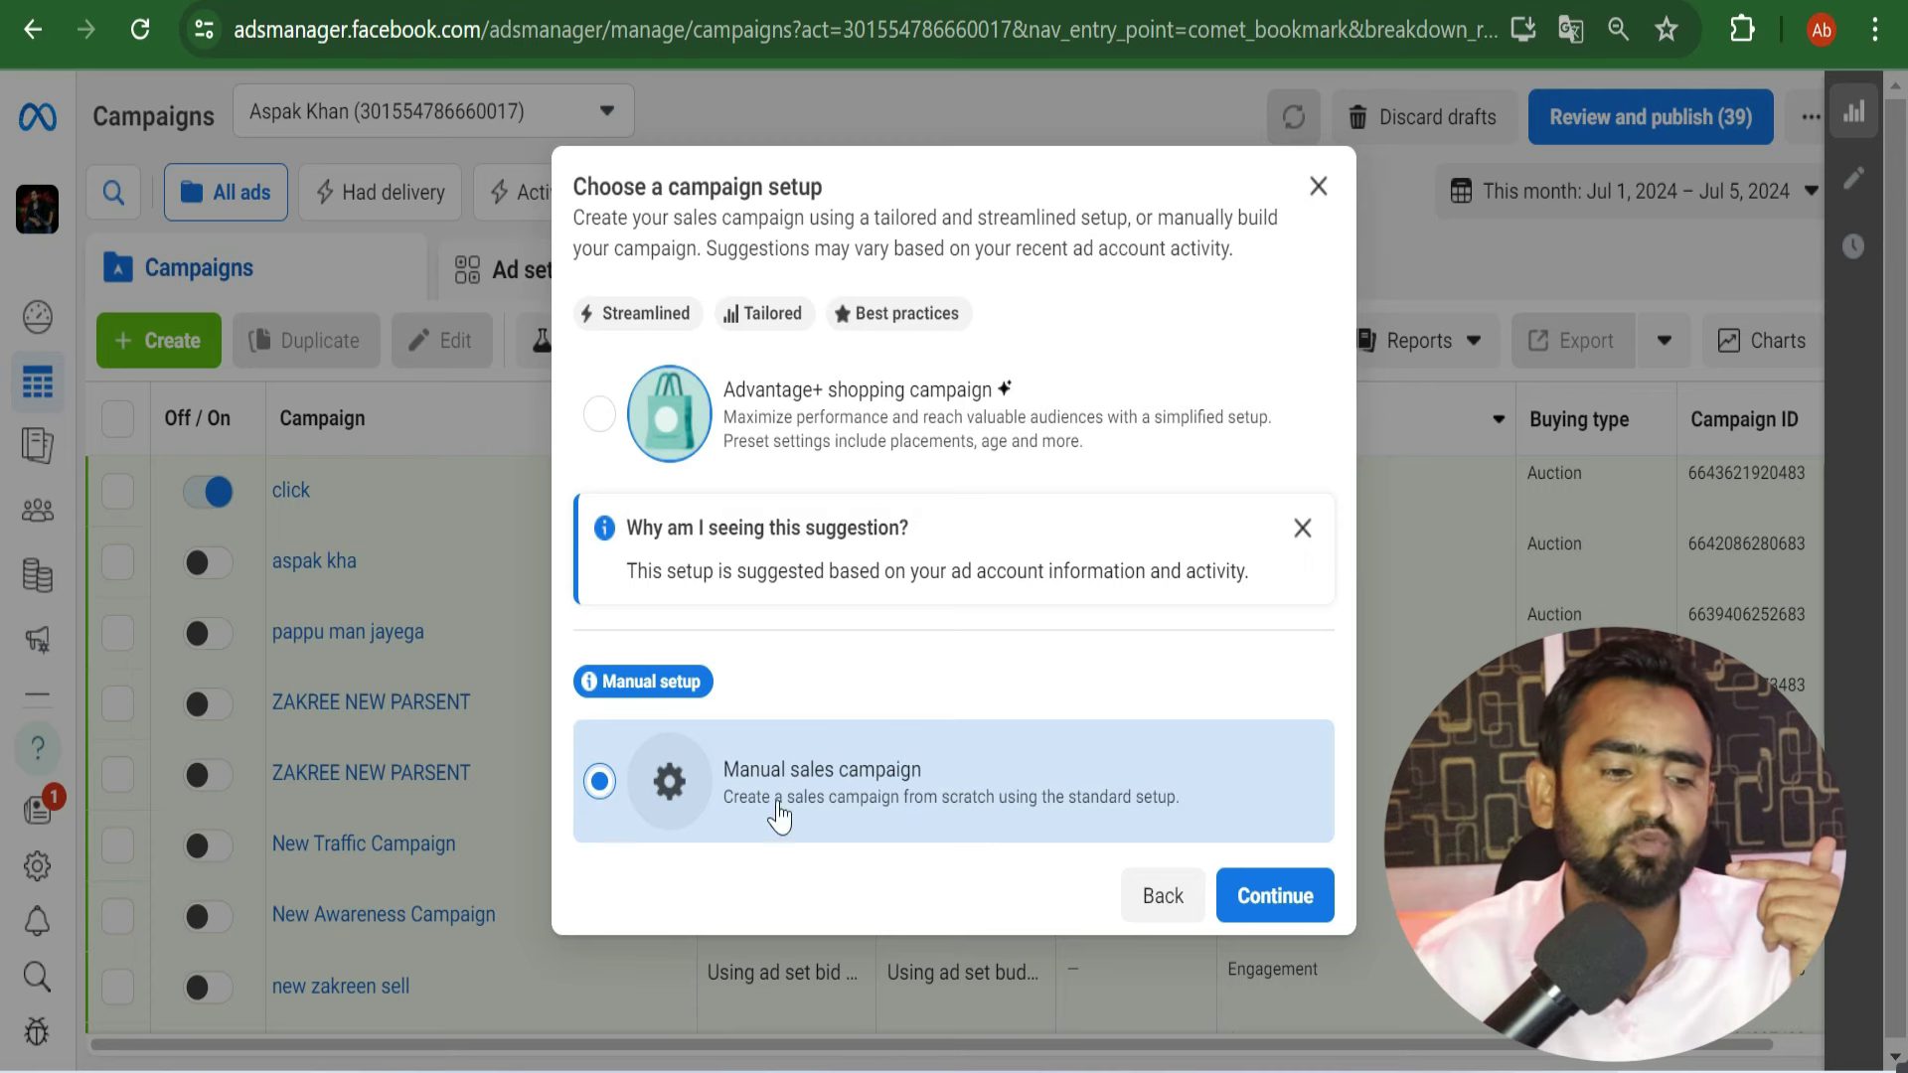
left_click(1314, 912)
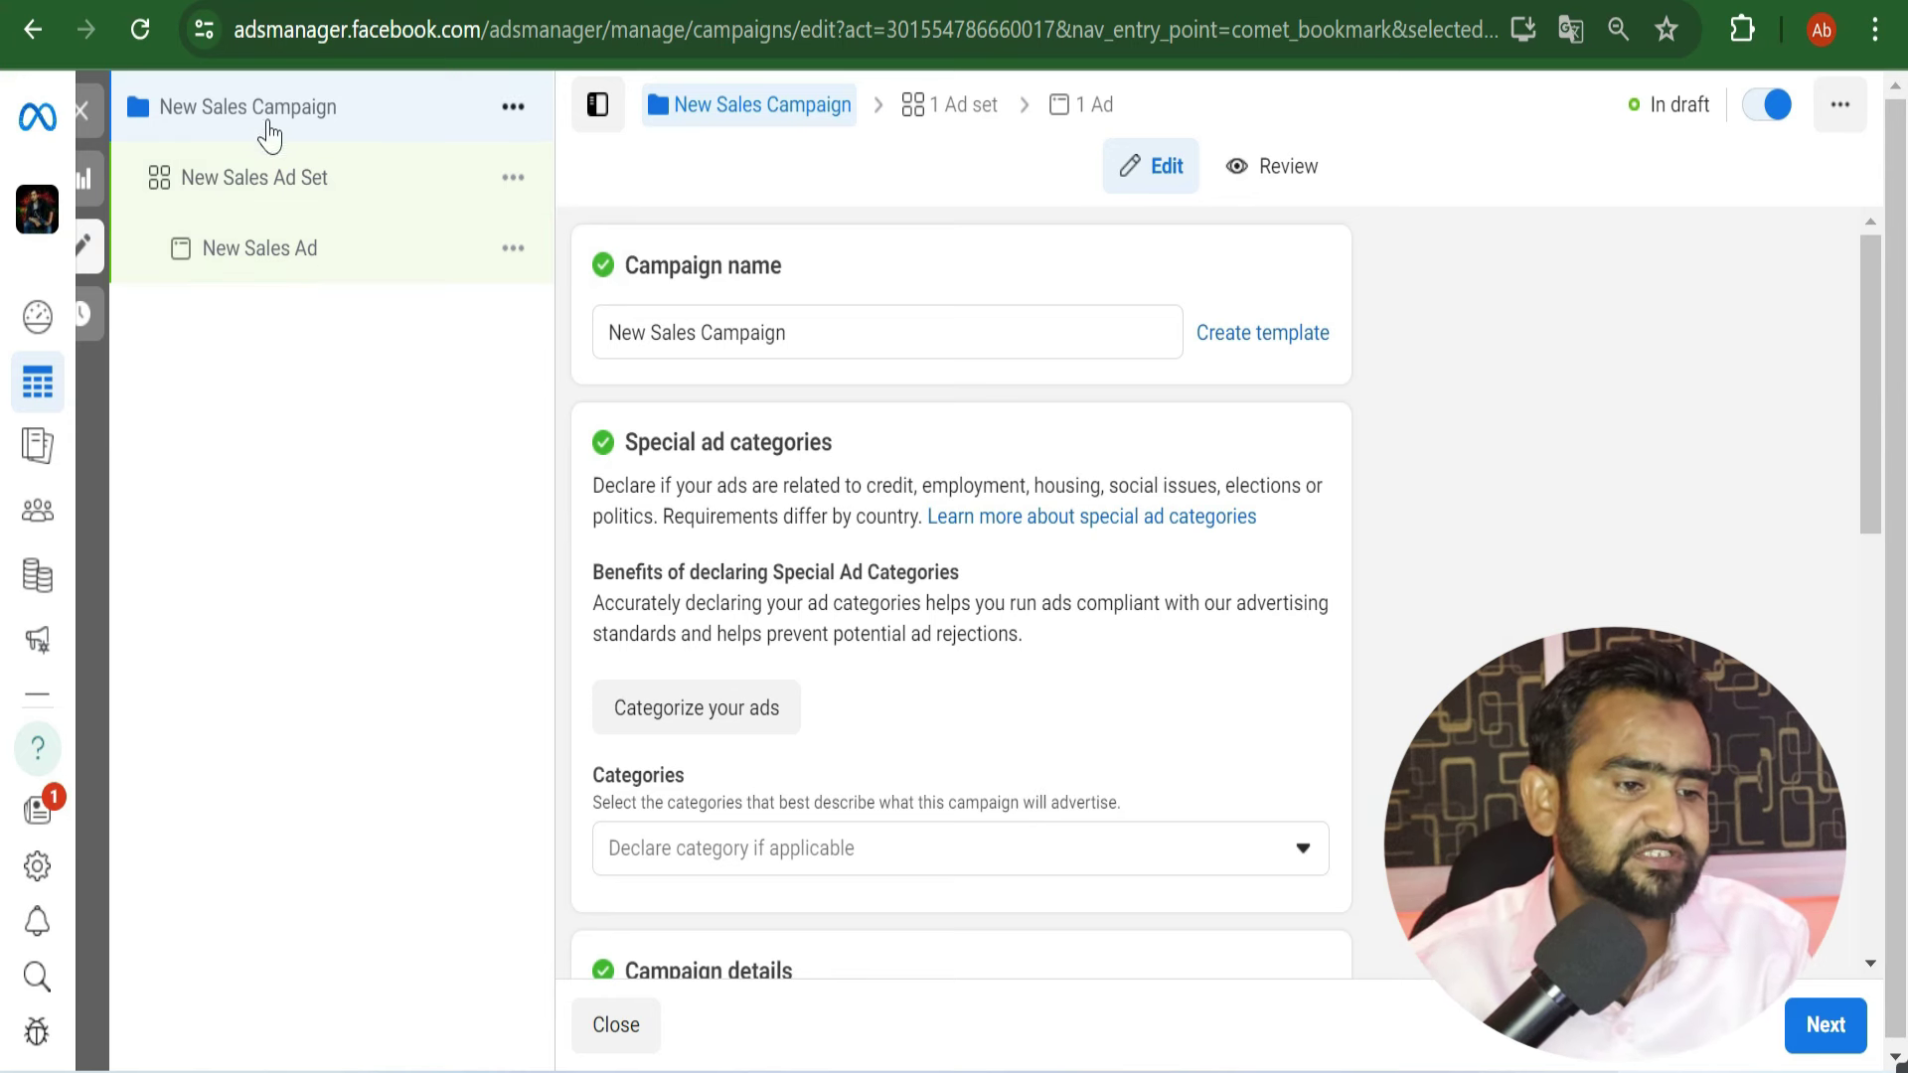
Step: Rename the campaign as Get Paid To Use Facebook, based on the ClickBank offer's title
triple_click(829, 342)
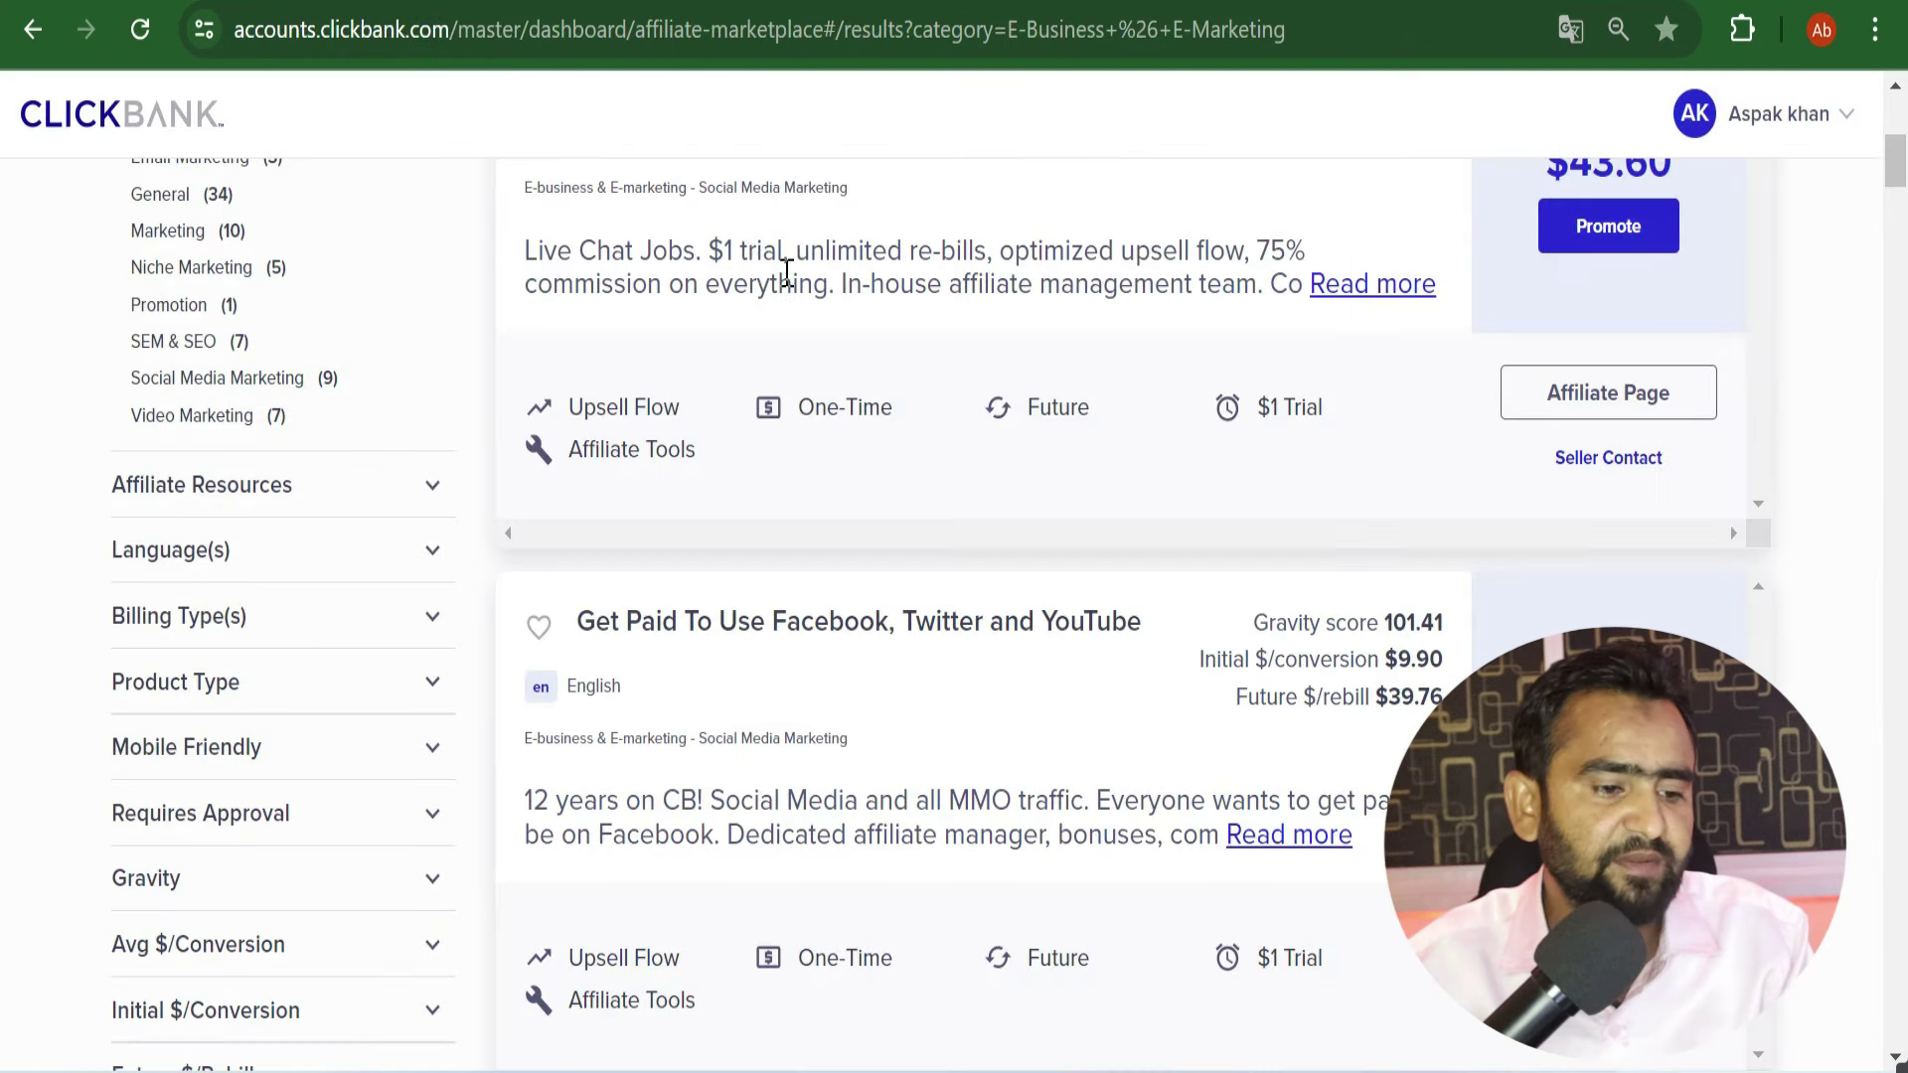
left_click_drag(574, 618, 898, 613)
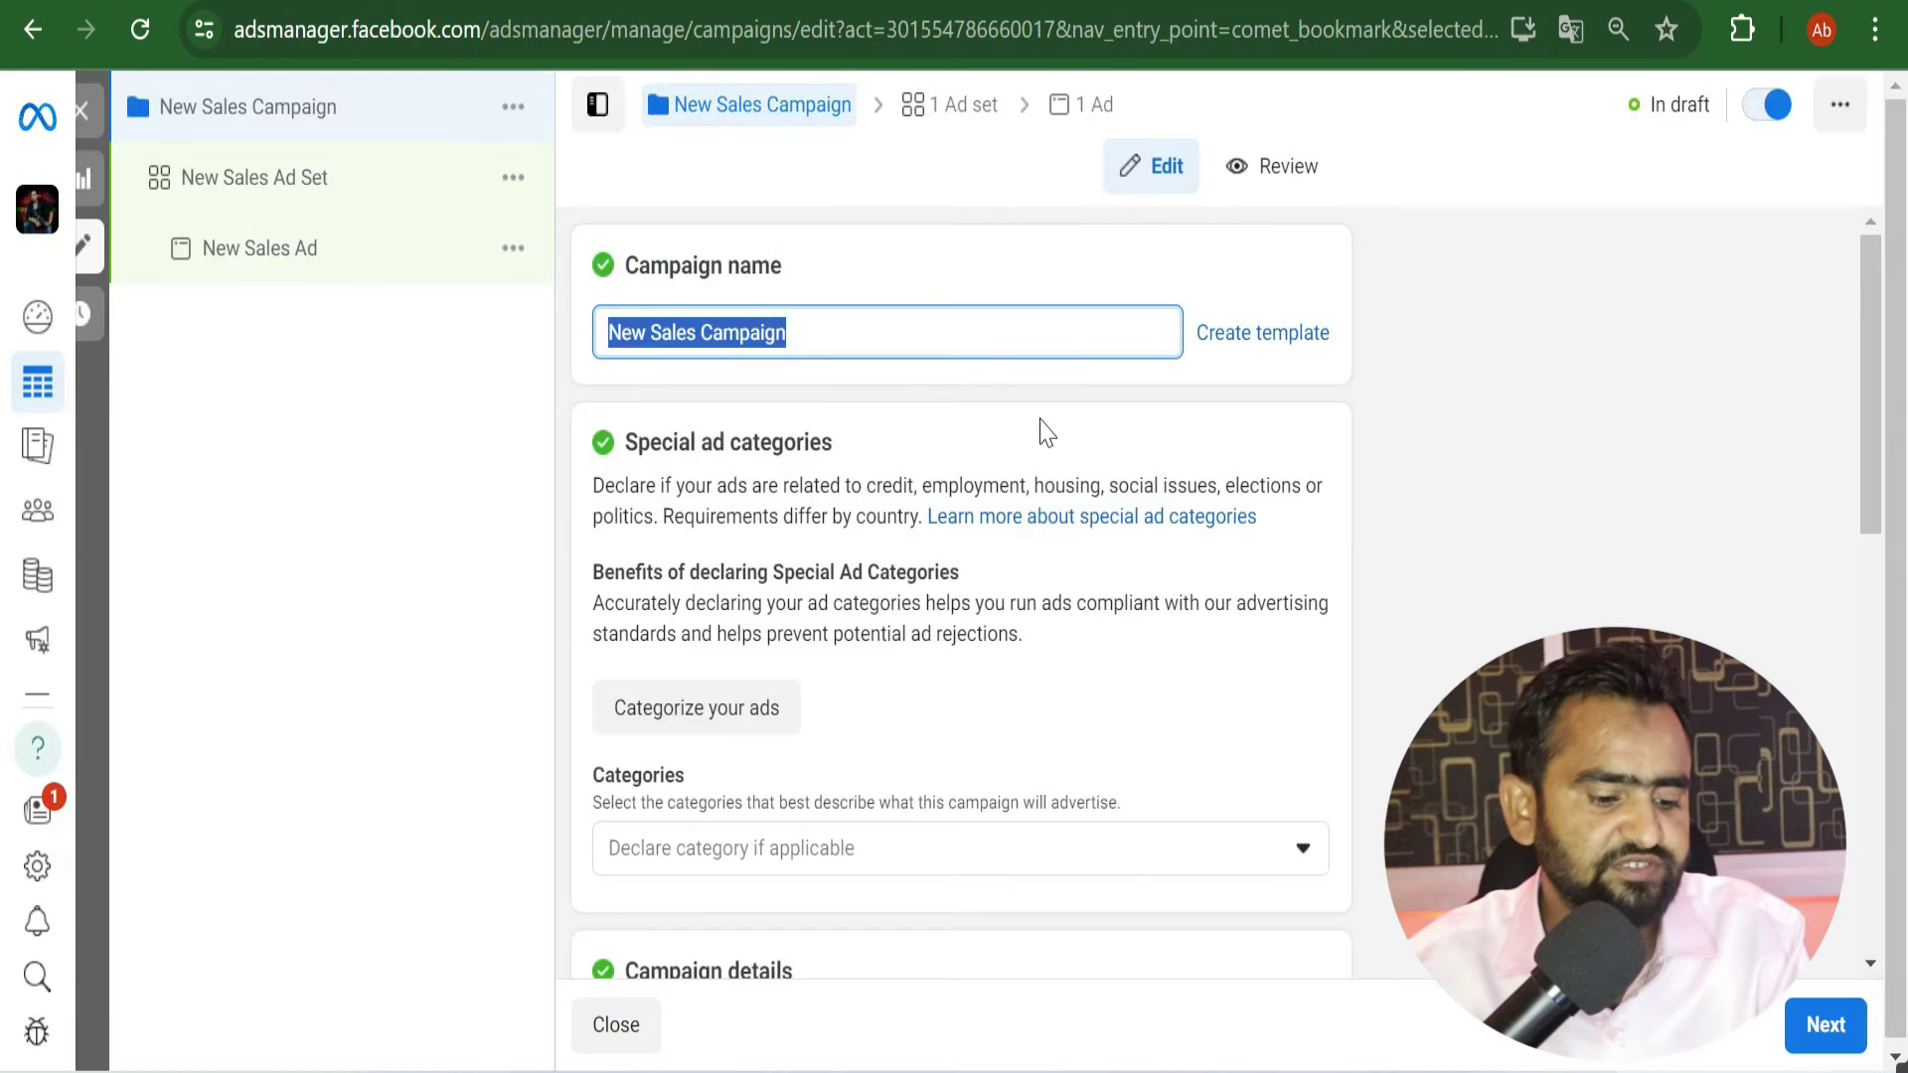
type("Get Paid To Use Facebook")
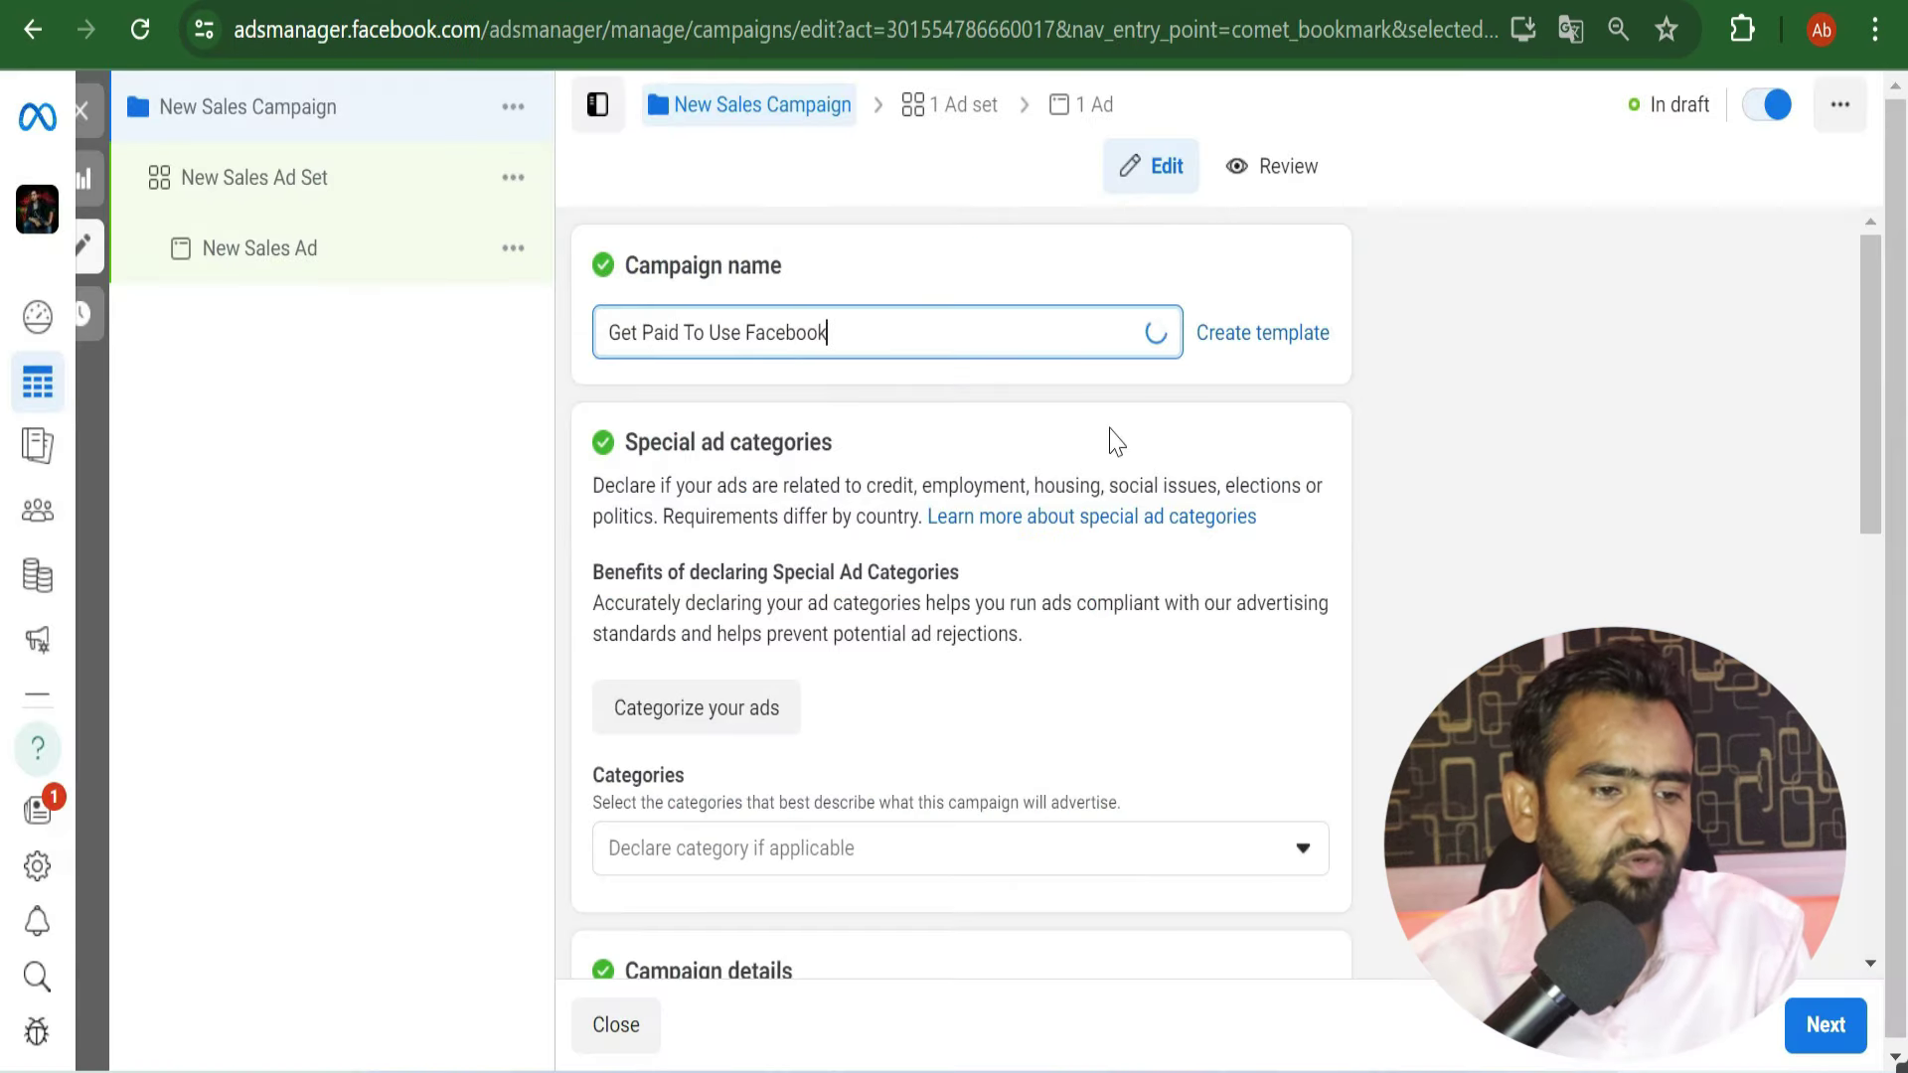
Step: Turn on Advantage campaign budget and set the daily budget to ₹300.00
scroll(1013, 583, "down", 7)
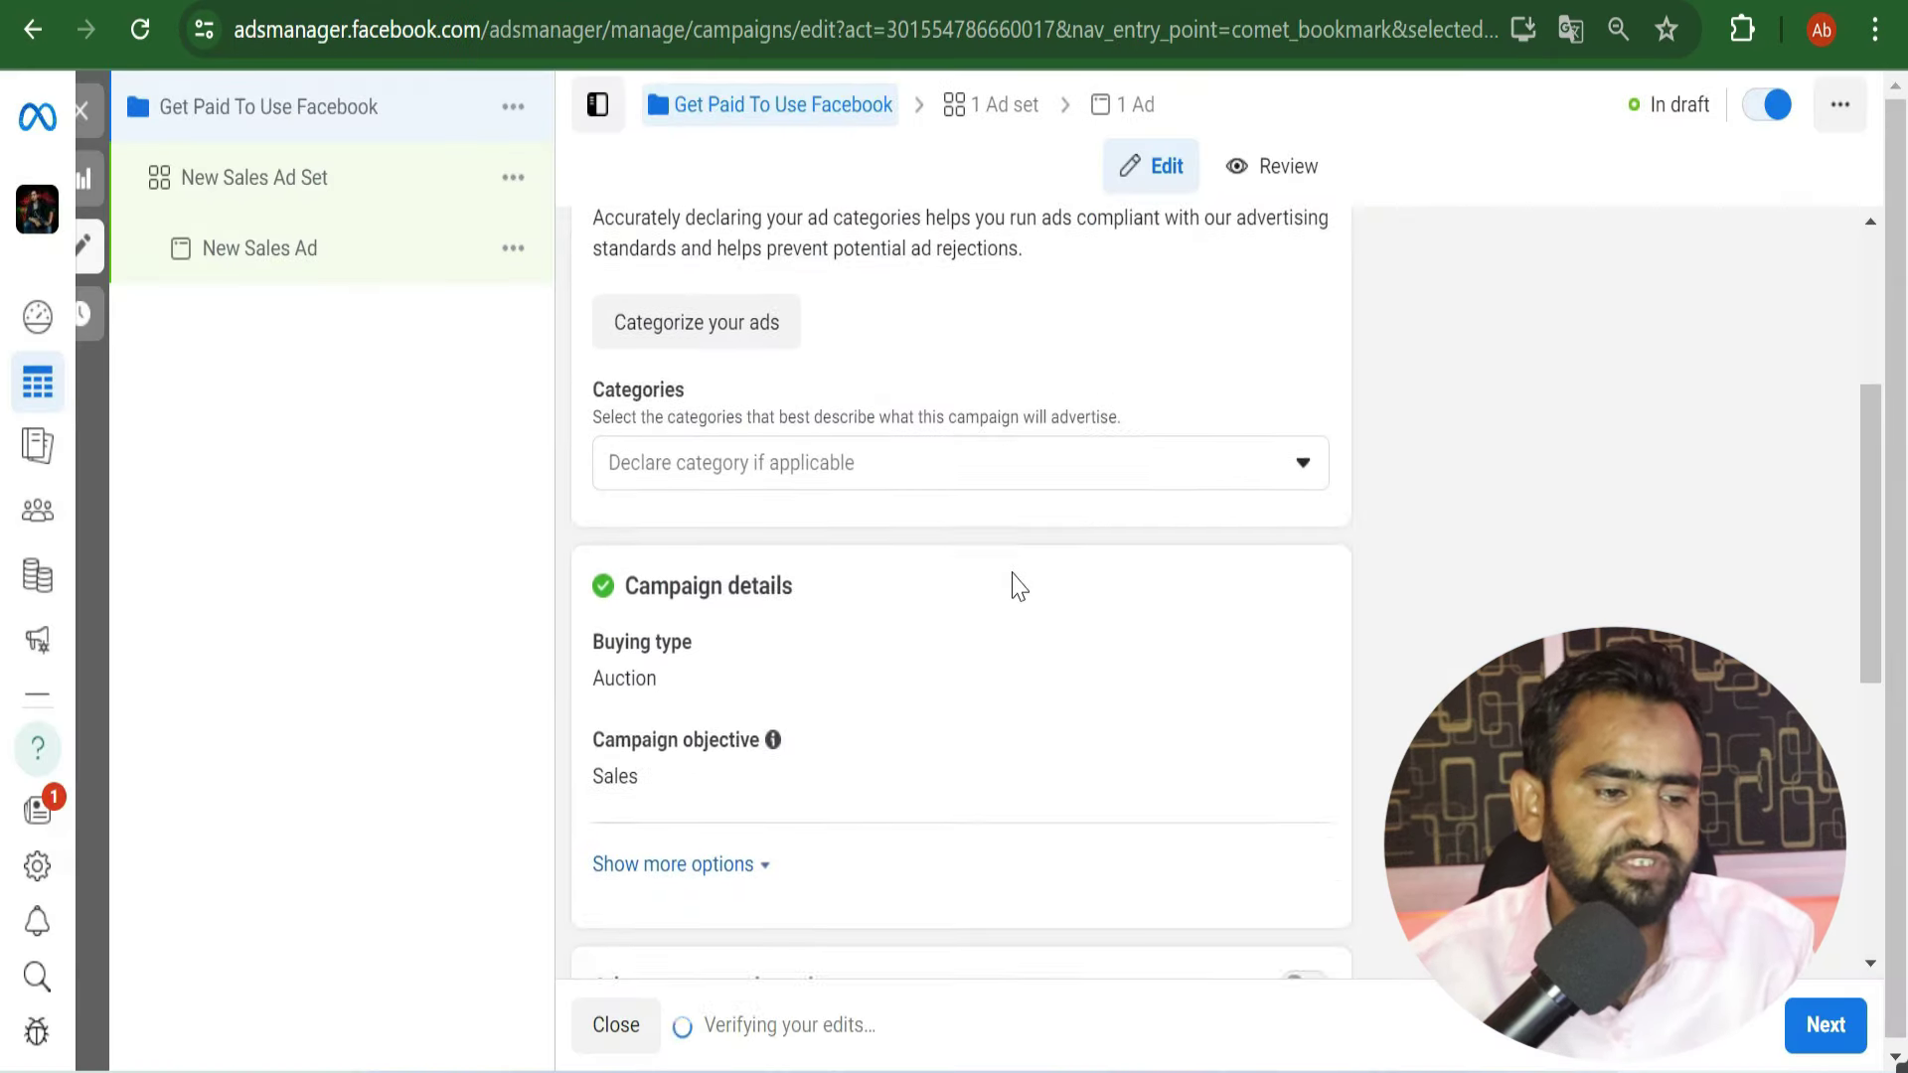
scroll(1015, 583, "down", 4)
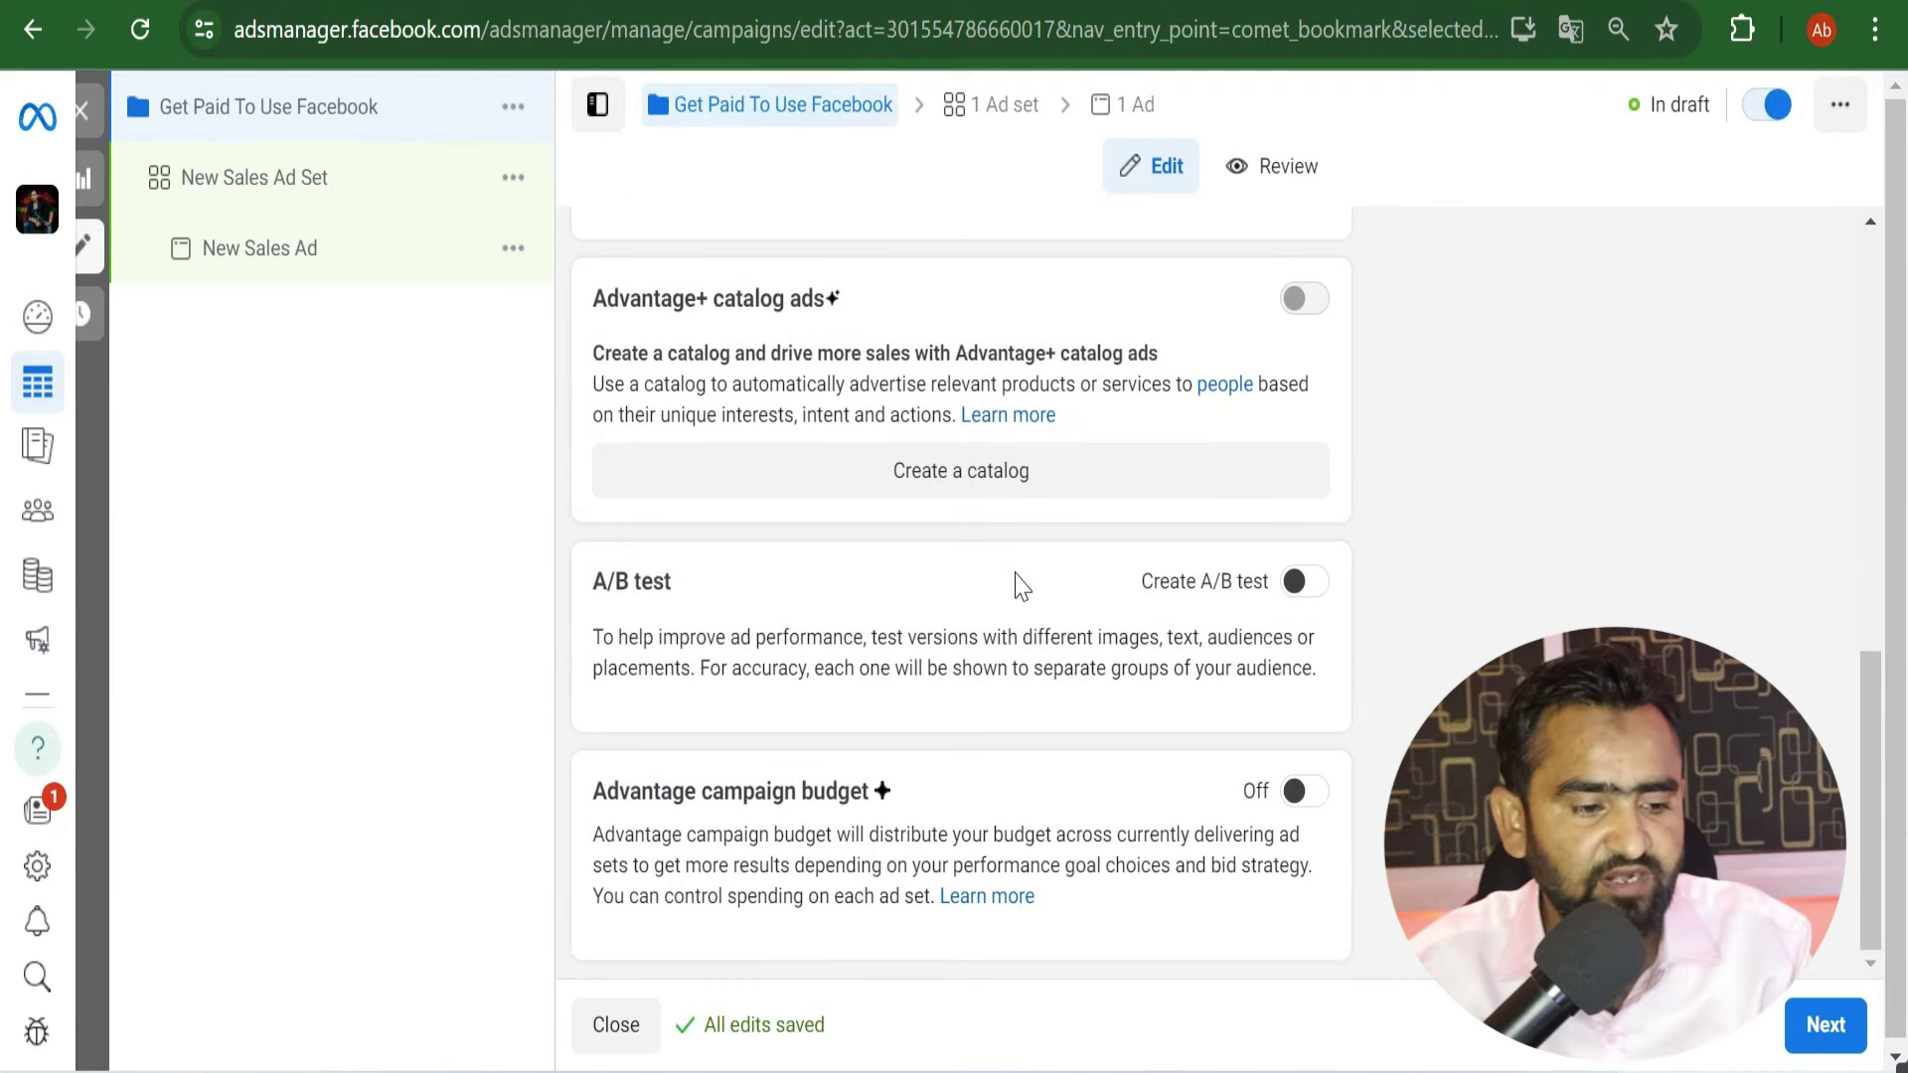
scroll(1111, 810, "down", 1)
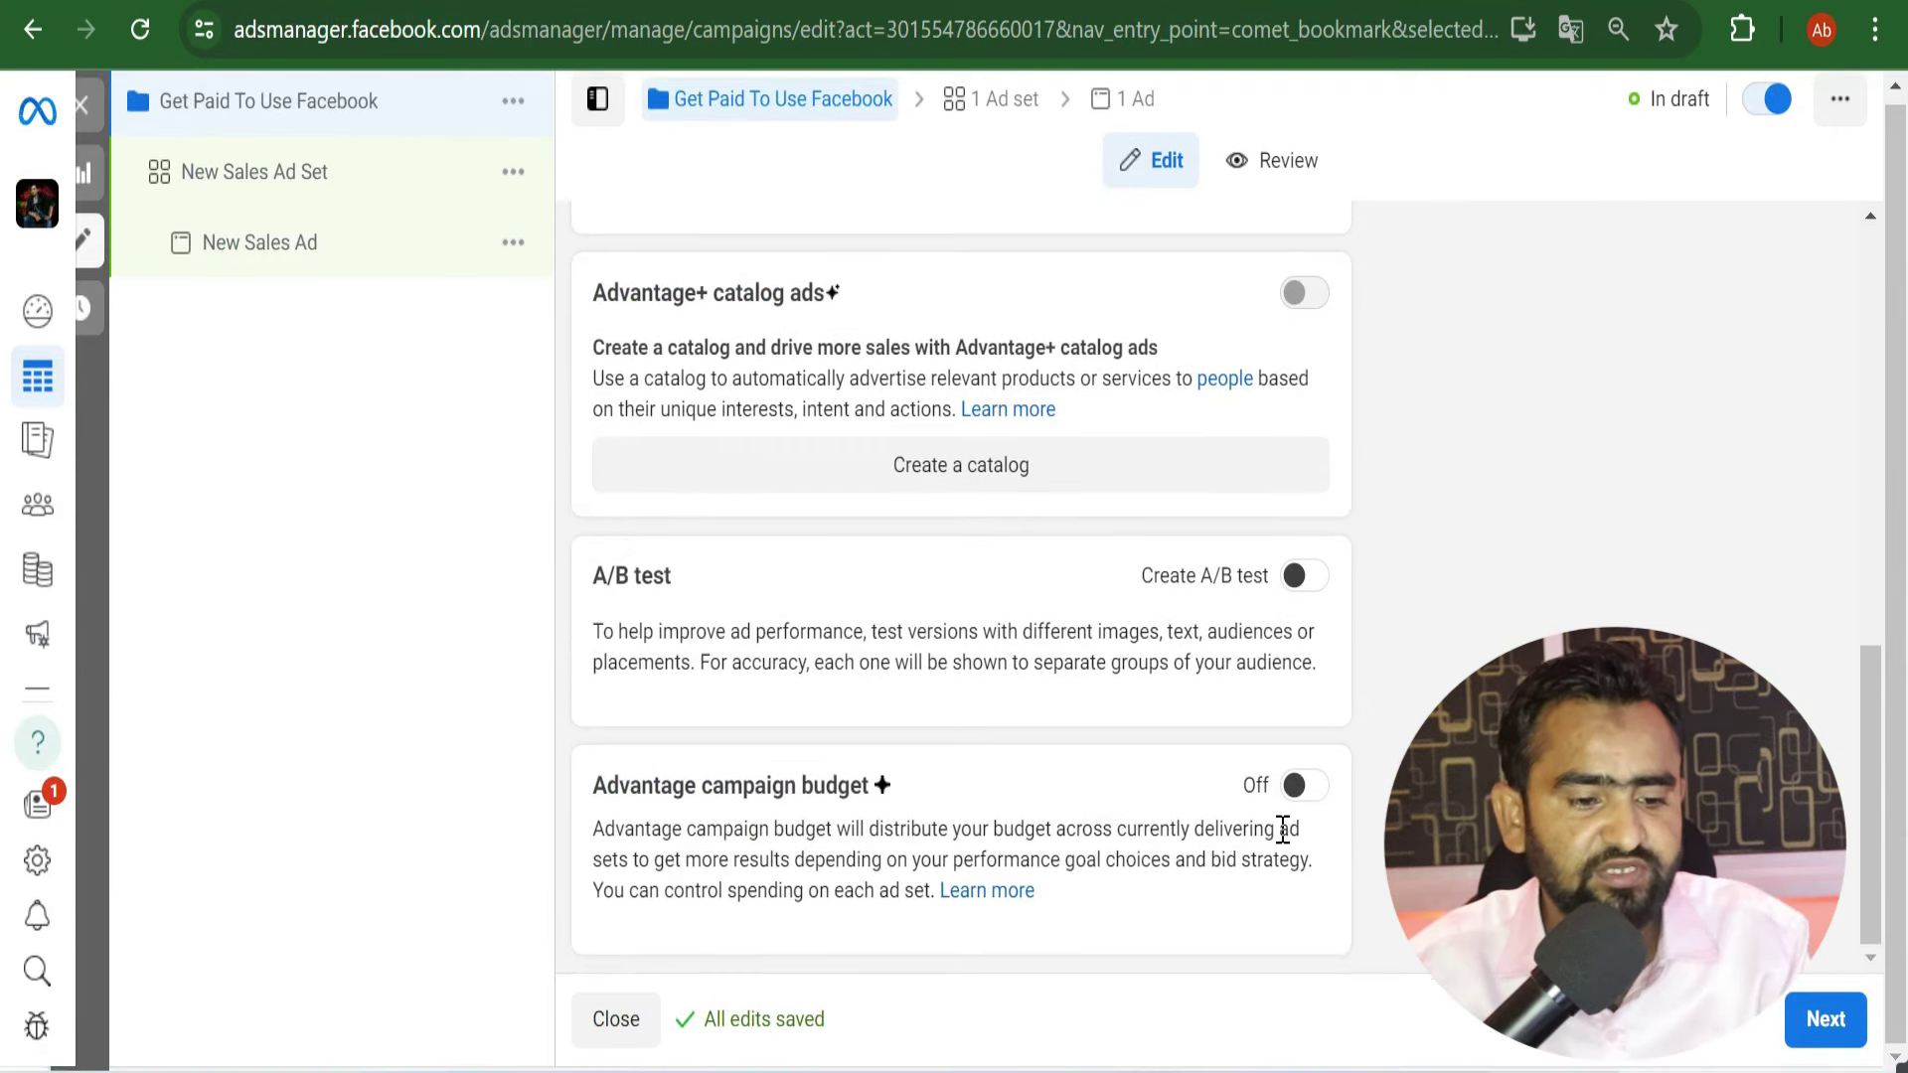
left_click(1304, 785)
scroll(1111, 813, "down", 3)
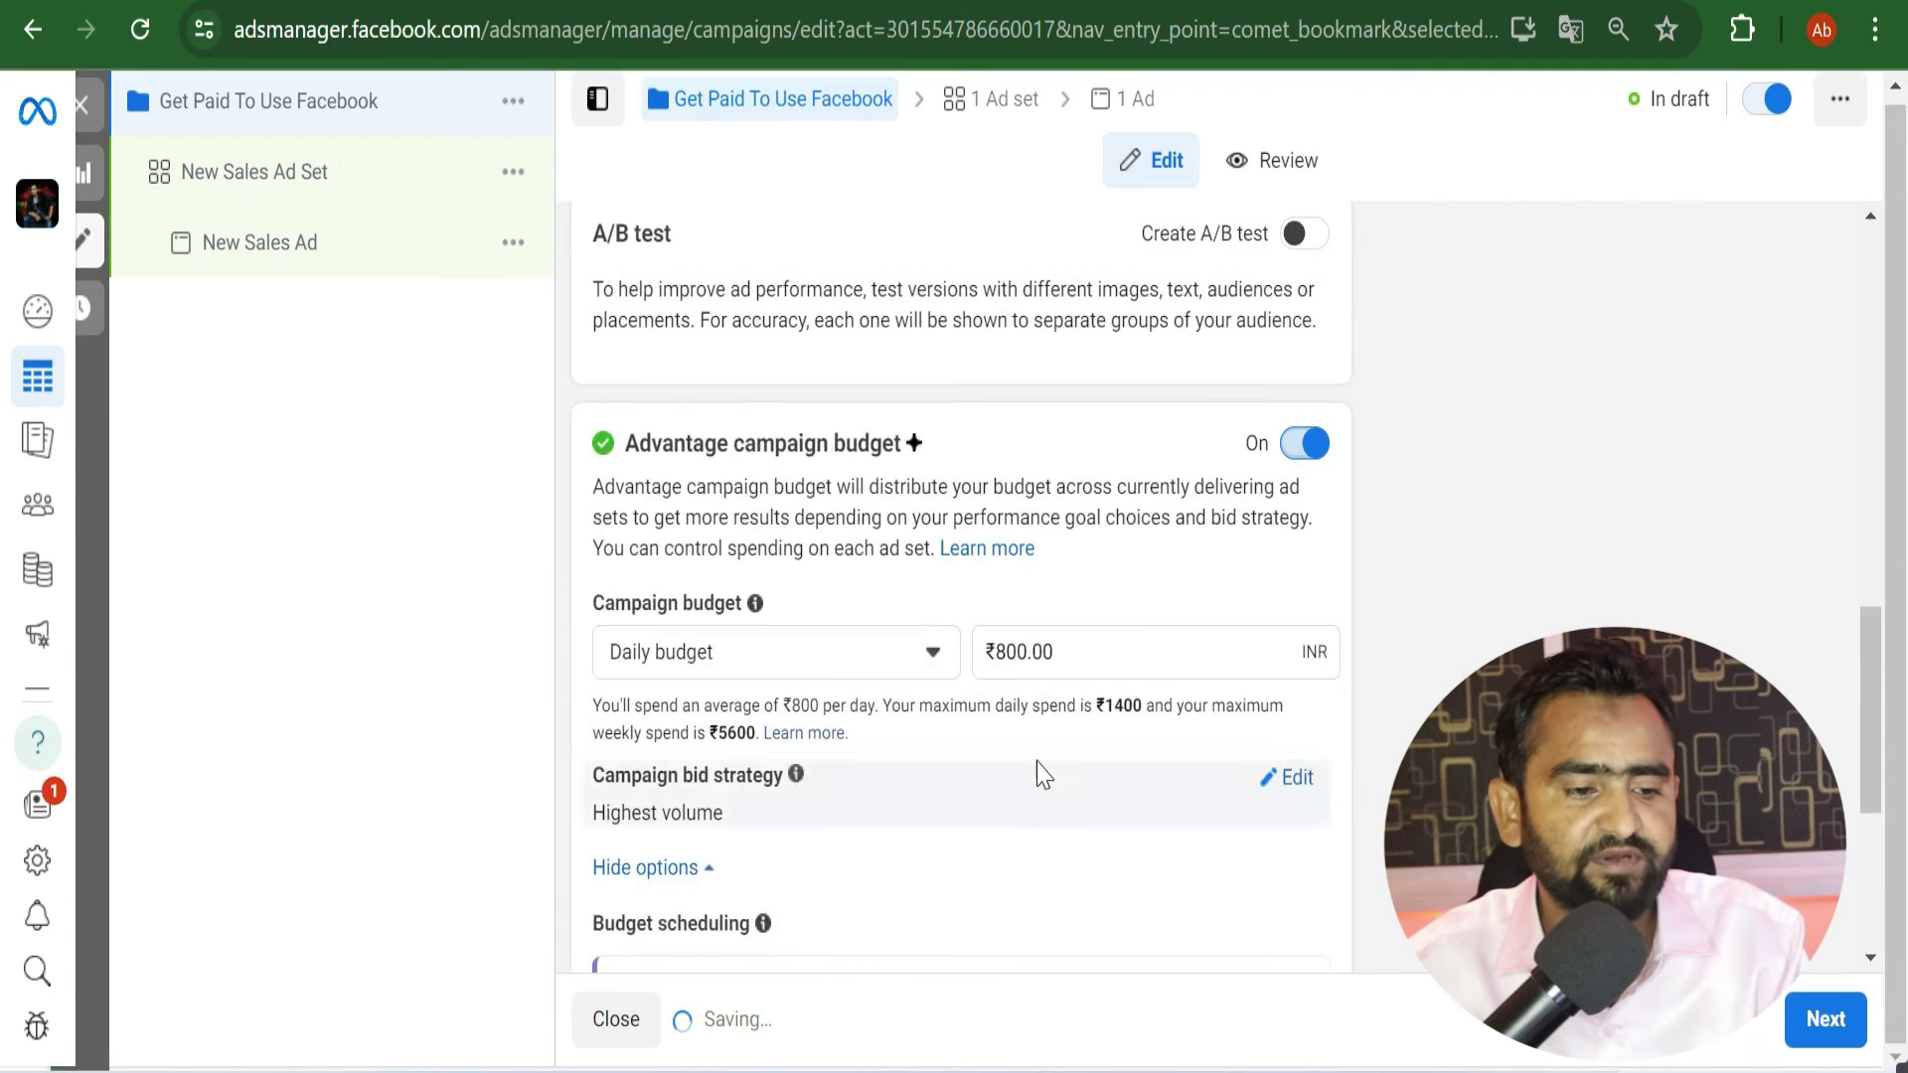
left_click(1019, 646)
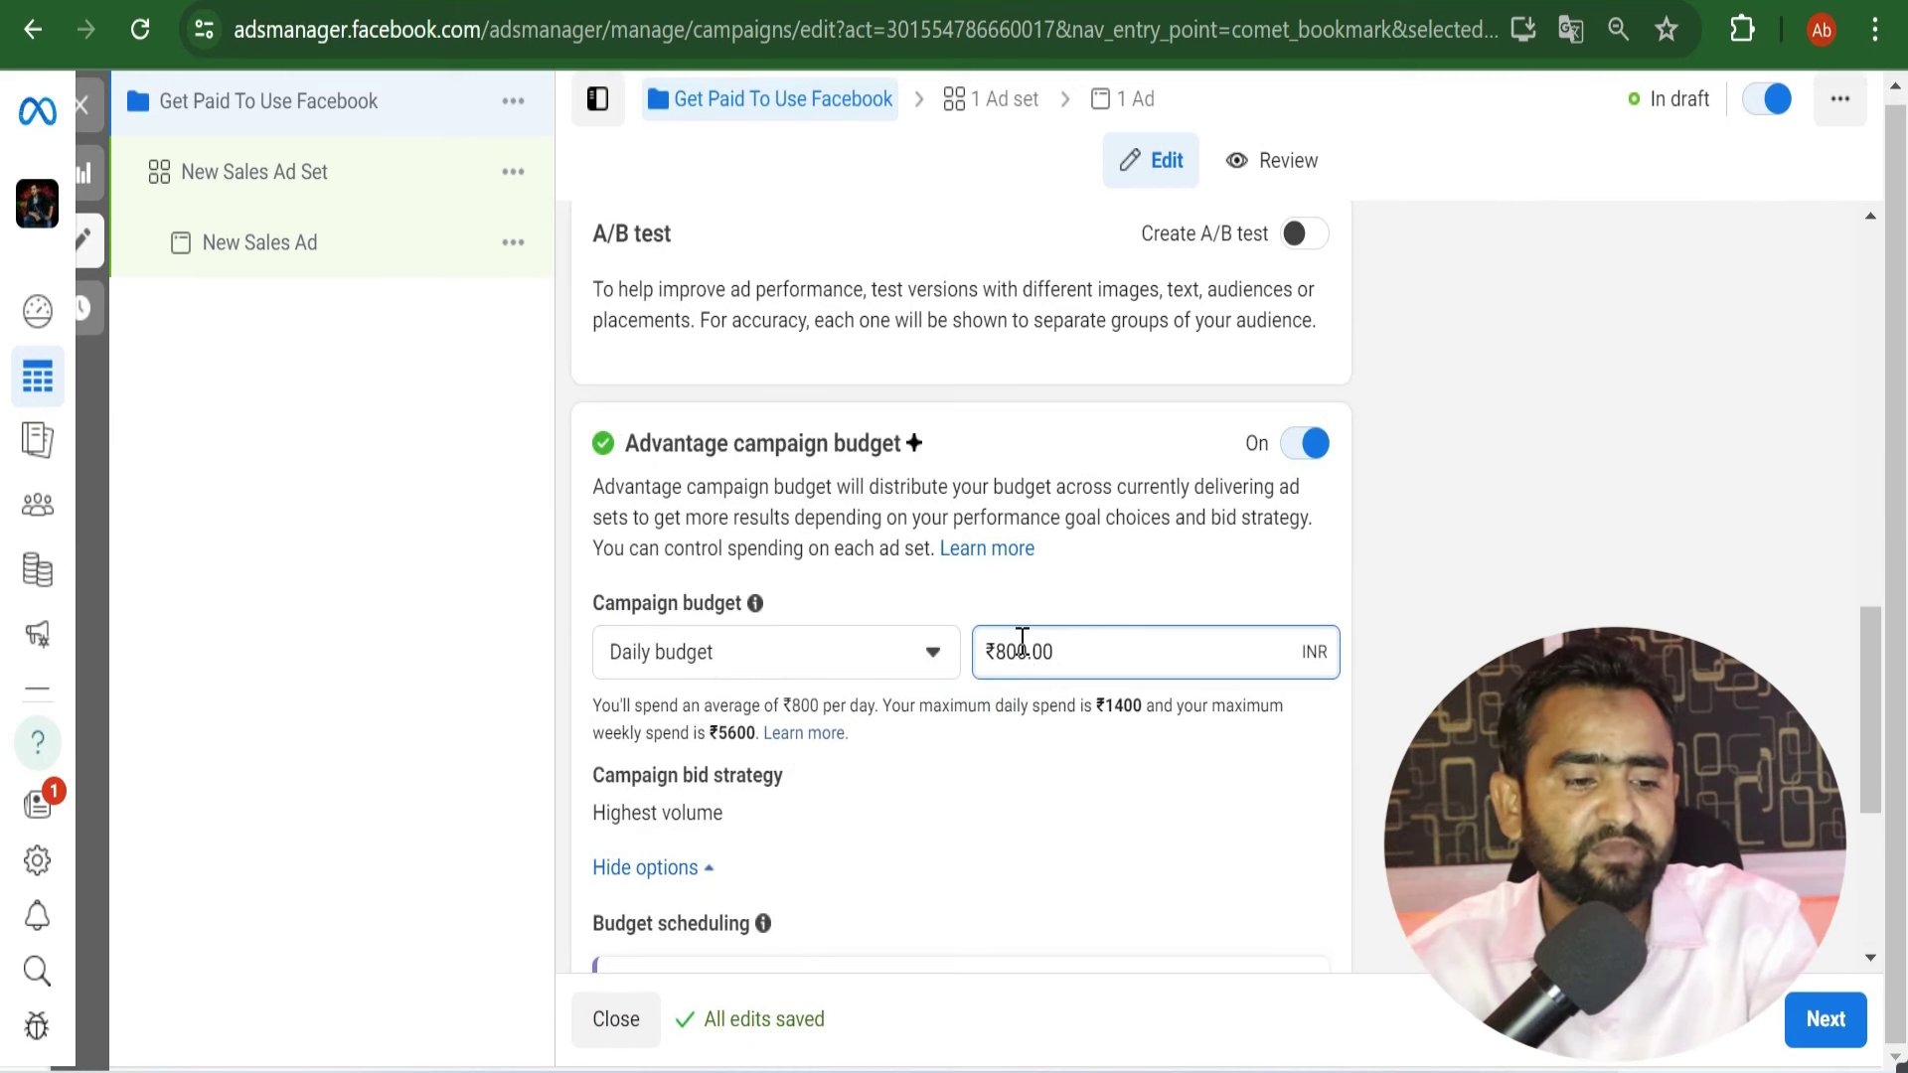
type("3")
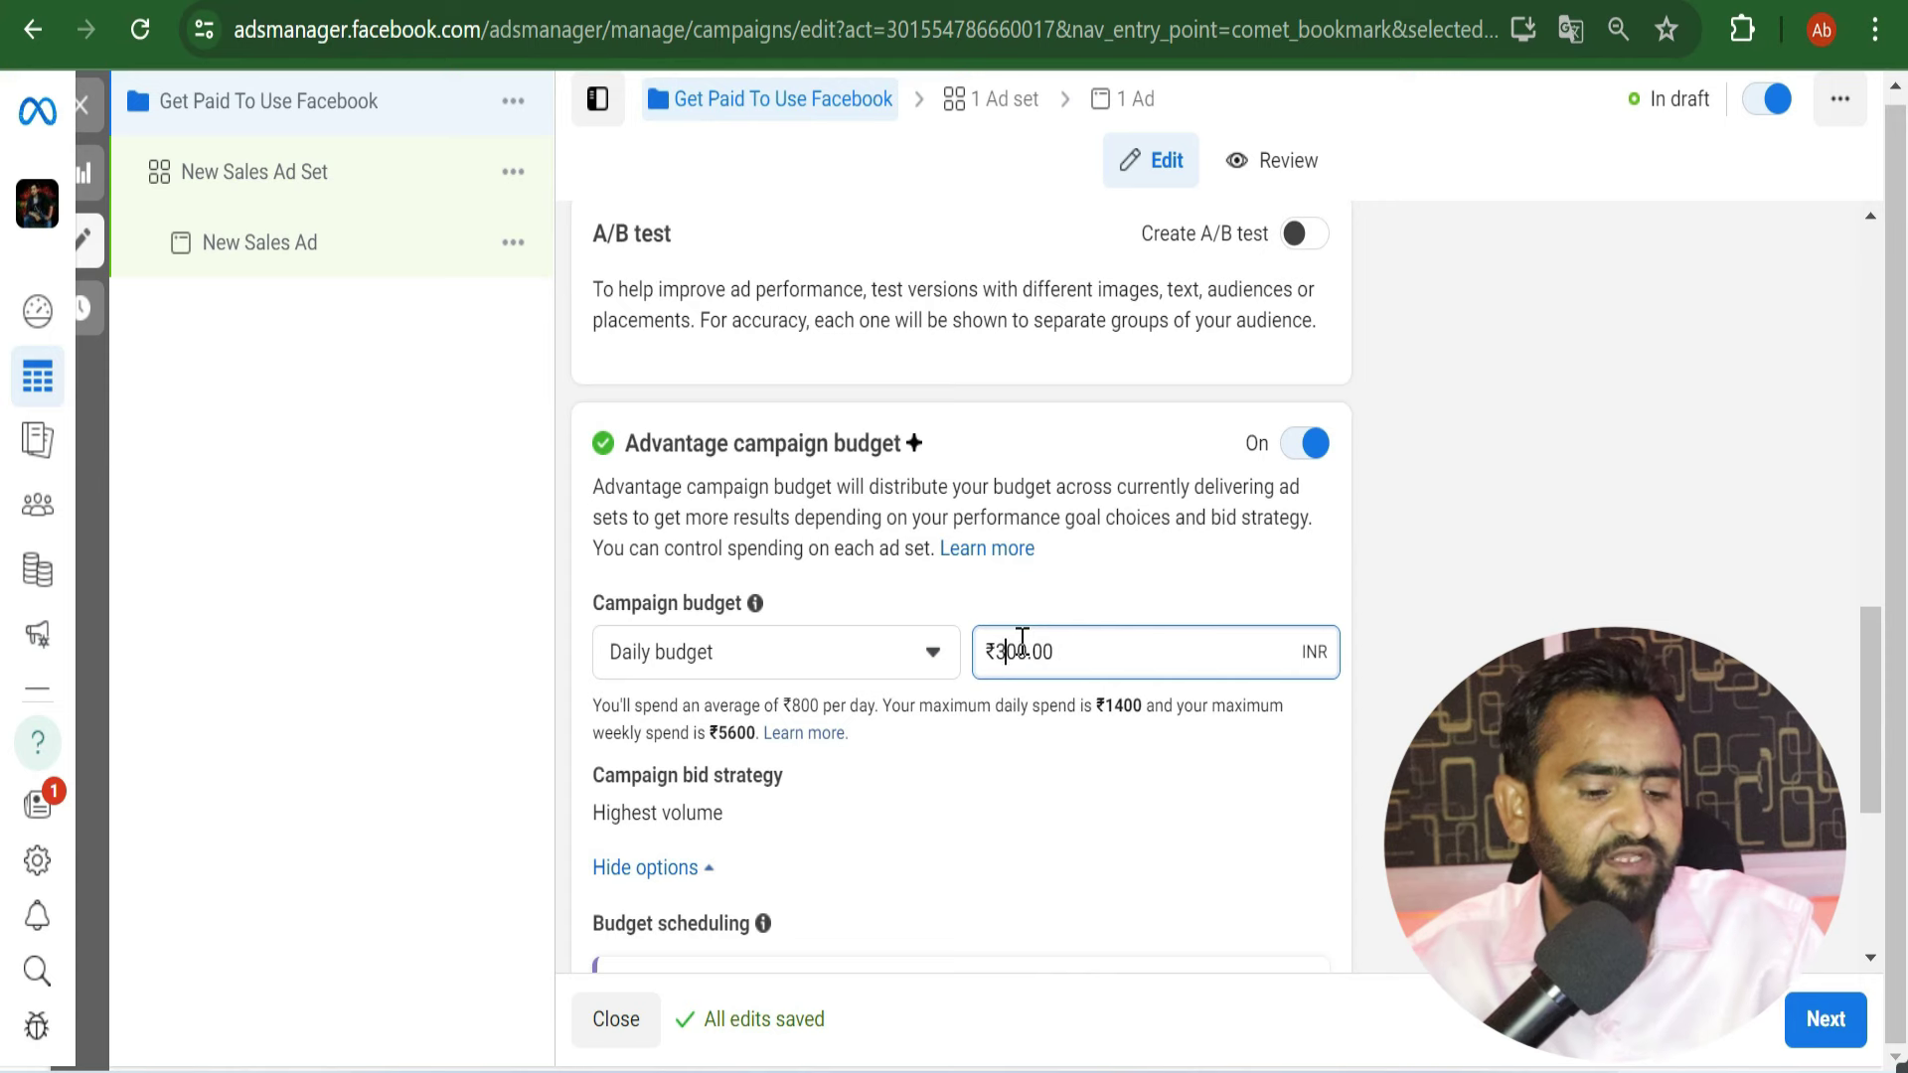
scroll(1047, 652, "down", 5)
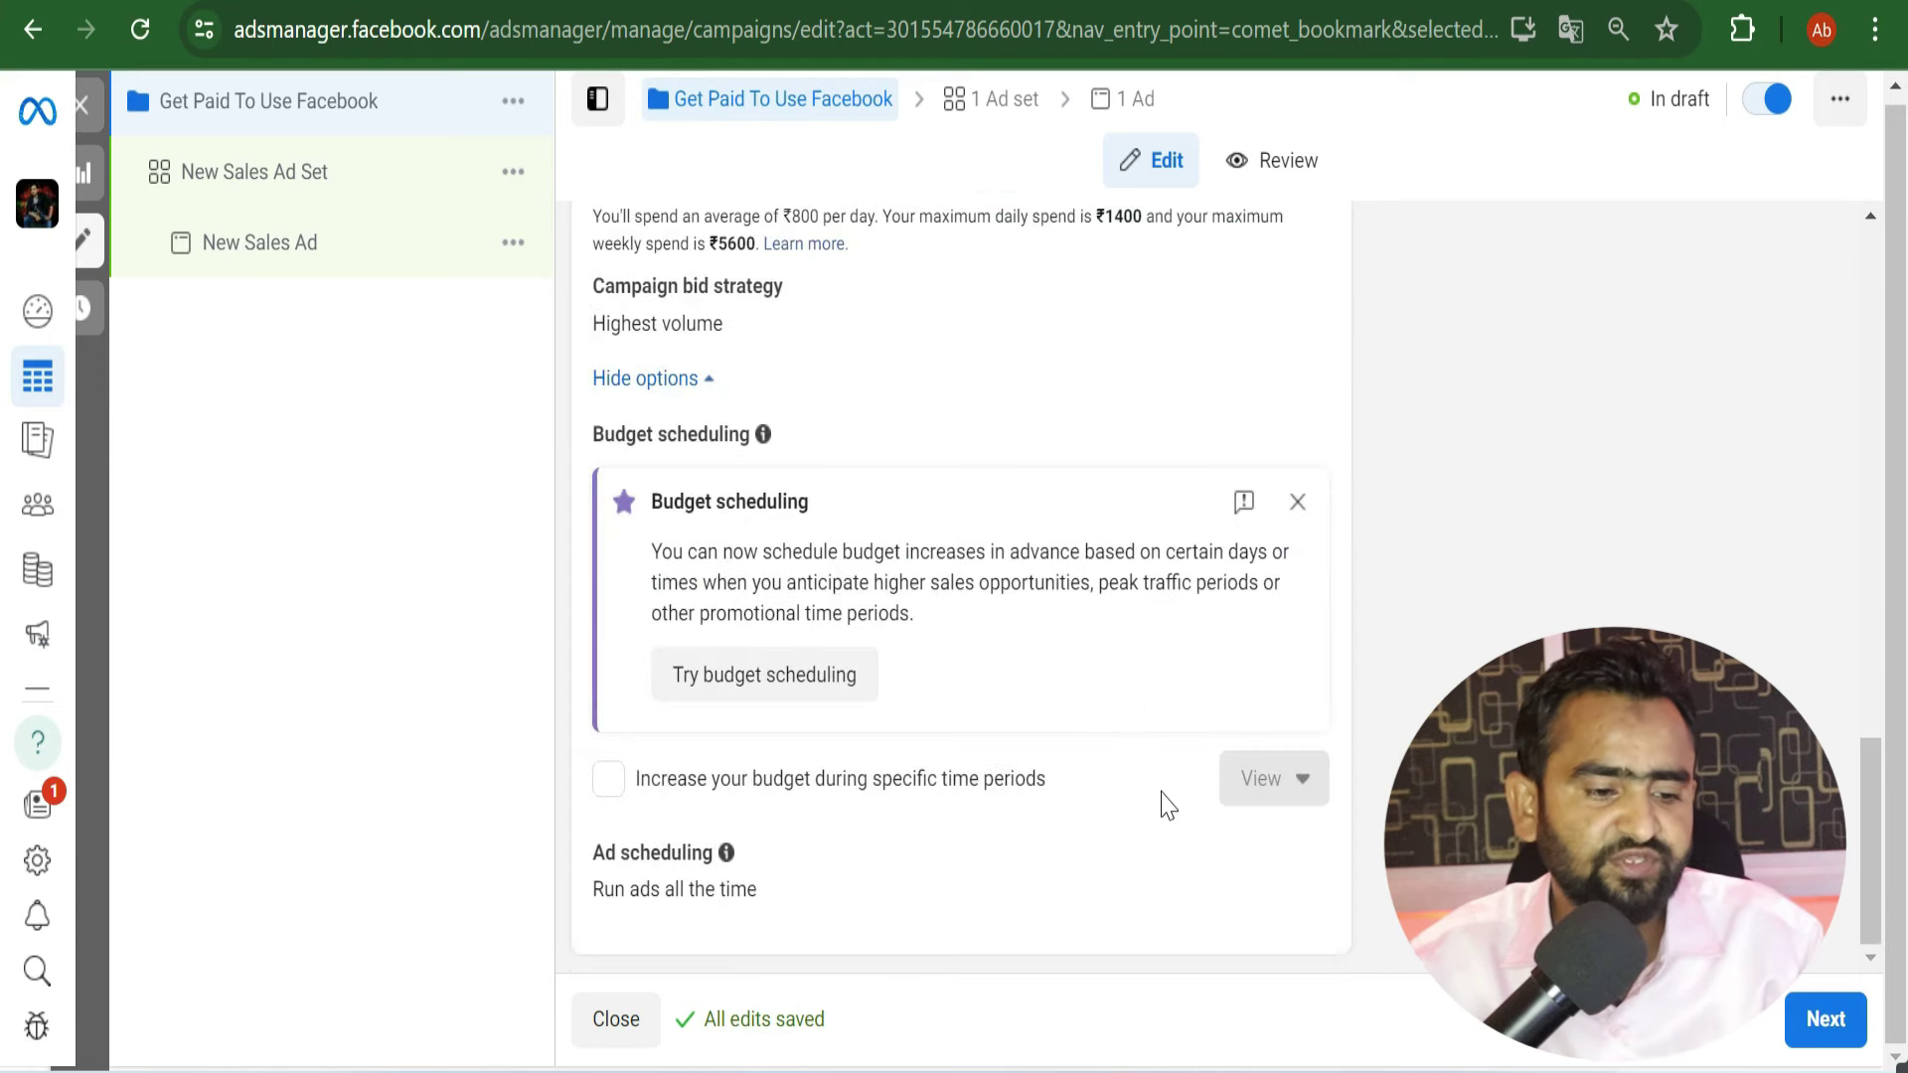
scroll(924, 692, "up", 15)
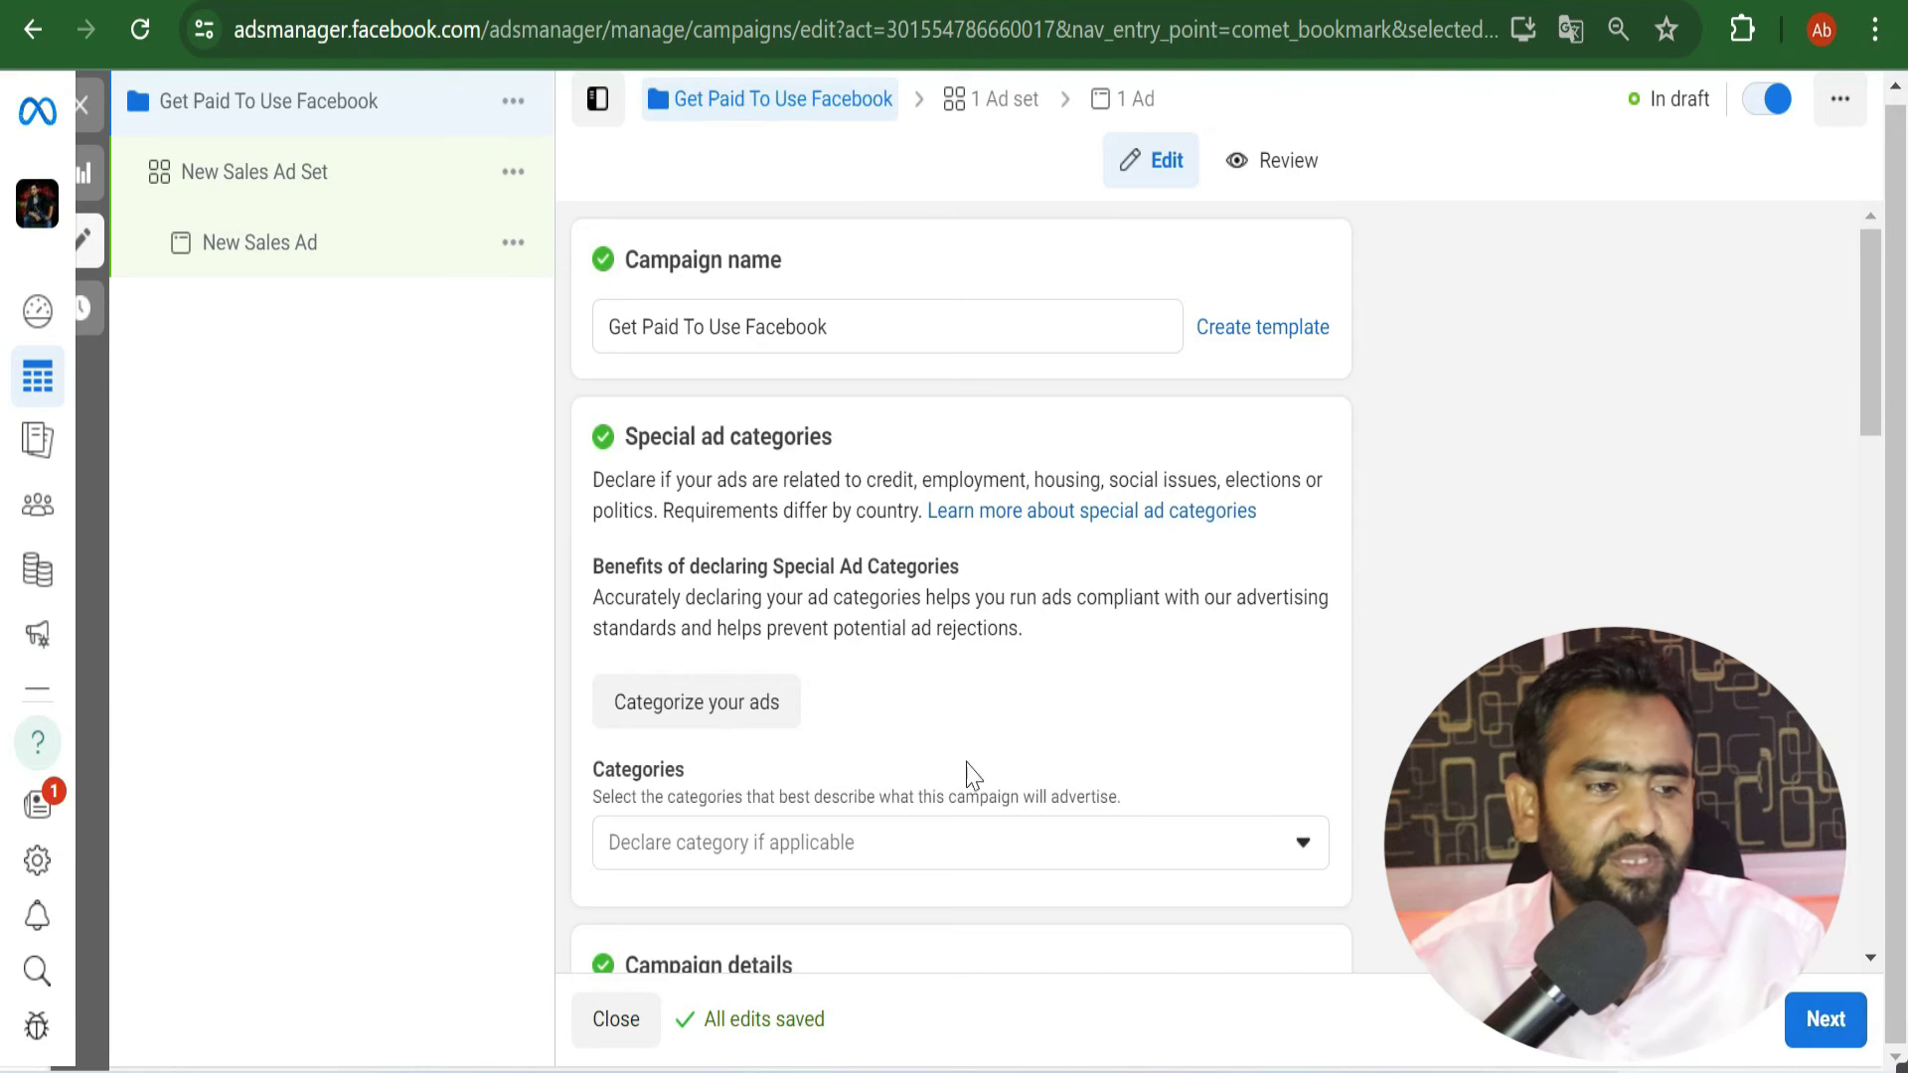
Step: Open the New Sales Ad Set and check its name, conversion location, performance goal and available pixels
left_click(271, 189)
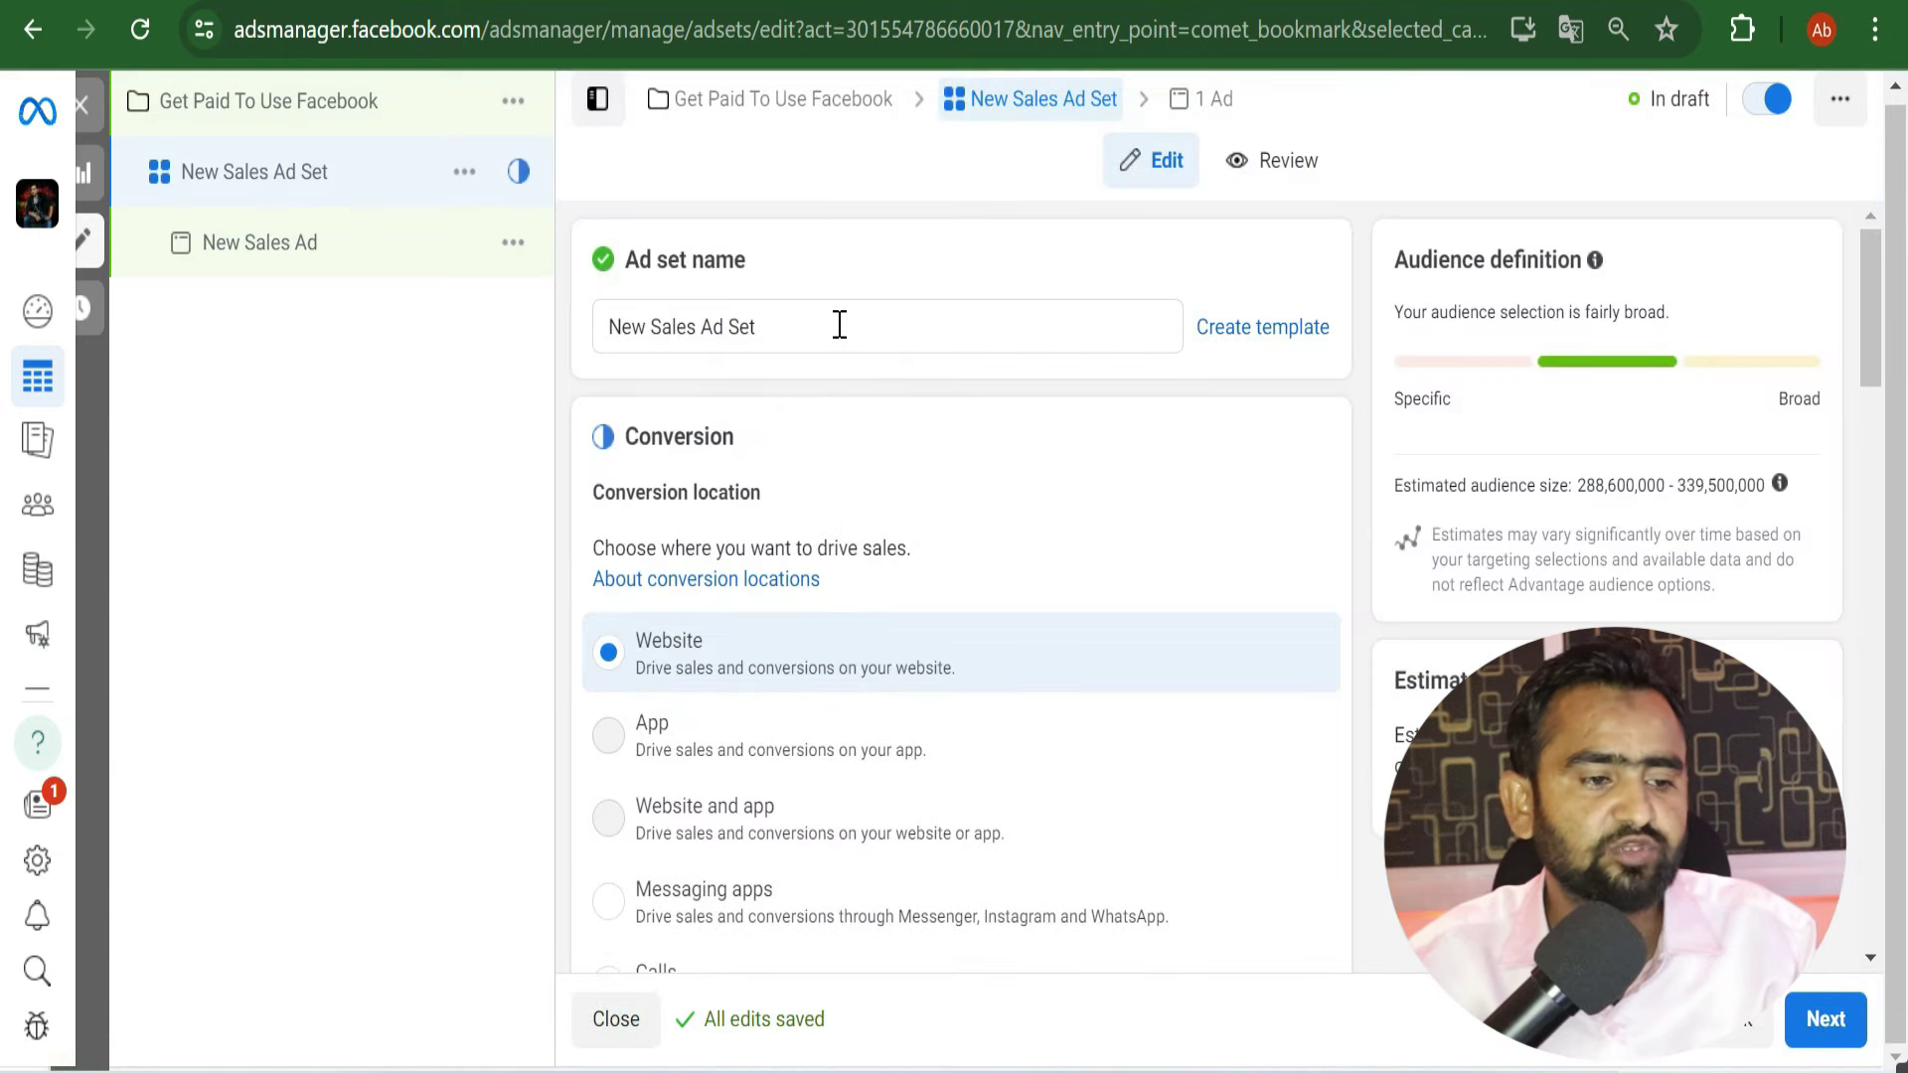
left_click(628, 326)
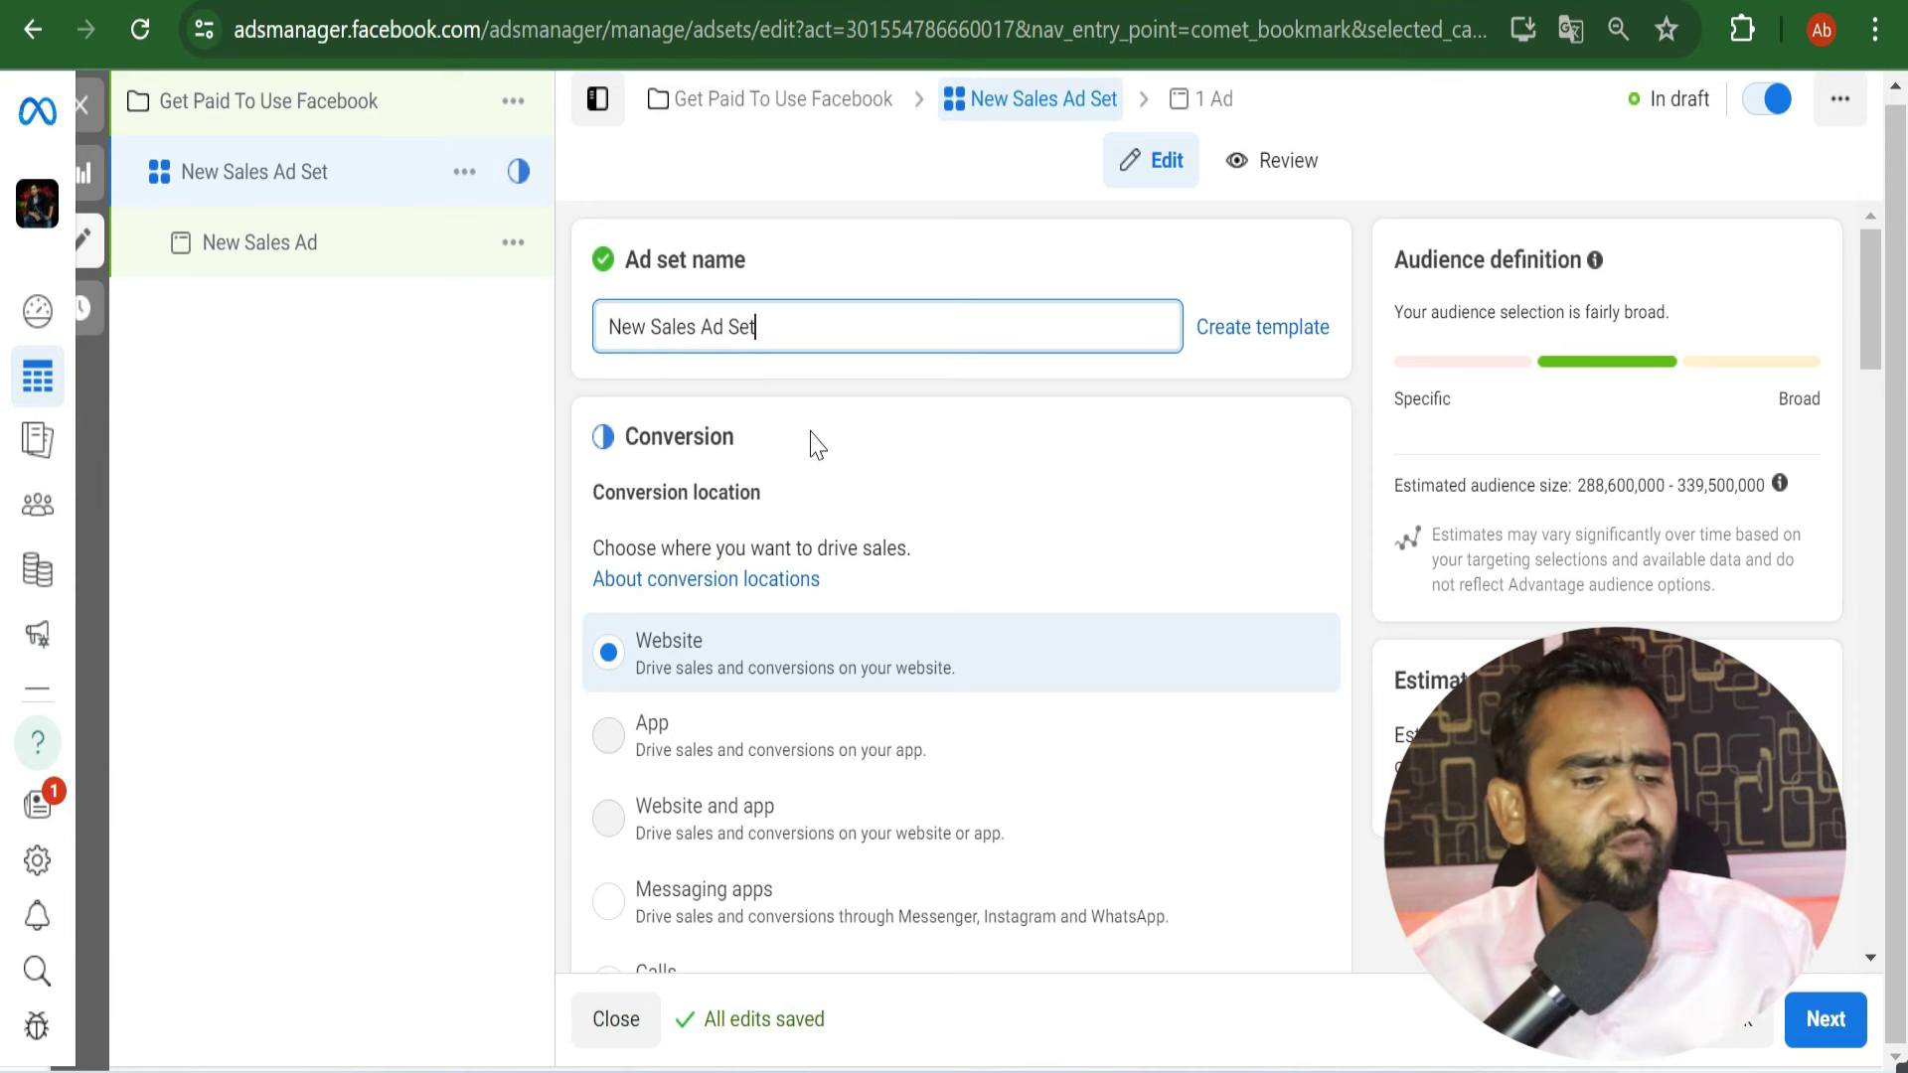
scroll(845, 443, "down", 2)
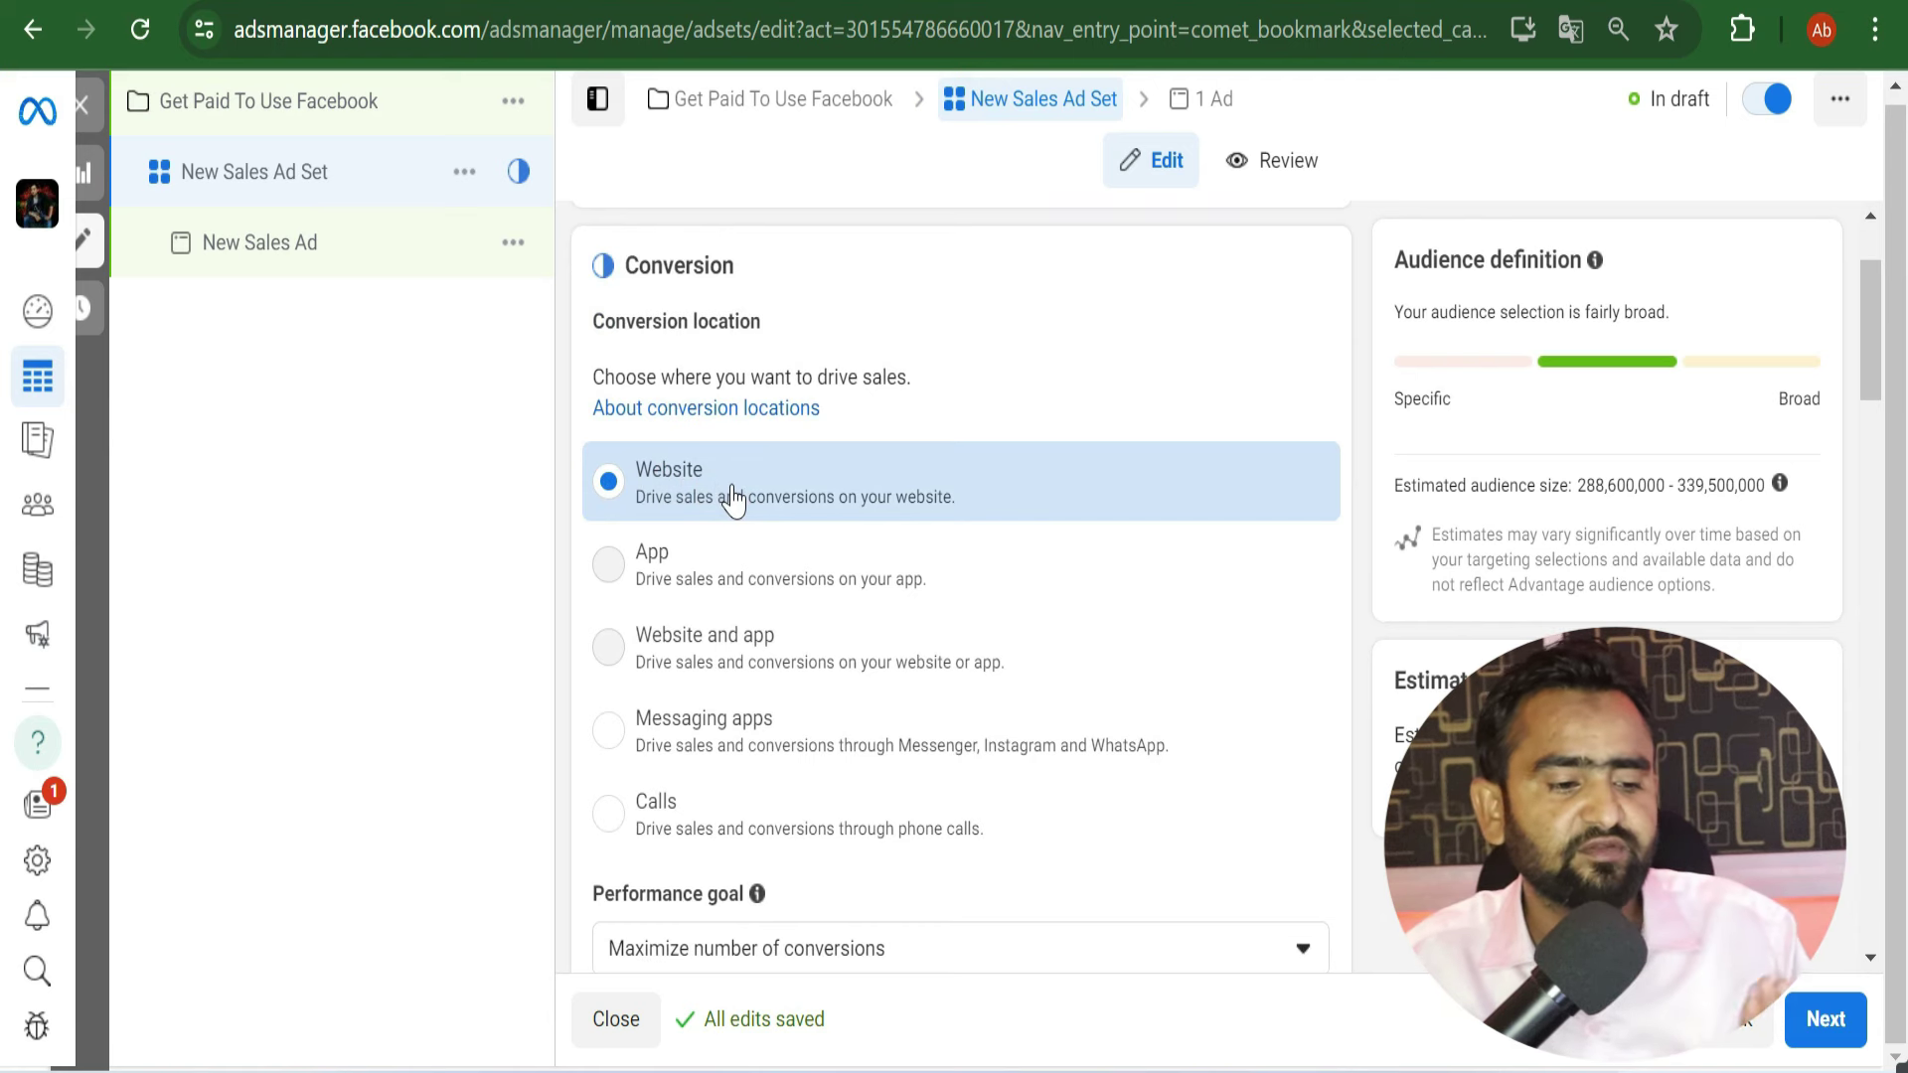
scroll(733, 497, "down", 7)
left_click(908, 403)
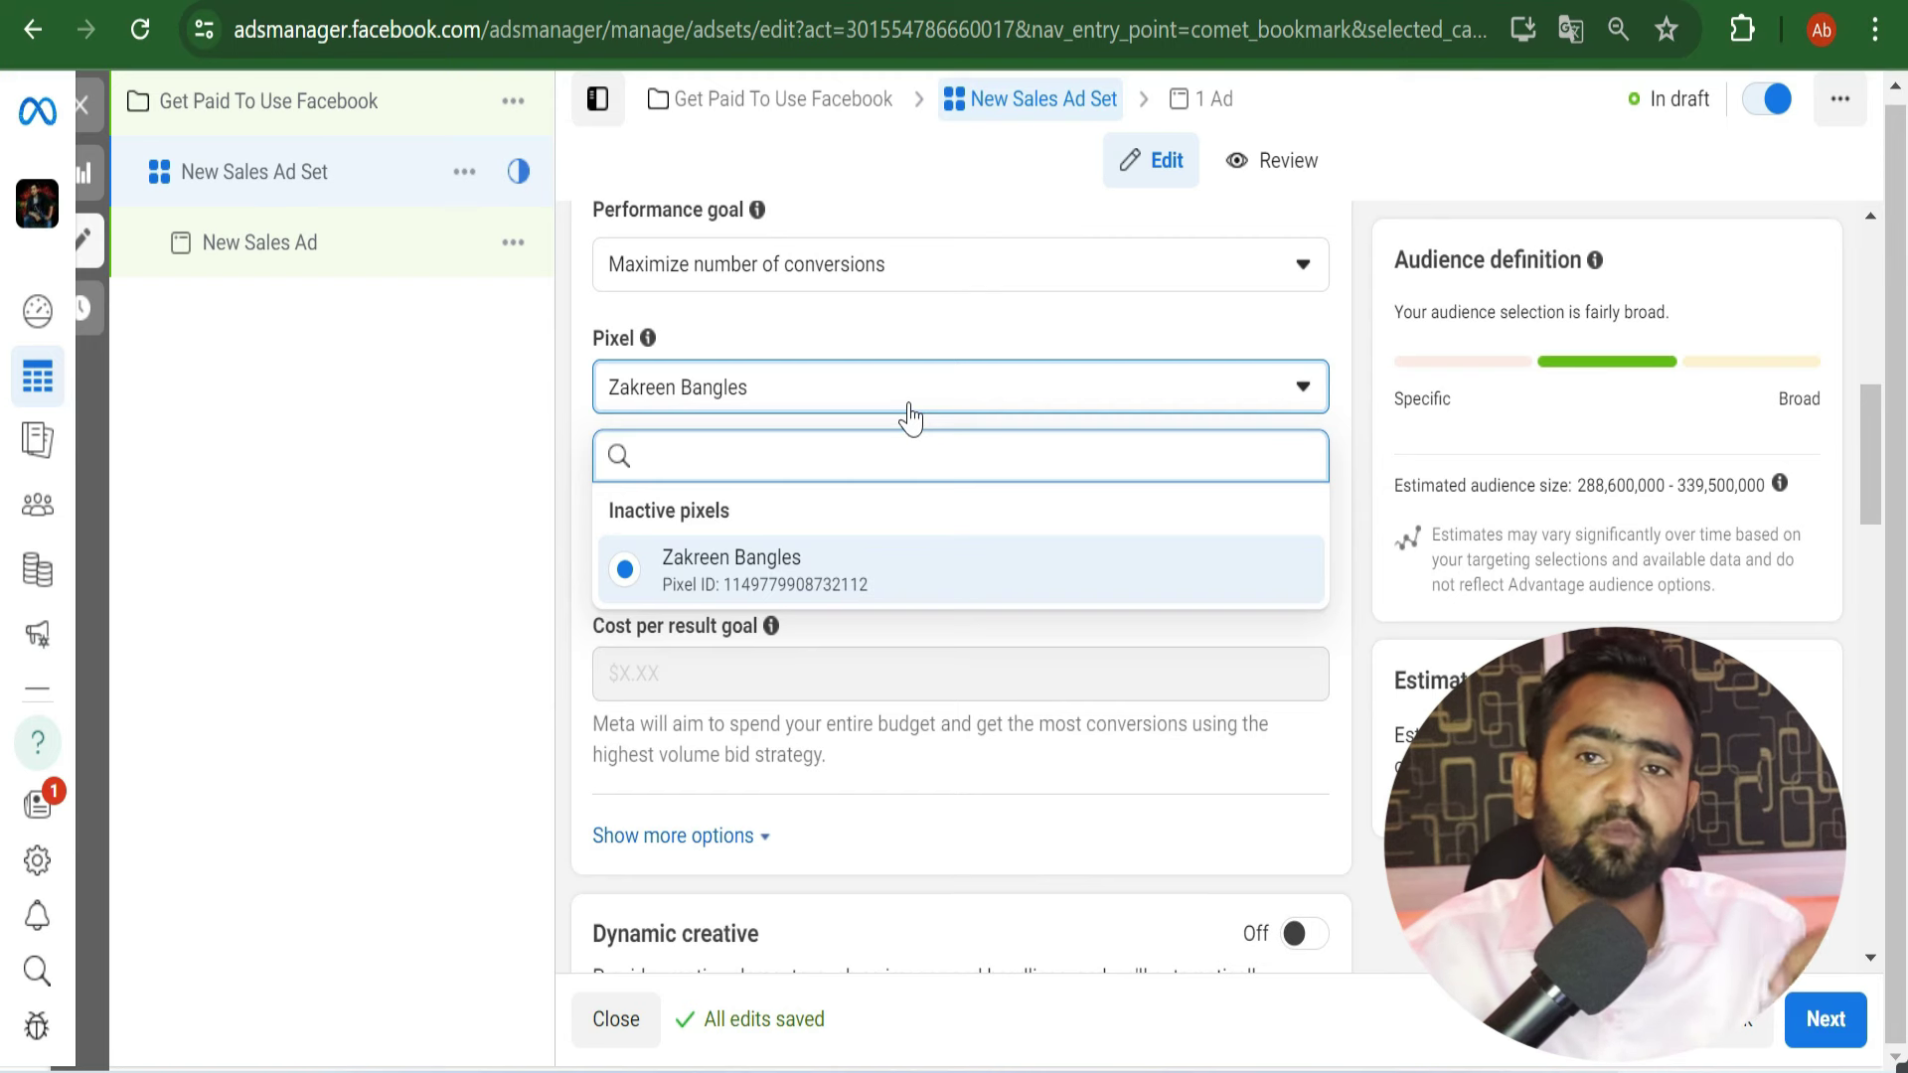
left_click(910, 417)
scroll(1022, 430, "down", 4)
scroll(1023, 433, "down", 6)
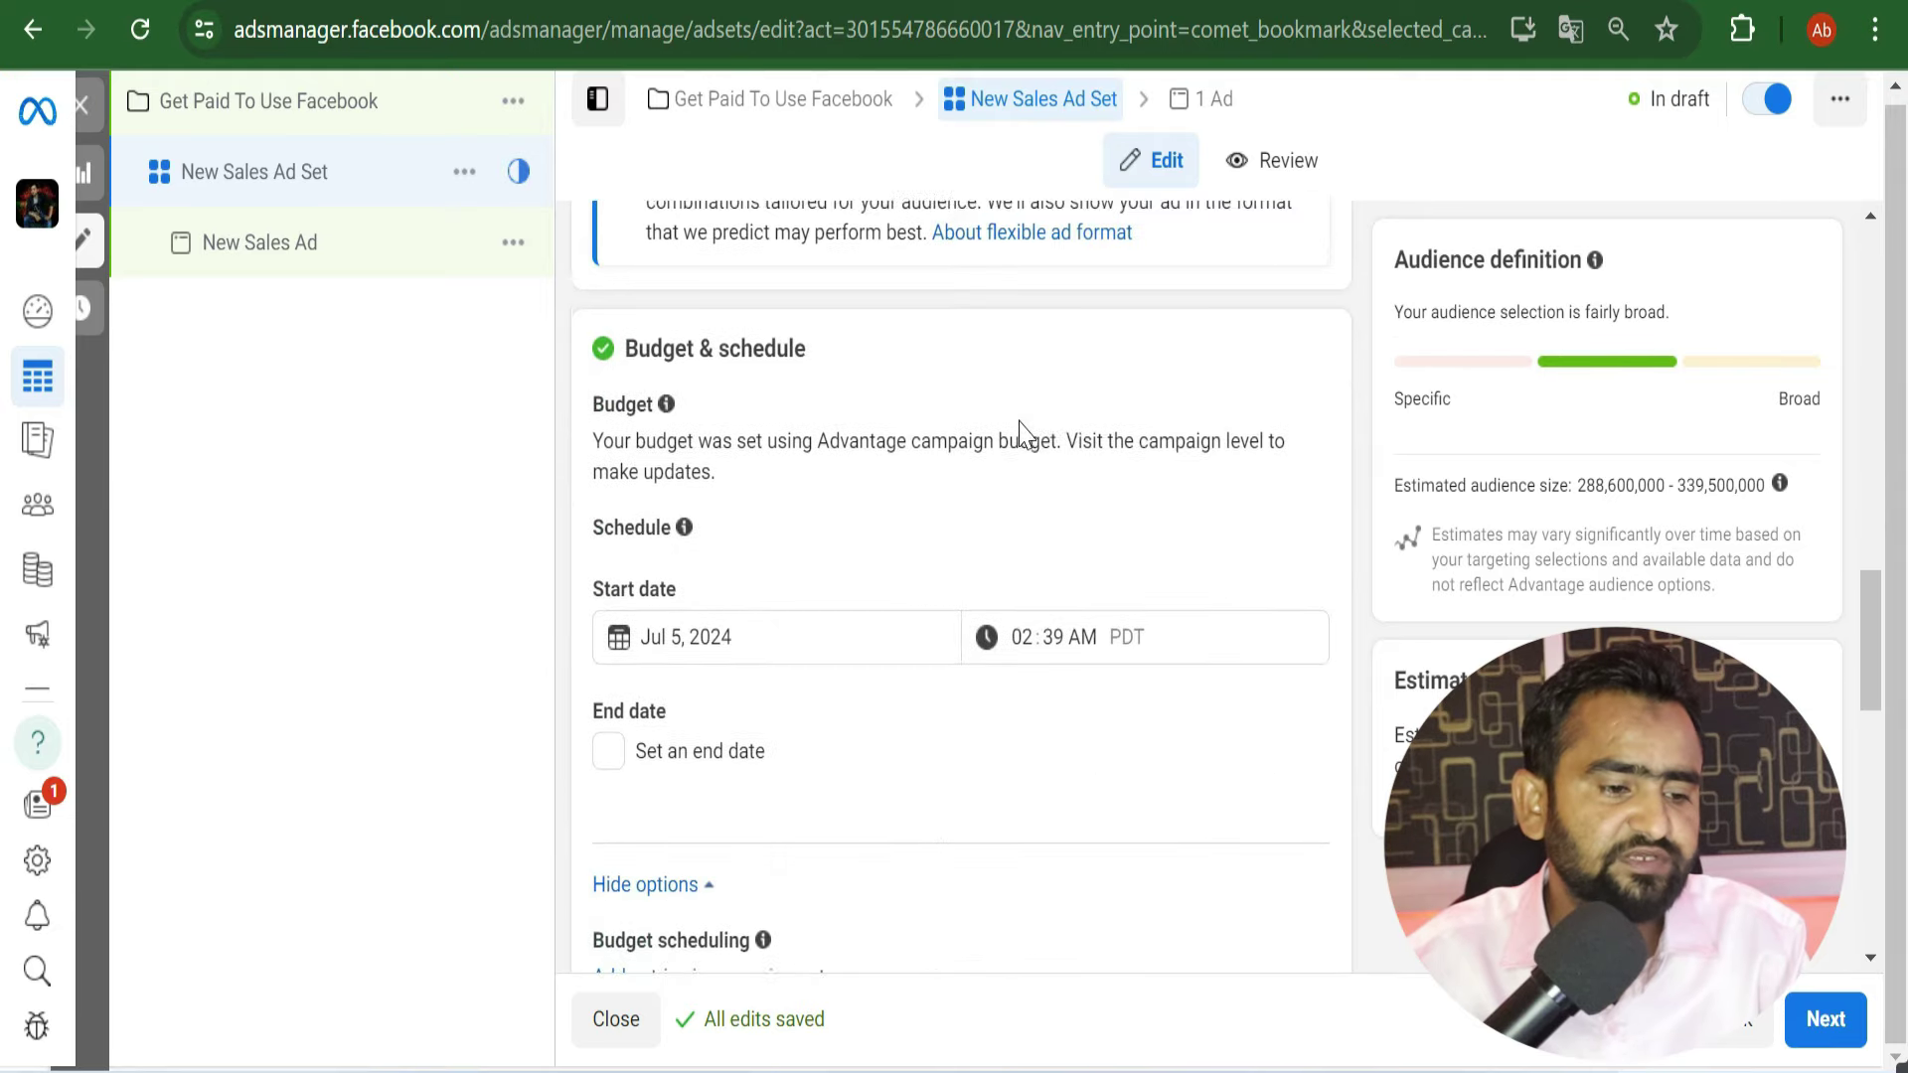
Step: Set the ad set's conversion event to Purchase
scroll(1022, 430, "up", 8)
scroll(814, 407, "down", 2)
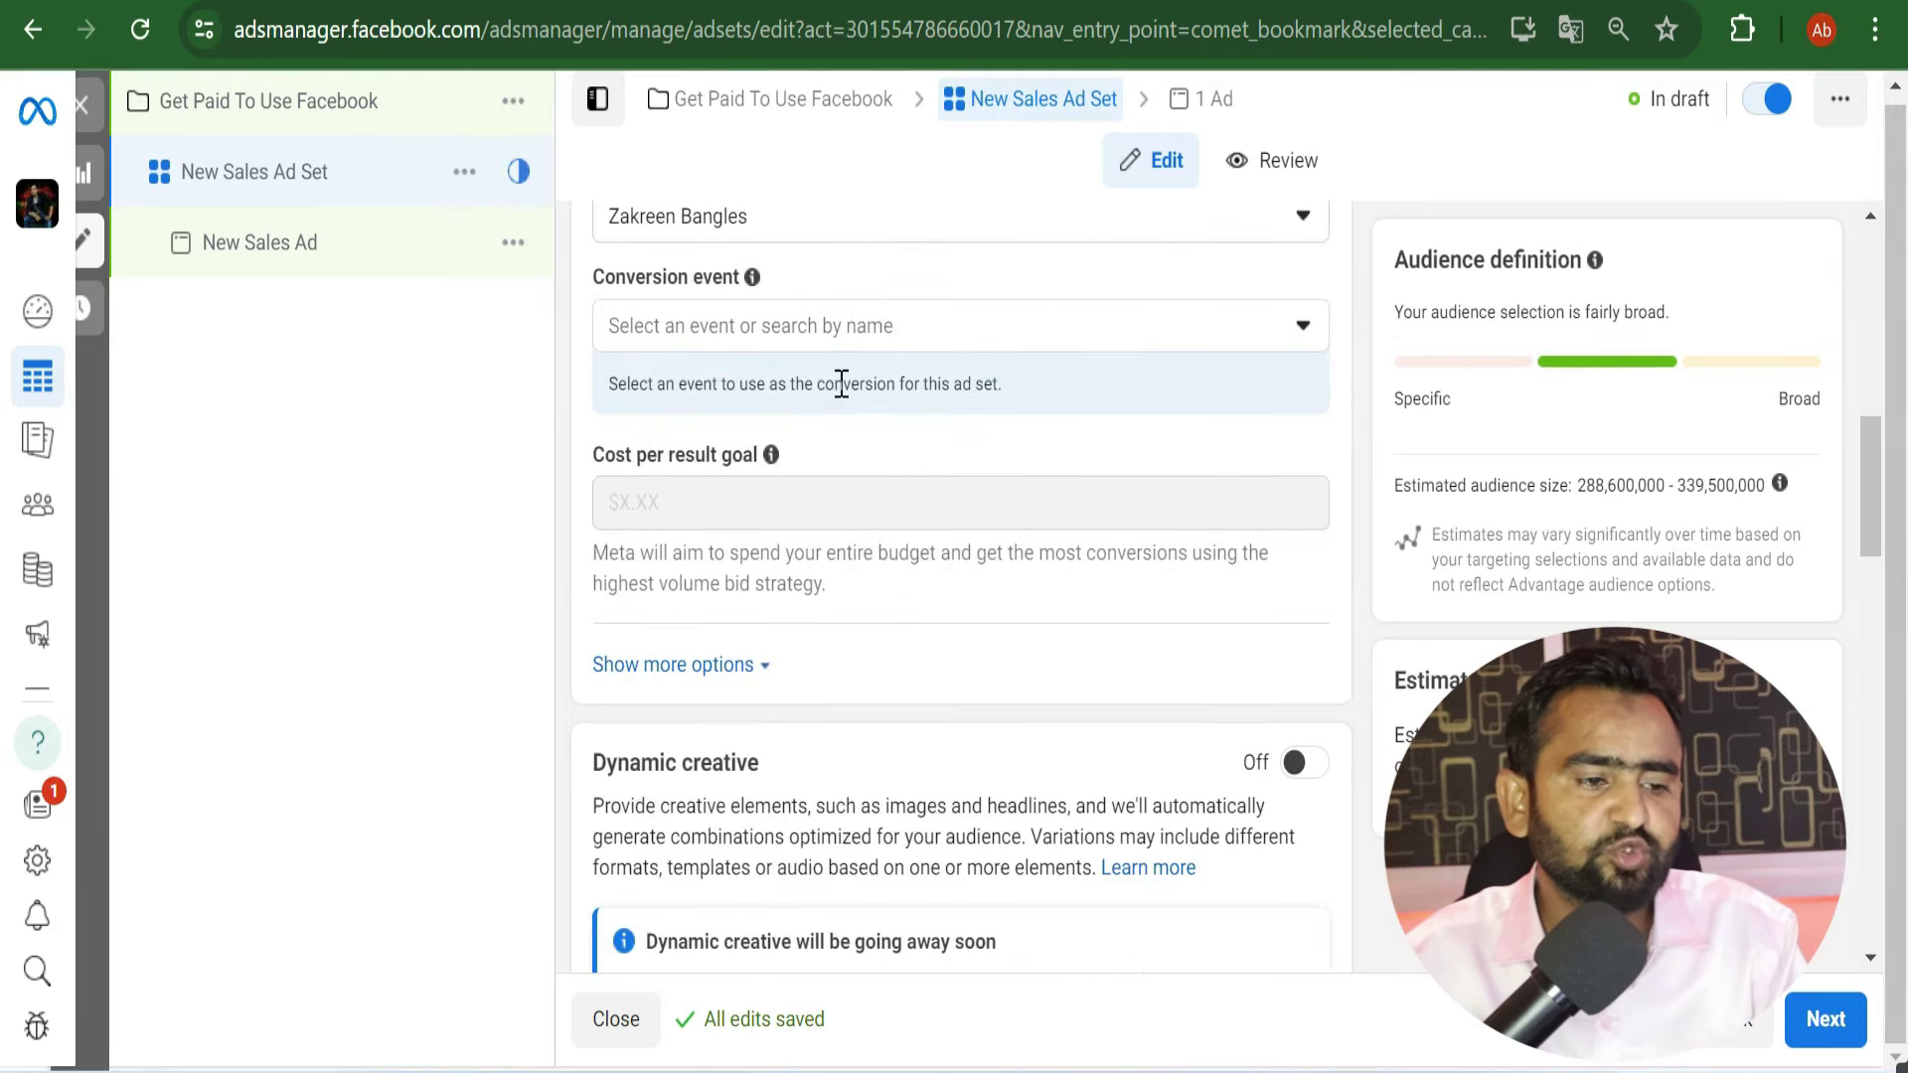
left_click(921, 346)
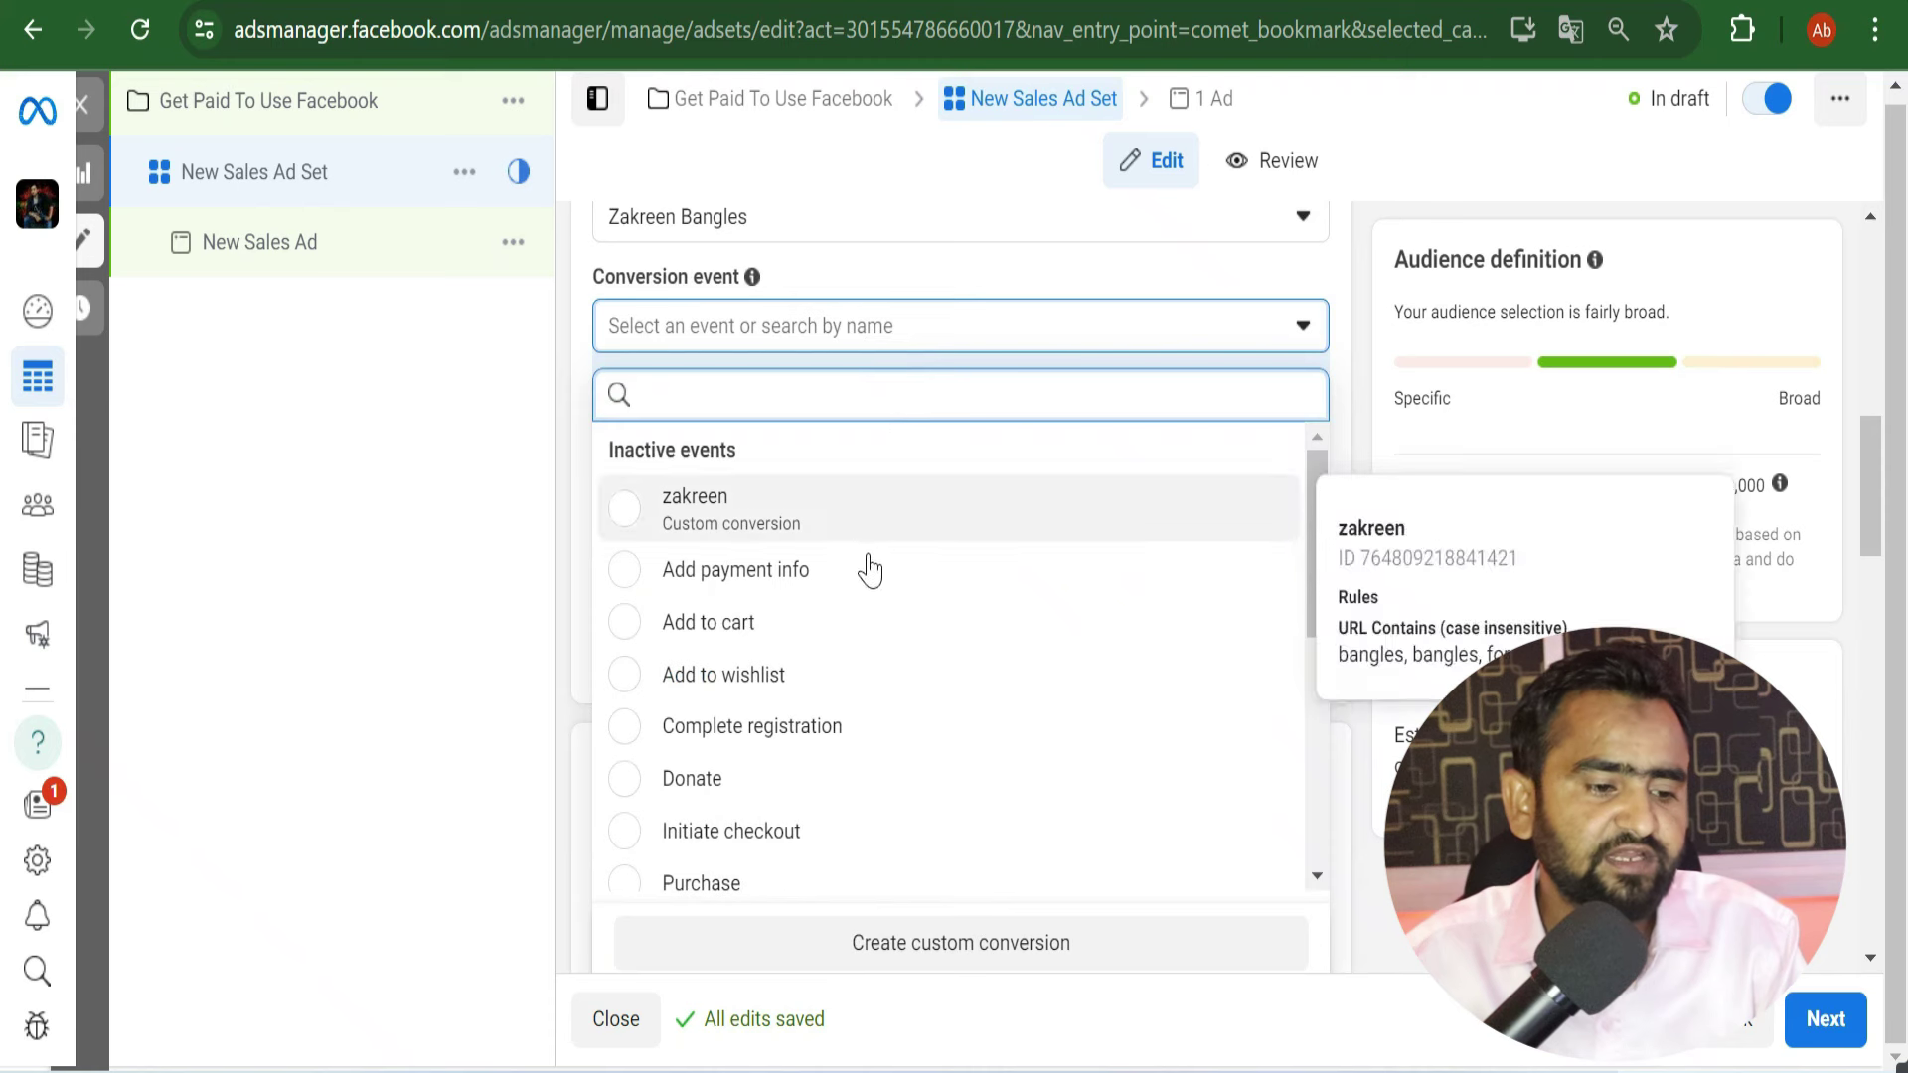
scroll(775, 675, "down", 2)
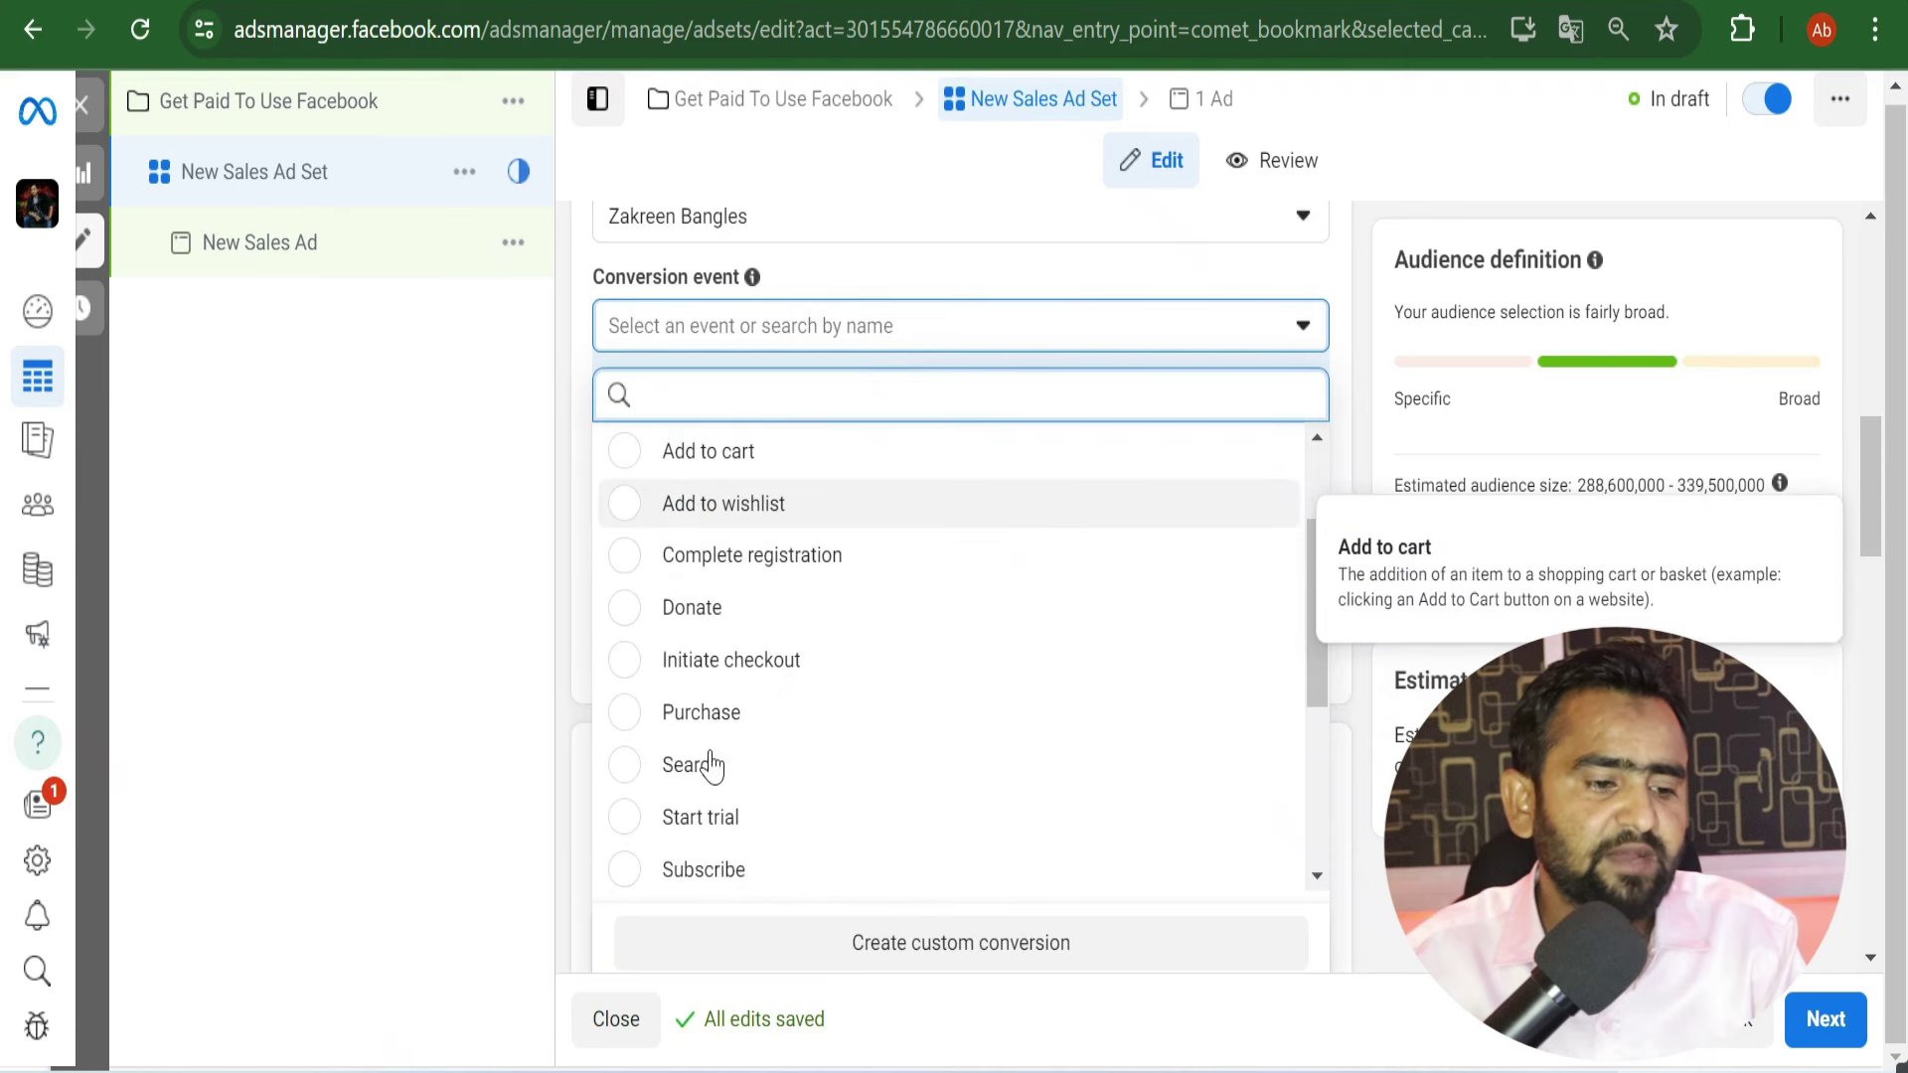
left_click(629, 718)
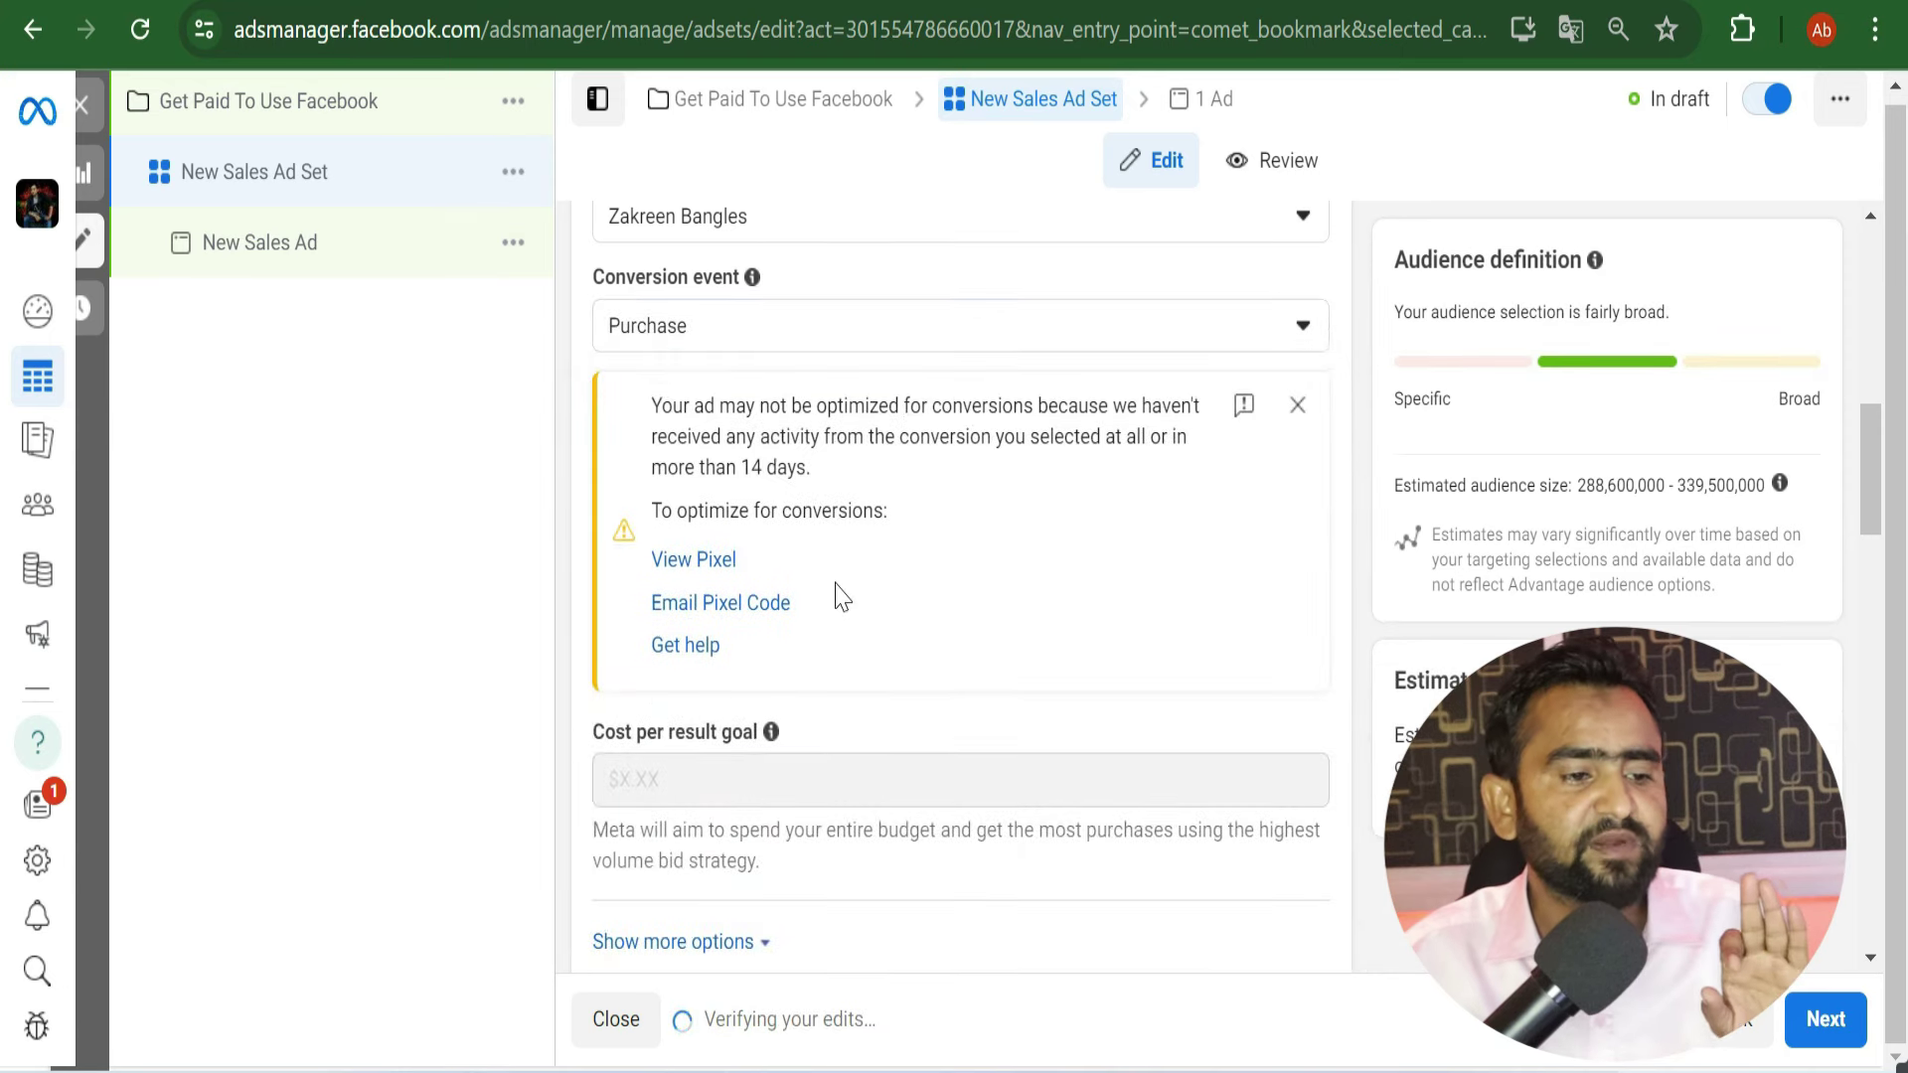
Step: Check the ad set's dynamic creative, budget and schedule settings, including the start date calendar
scroll(843, 597, "down", 5)
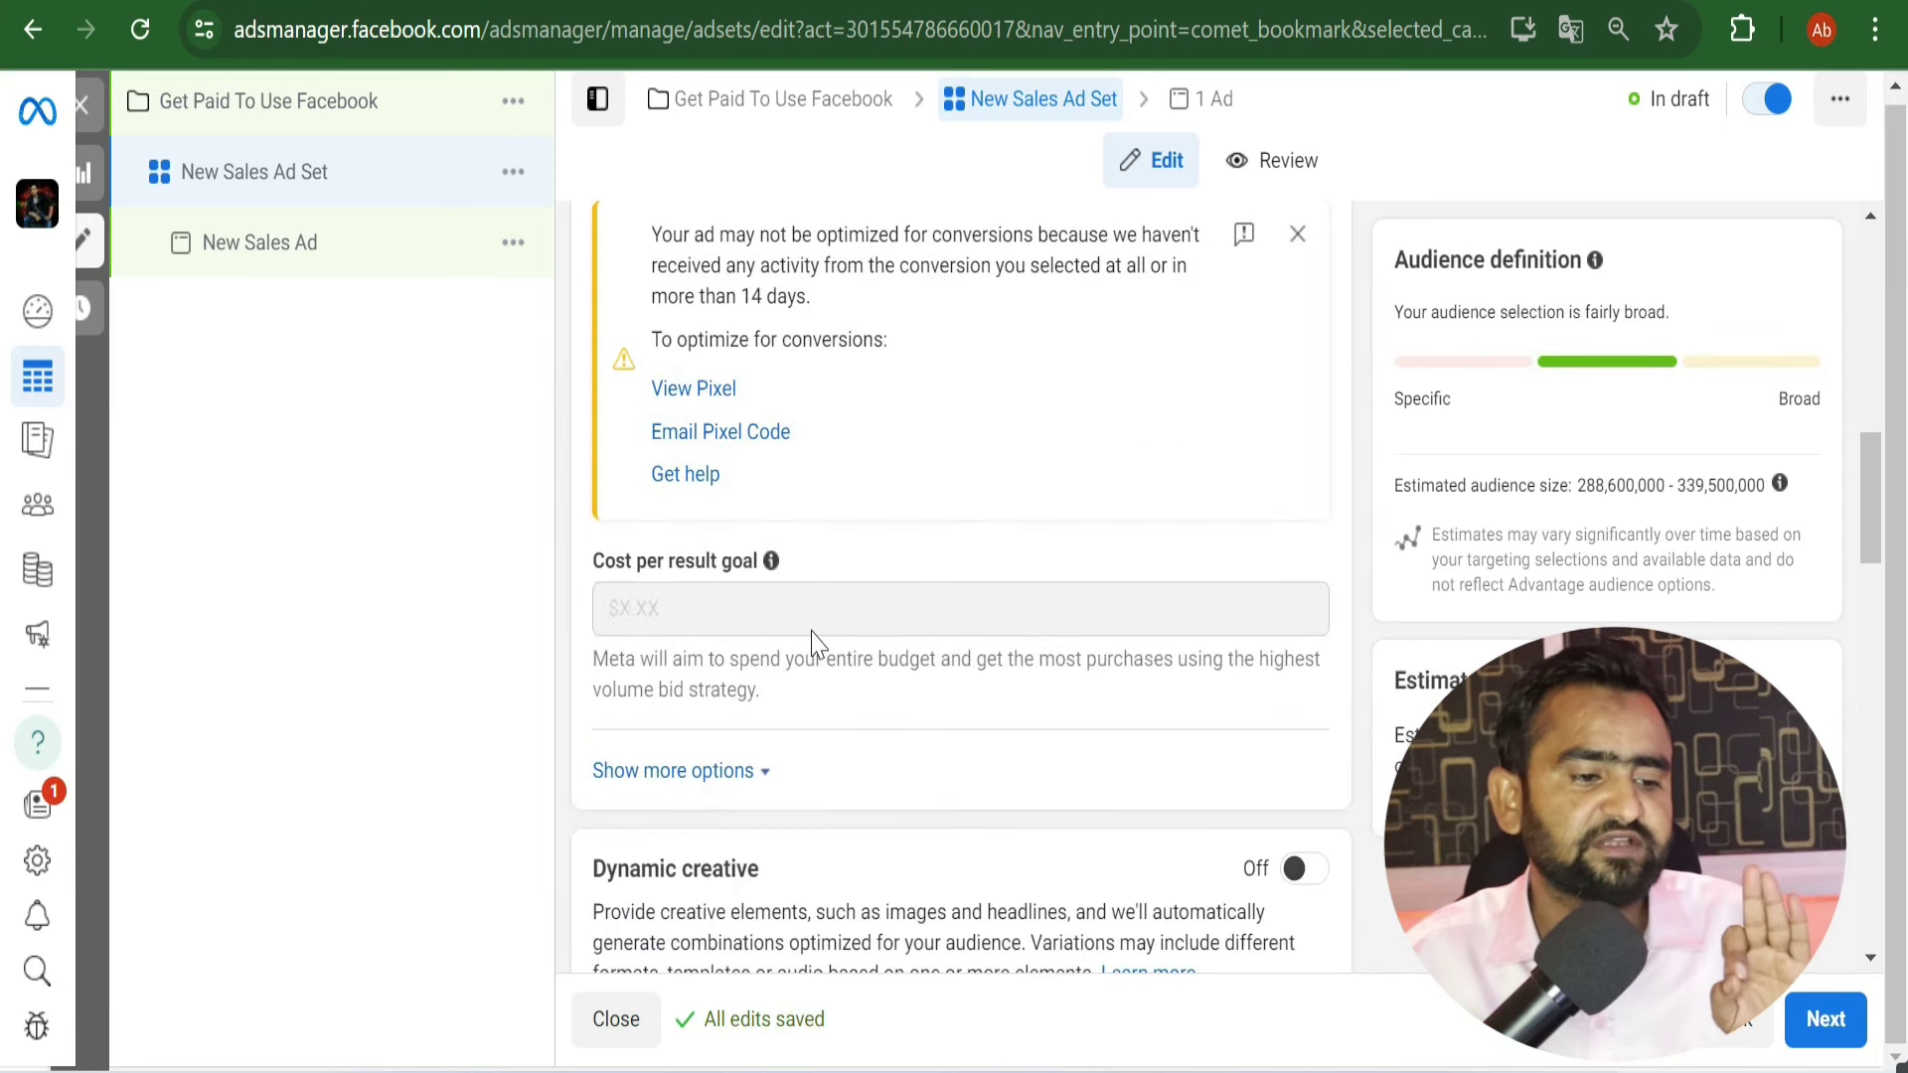
scroll(799, 594, "down", 5)
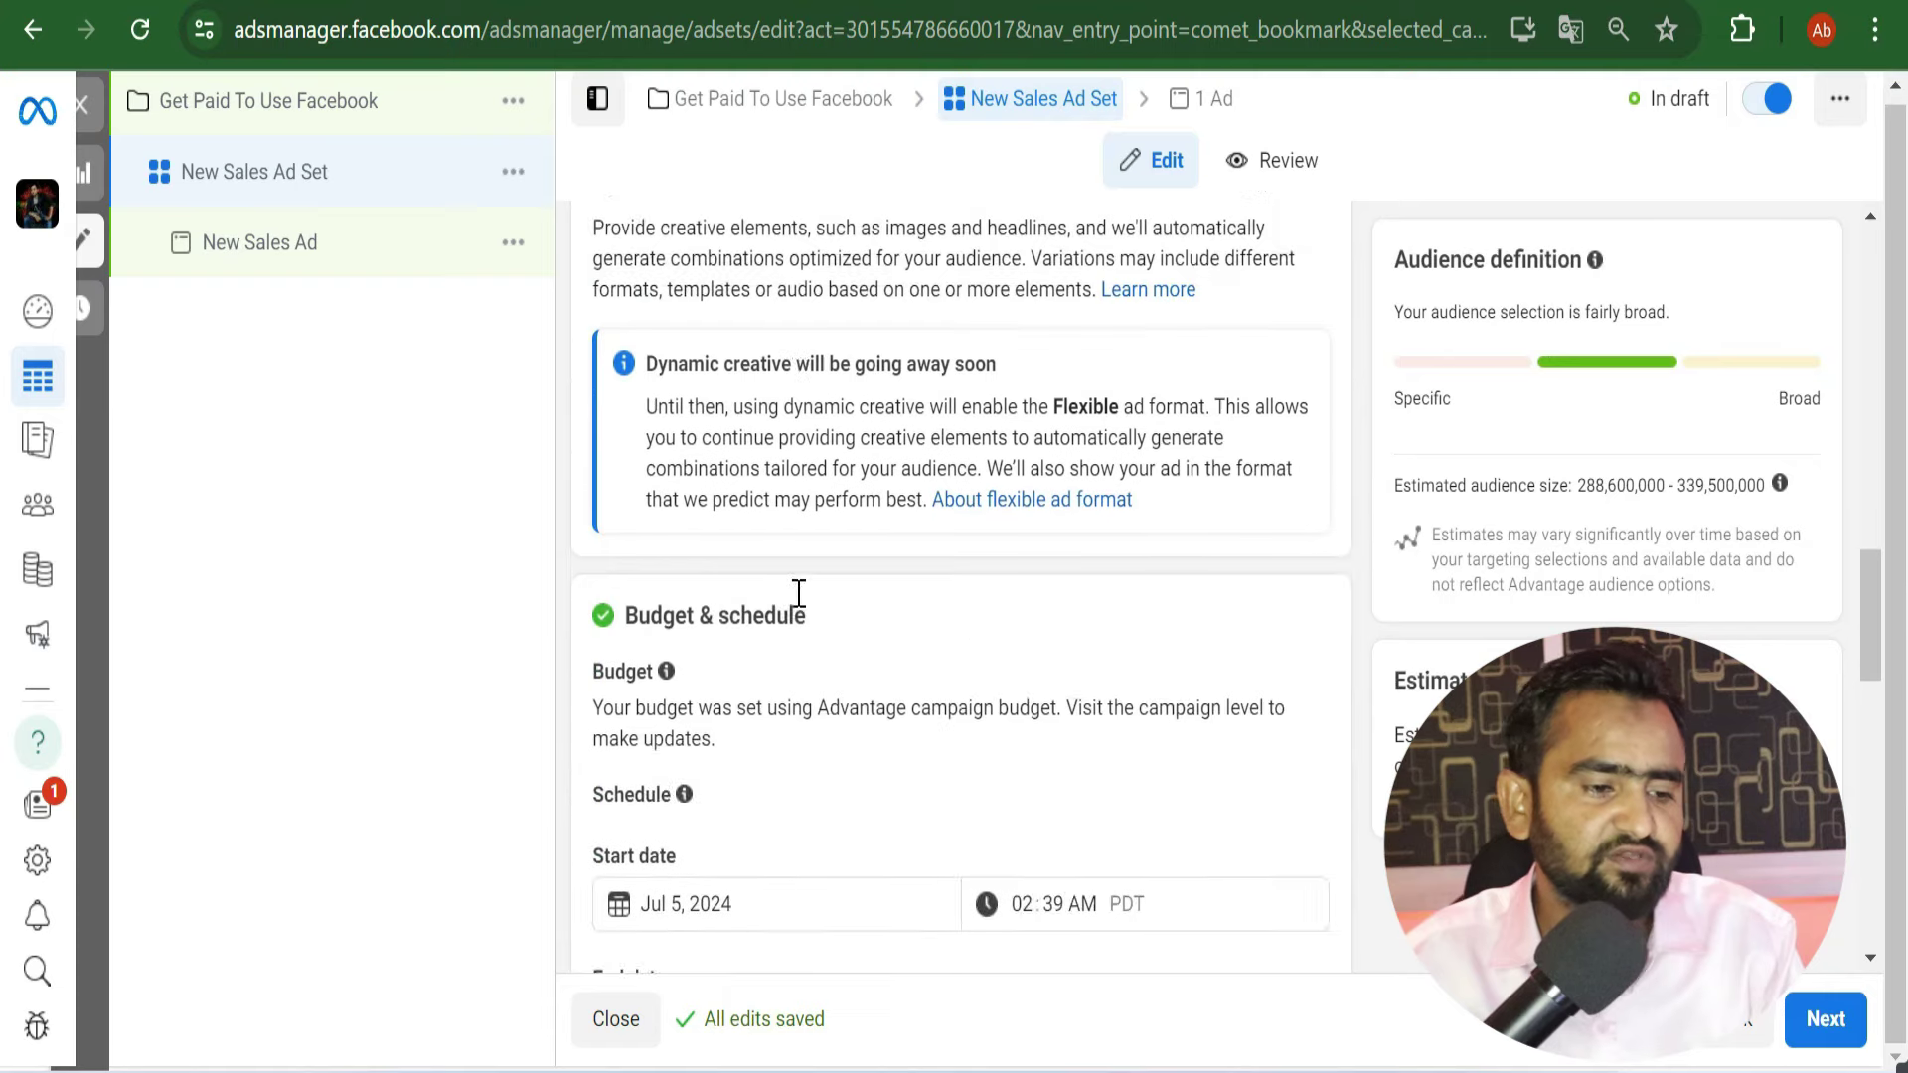
scroll(728, 536, "down", 2)
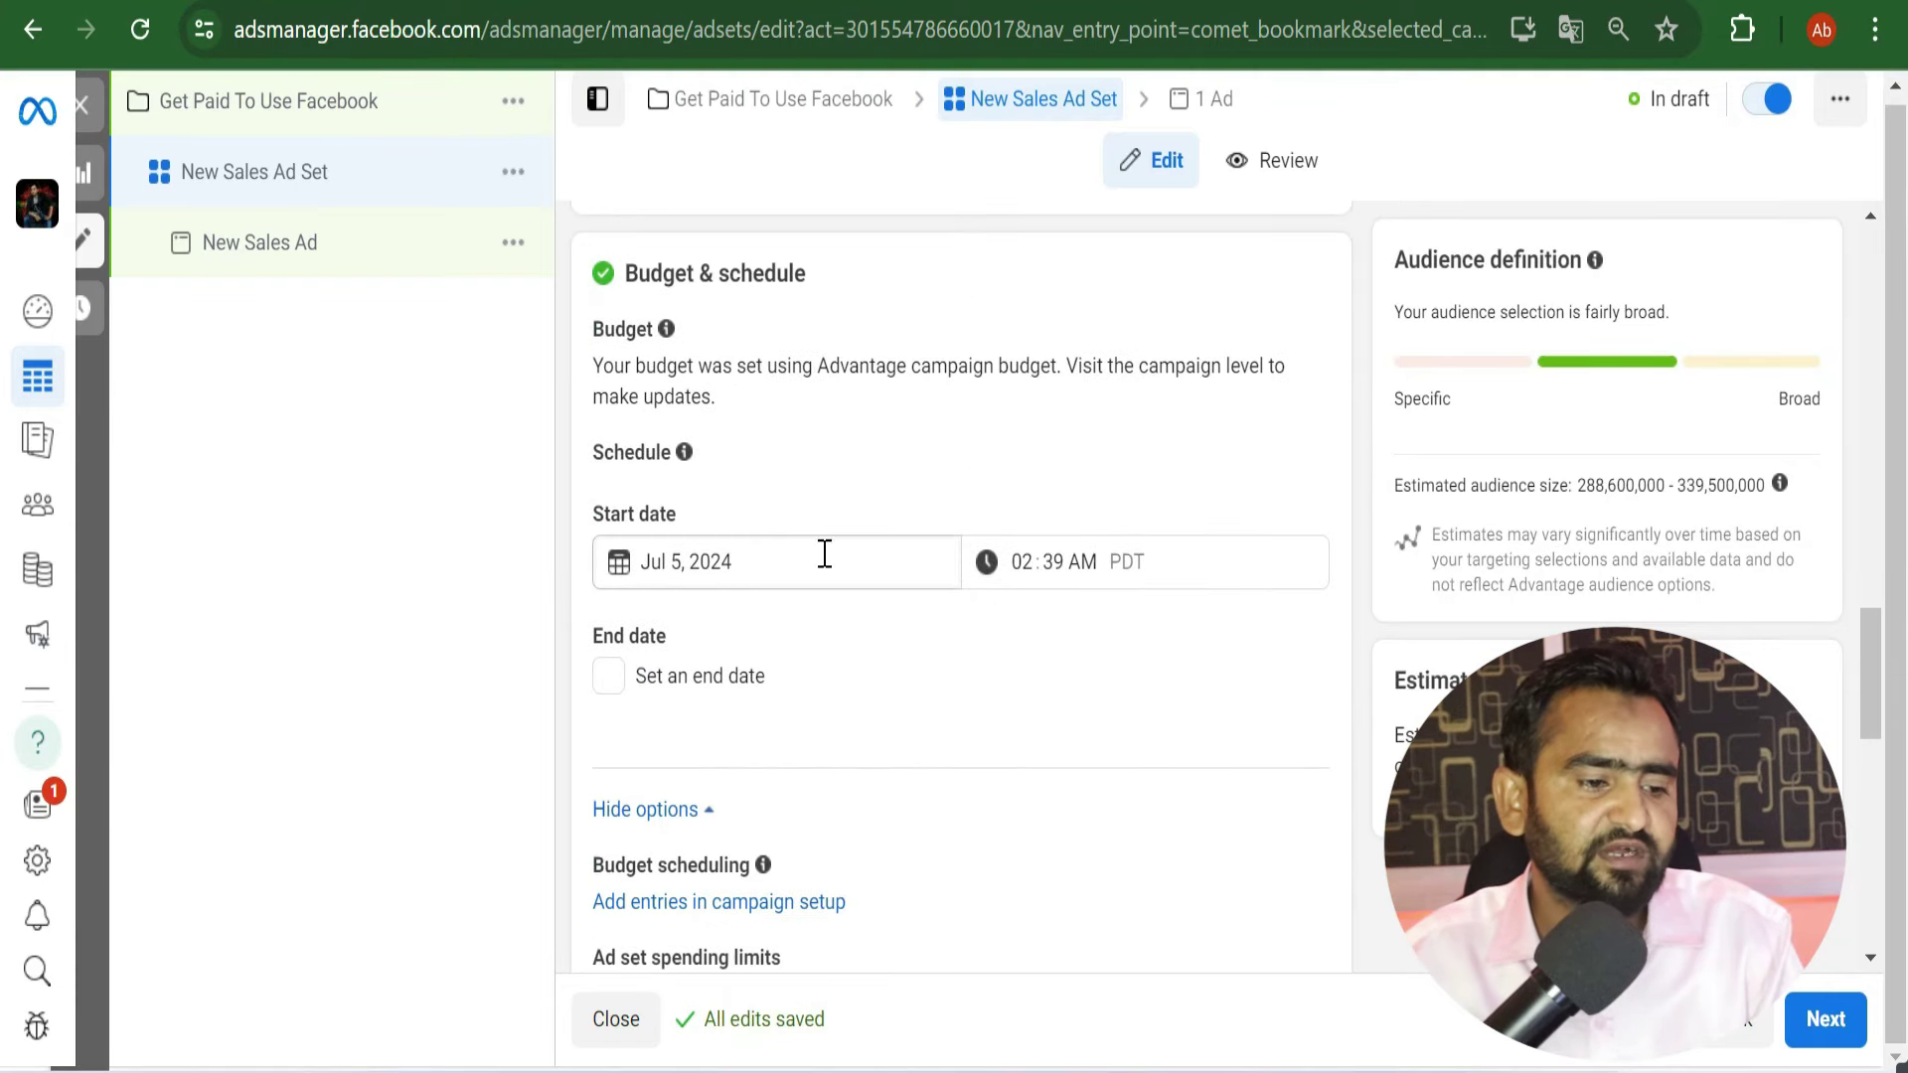
left_click(703, 551)
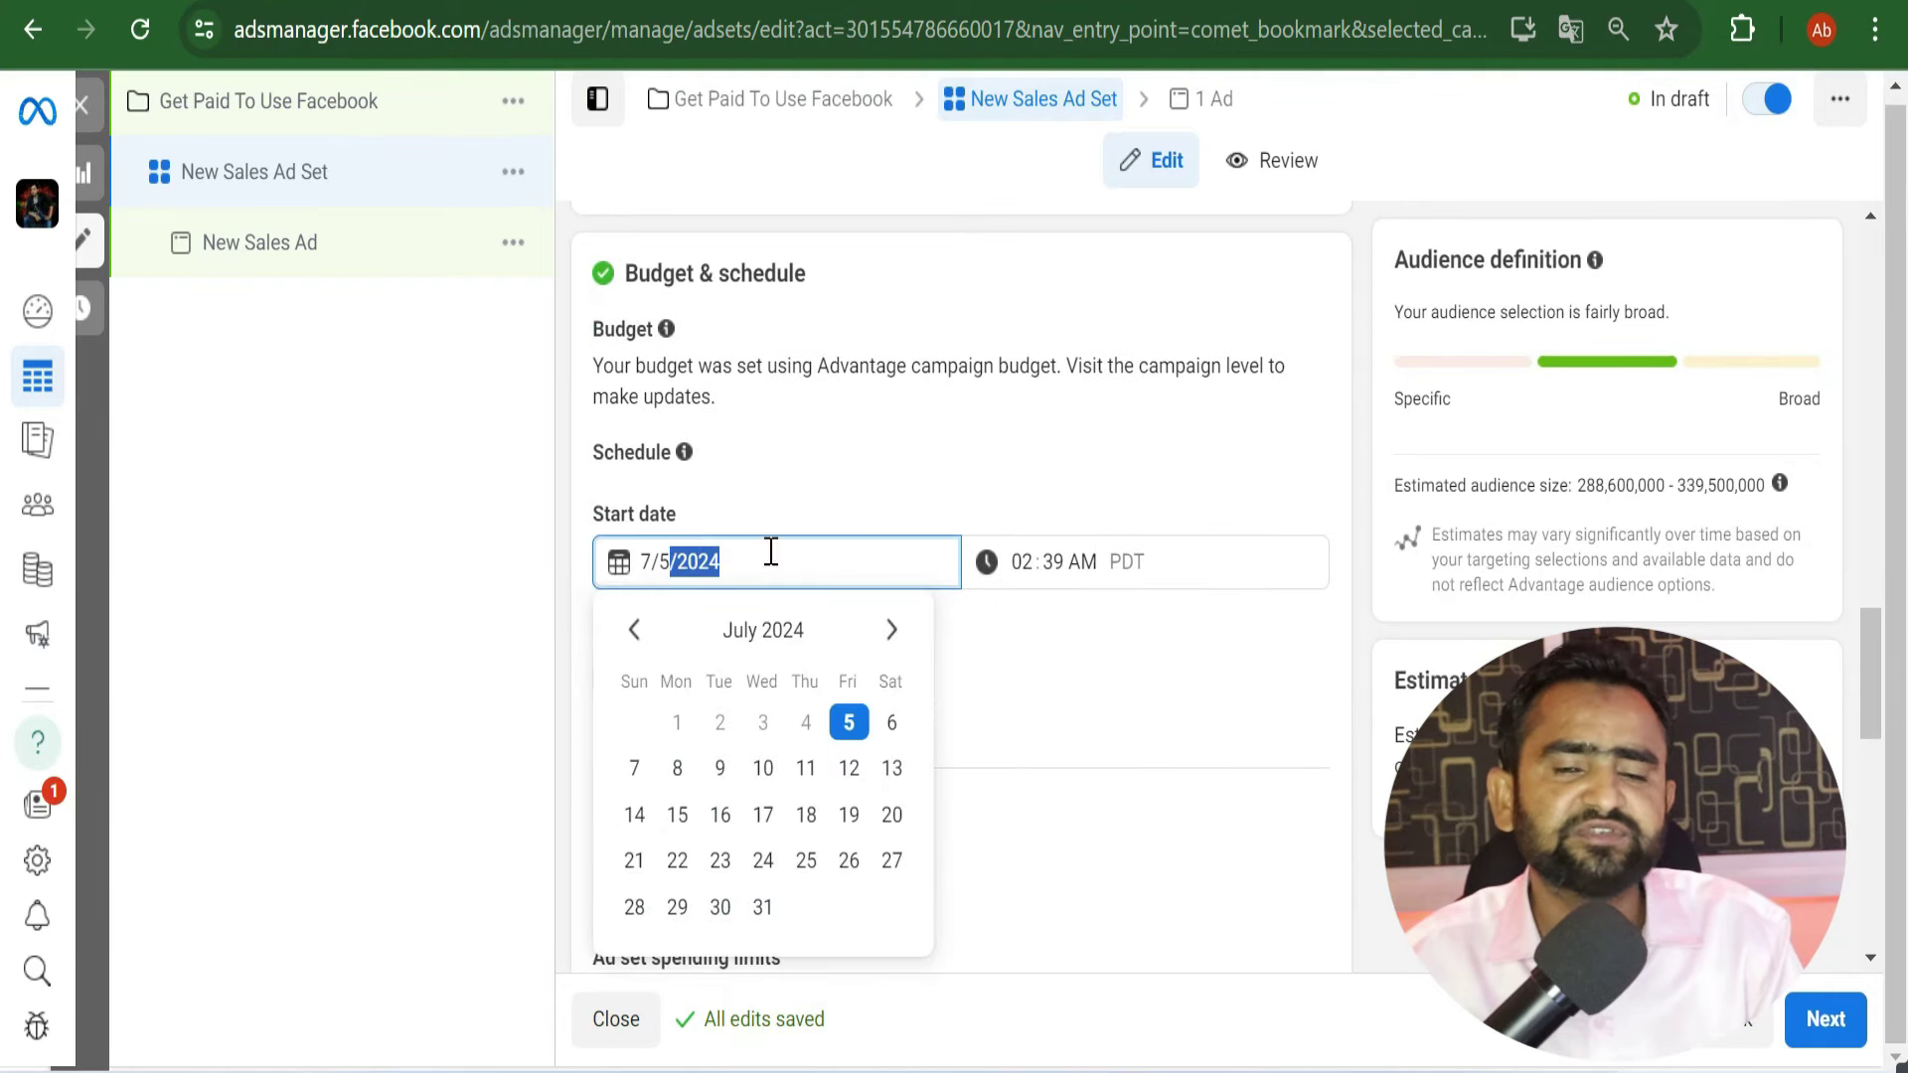
left_click(1032, 455)
Step: Replace India in the audience locations with San Francisco, California and Nottingham, England
scroll(879, 541, "down", 3)
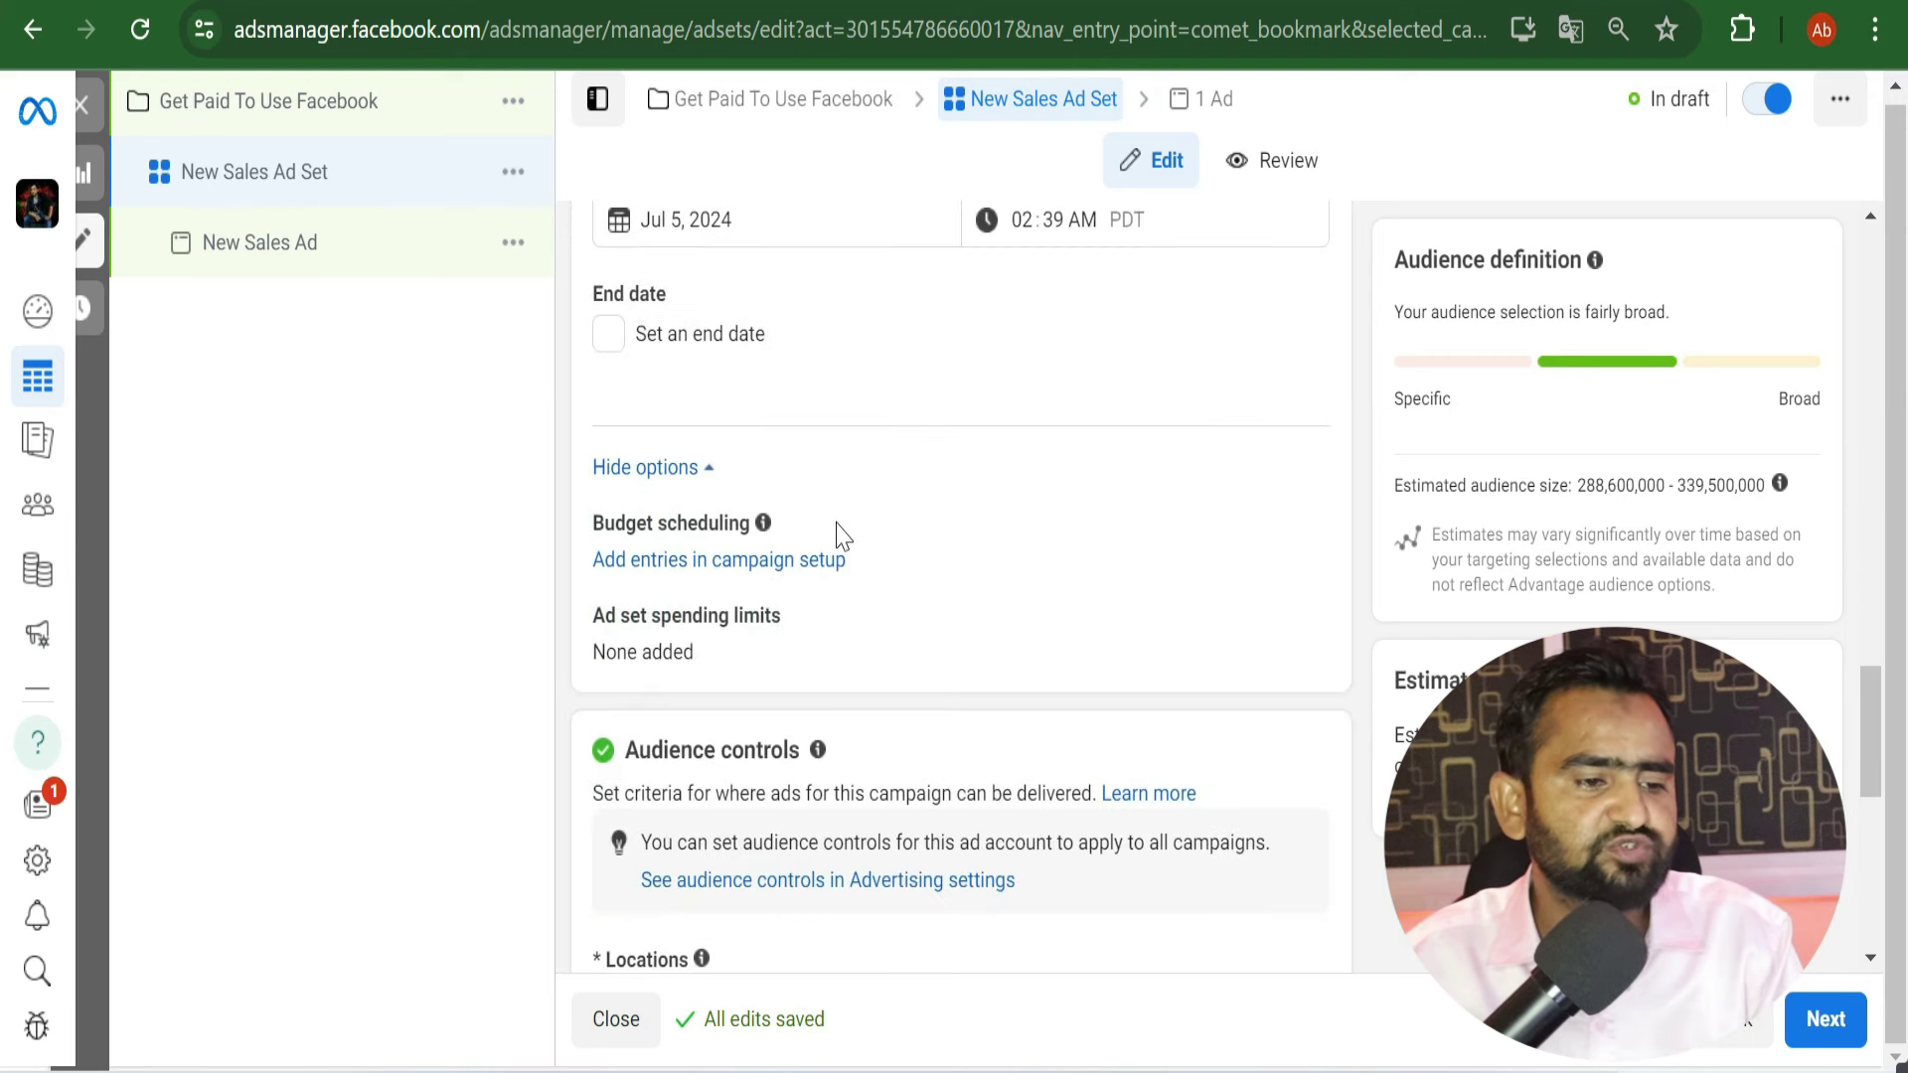
scroll(809, 421, "down", 2)
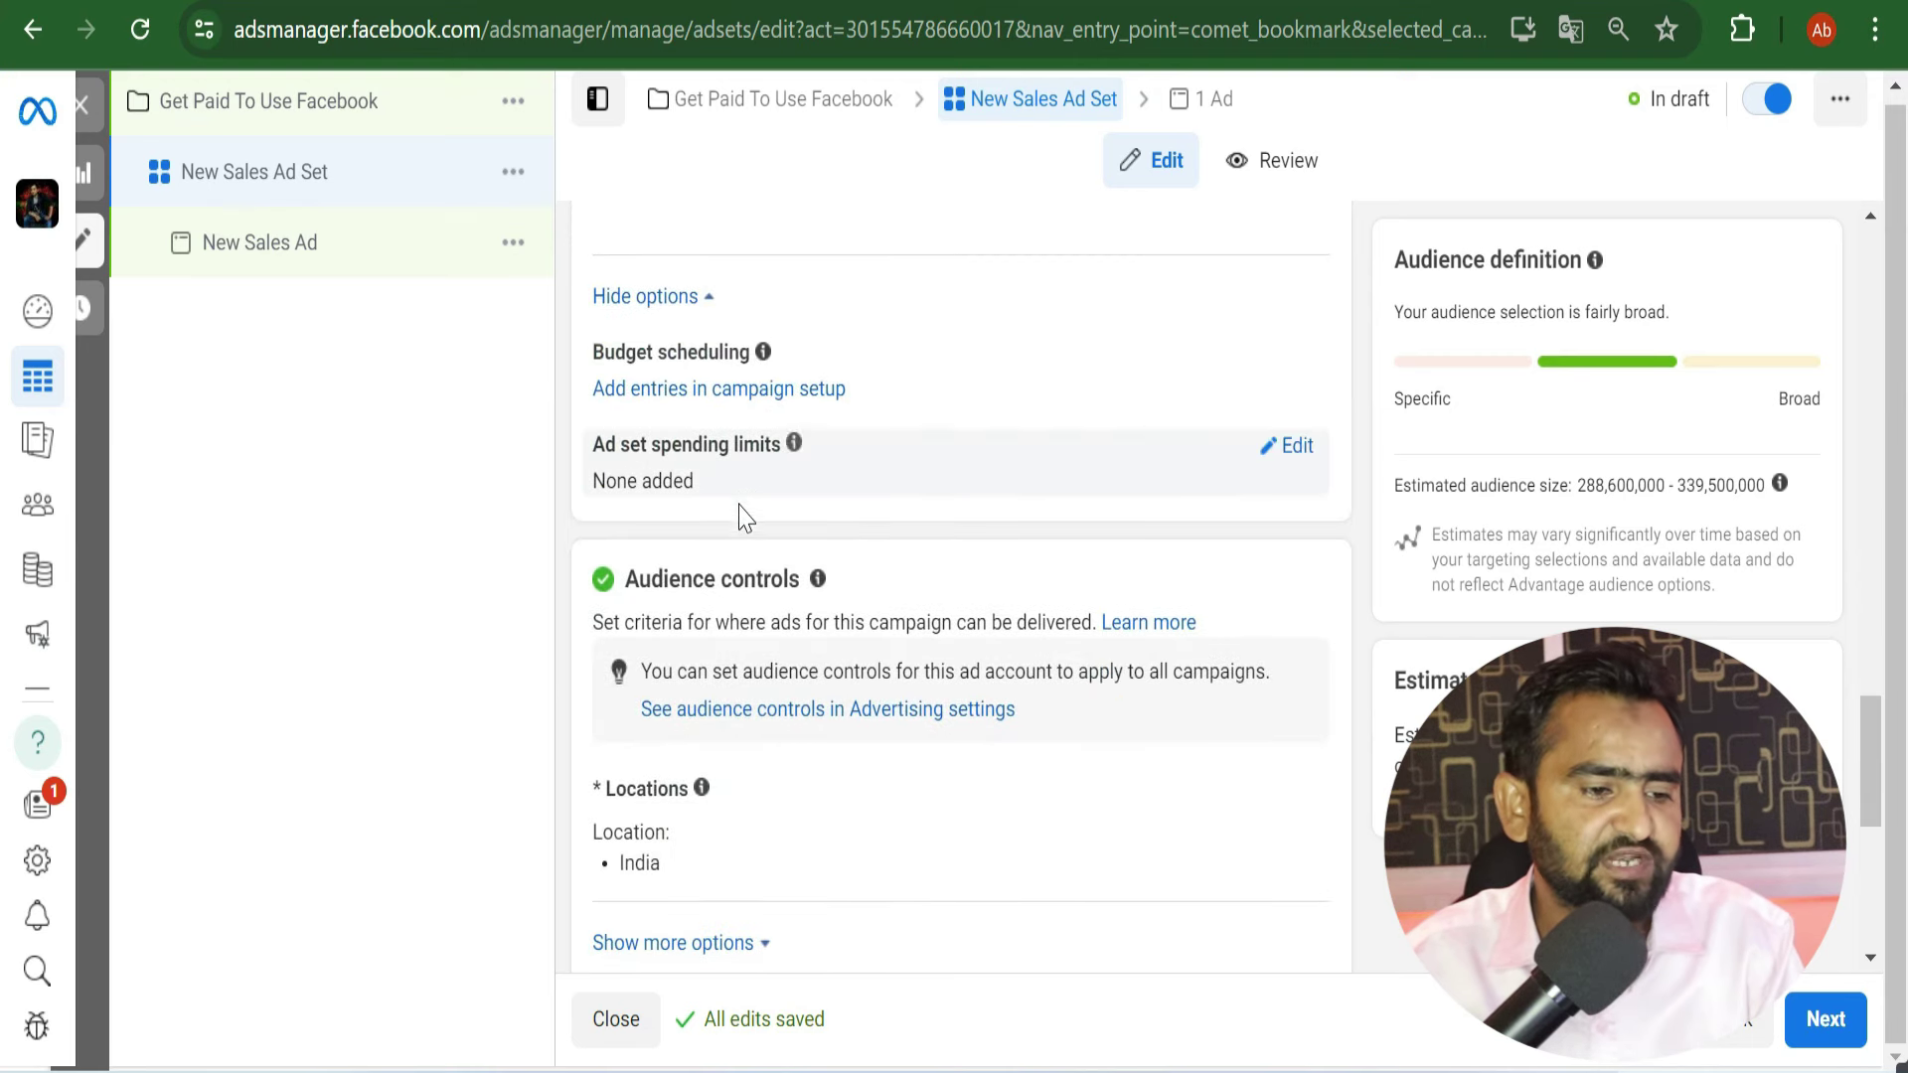
scroll(729, 659, "down", 3)
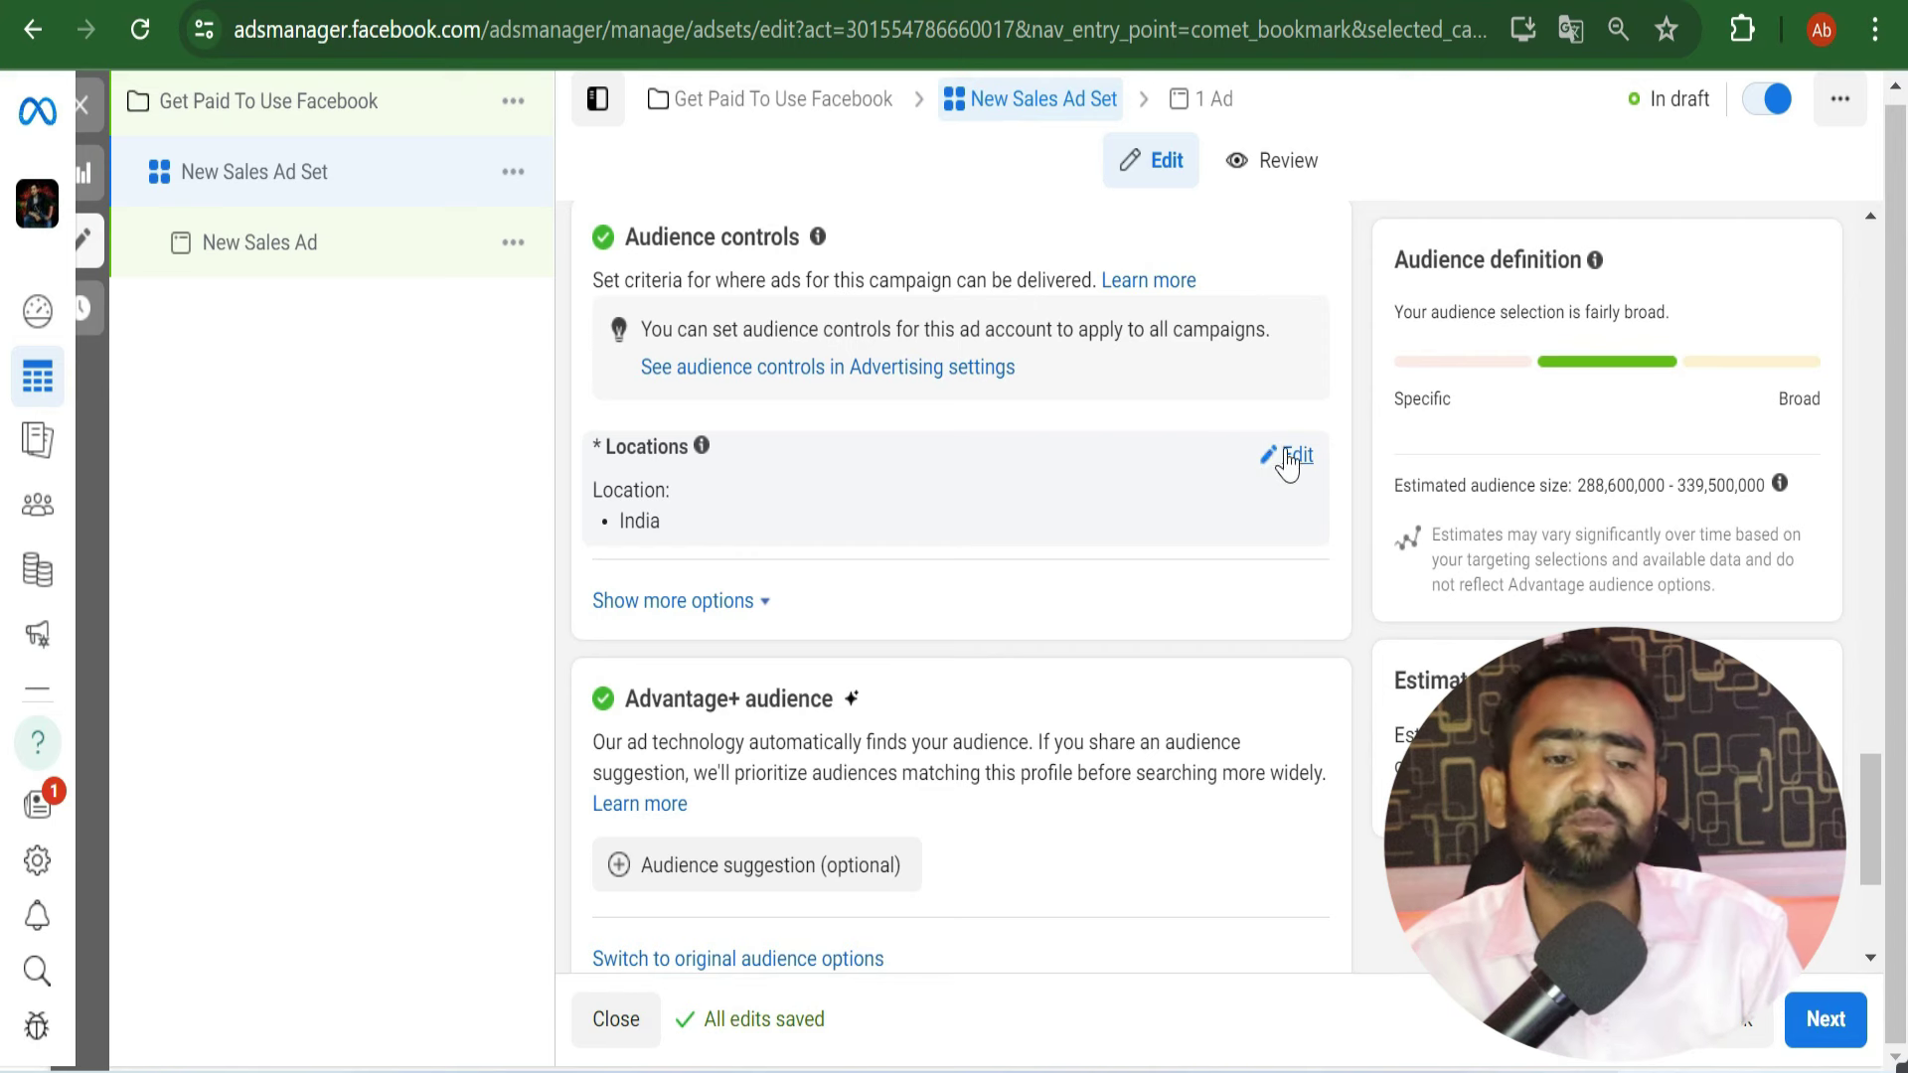
left_click(1284, 455)
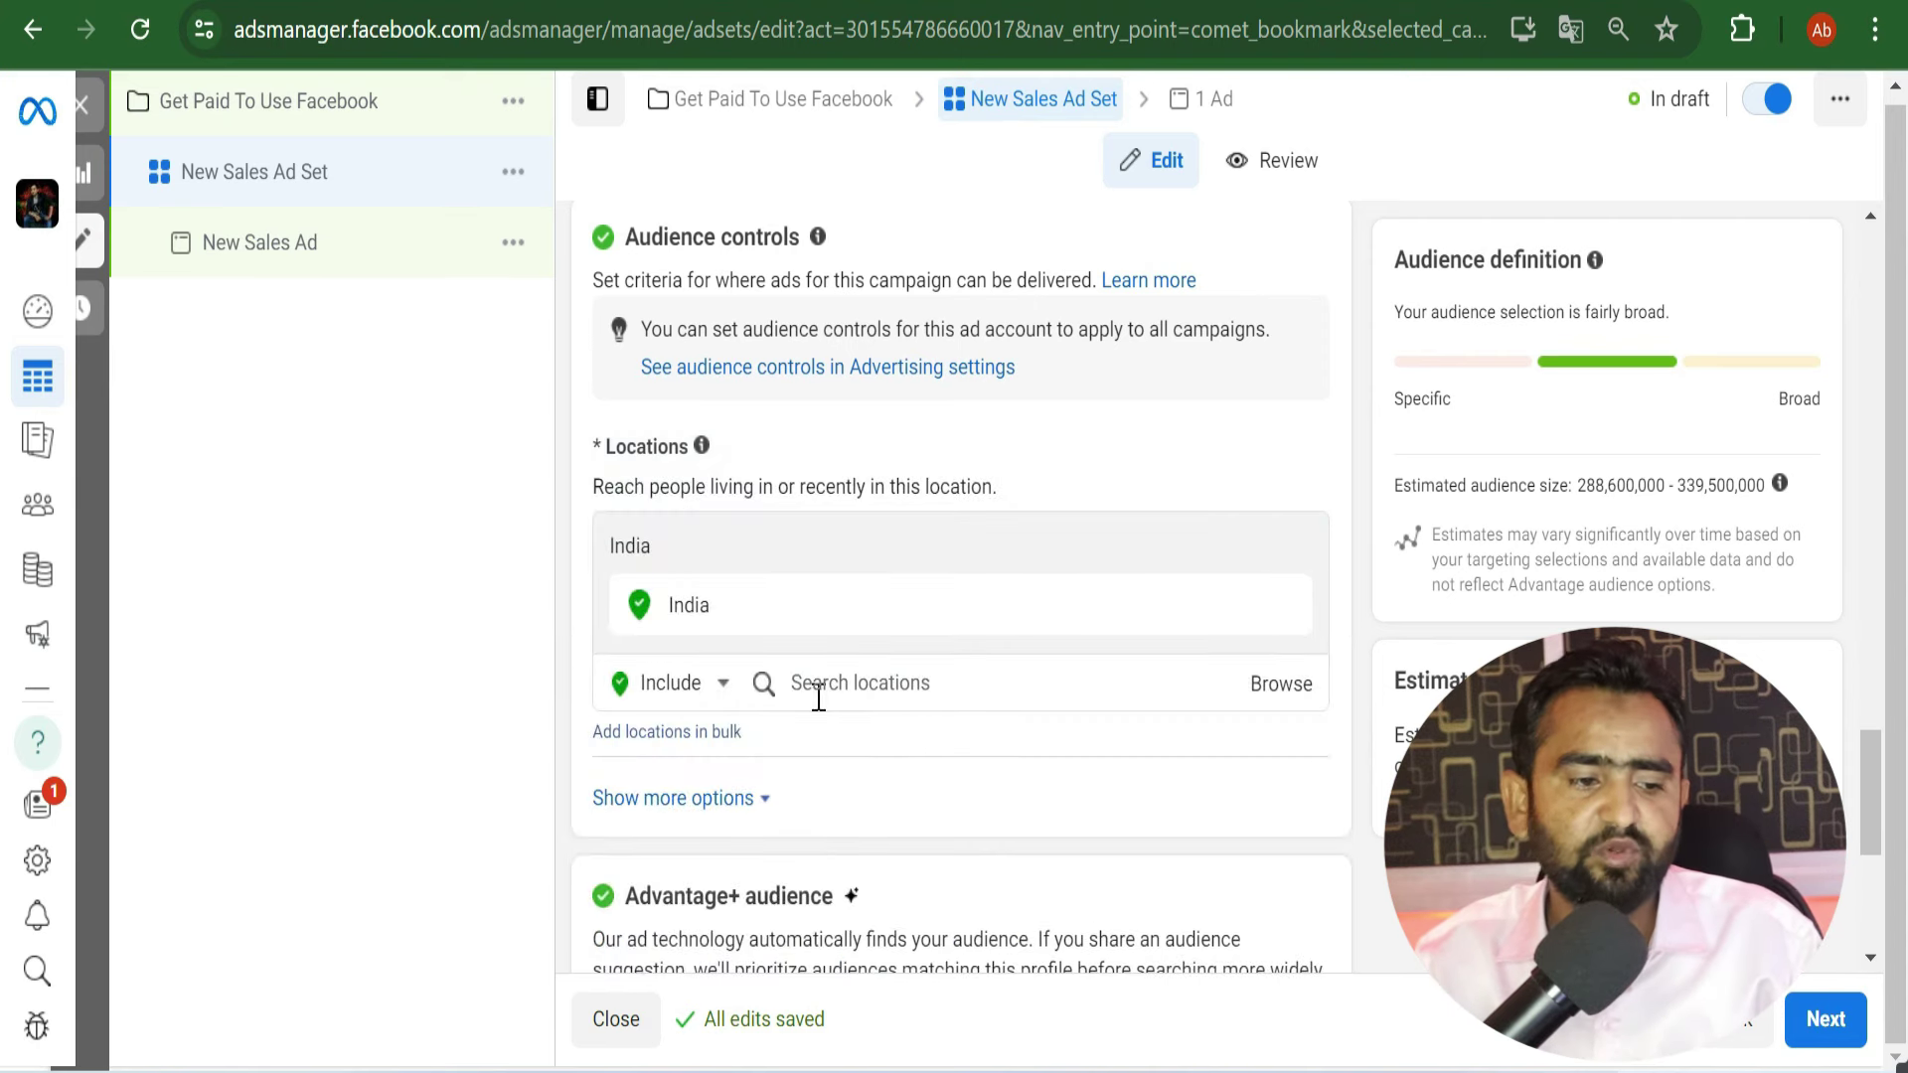
mouse_move(911, 622)
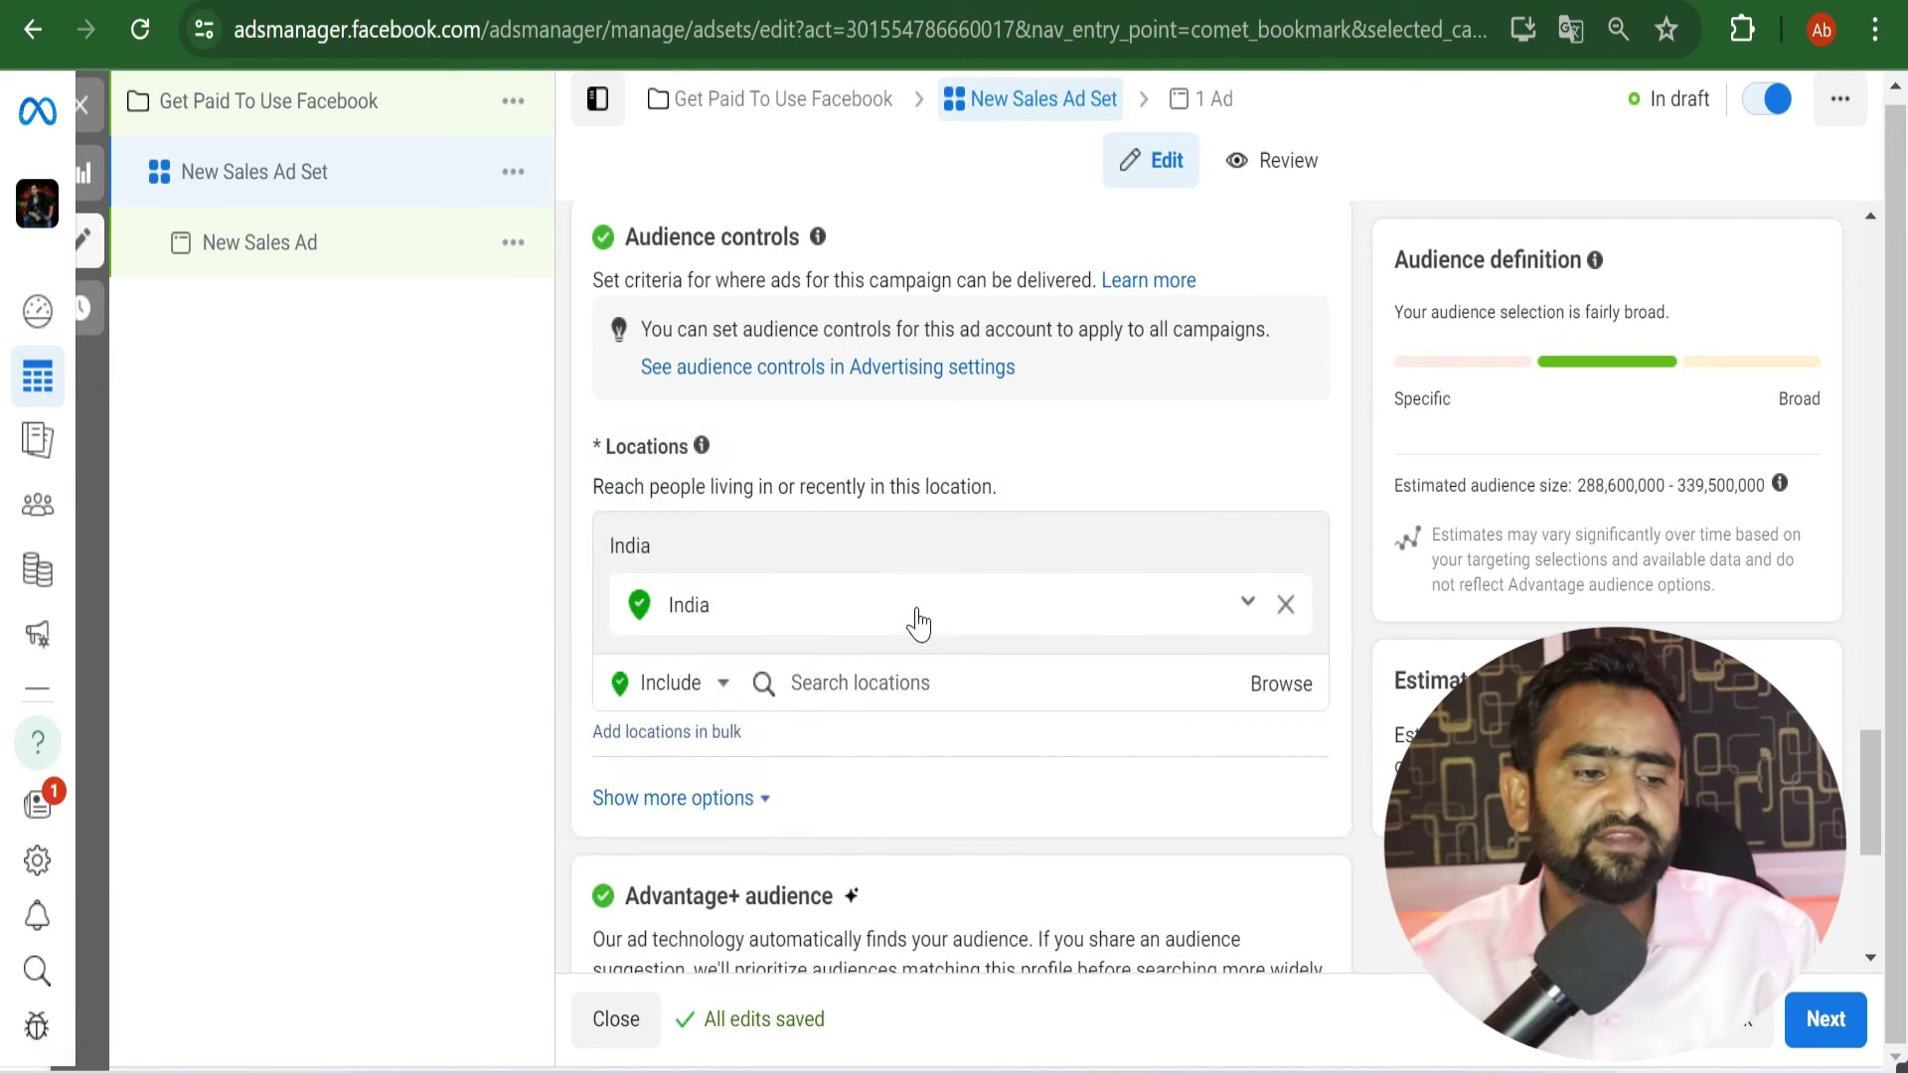
left_click(1037, 679)
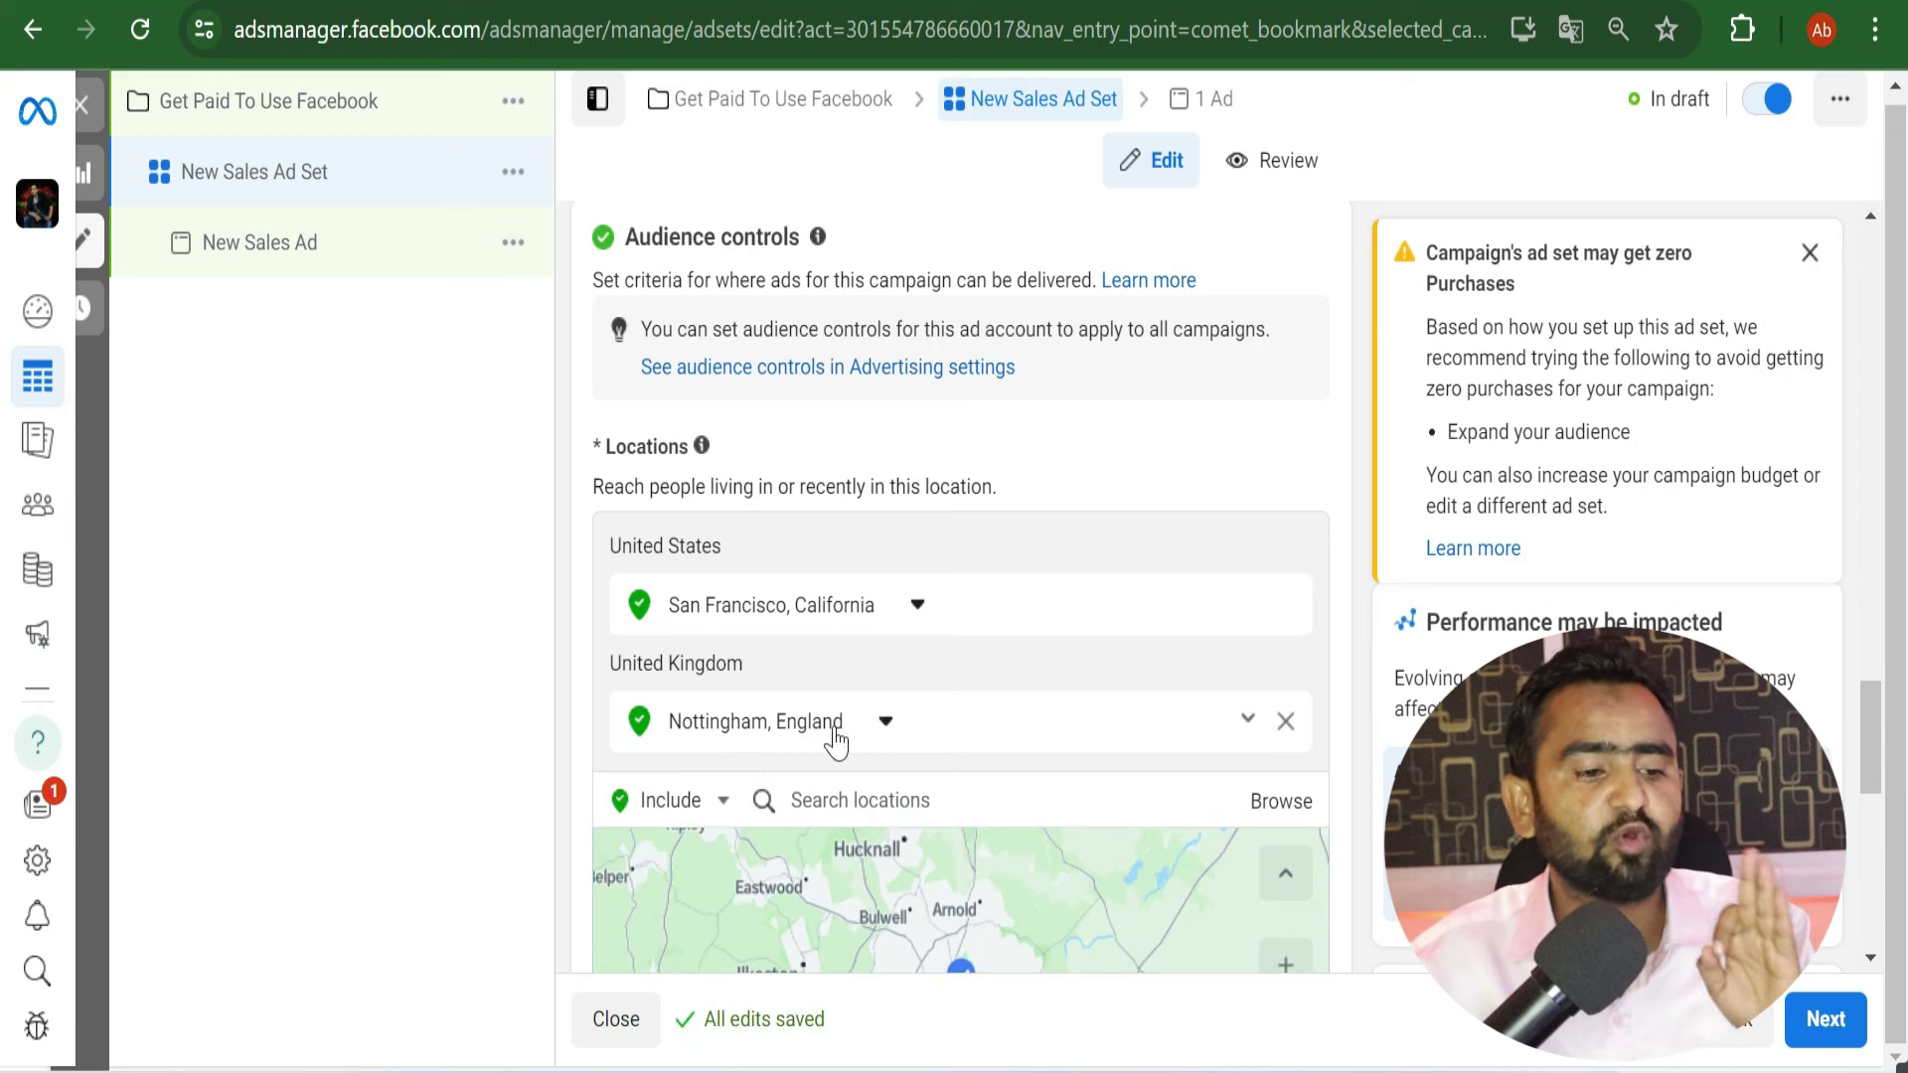
Step: Switch the ad set from Advantage+ audience to the original audience options
scroll(1353, 527, "down", 10)
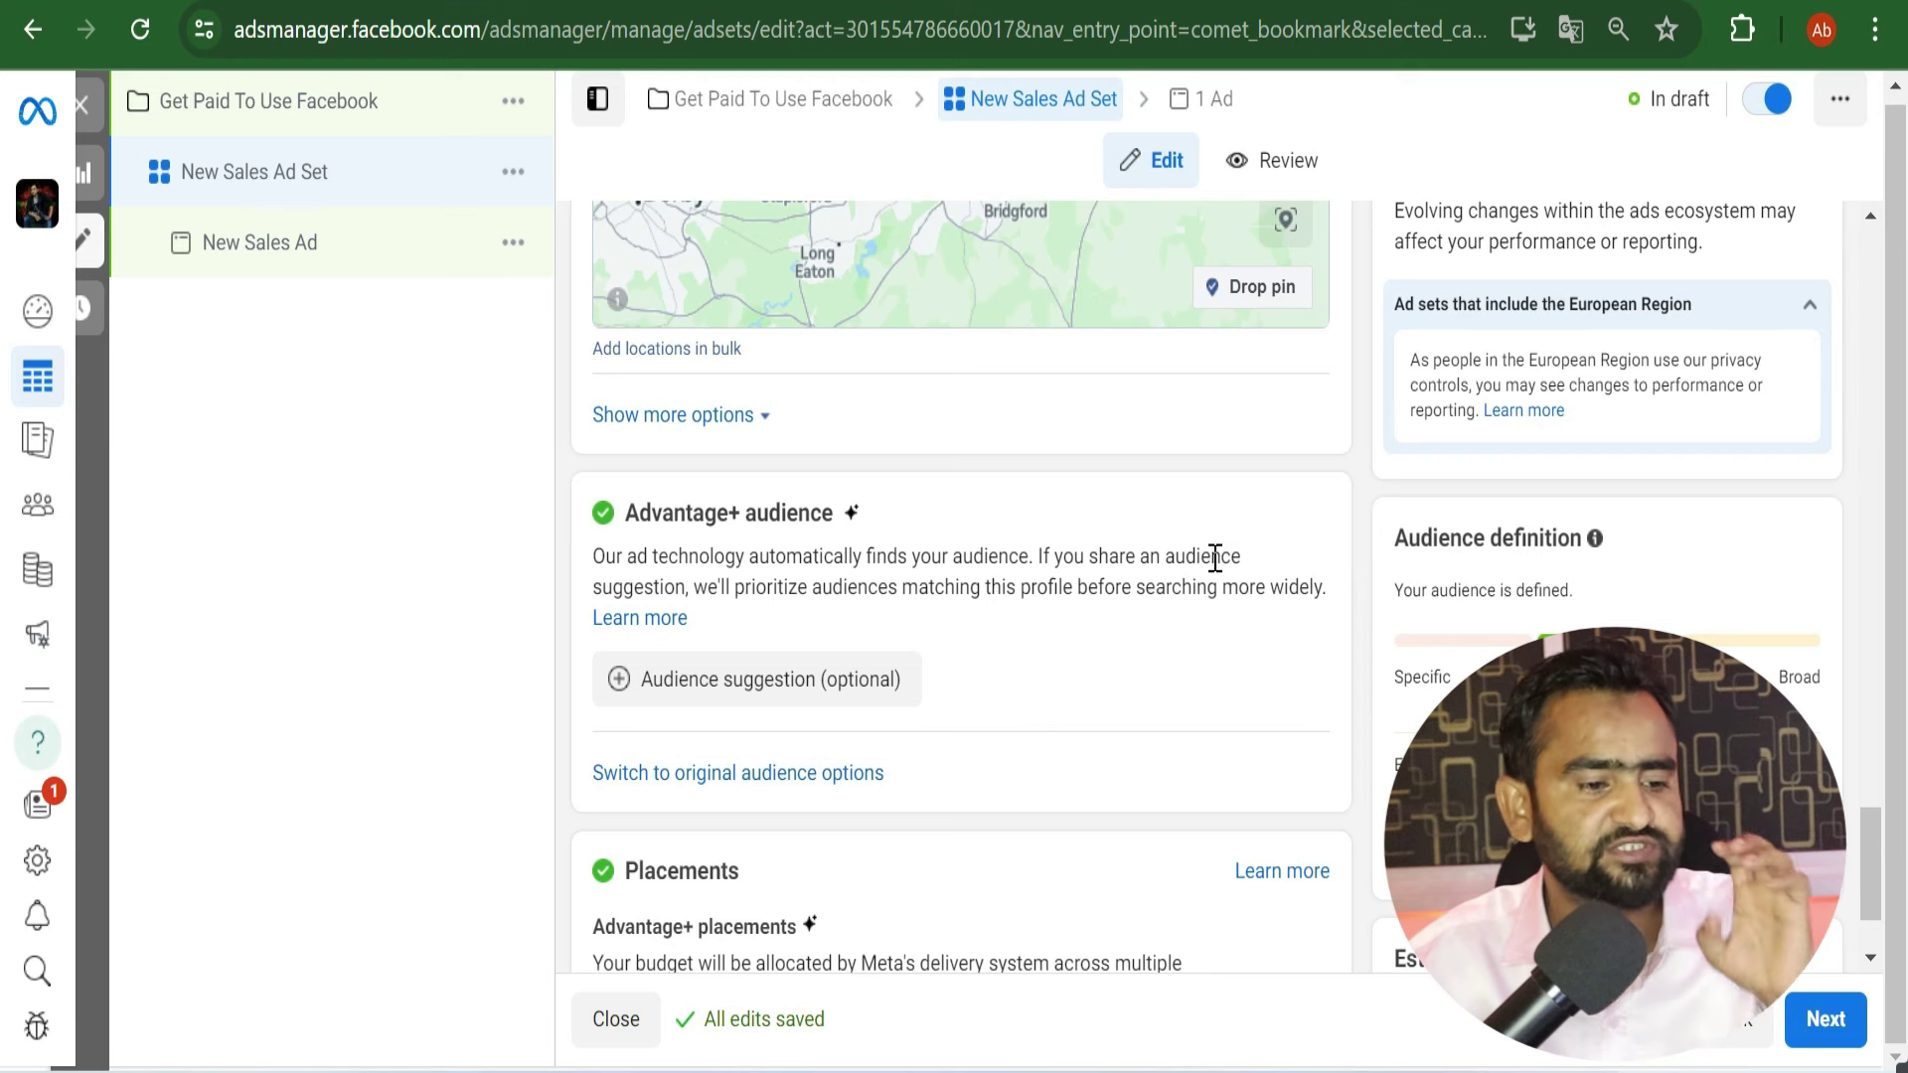
scroll(1216, 554, "down", 2)
left_click_drag(641, 348, 787, 356)
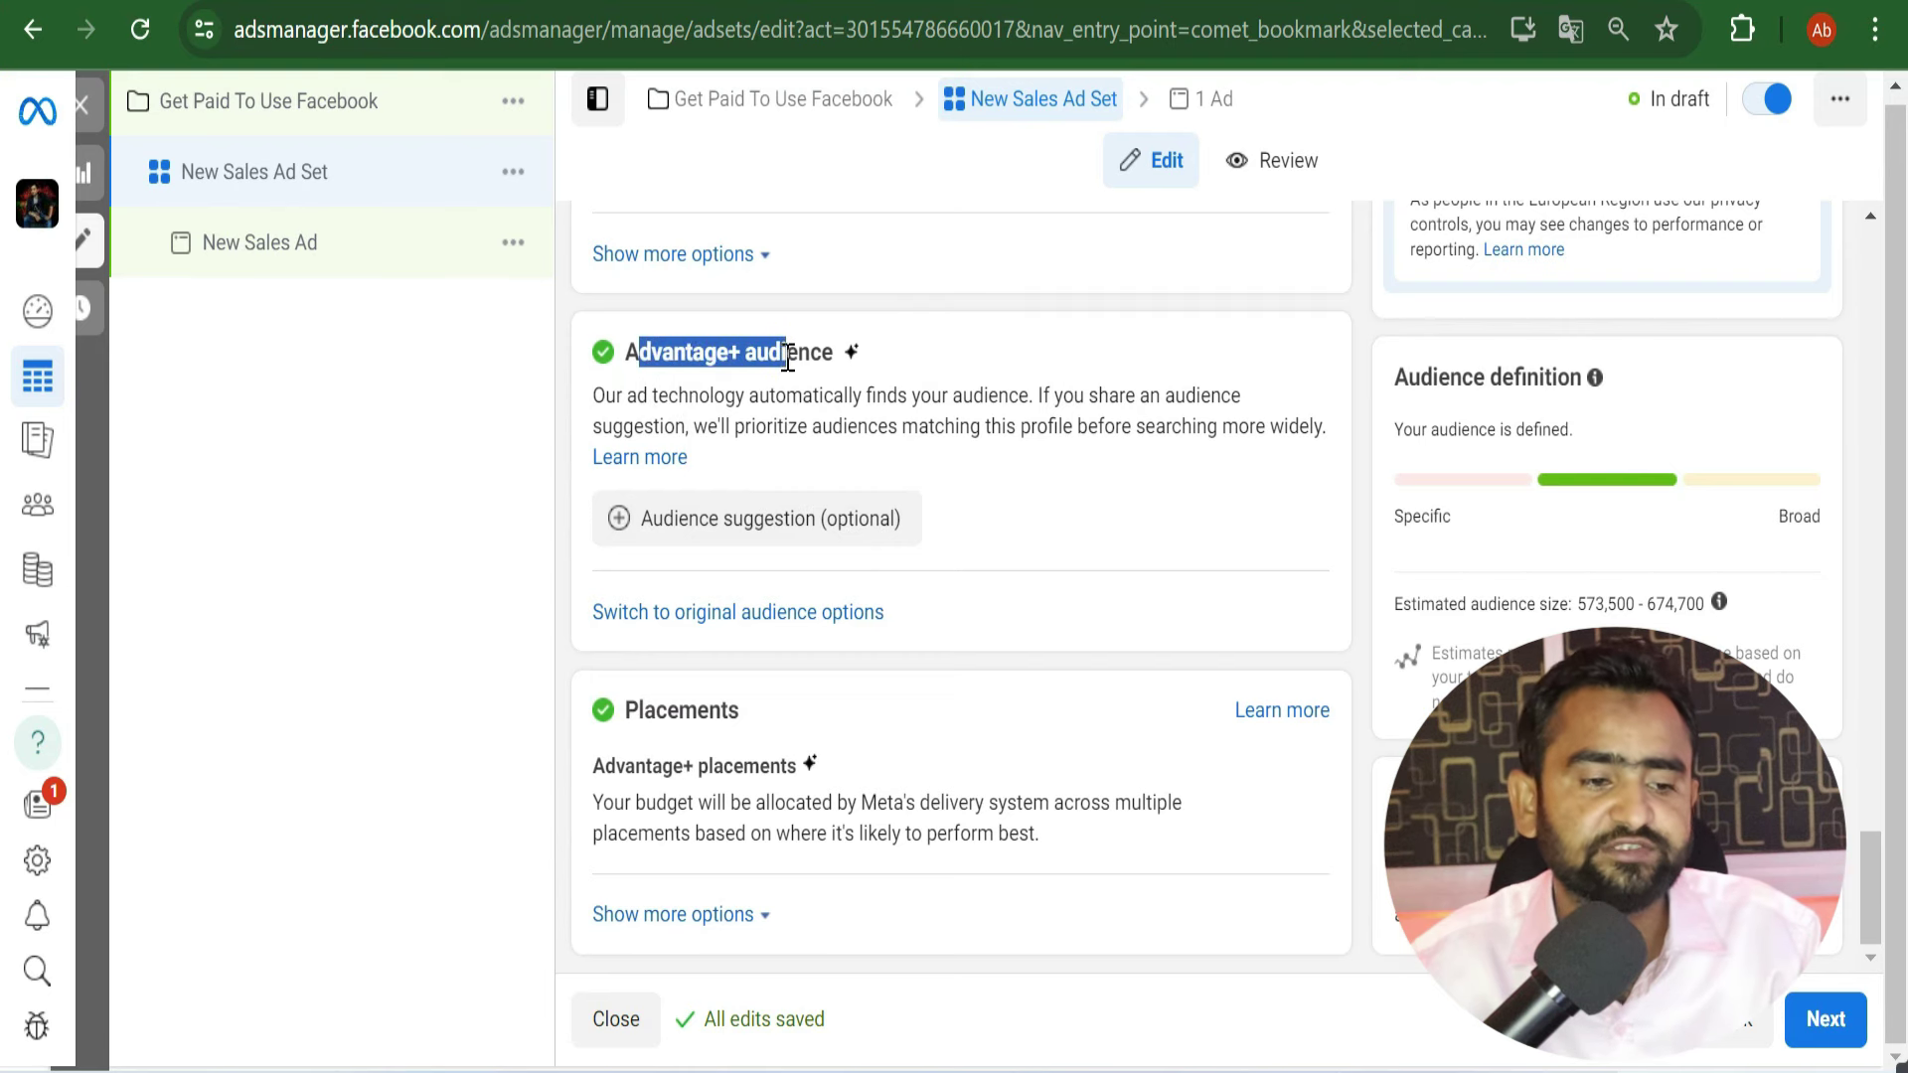
mouse_move(717, 527)
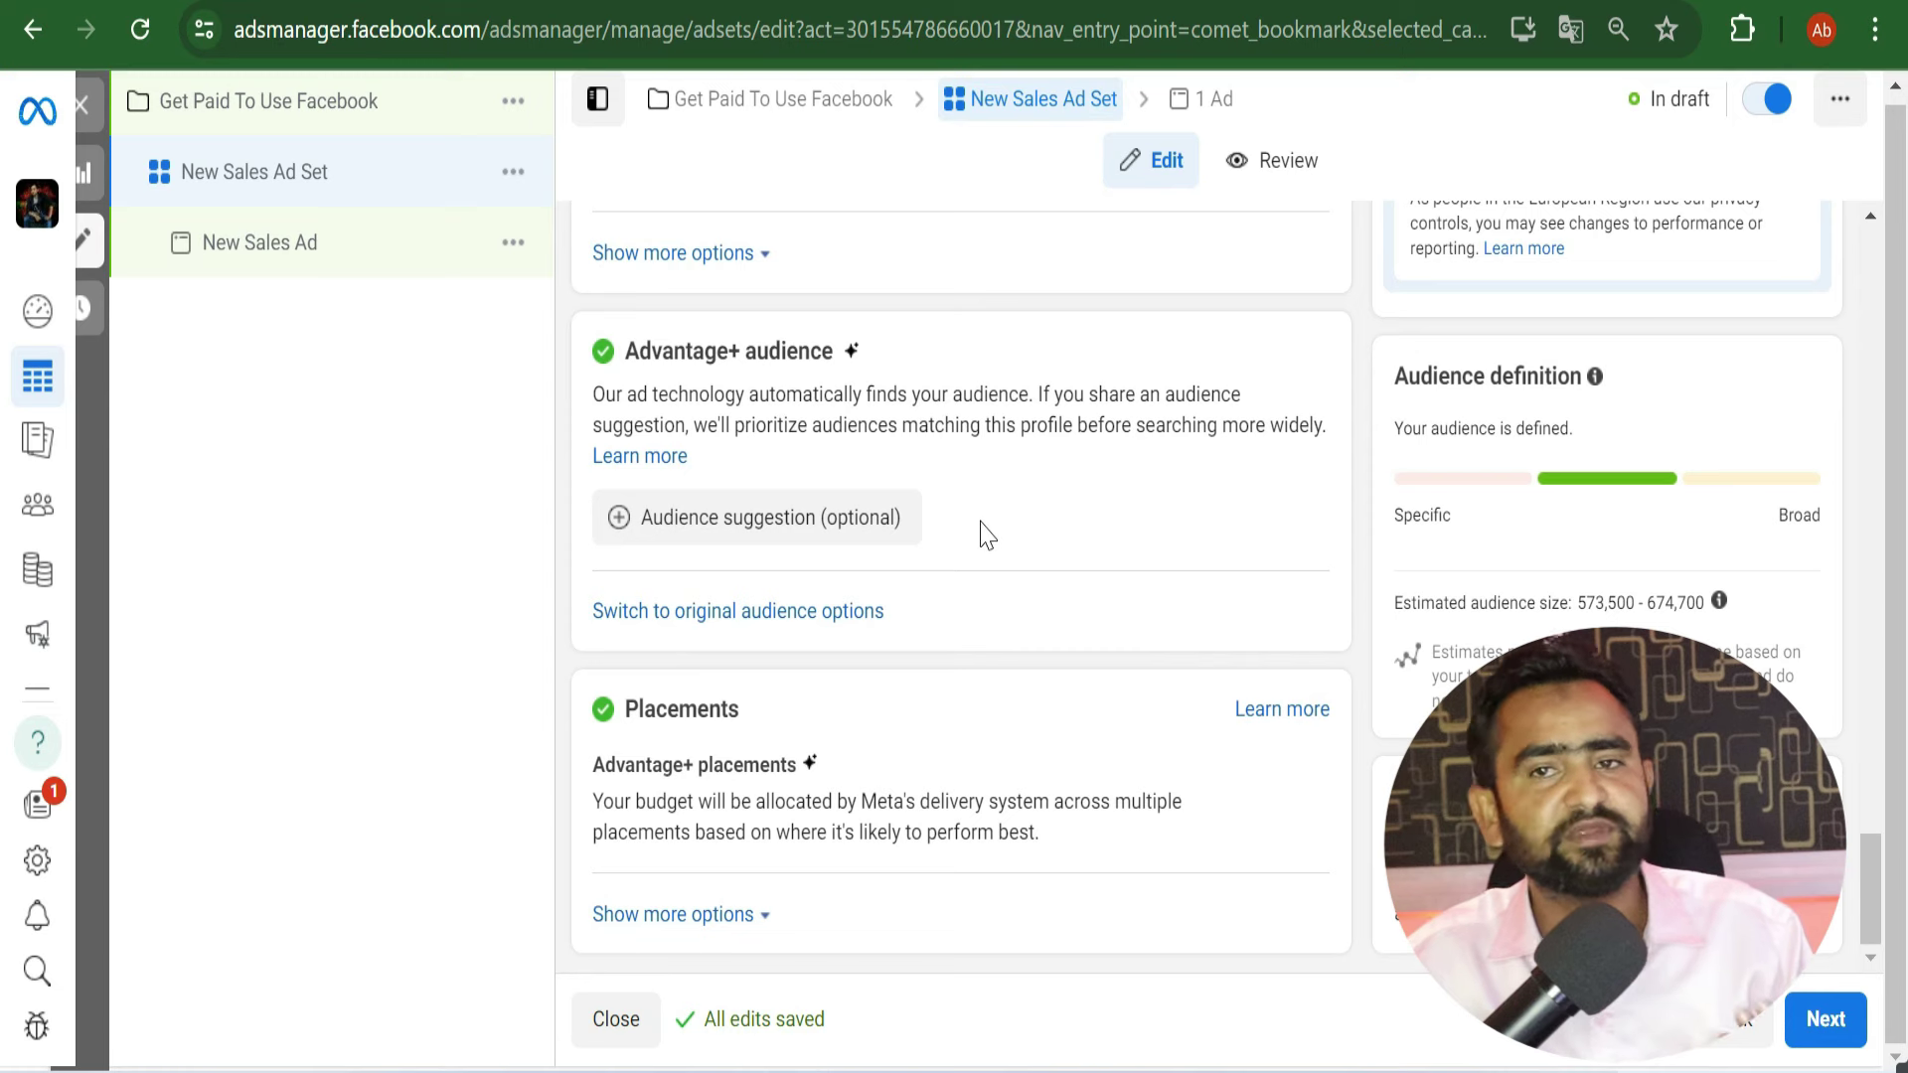
left_click(761, 612)
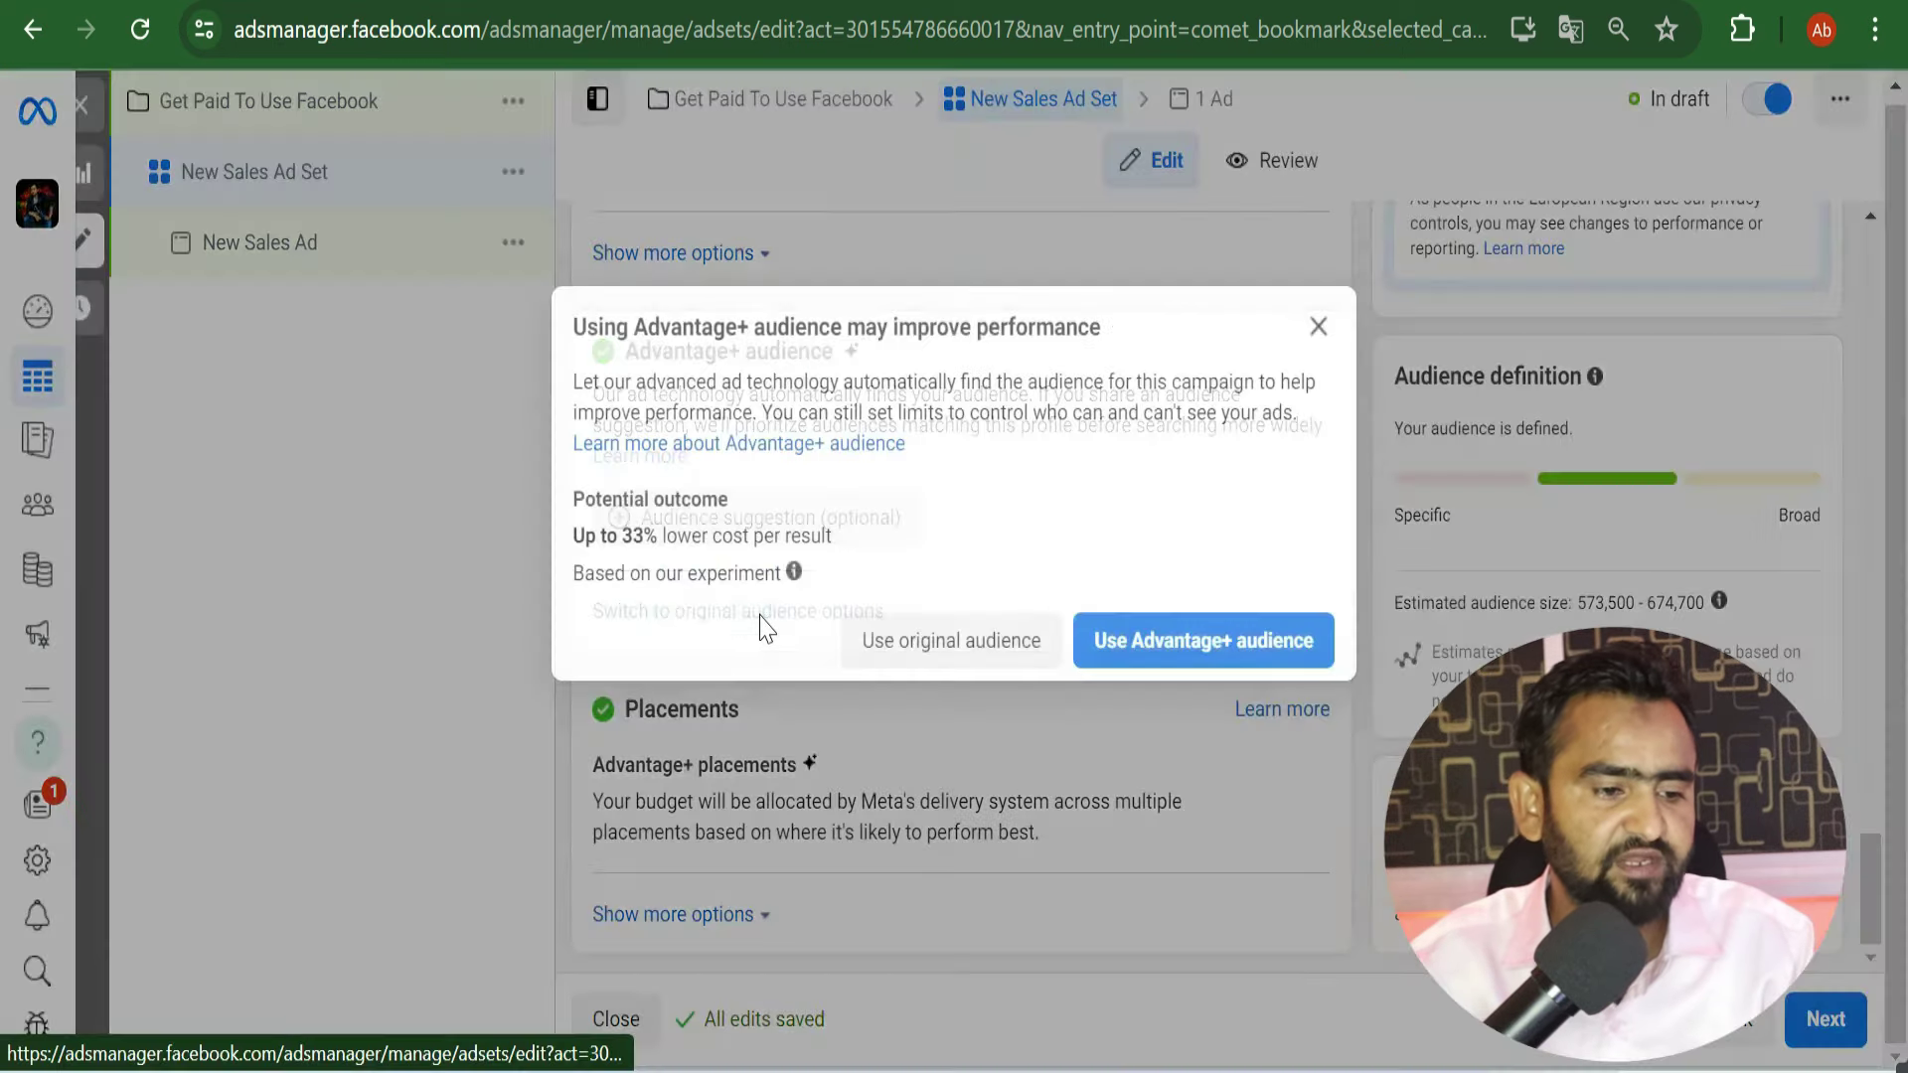
left_click(930, 656)
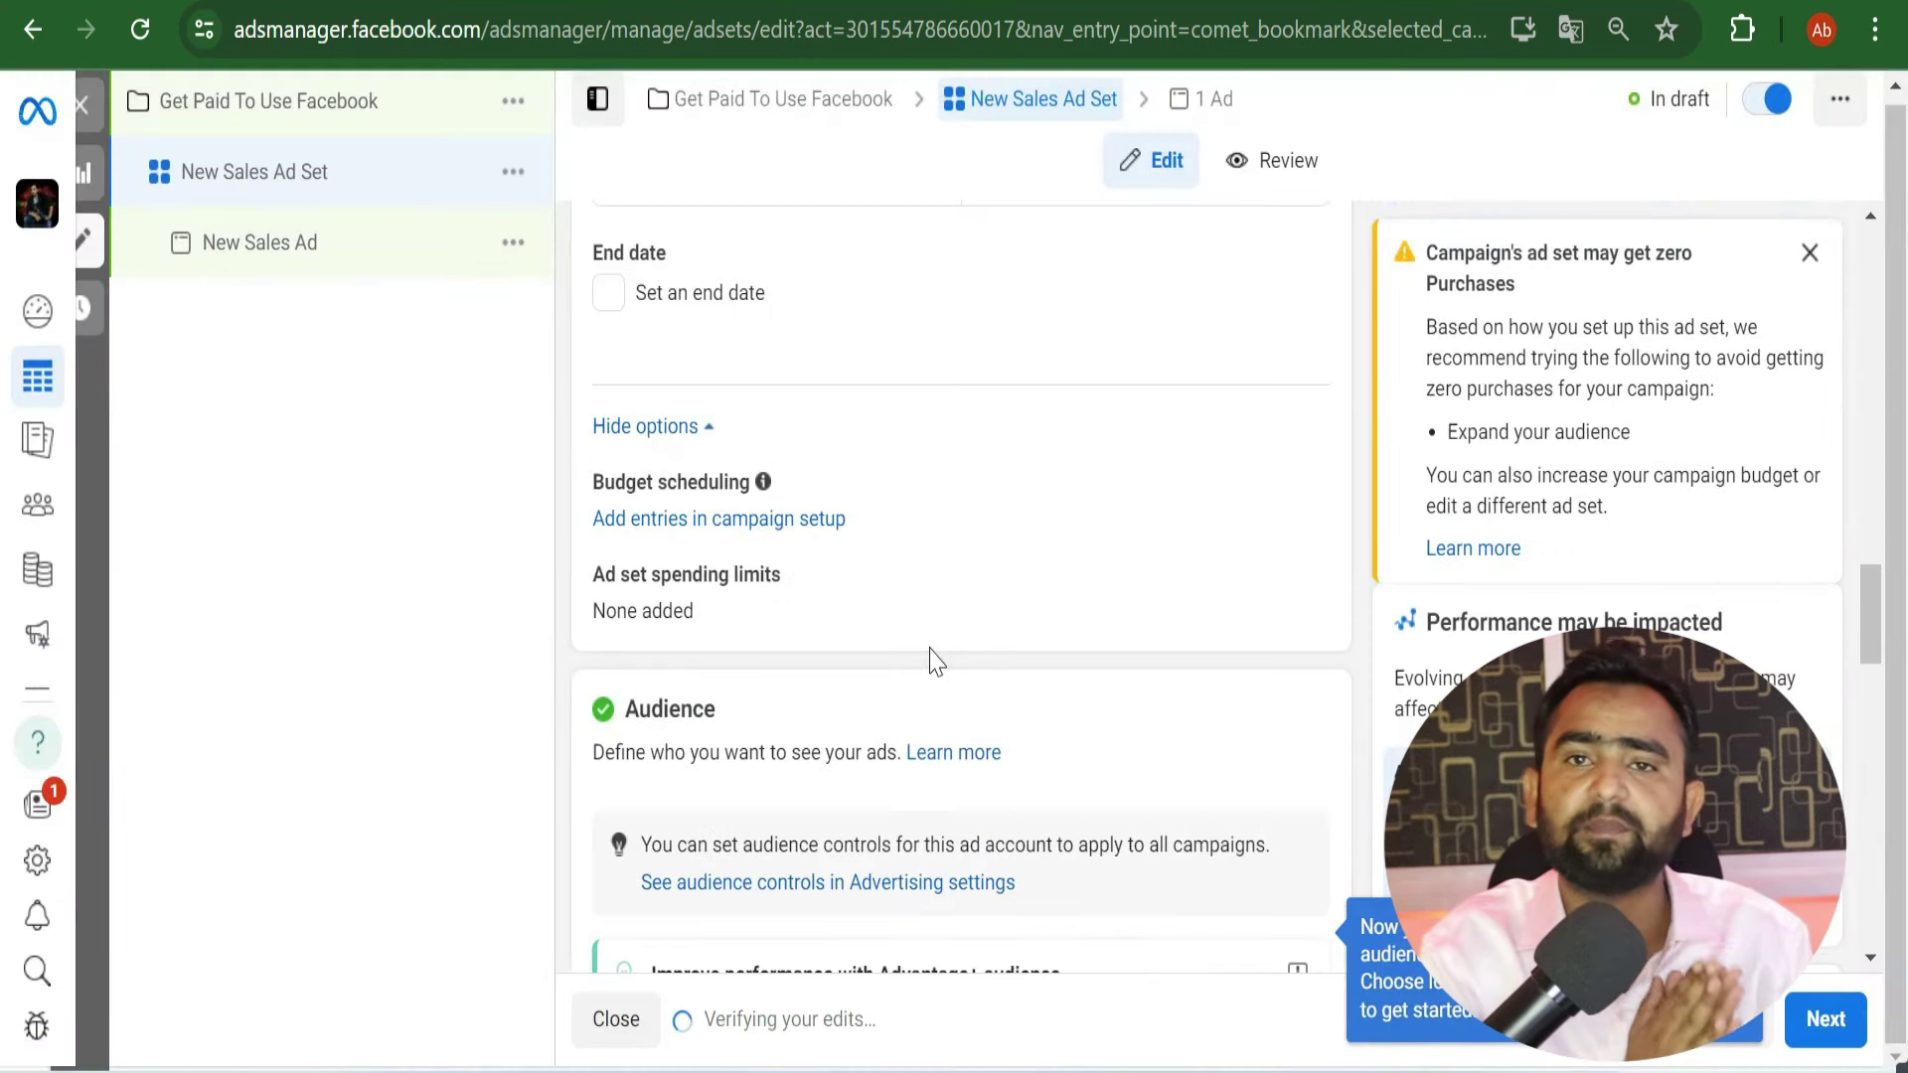
Step: Set the audience age range to 20–45 and open the gender setting for editing
scroll(1123, 551, "down", 3)
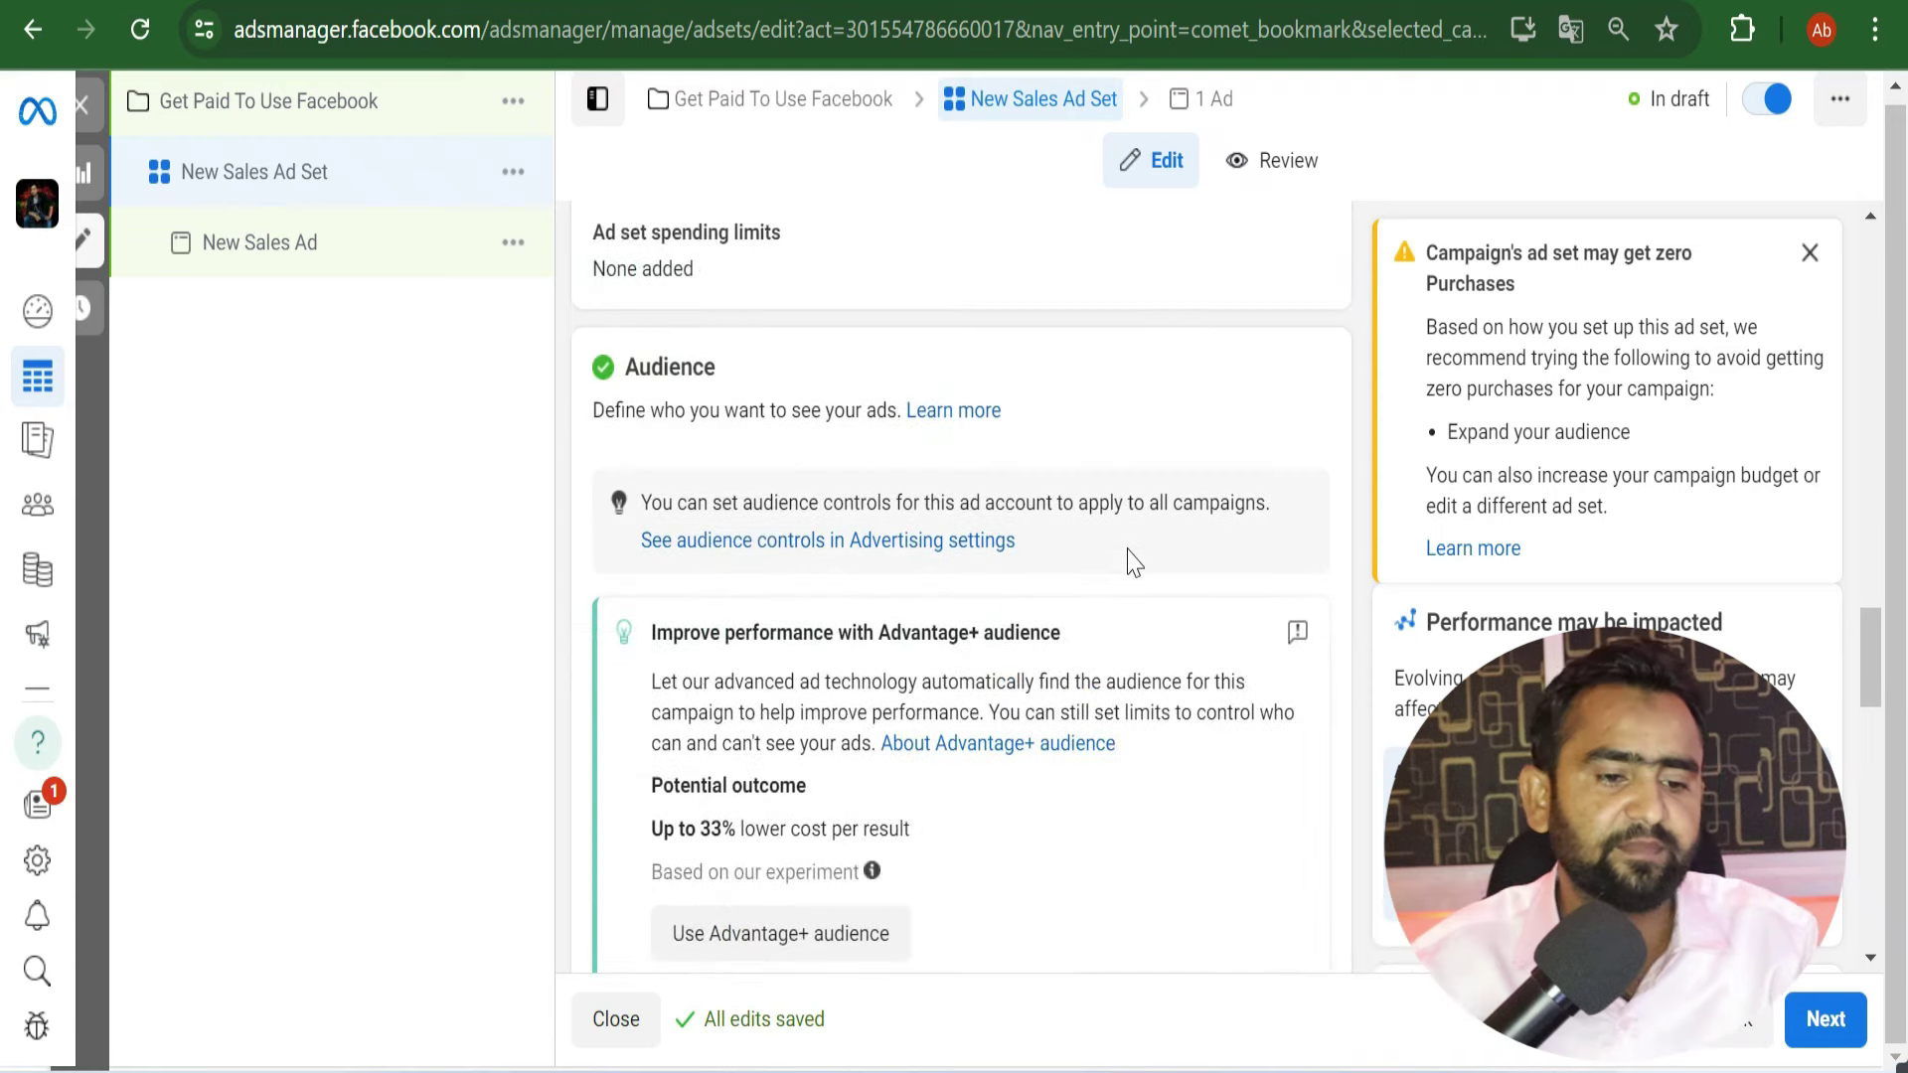
scroll(1148, 586, "down", 6)
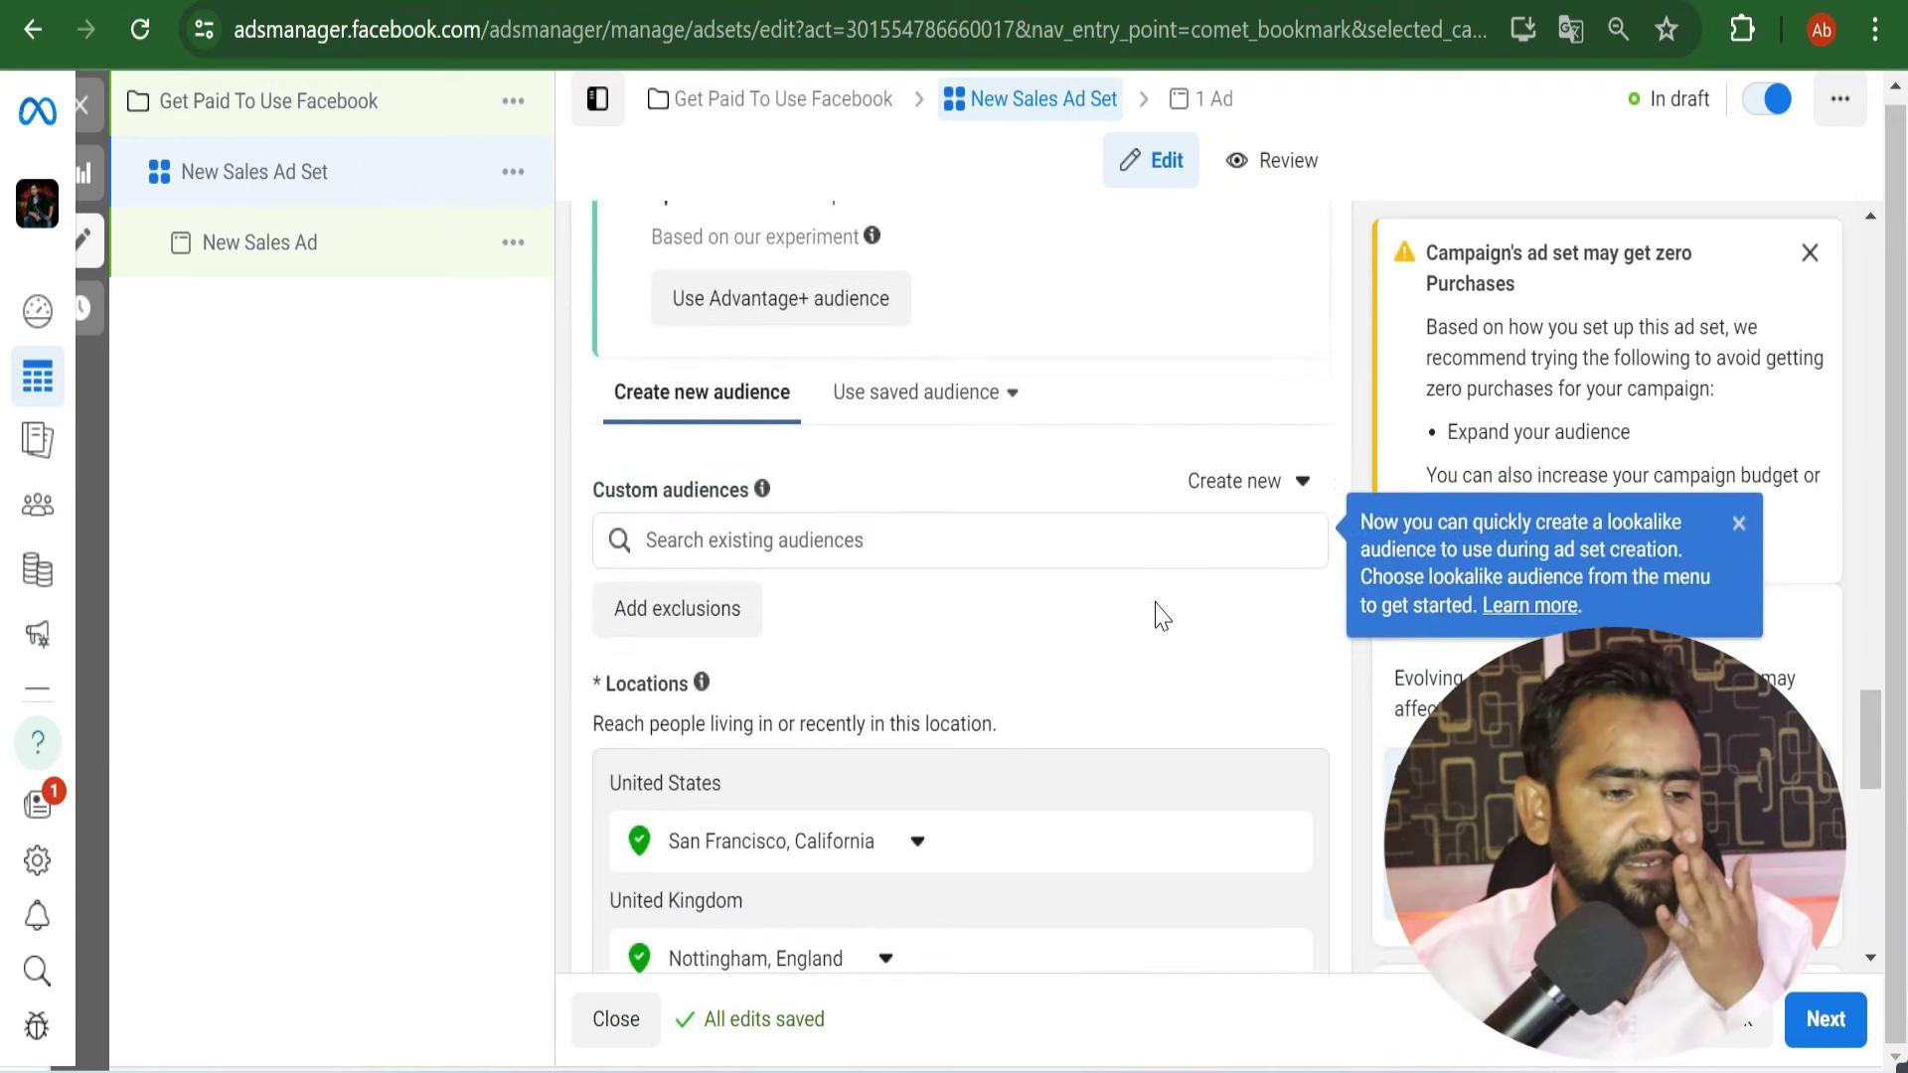
scroll(1162, 616, "down", 1)
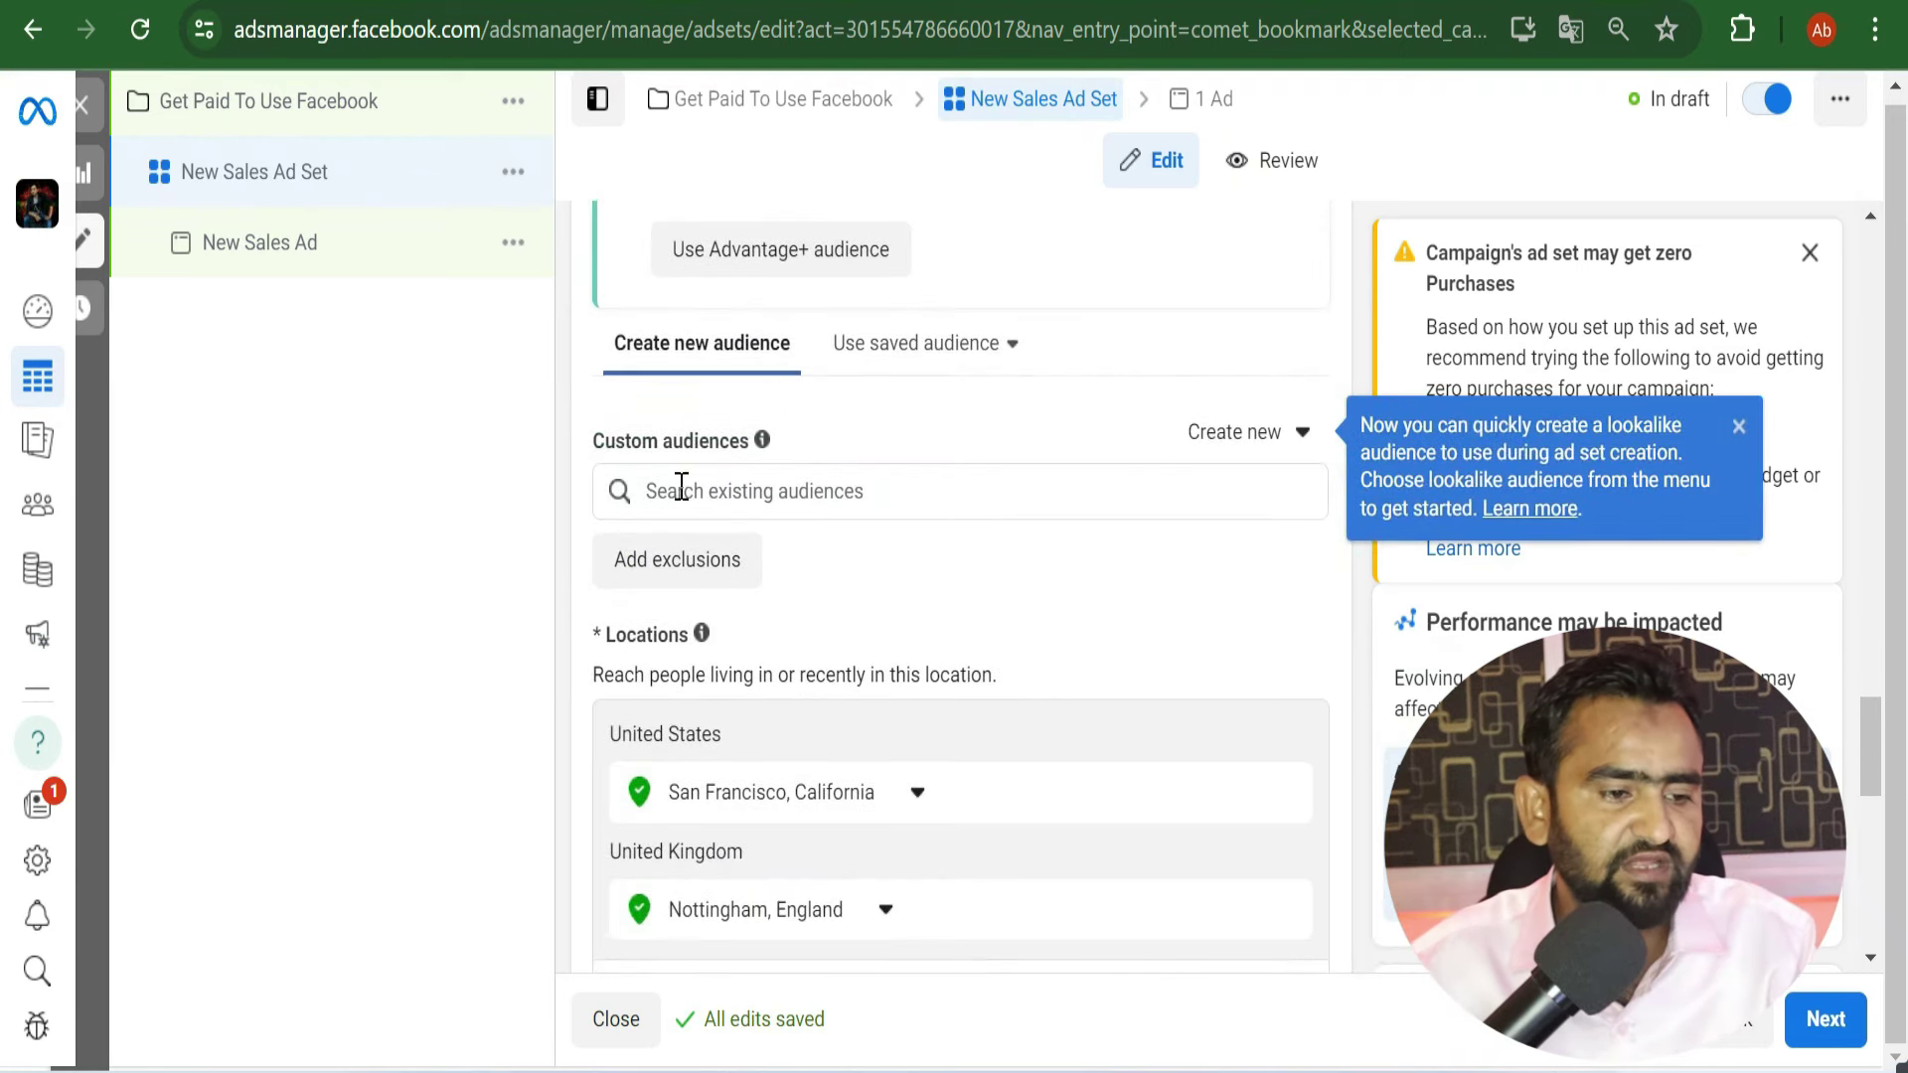
scroll(1028, 542, "up", 3)
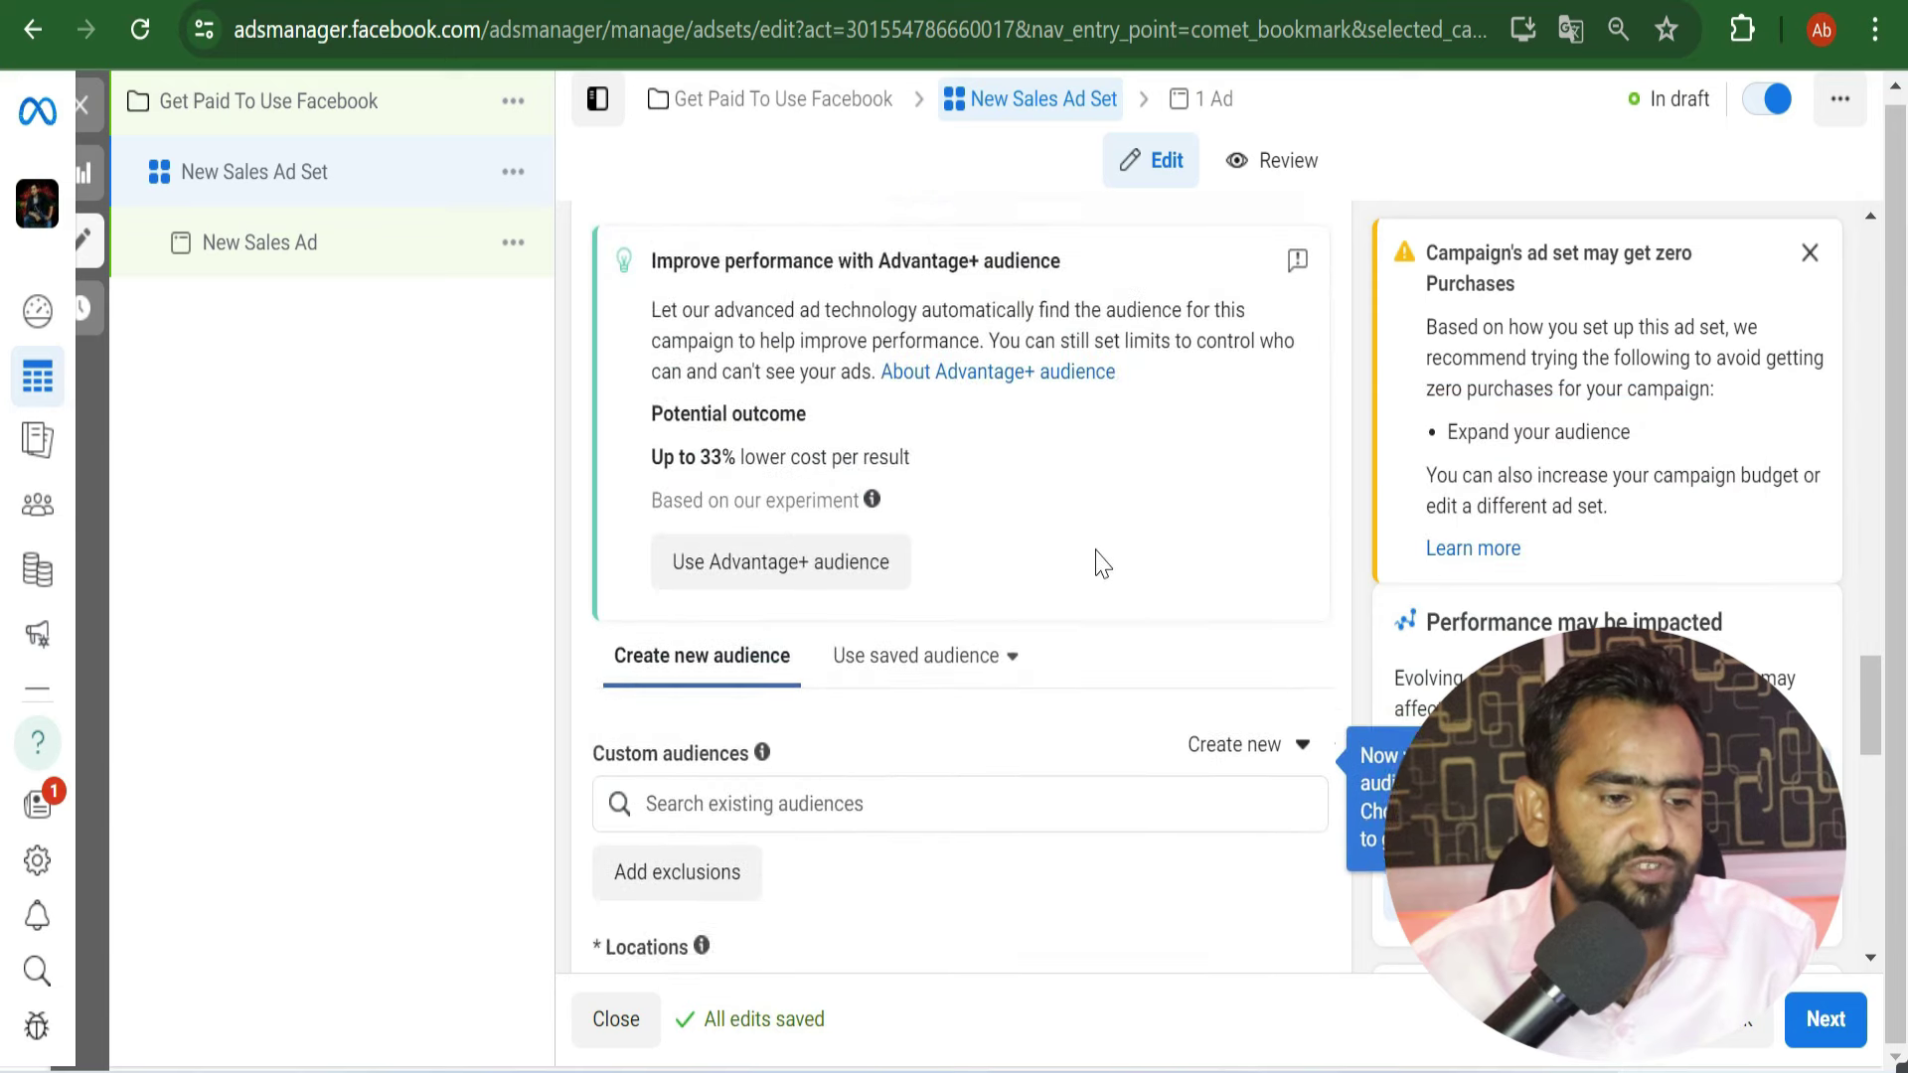
scroll(1093, 571, "down", 6)
scroll(1073, 596, "down", 2)
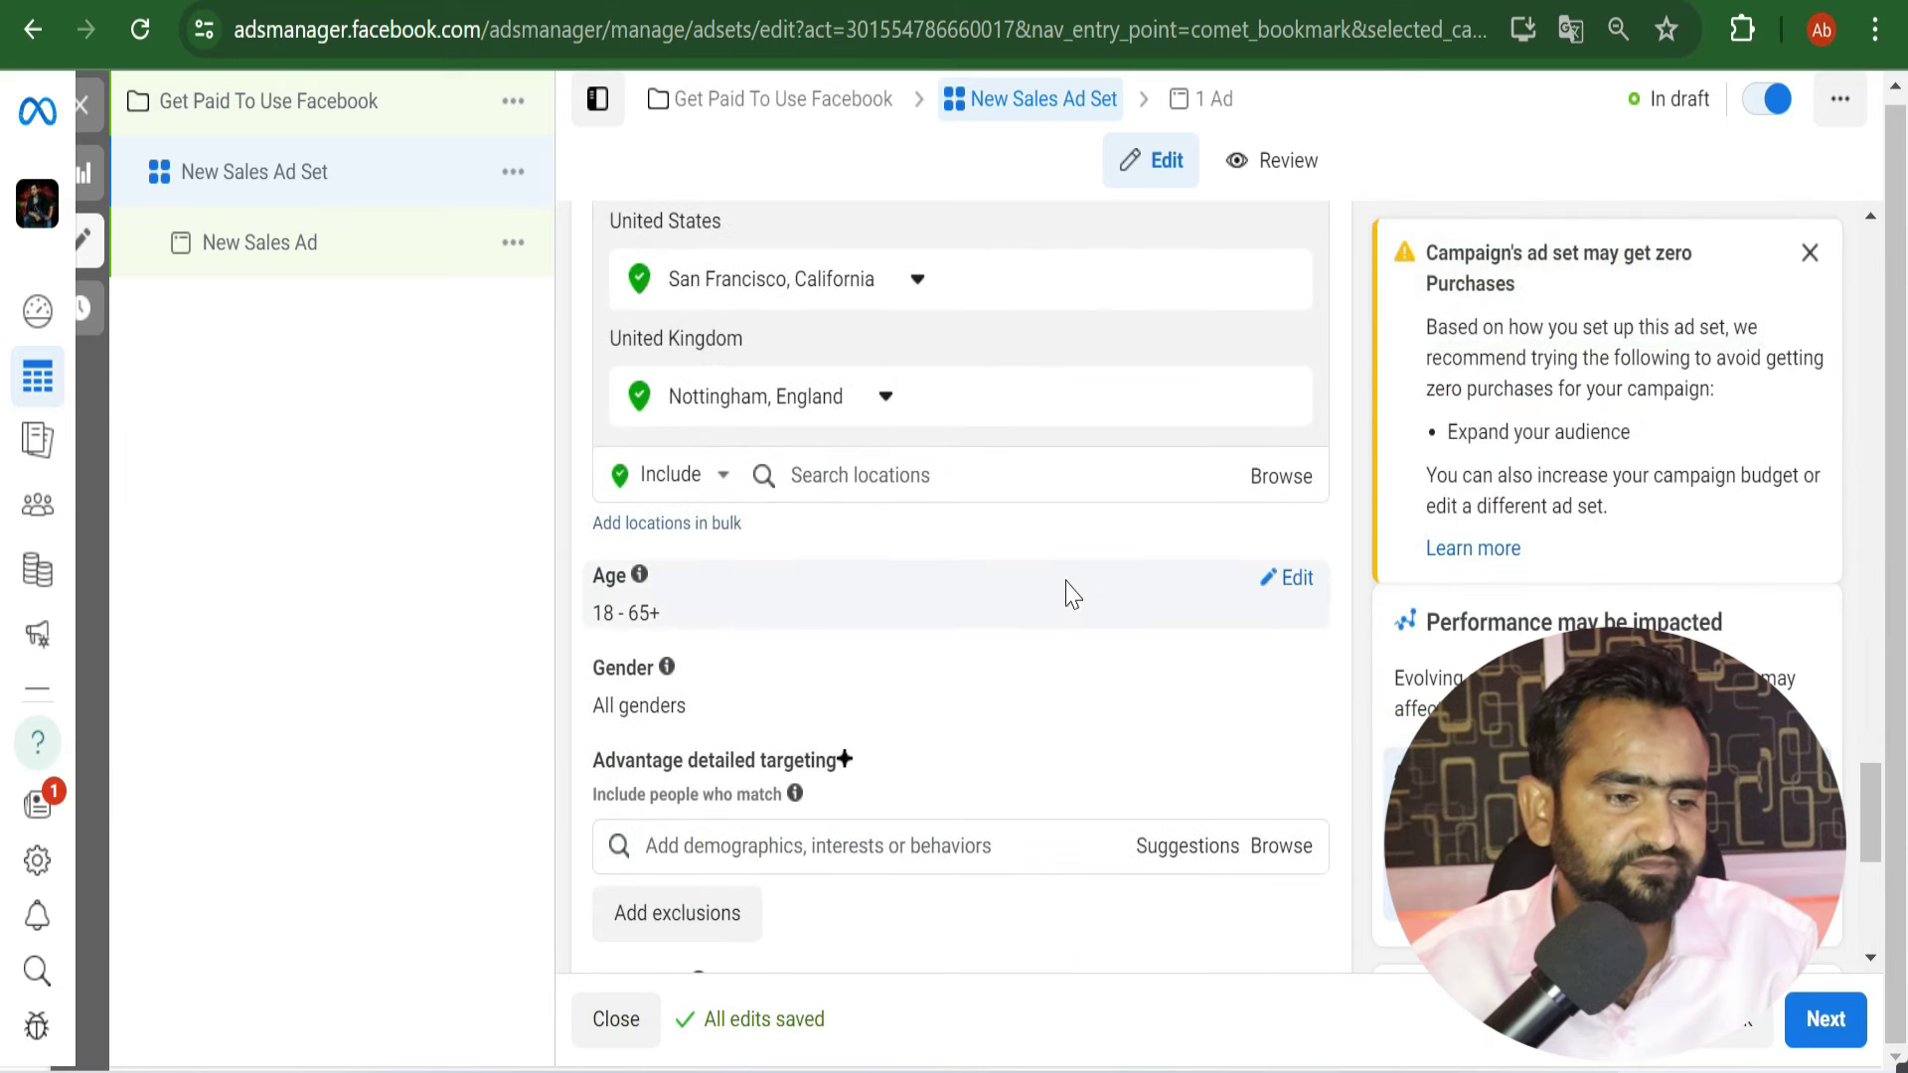
left_click(1296, 581)
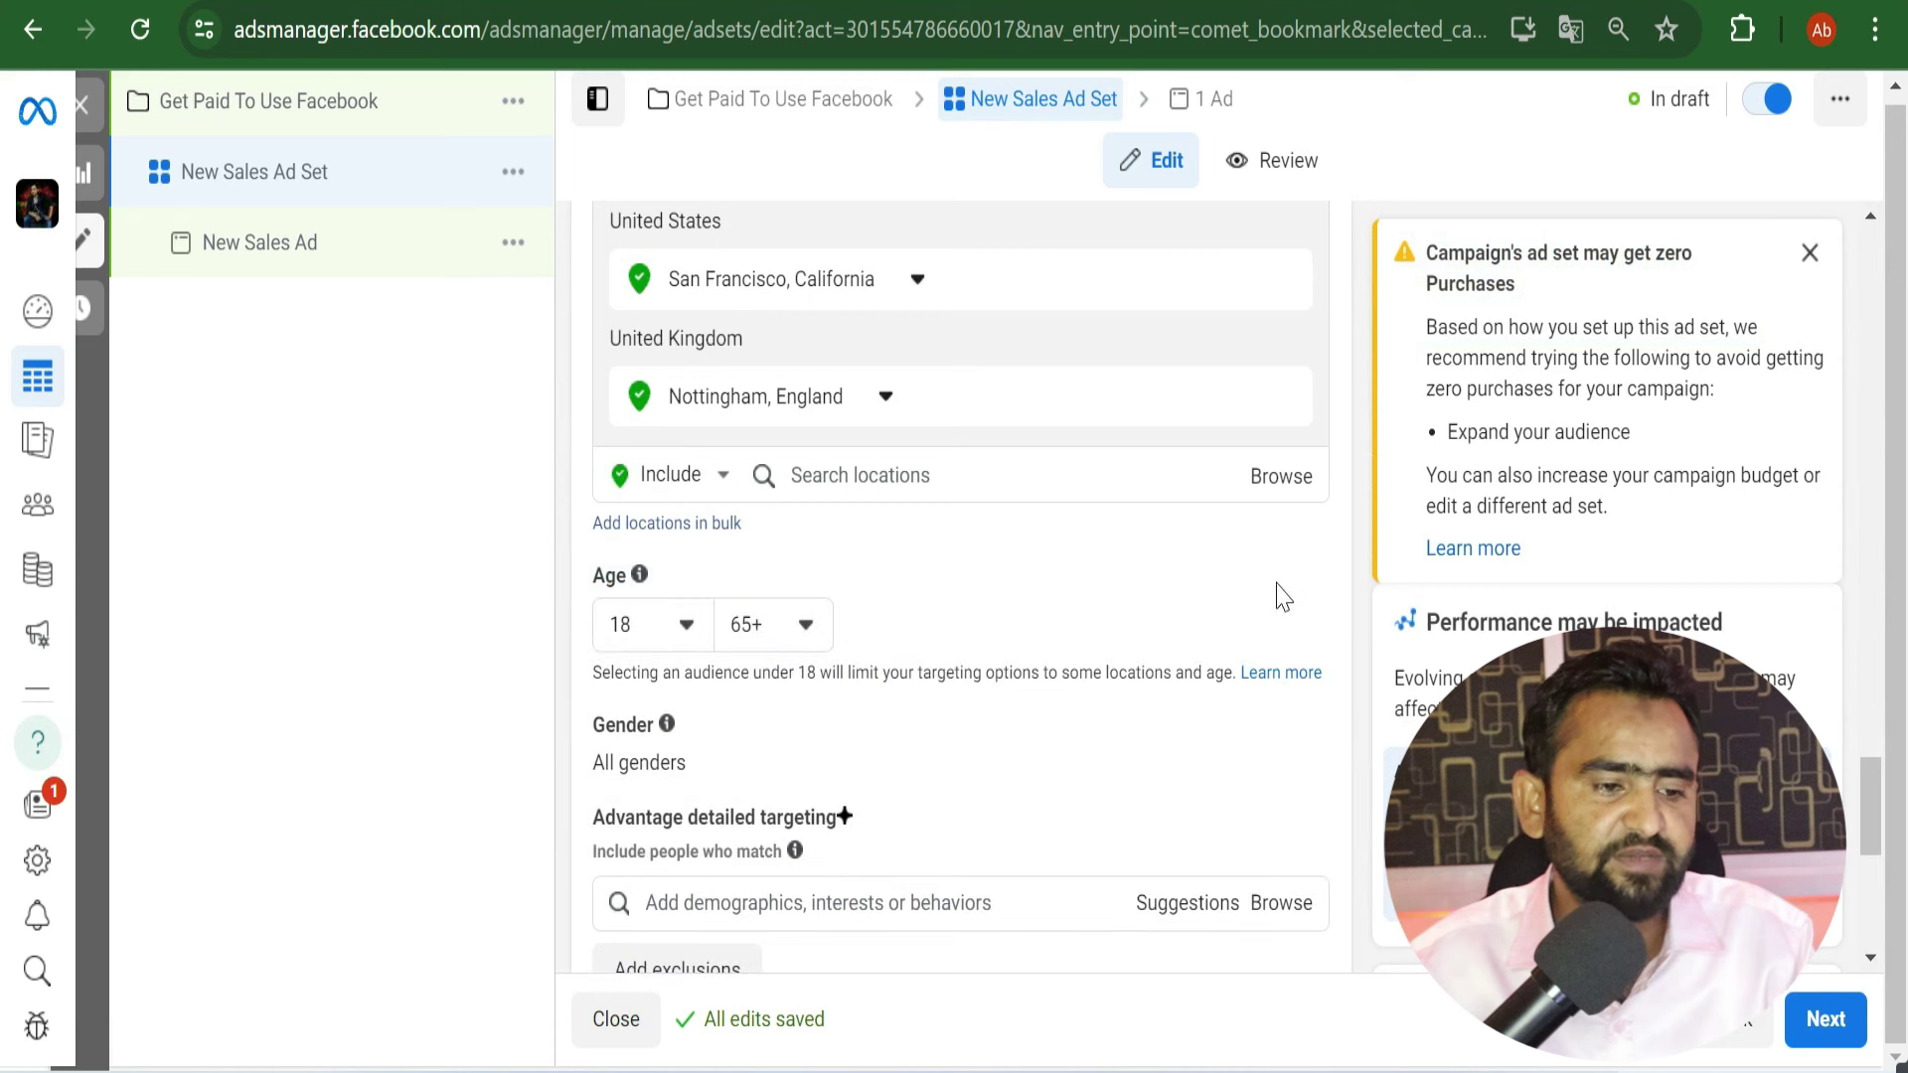
left_click(686, 626)
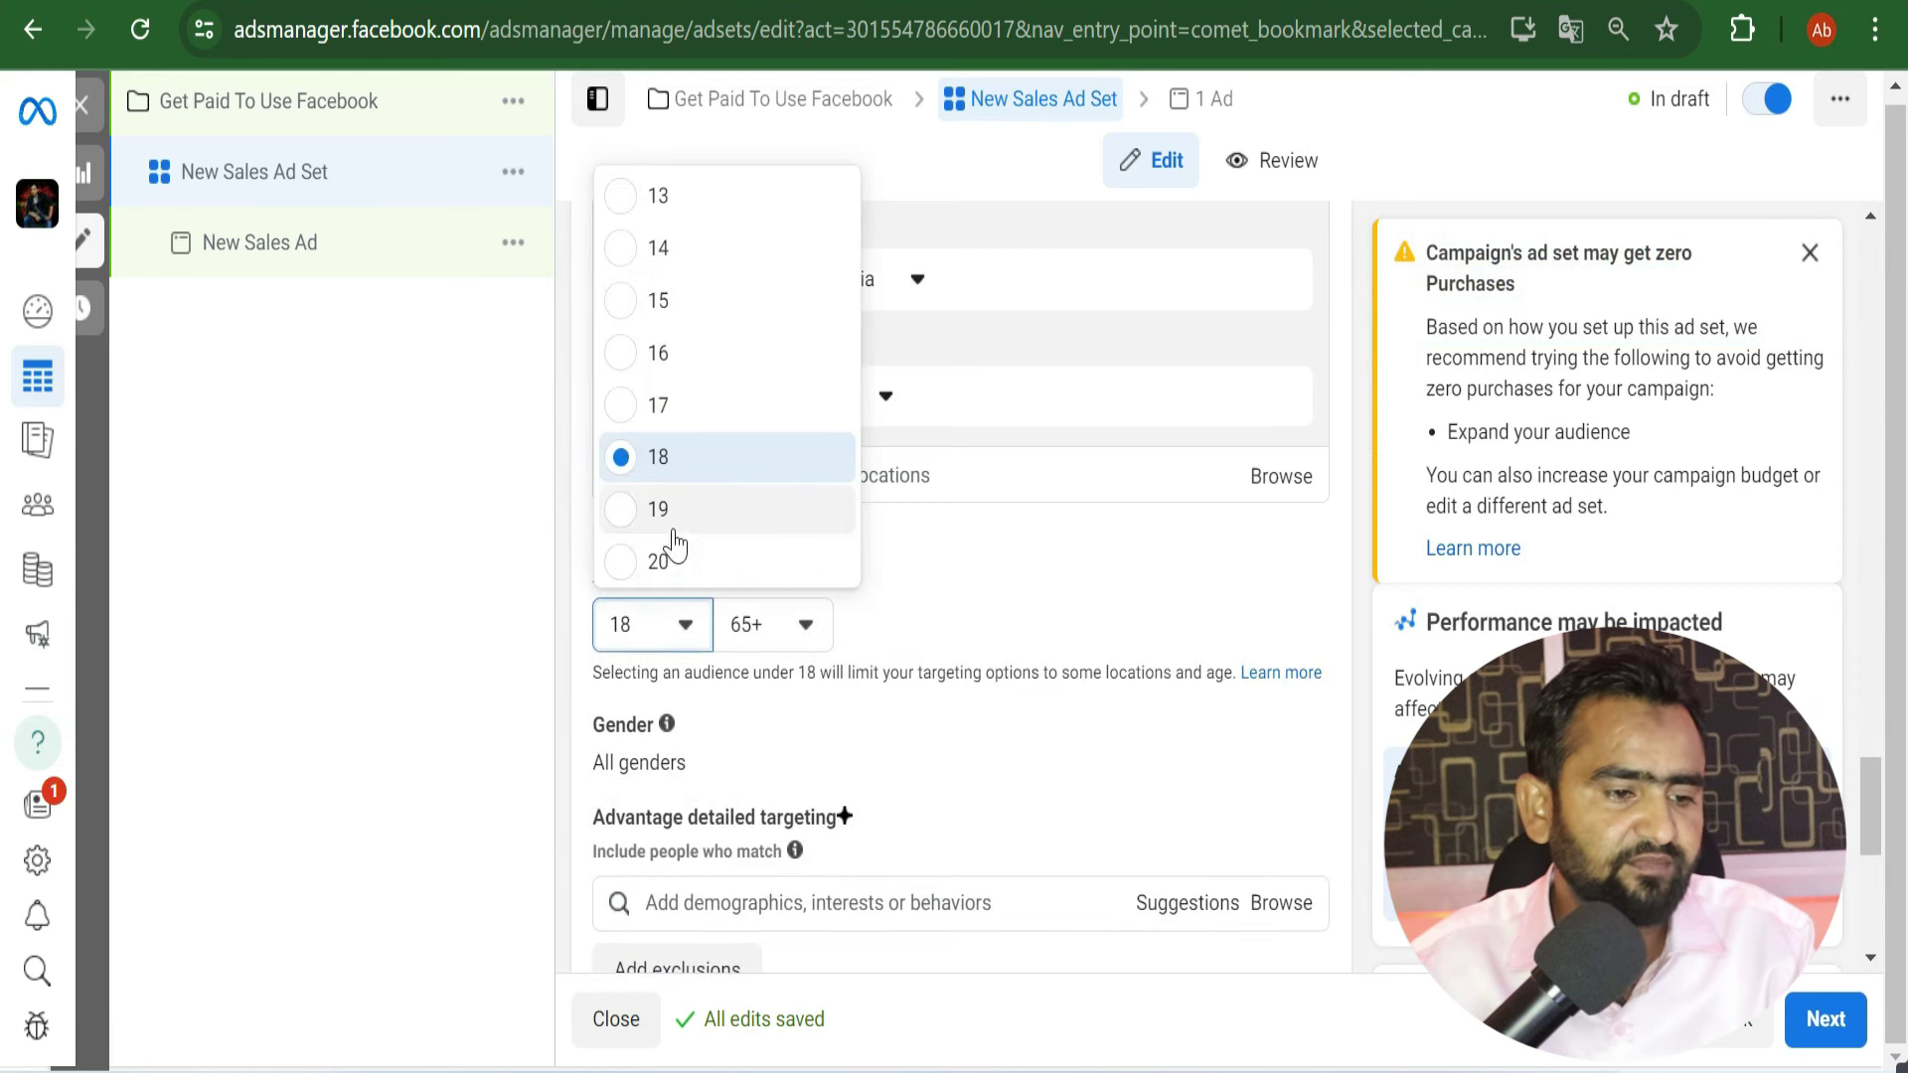
left_click(806, 626)
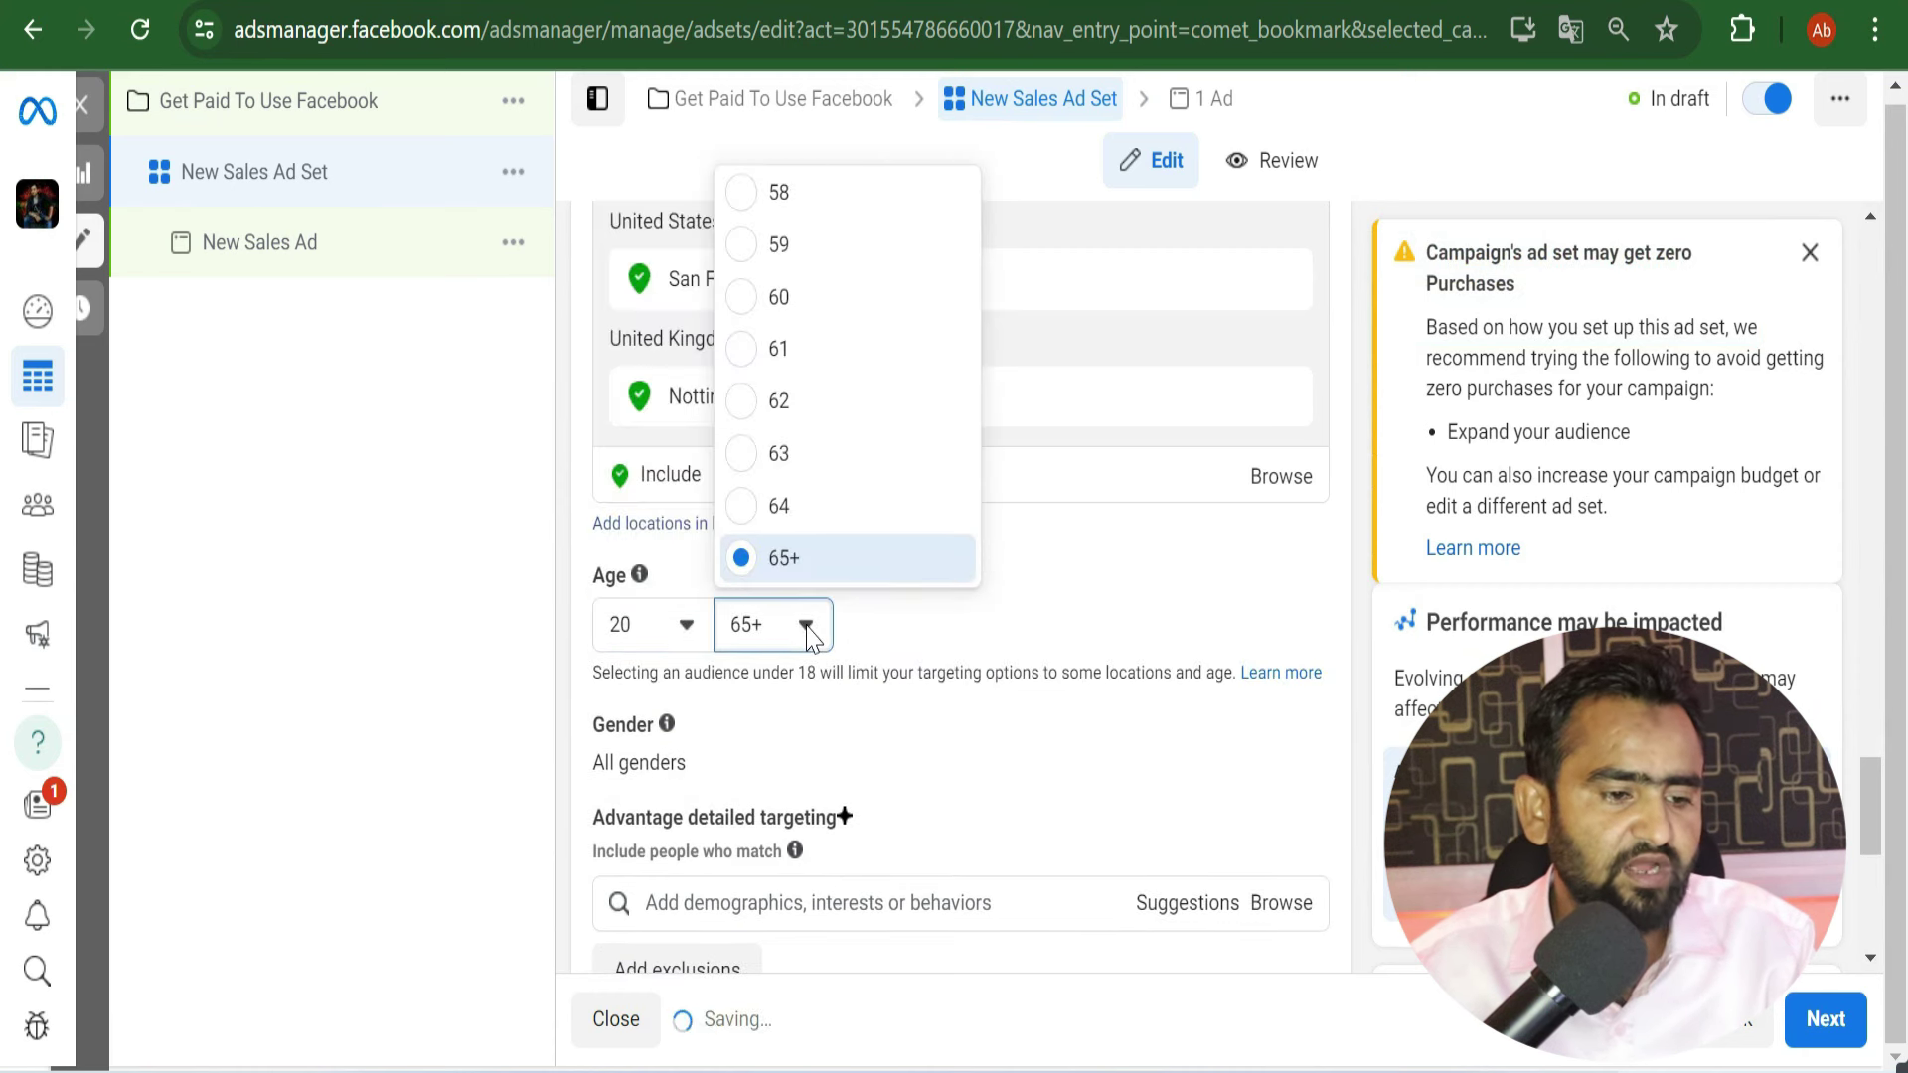
scroll(845, 368, "up", 5)
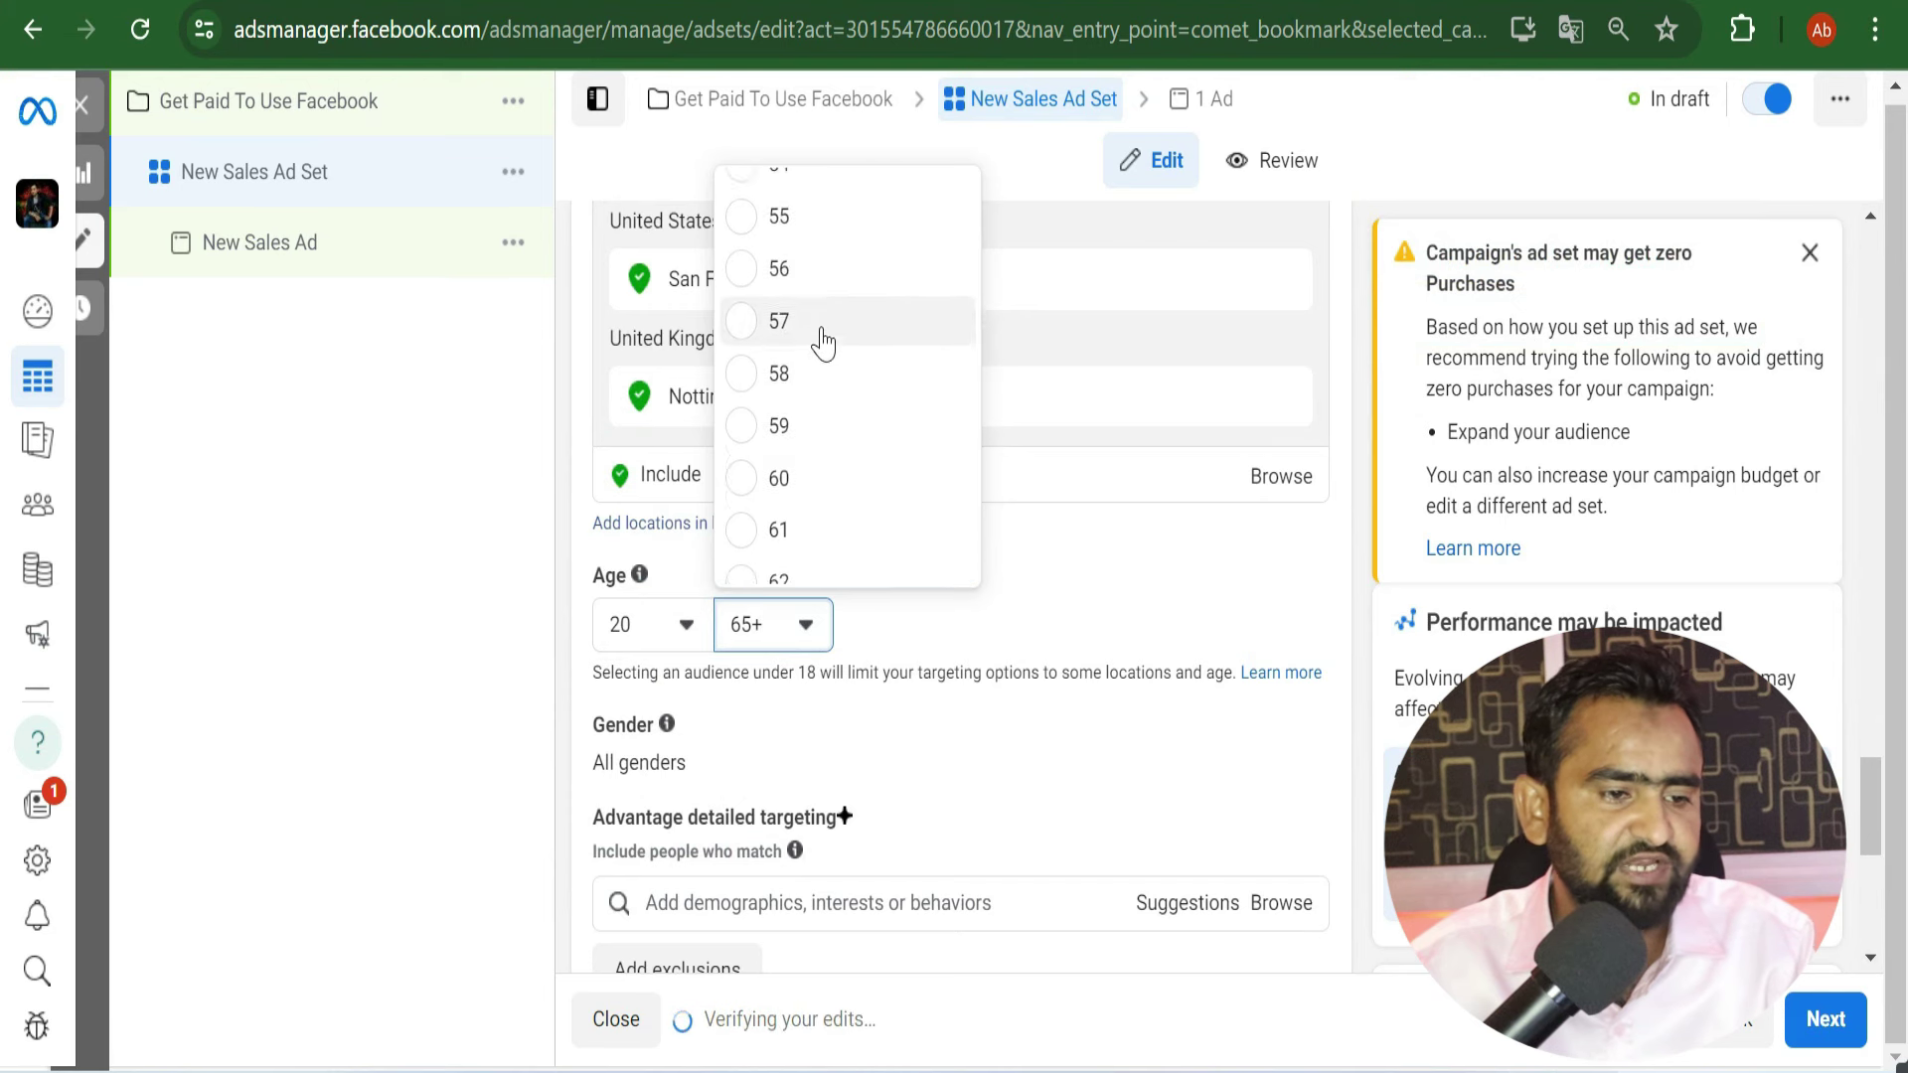
scroll(823, 368, "up", 5)
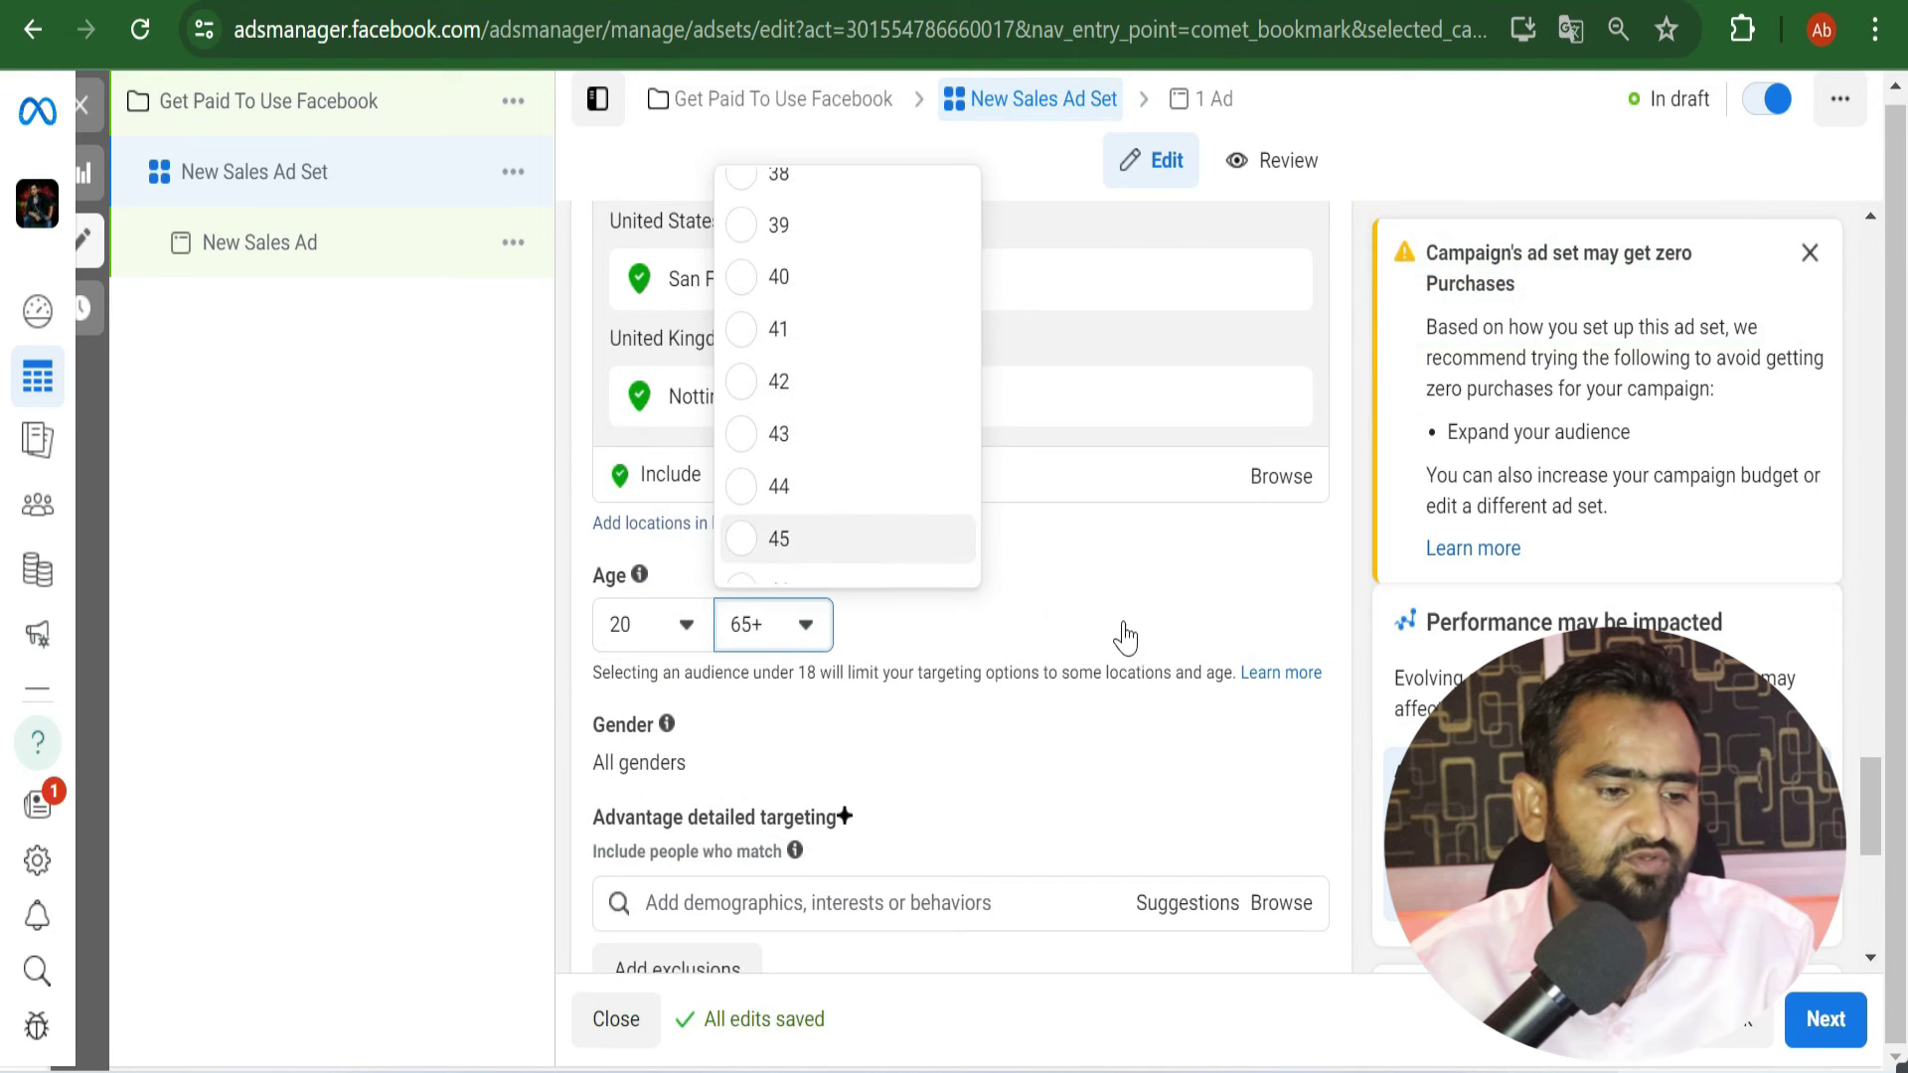
key("Return")
scroll(1146, 613, "down", 2)
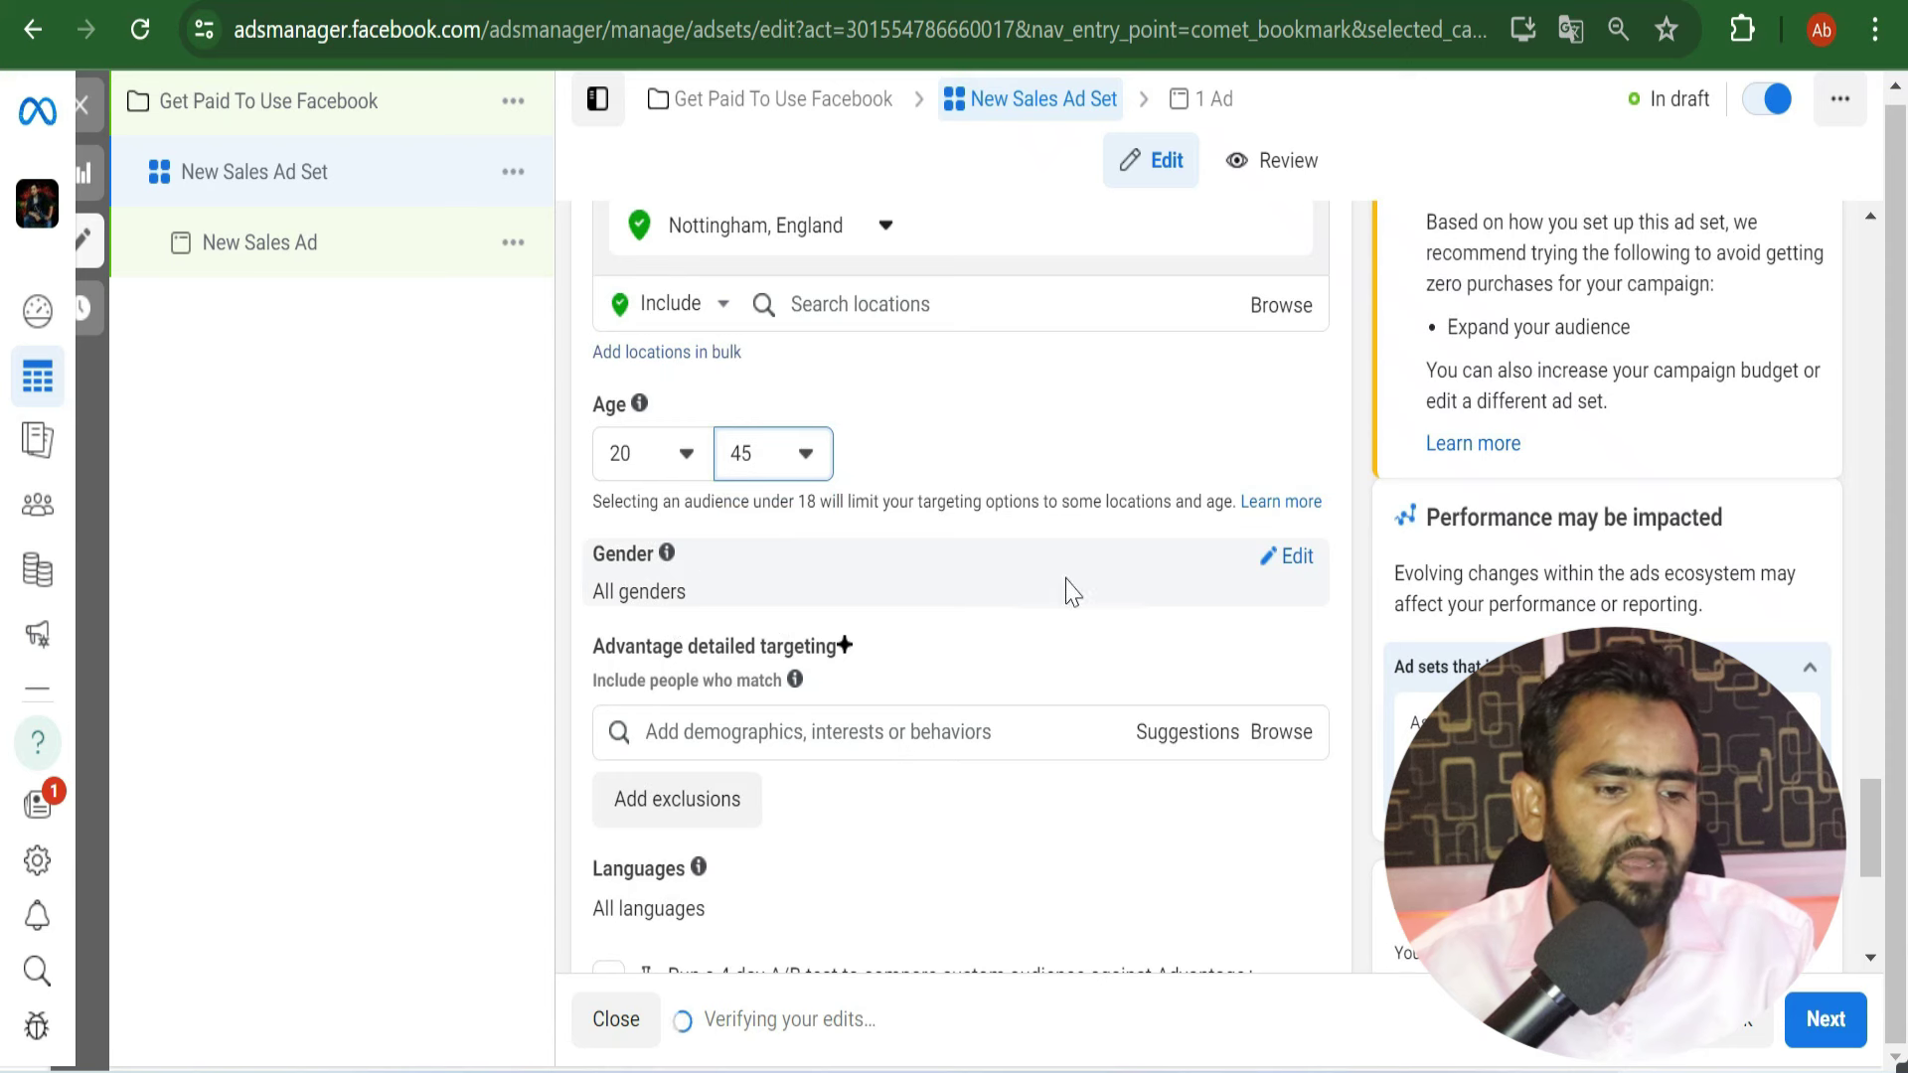
left_click(1295, 557)
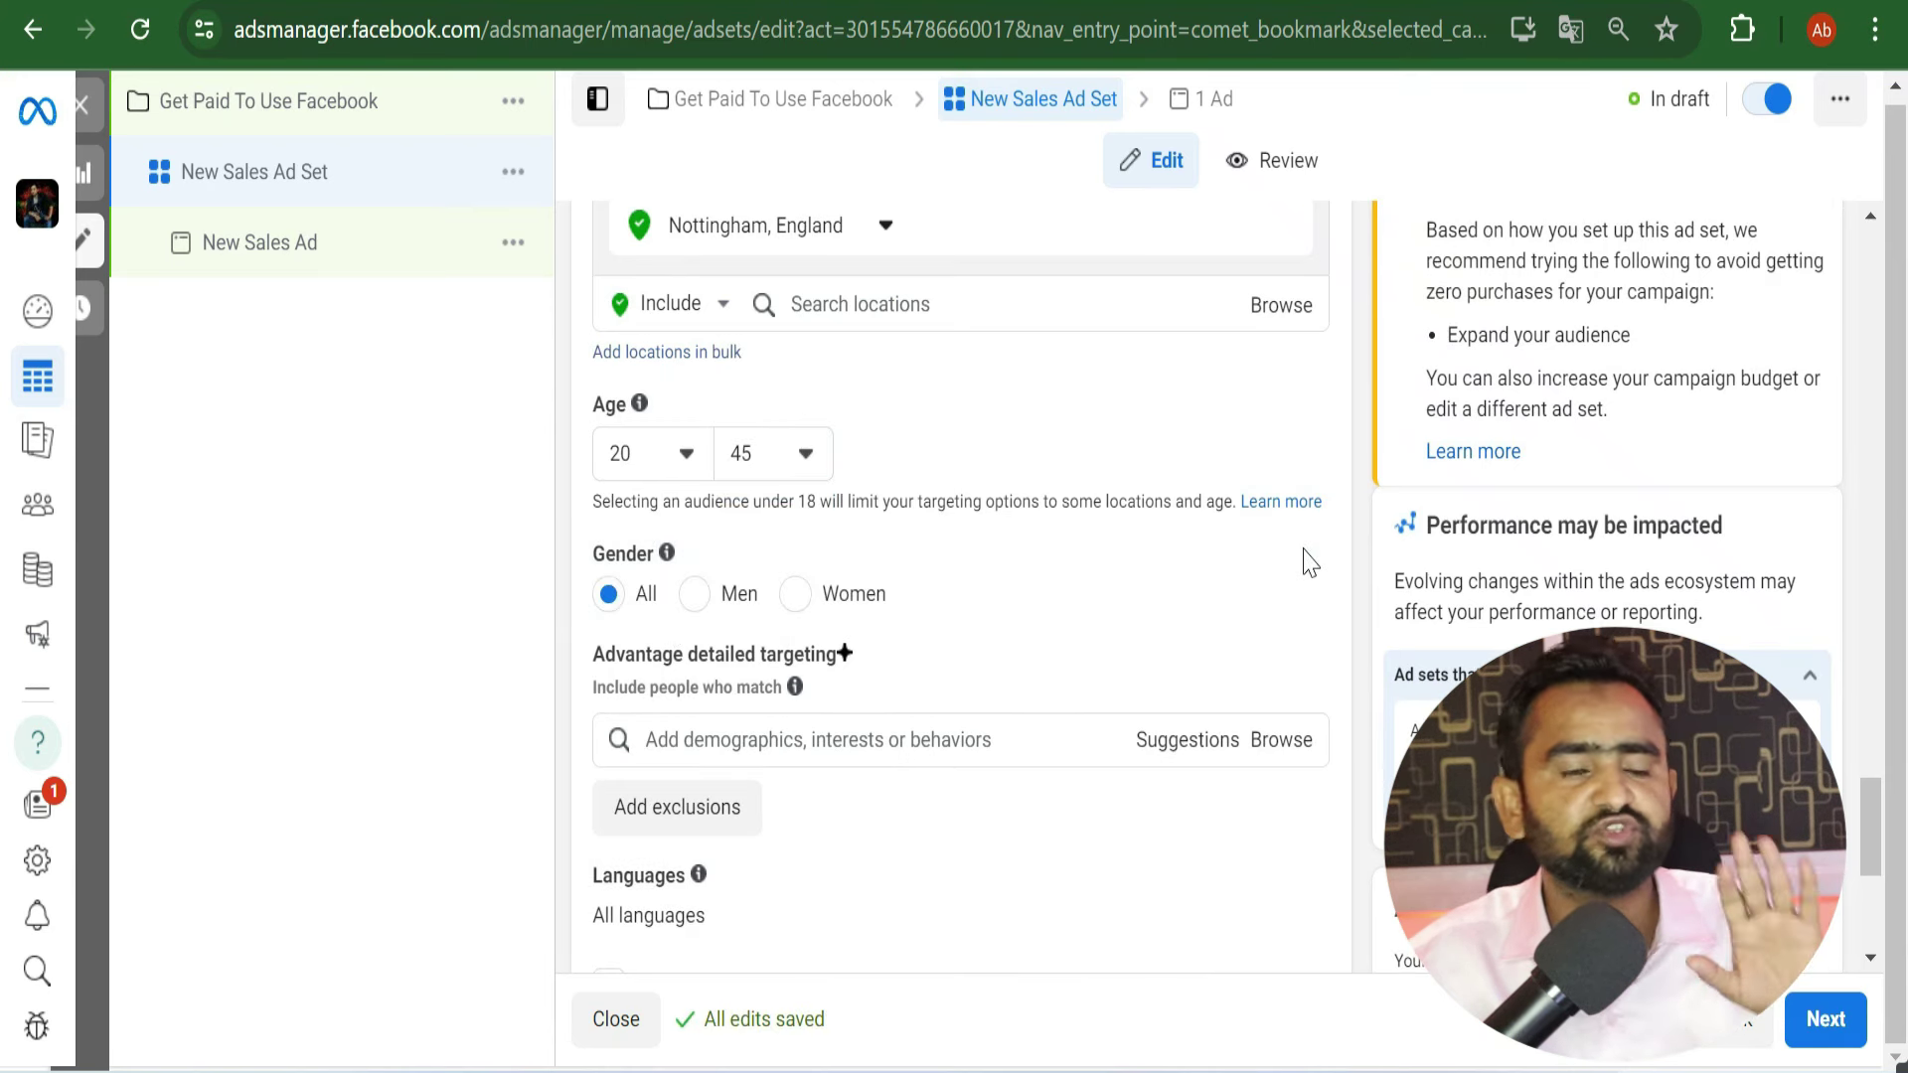
Step: Search the detailed targeting options for "online earning"
scroll(1256, 527, "down", 2)
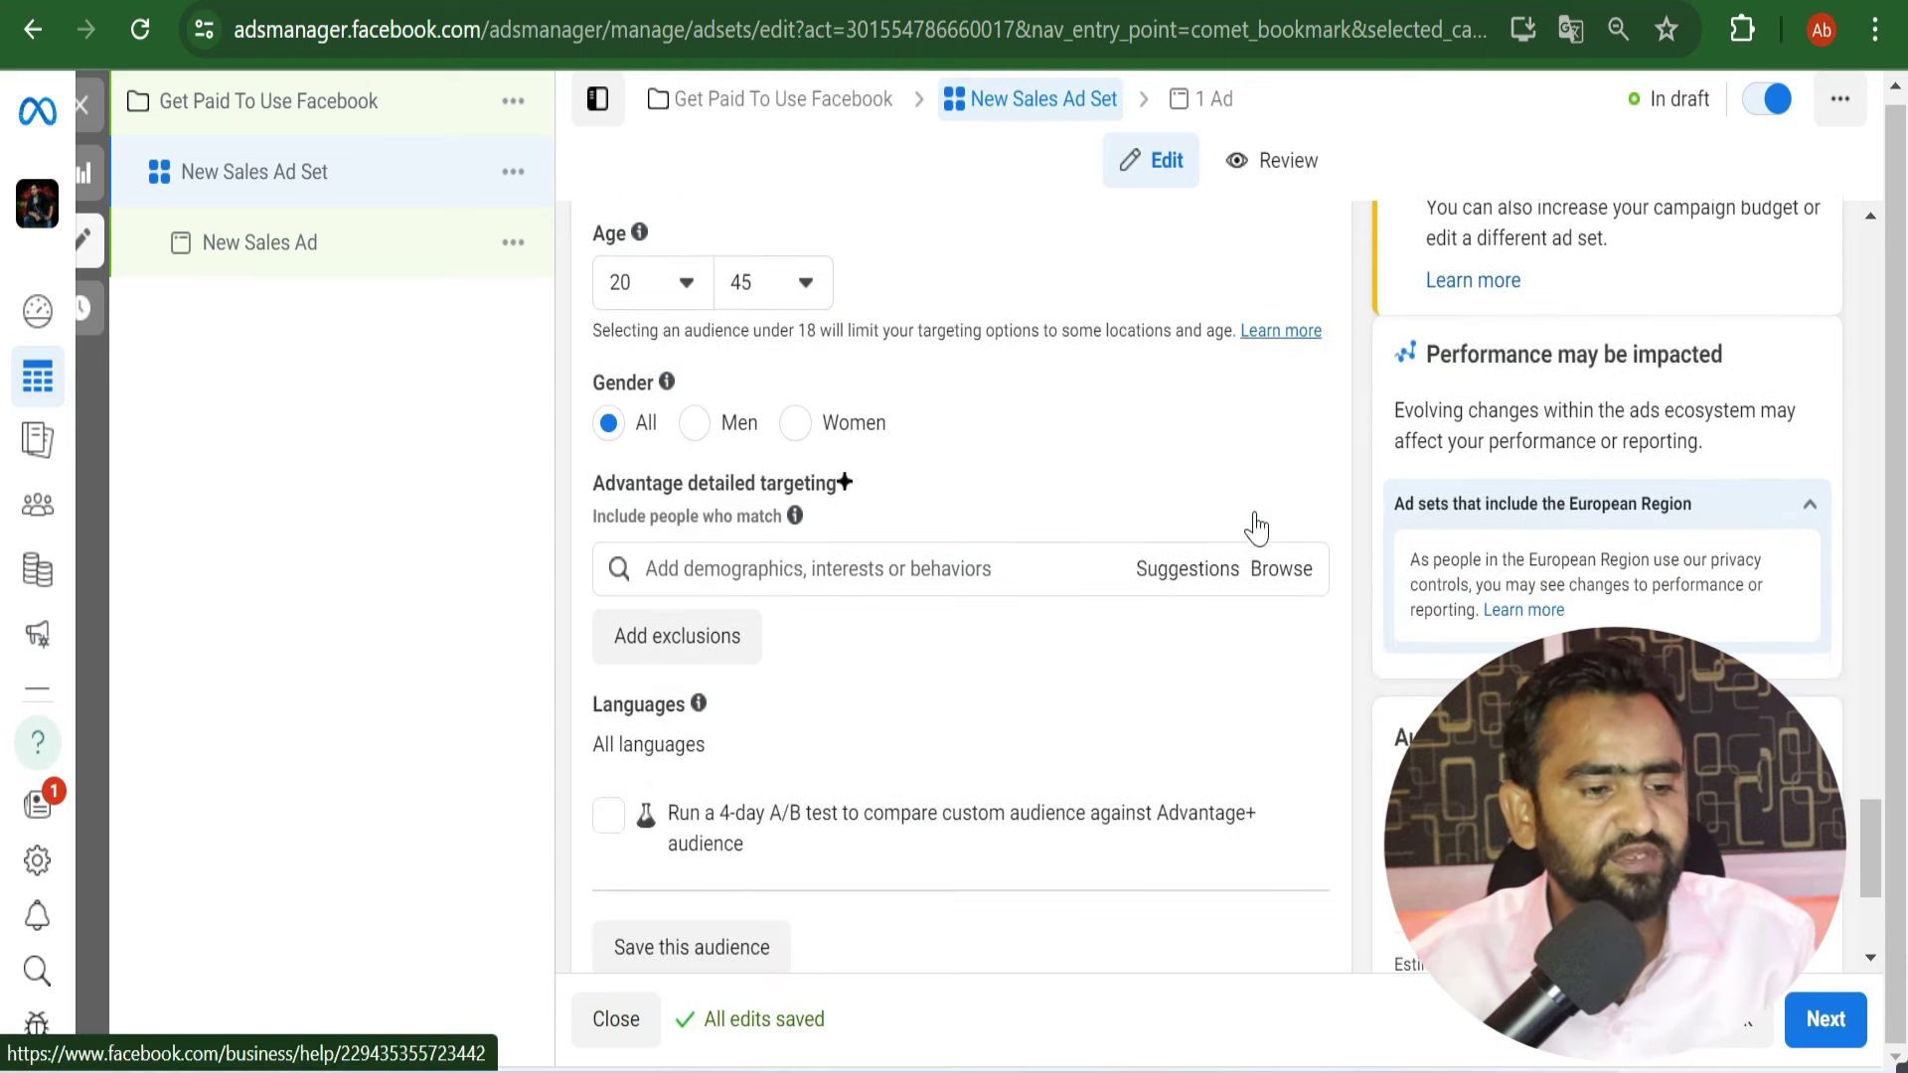
scroll(861, 562, "down", 2)
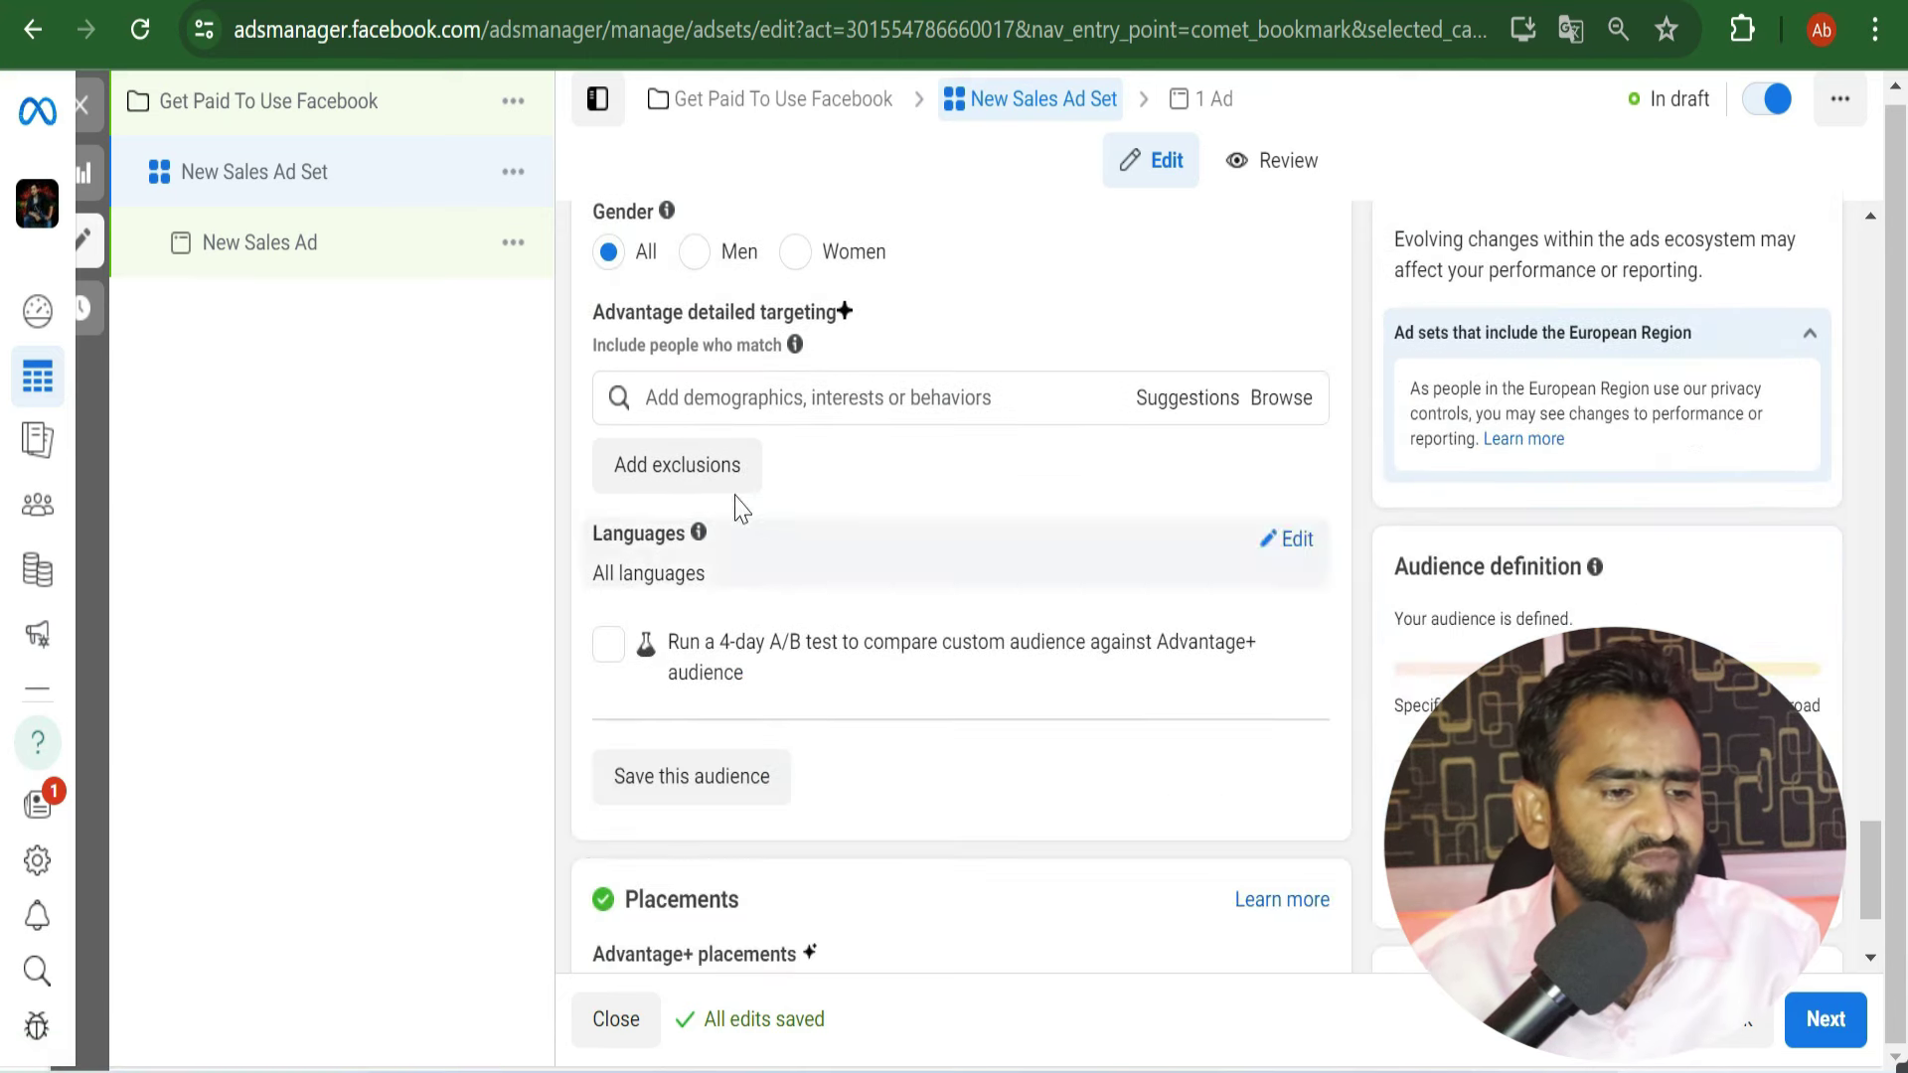
left_click(911, 403)
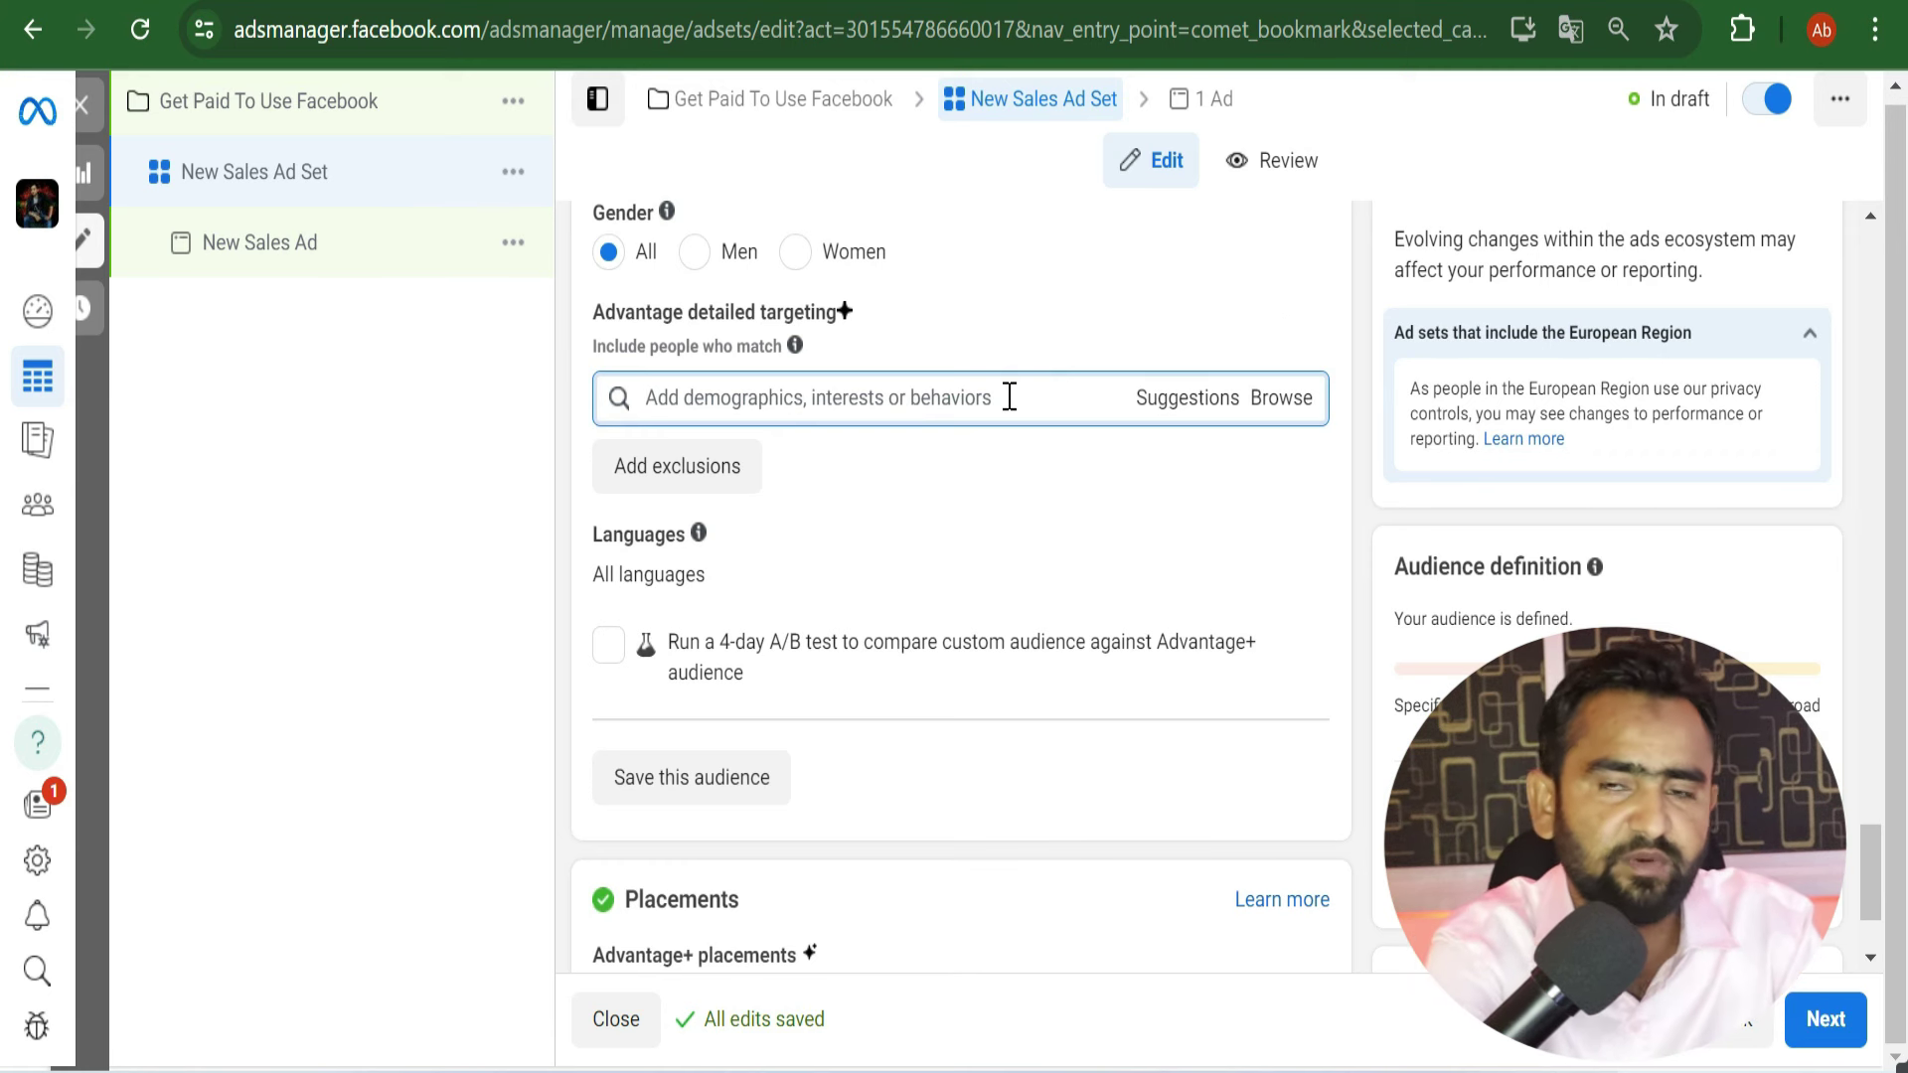
type("online earning")
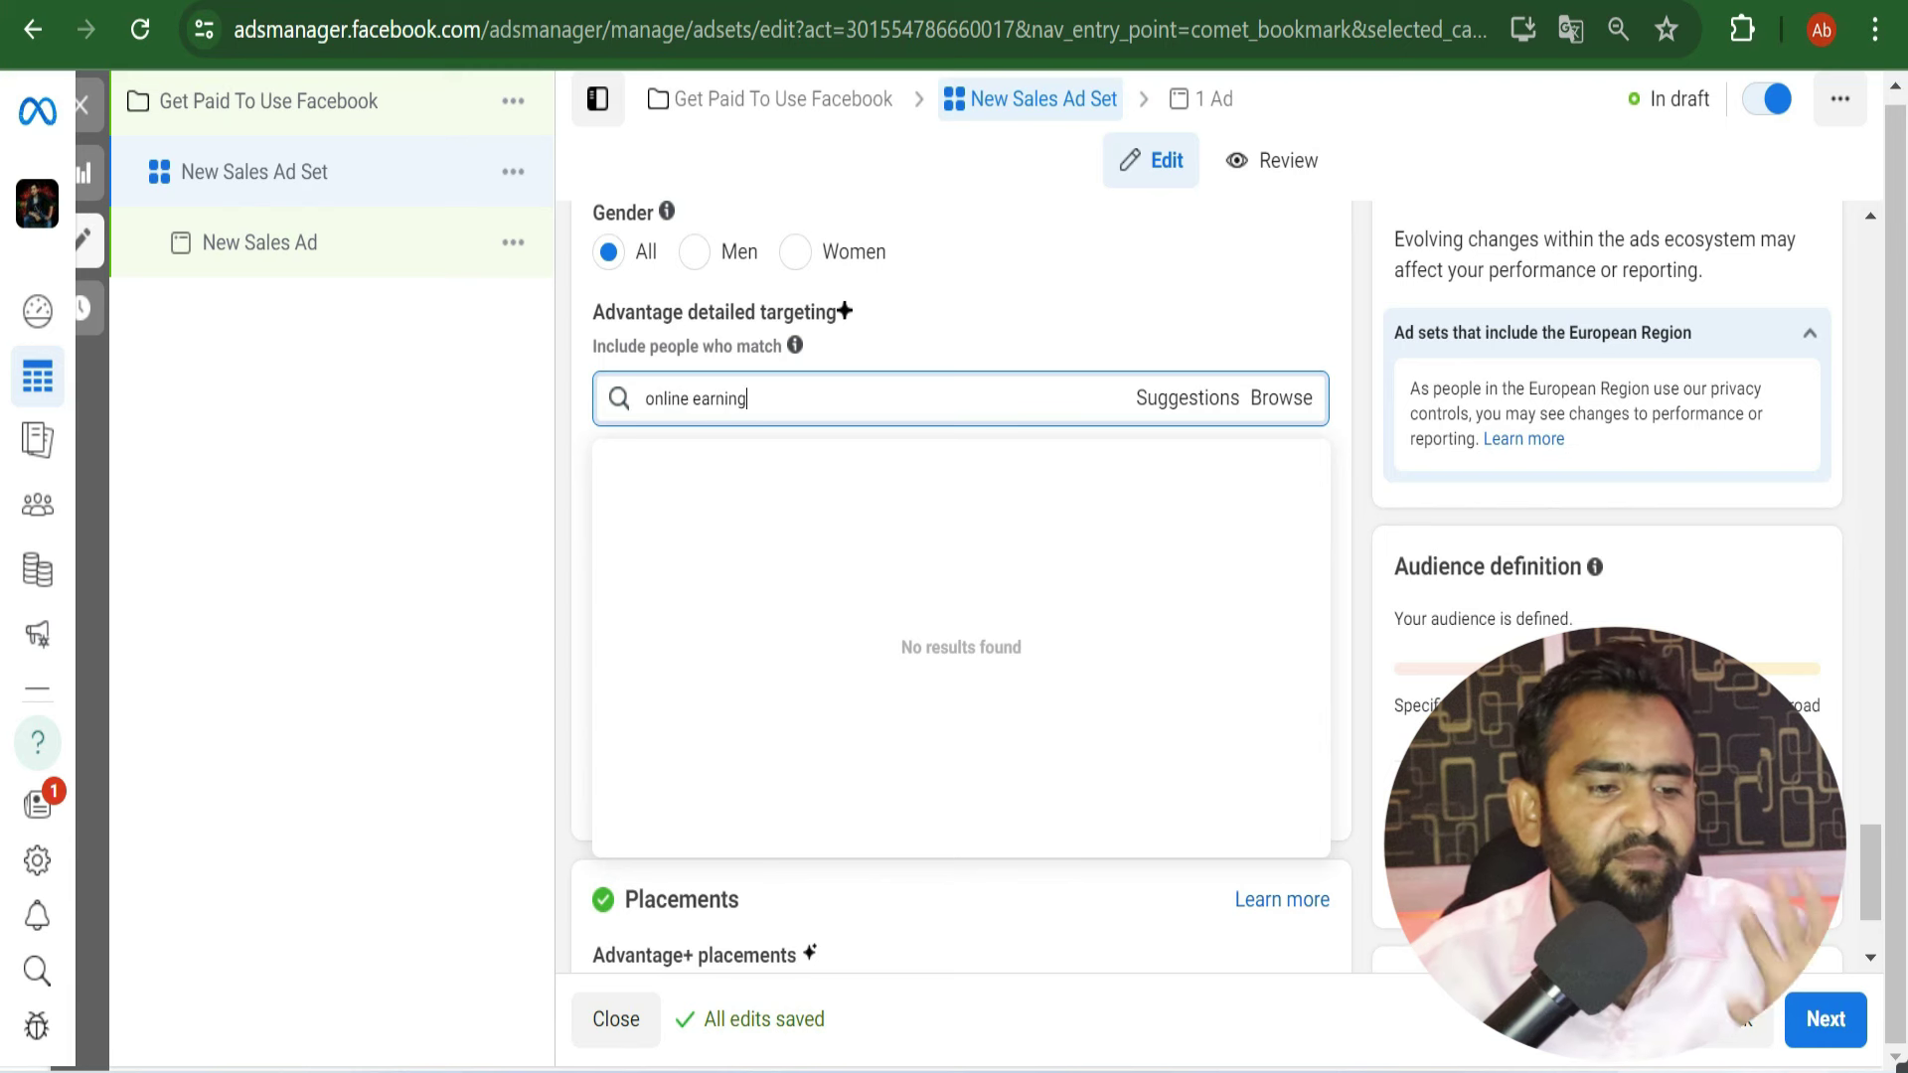
Step: Replace the detailed targeting search with "work from home" and add the "work at home" employer demographic
left_click_drag(961, 403, 614, 395)
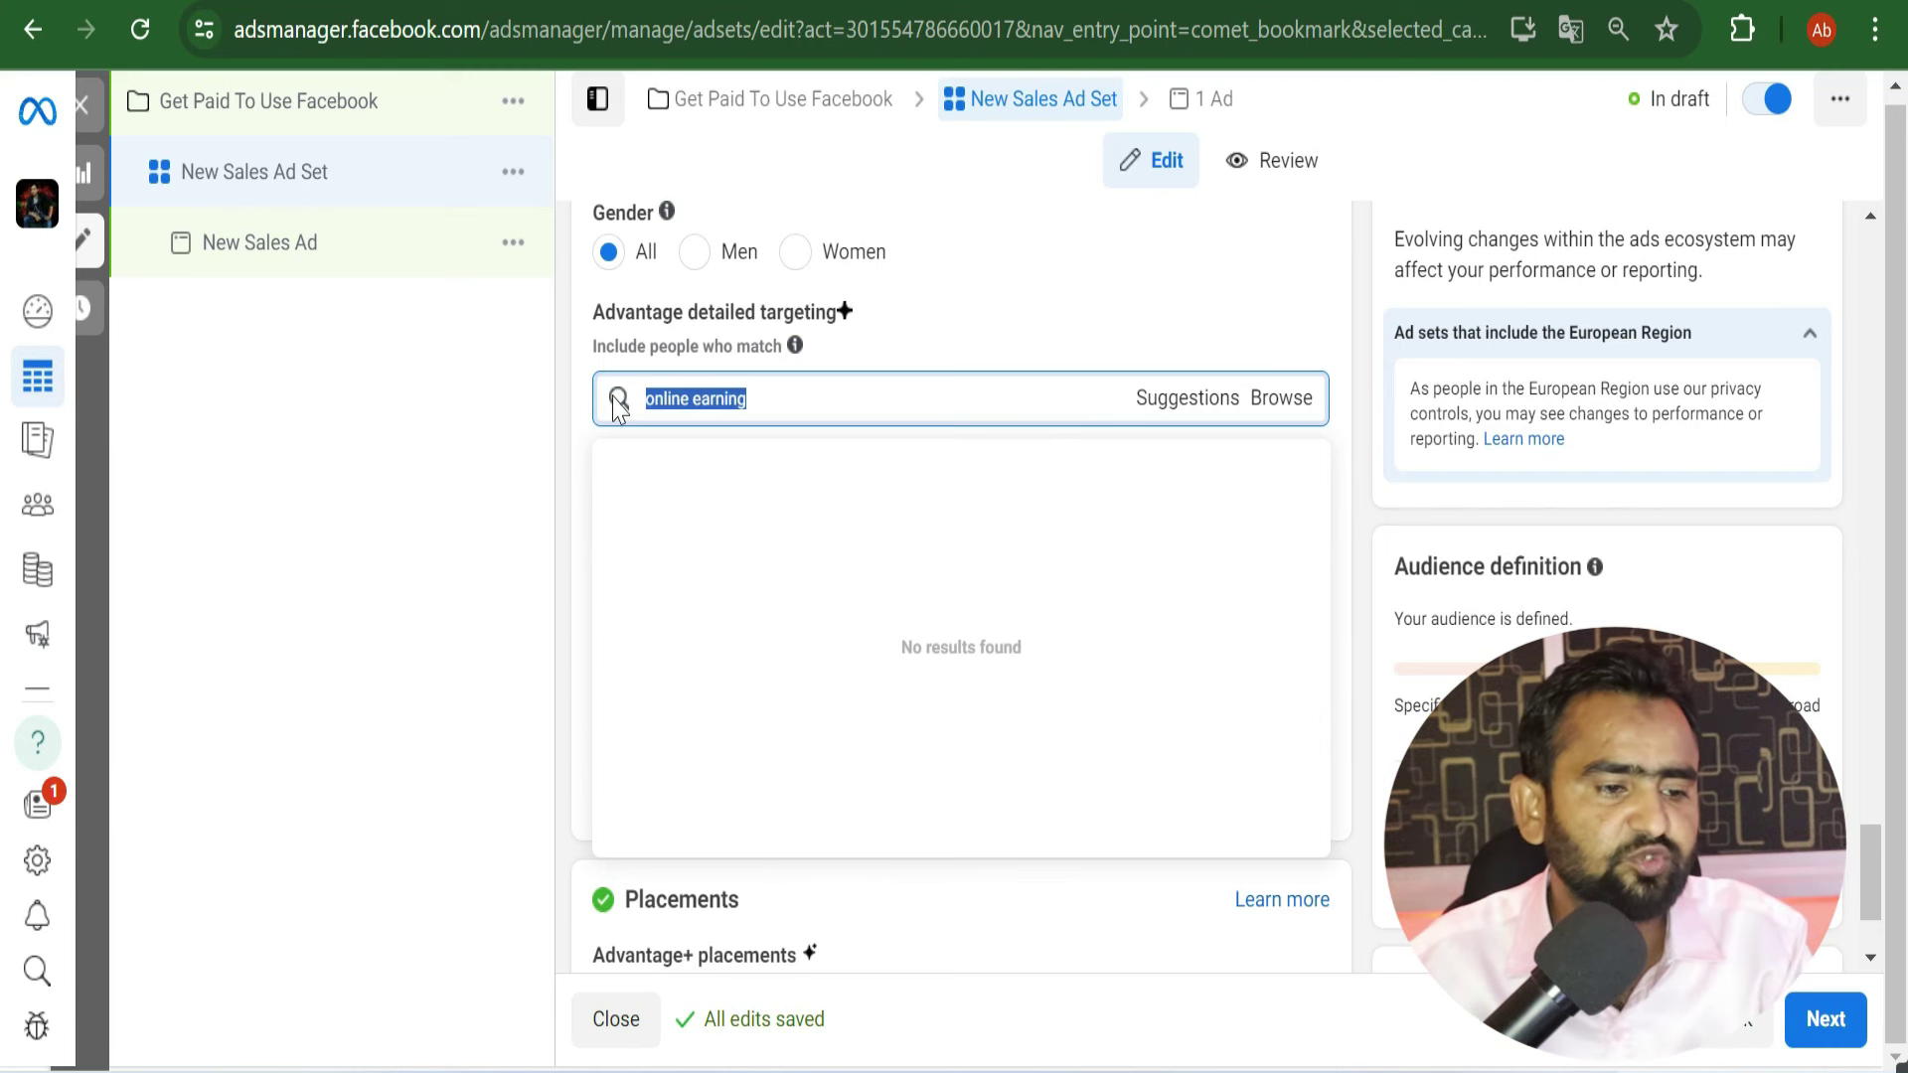
key("BackSpace")
type("work from home")
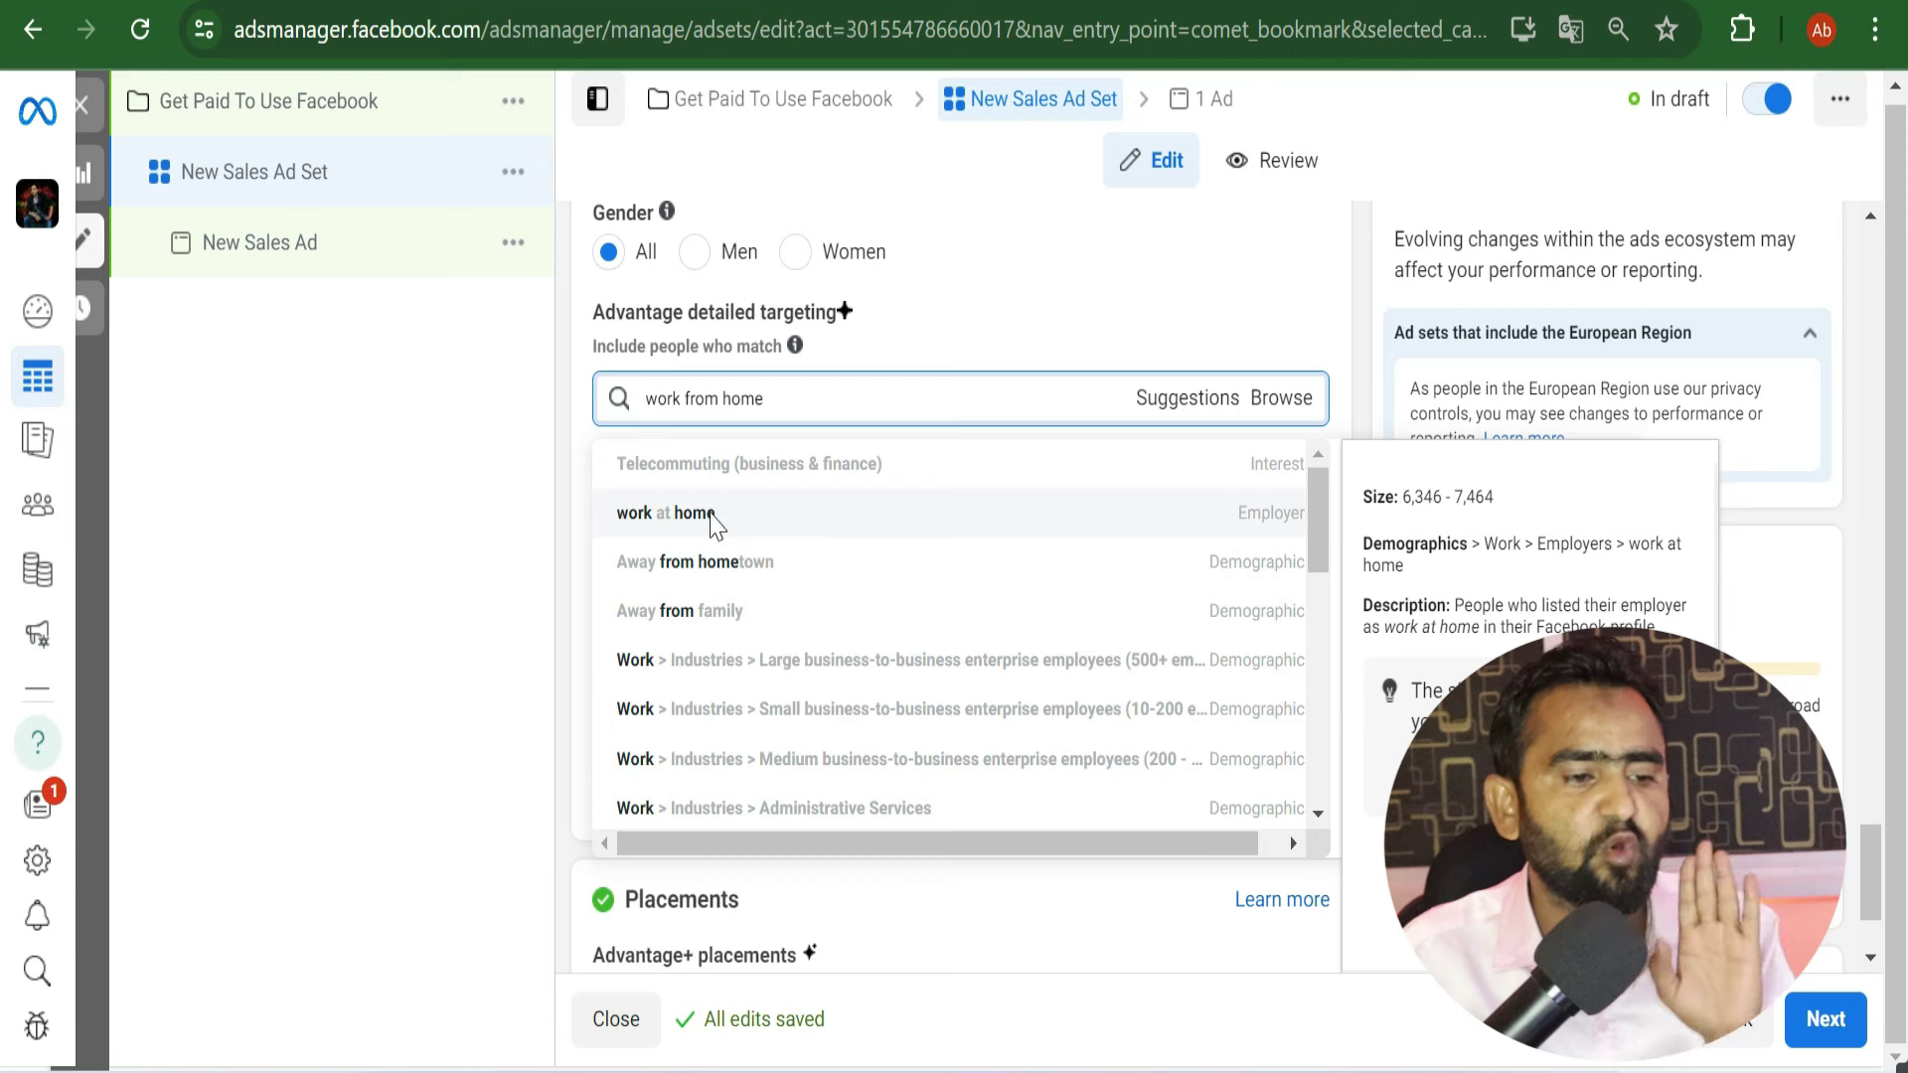
left_click(712, 518)
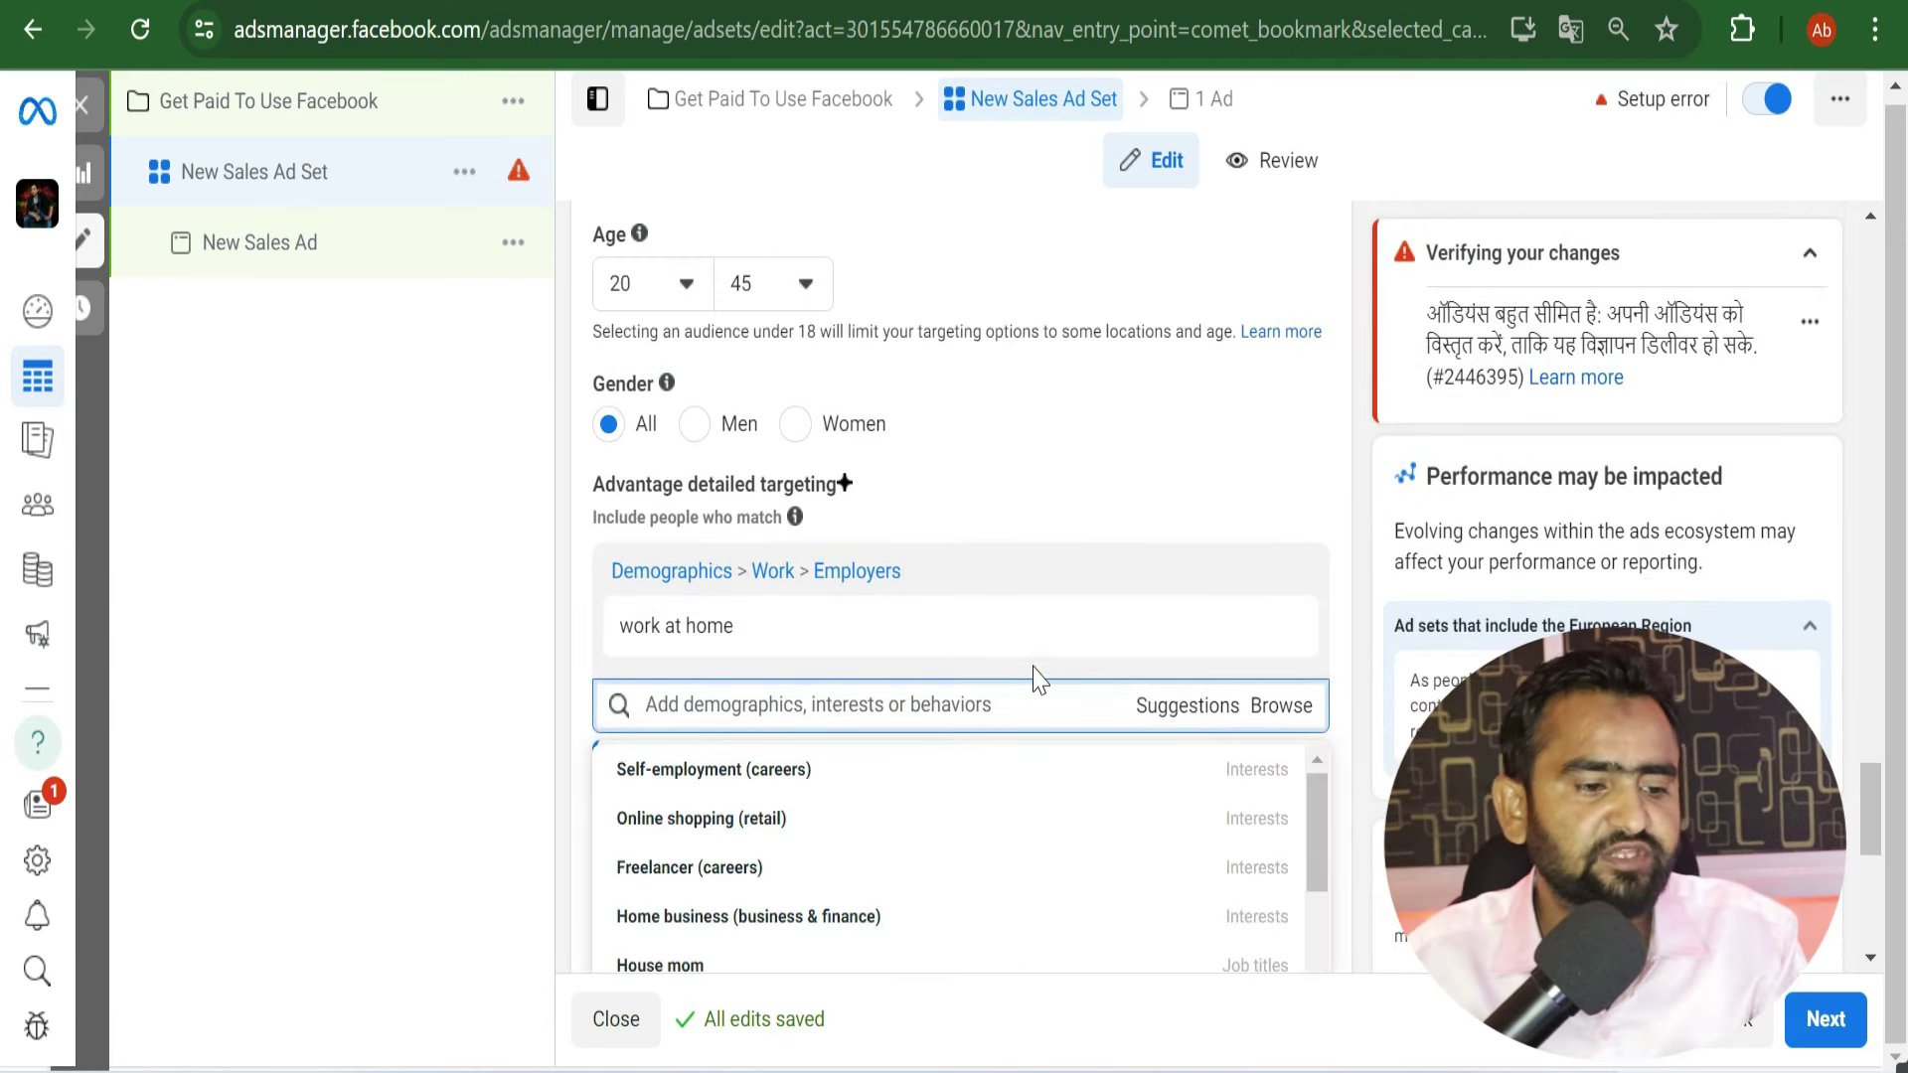
Step: Add Self-employment, Freelancer, Entrepreneurship, Small business and Home business to the detailed targeting from the suggested interests
scroll(1034, 673, "down", 2)
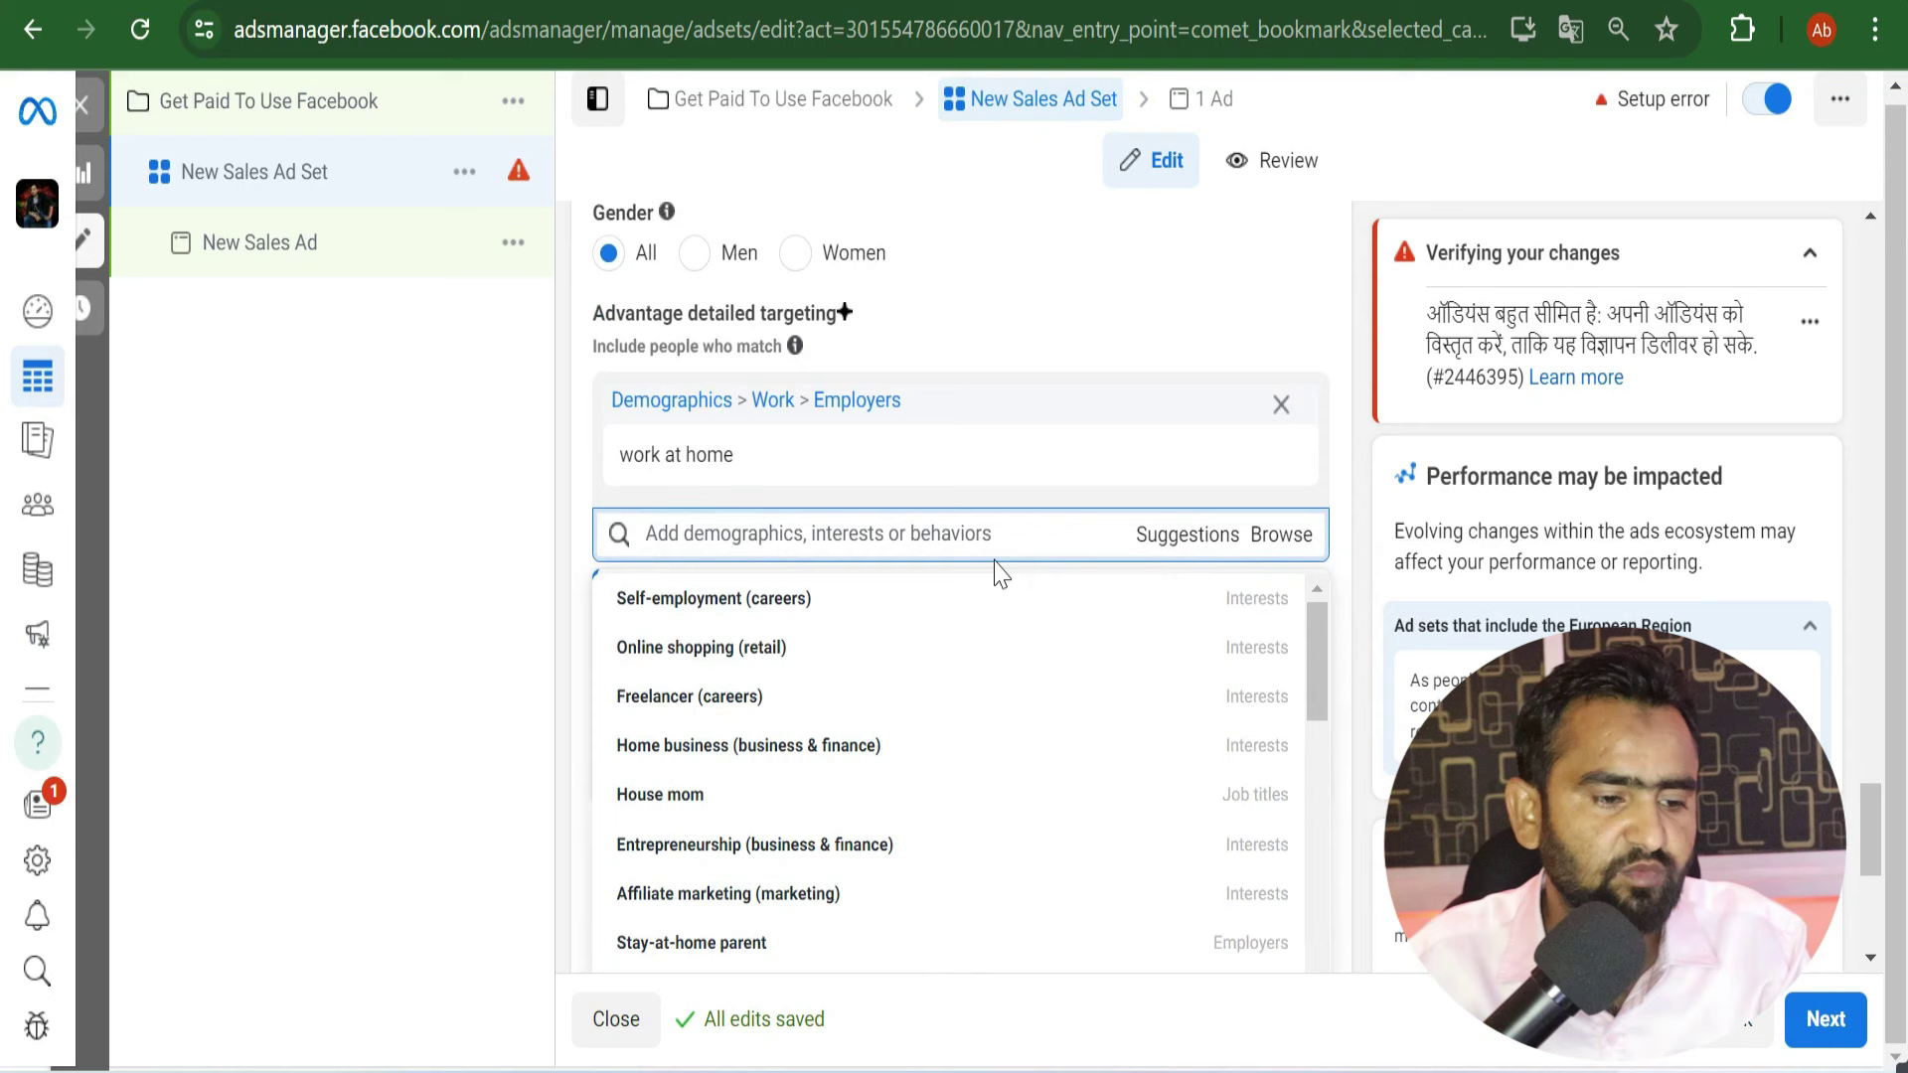
left_click(843, 600)
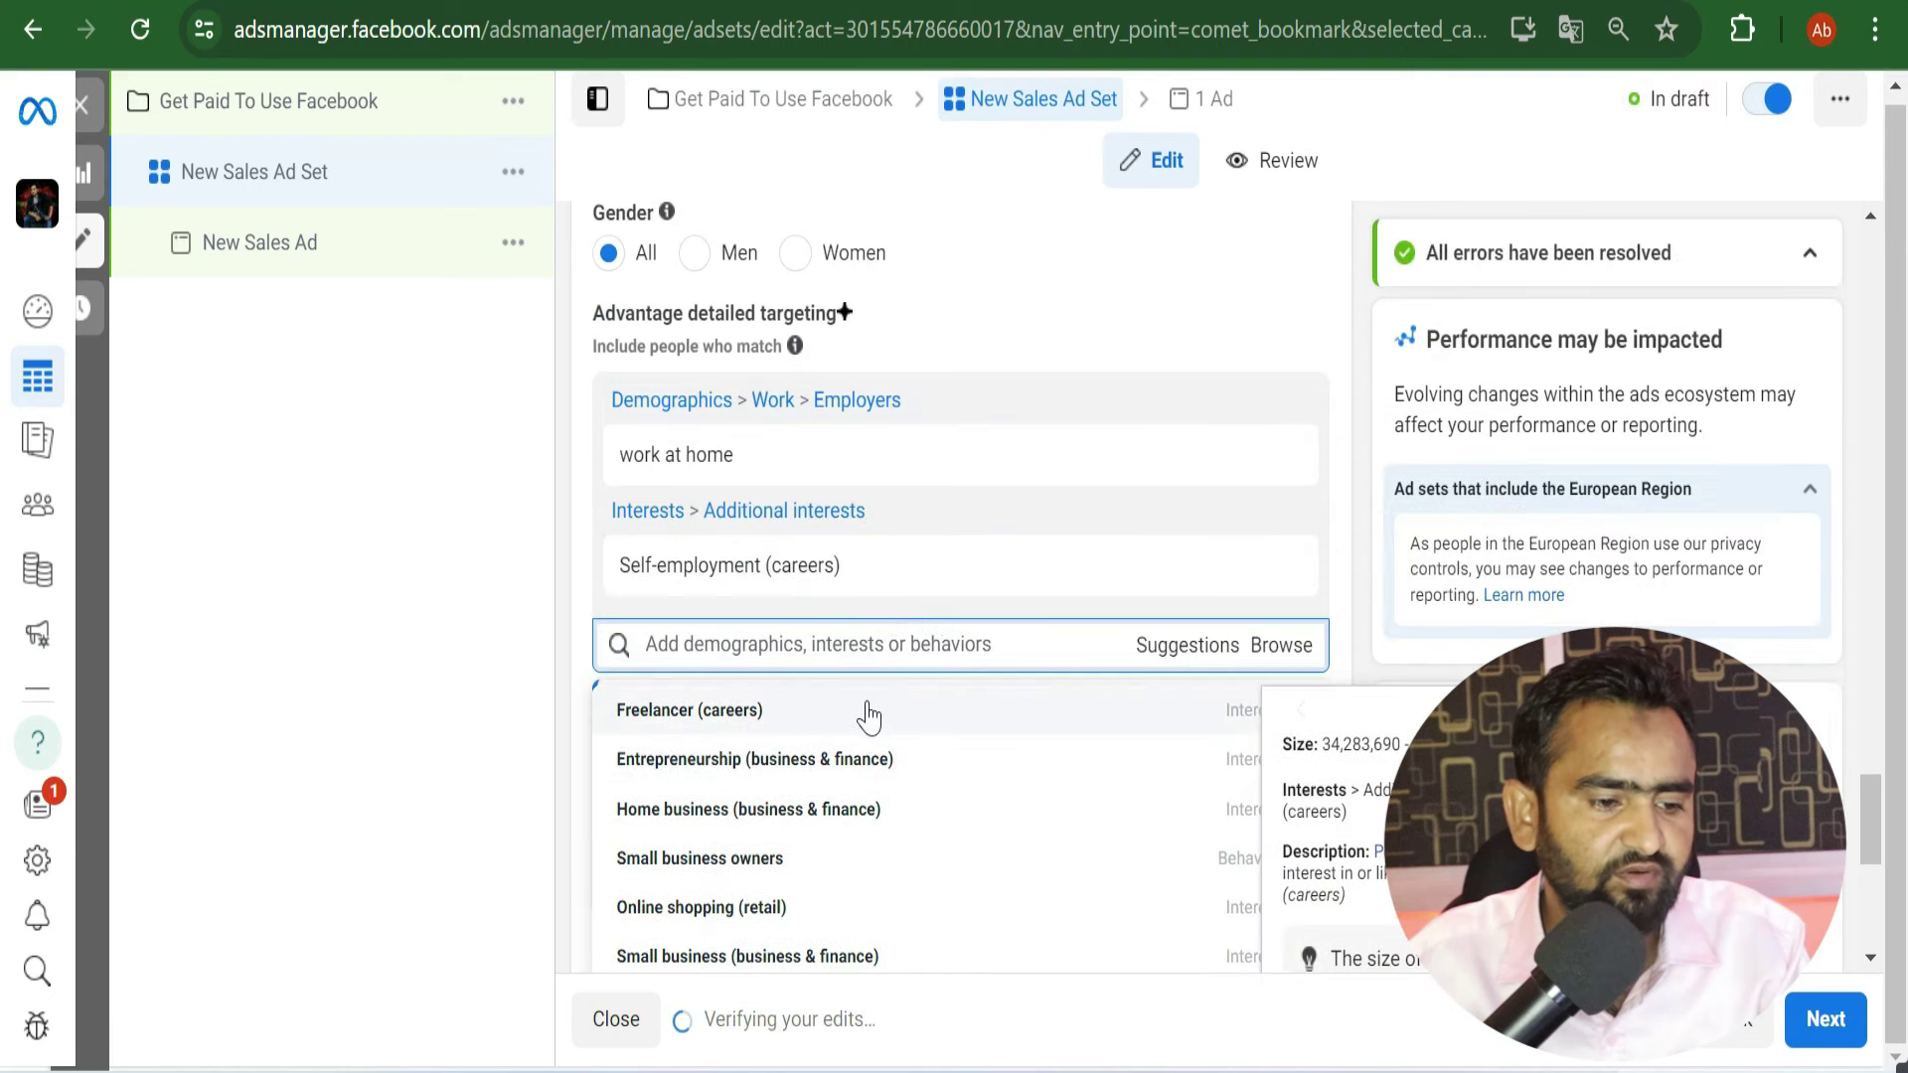
left_click(858, 729)
left_click(971, 785)
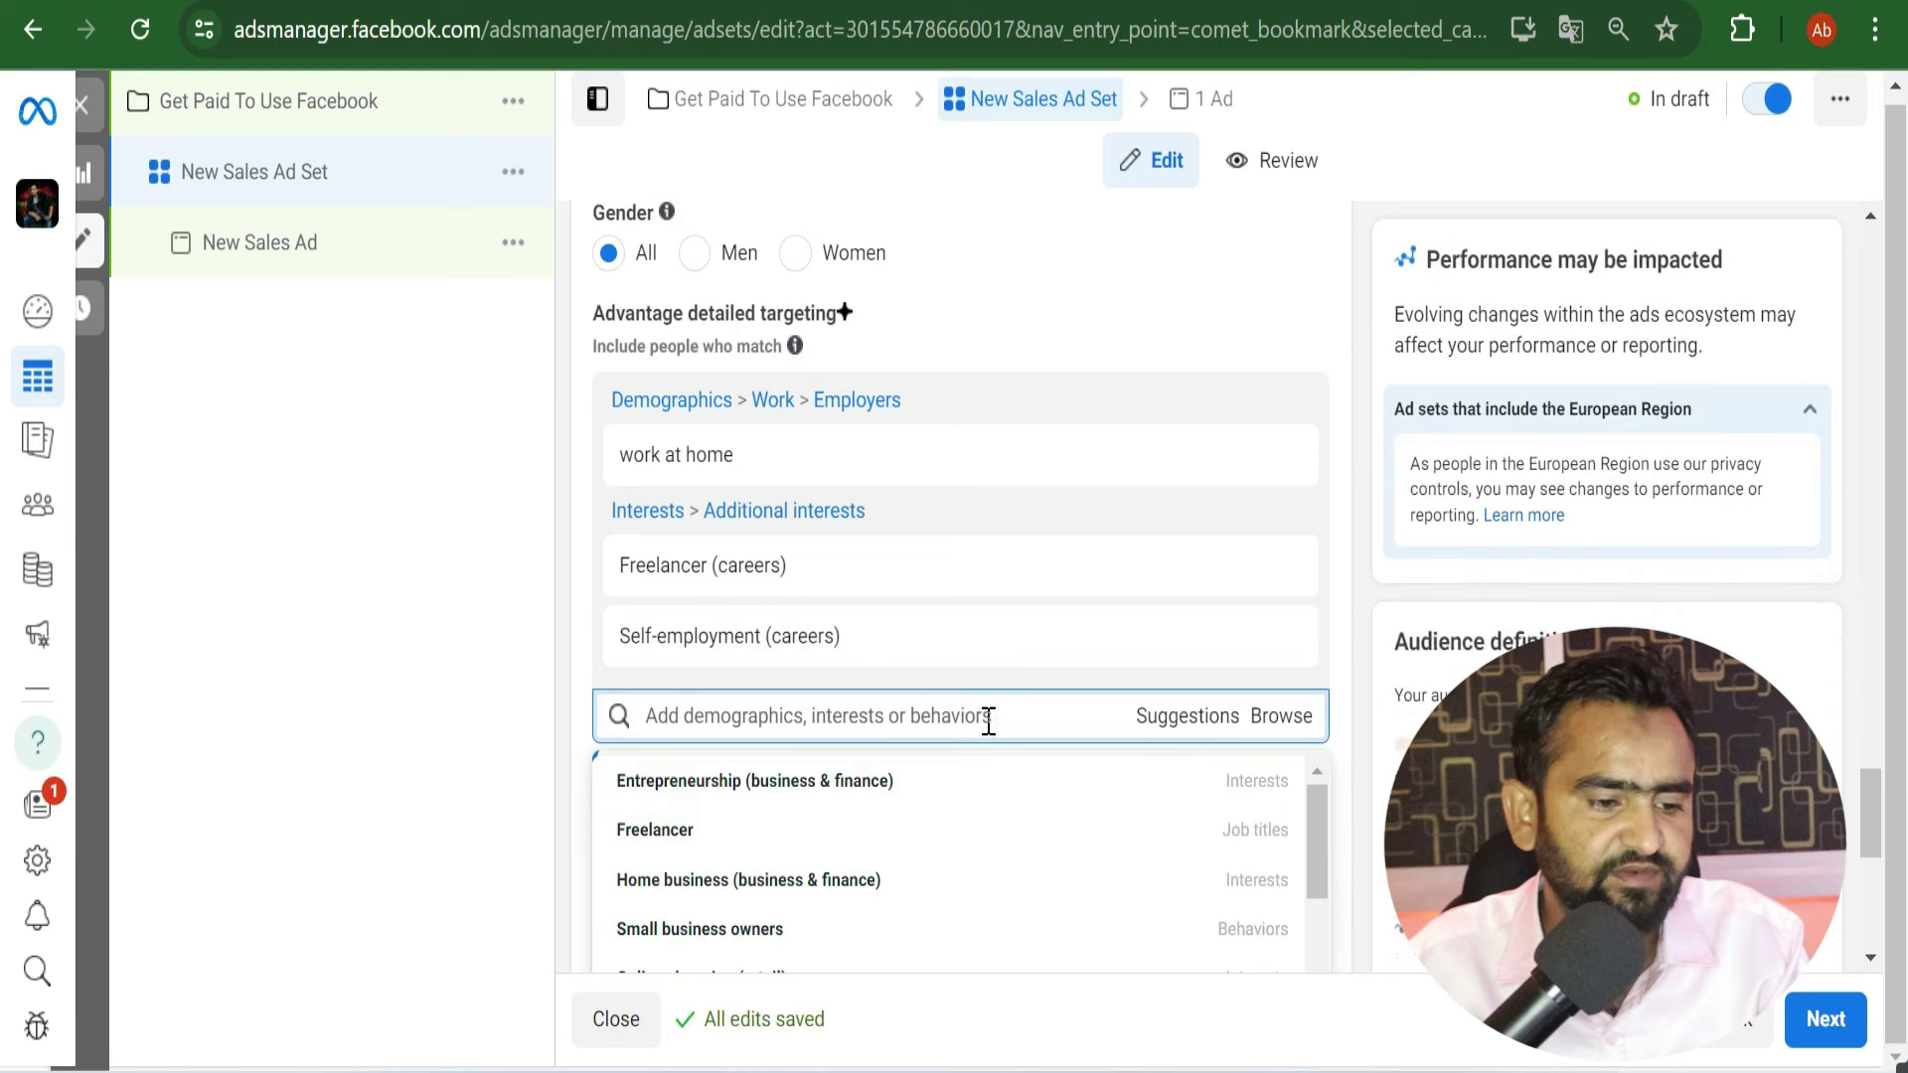
left_click(748, 717)
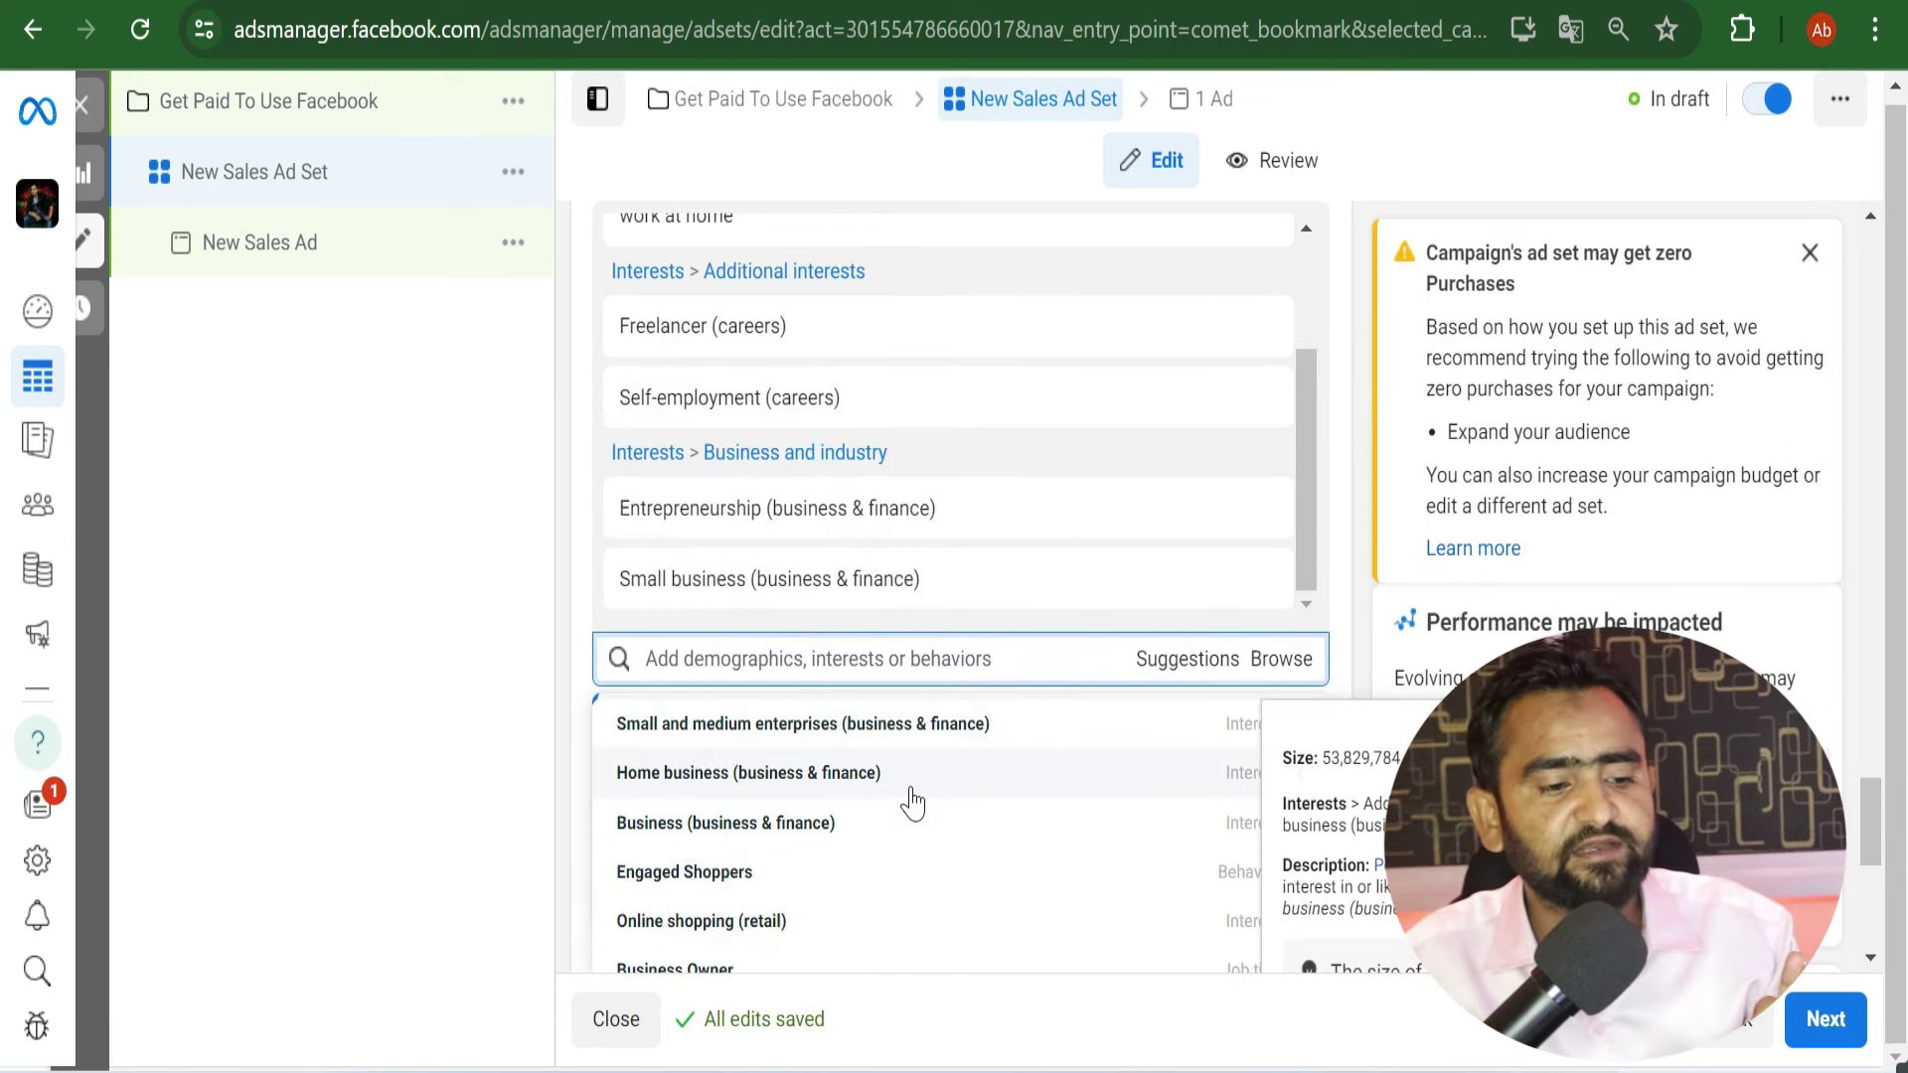
left_click(731, 774)
left_click(542, 661)
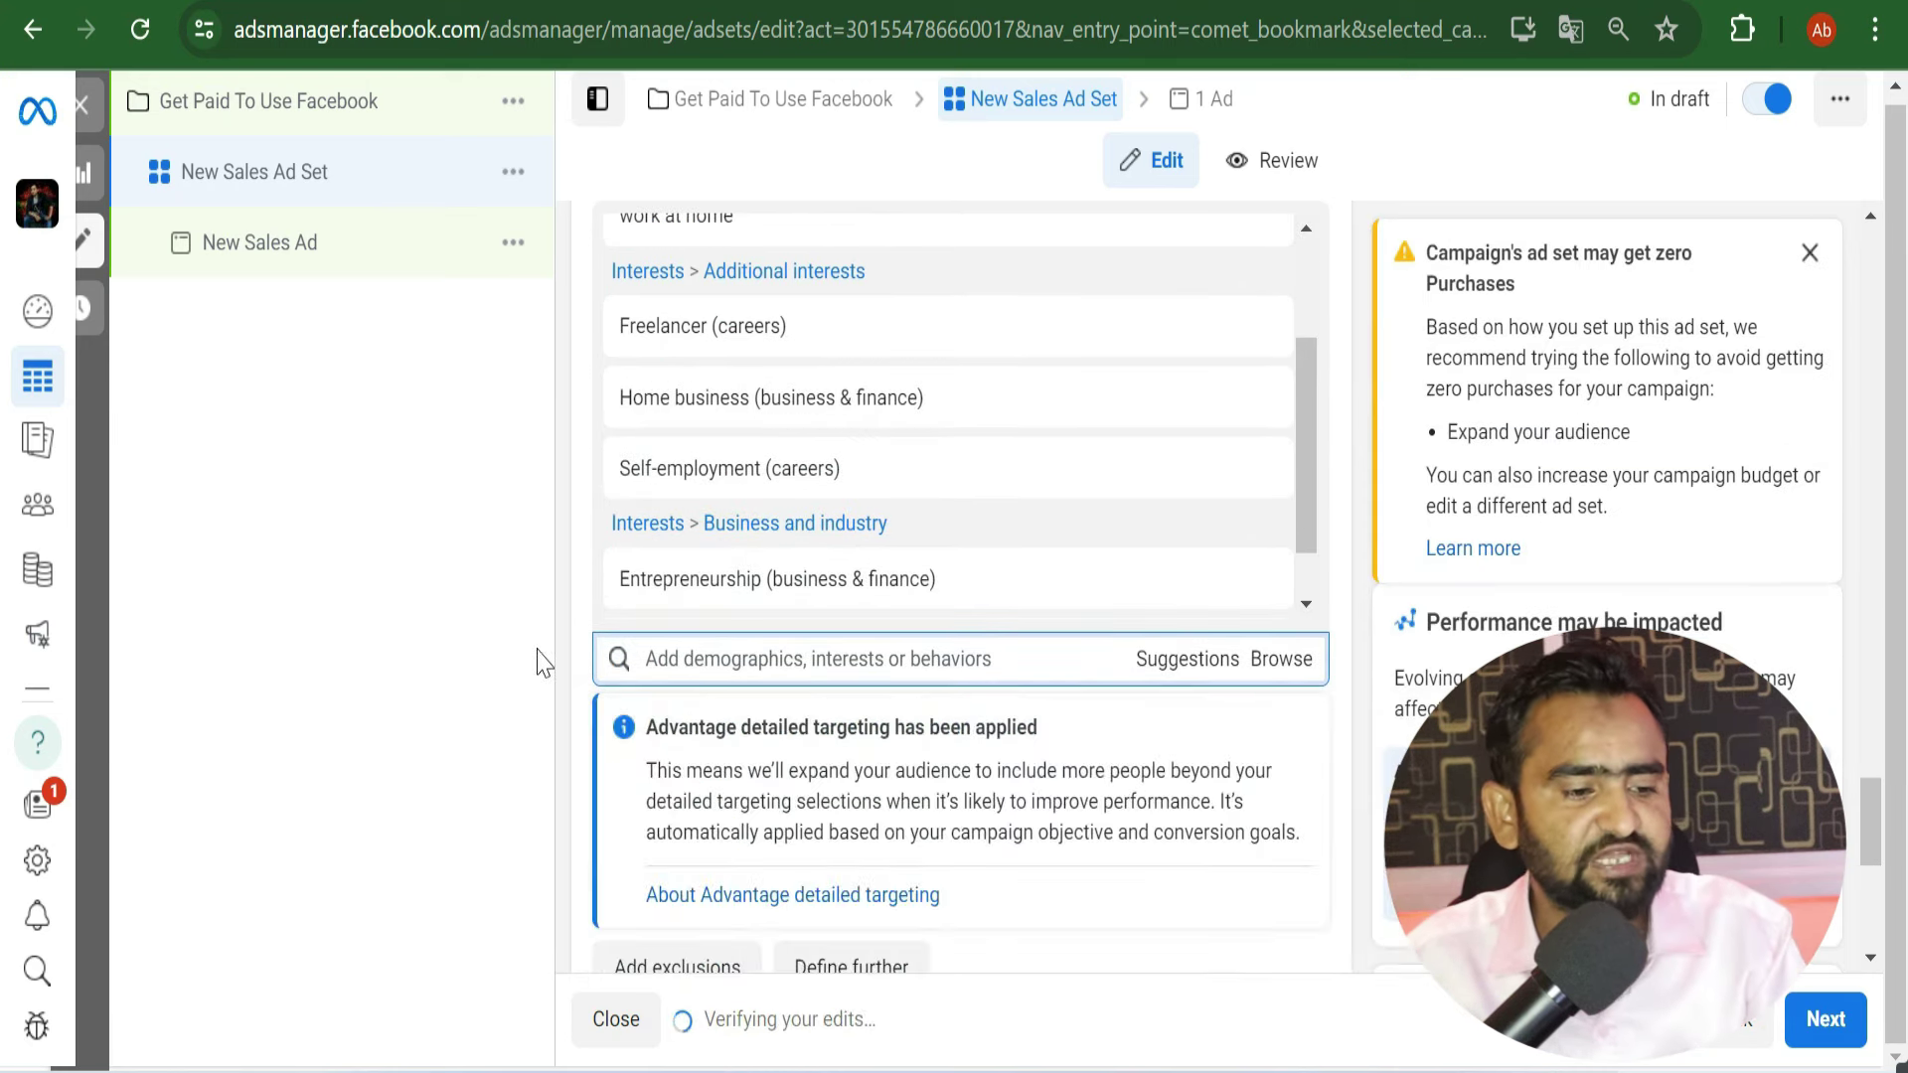
Step: Define the audience further so that people must also match the Engaged Shoppers purchase behavior
scroll(687, 729, "down", 3)
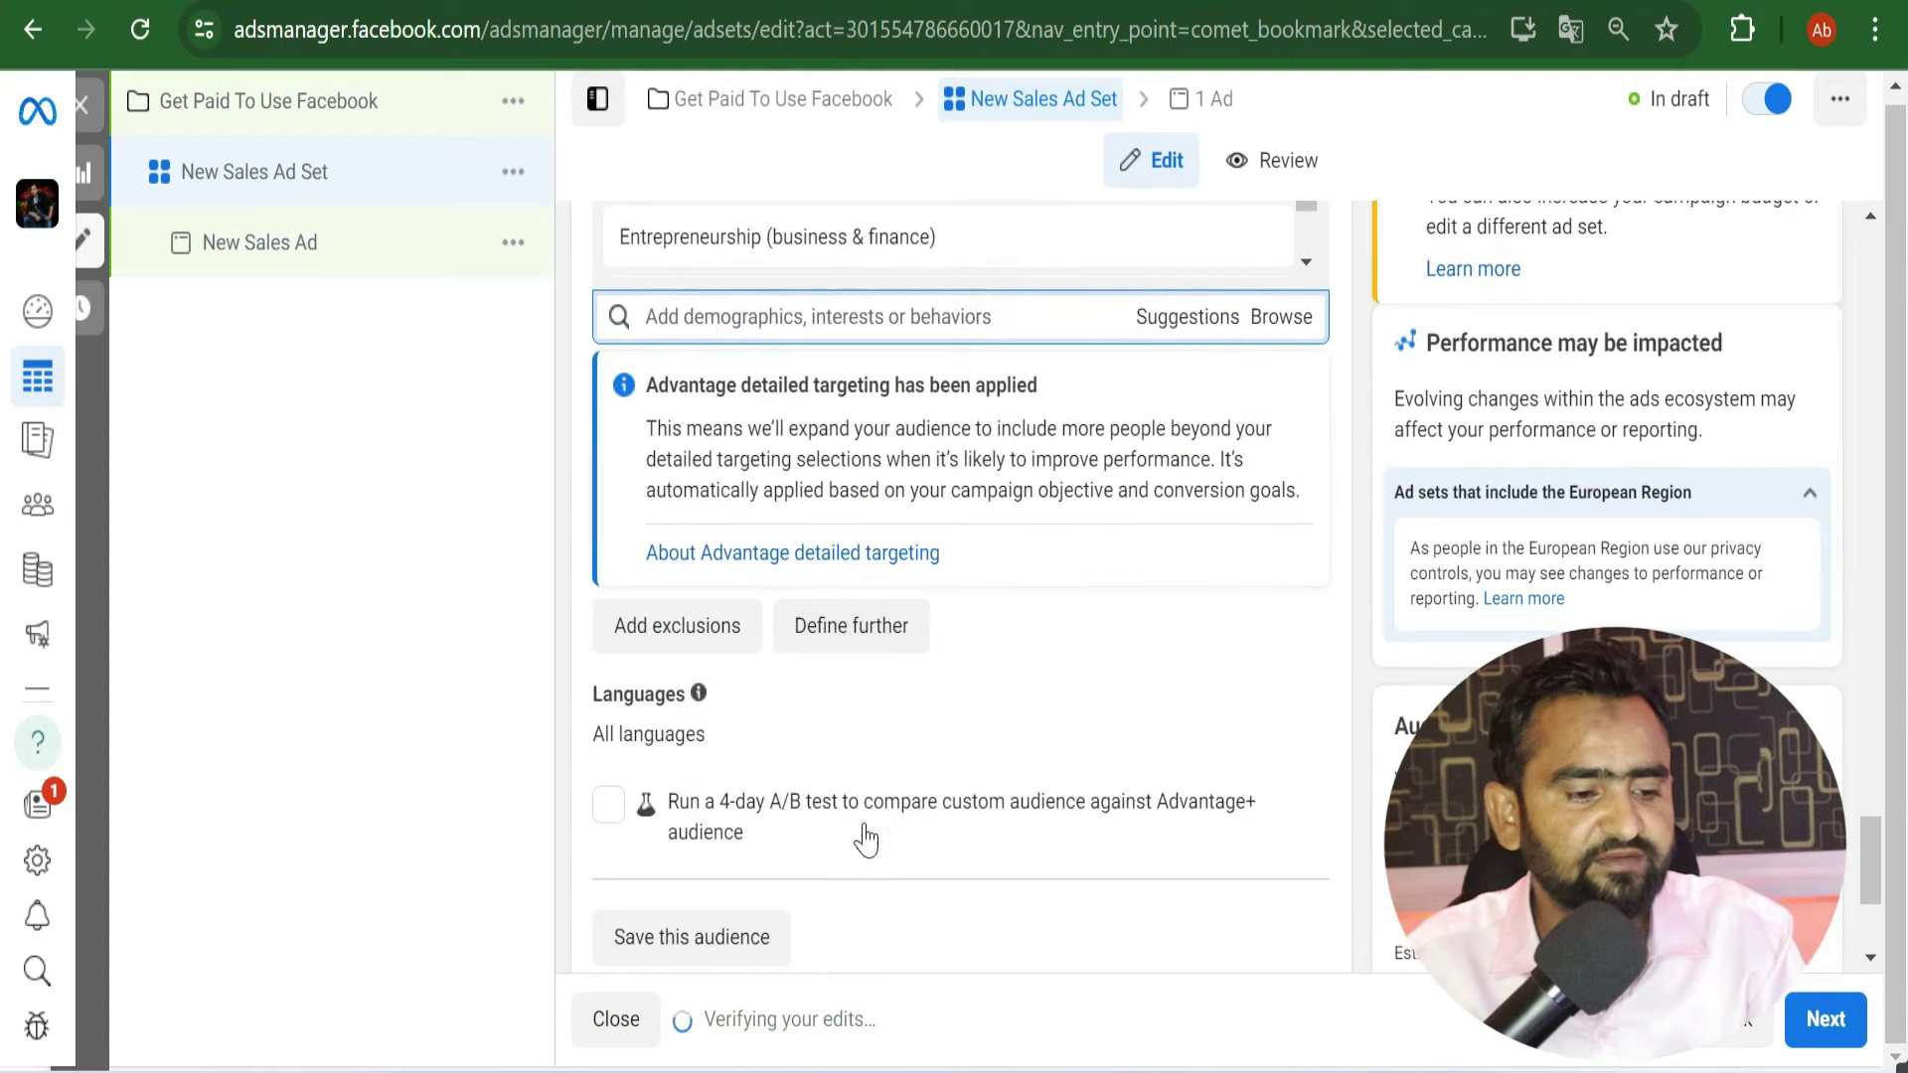
left_click(848, 646)
left_click(912, 663)
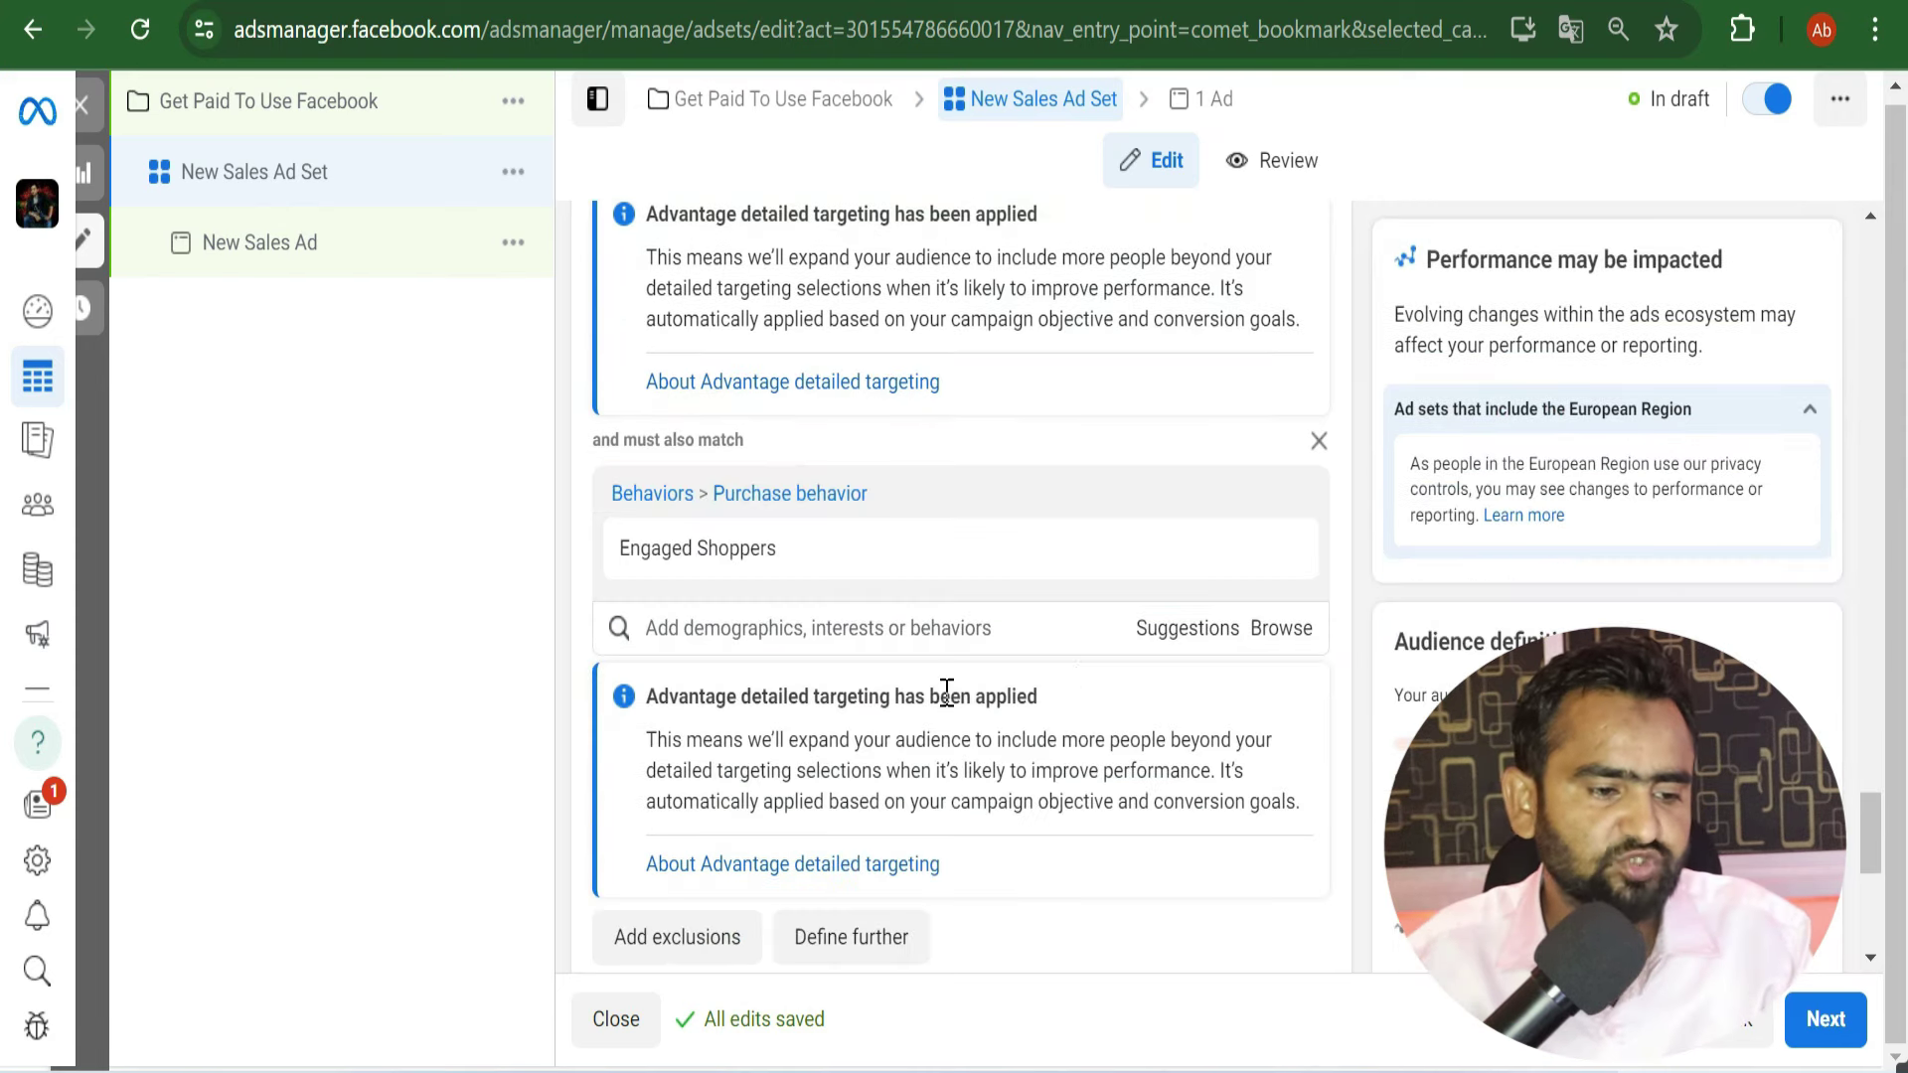
Step: Switch the ad set to manual placements and exclude Facebook, Audience network and Messenger, leaving only Instagram
scroll(1076, 681, "down", 5)
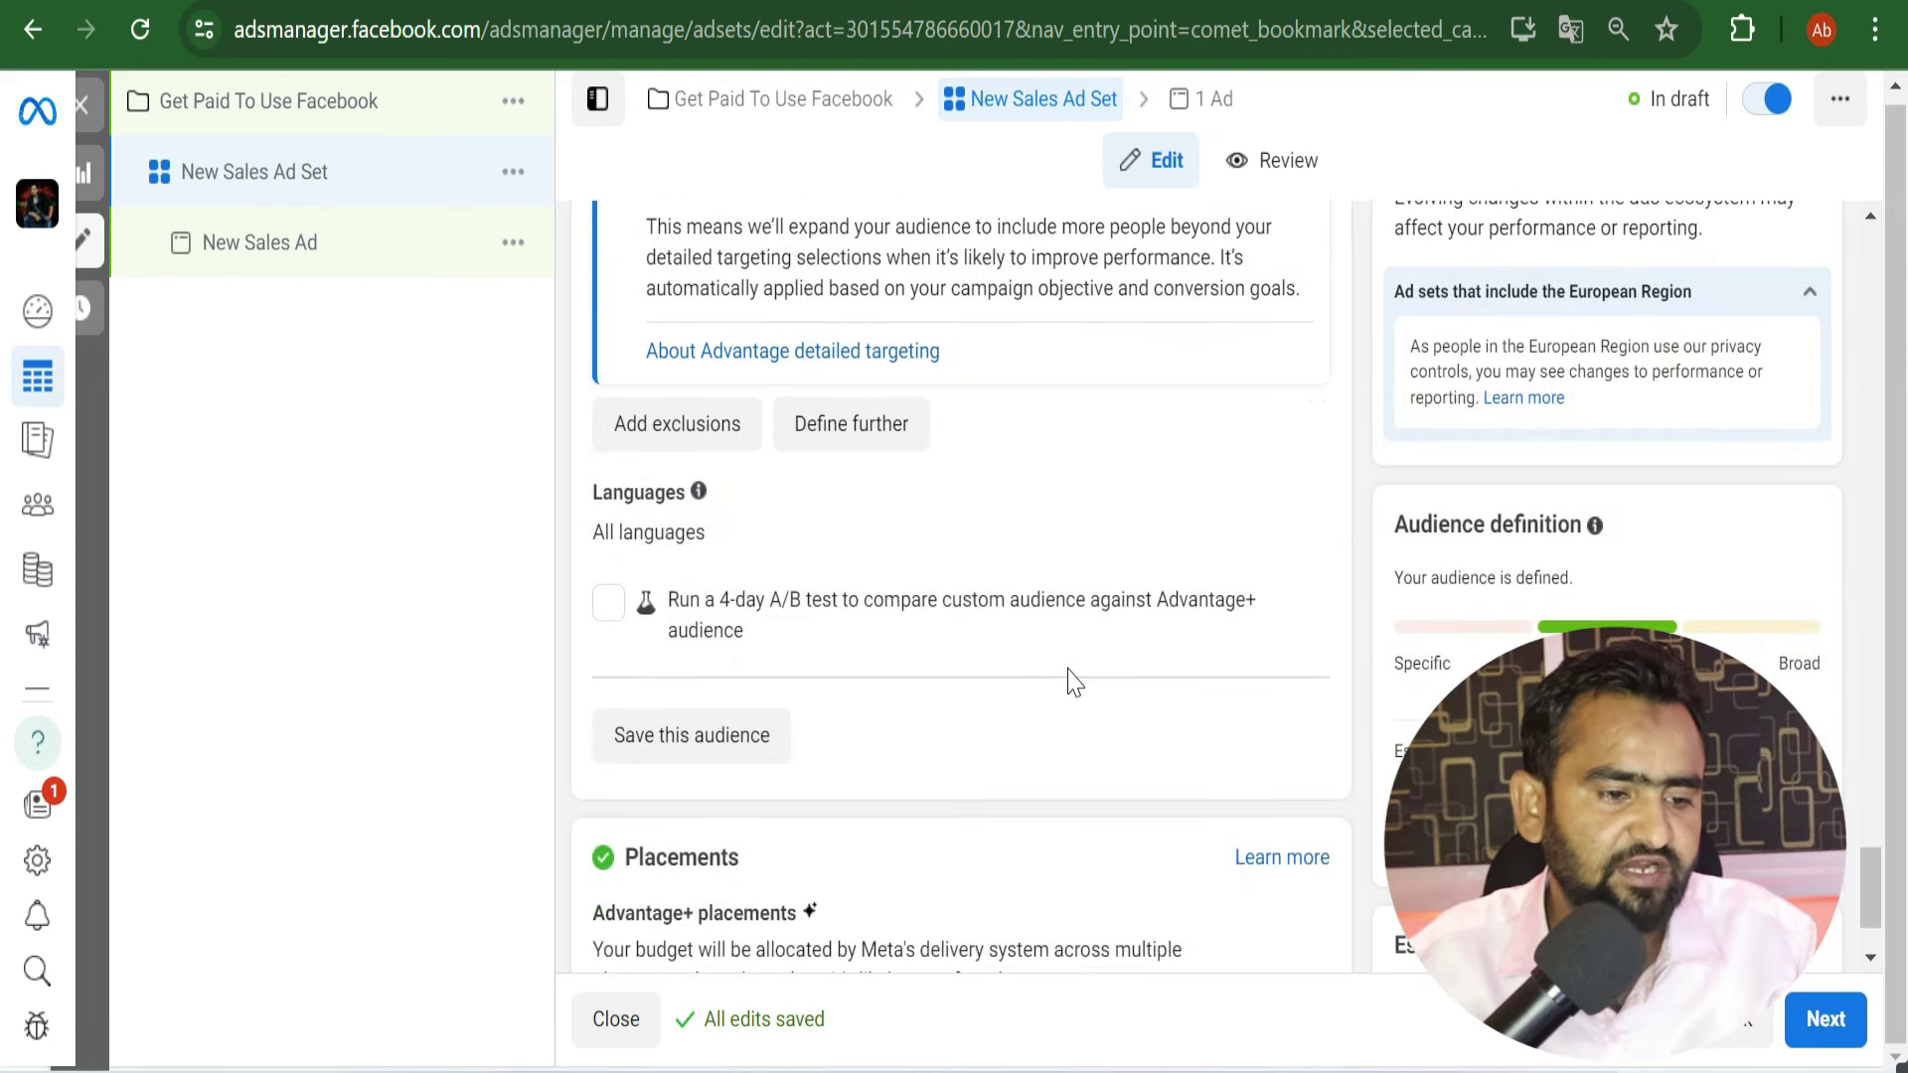
scroll(780, 751, "down", 2)
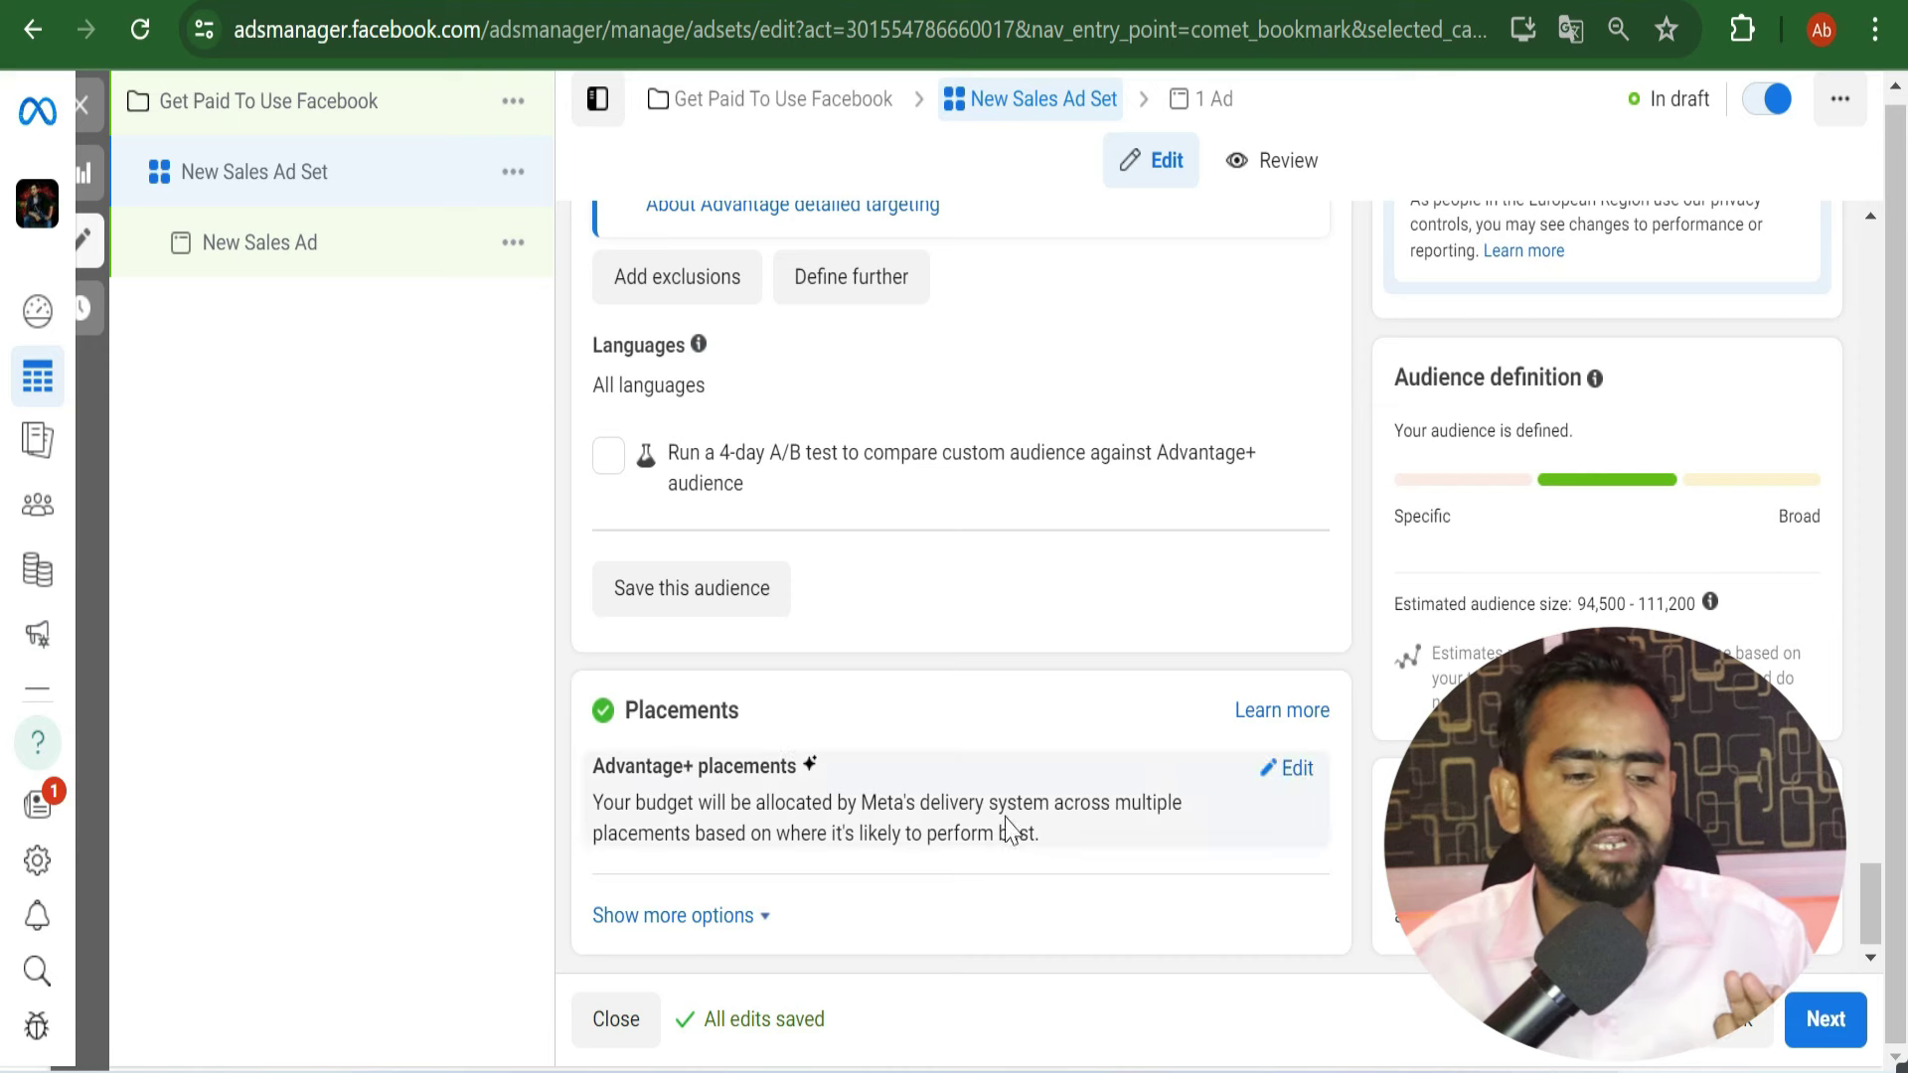
left_click(1295, 769)
scroll(1192, 795, "down", 3)
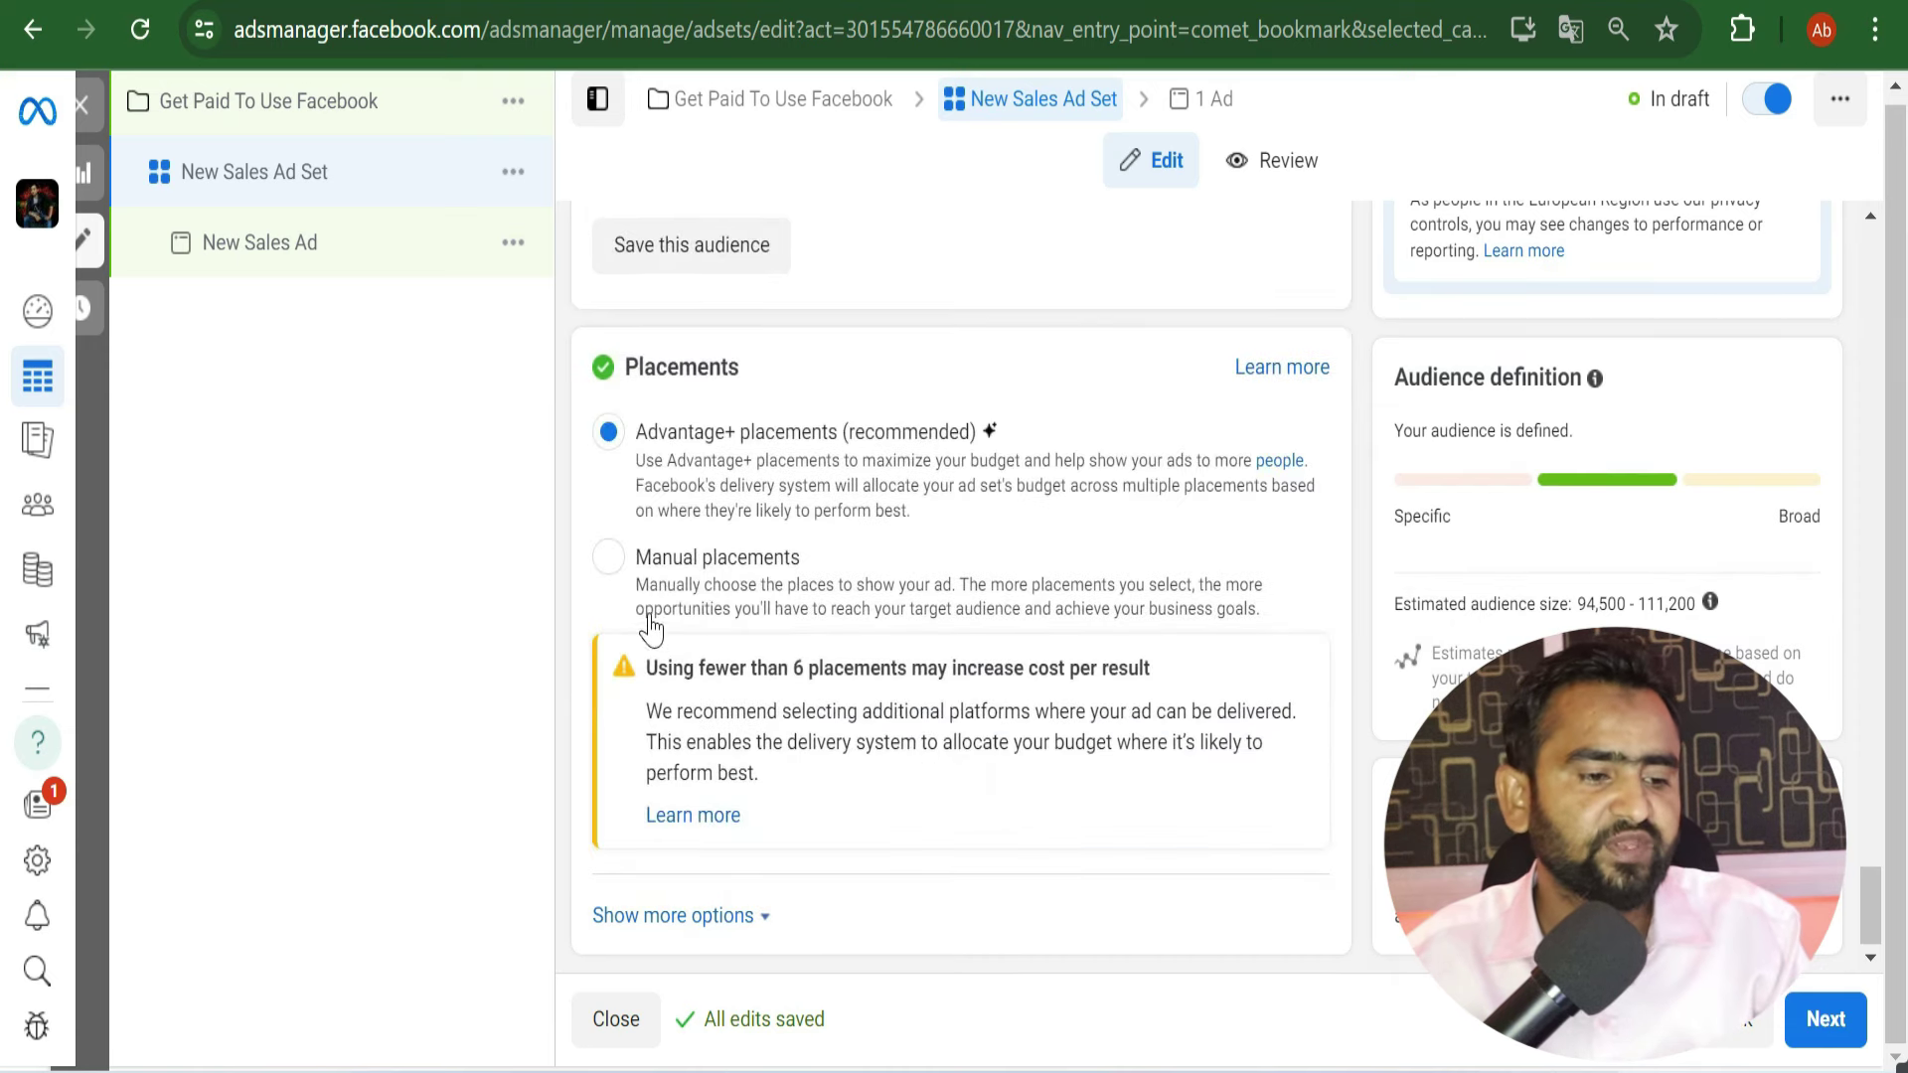
left_click(633, 574)
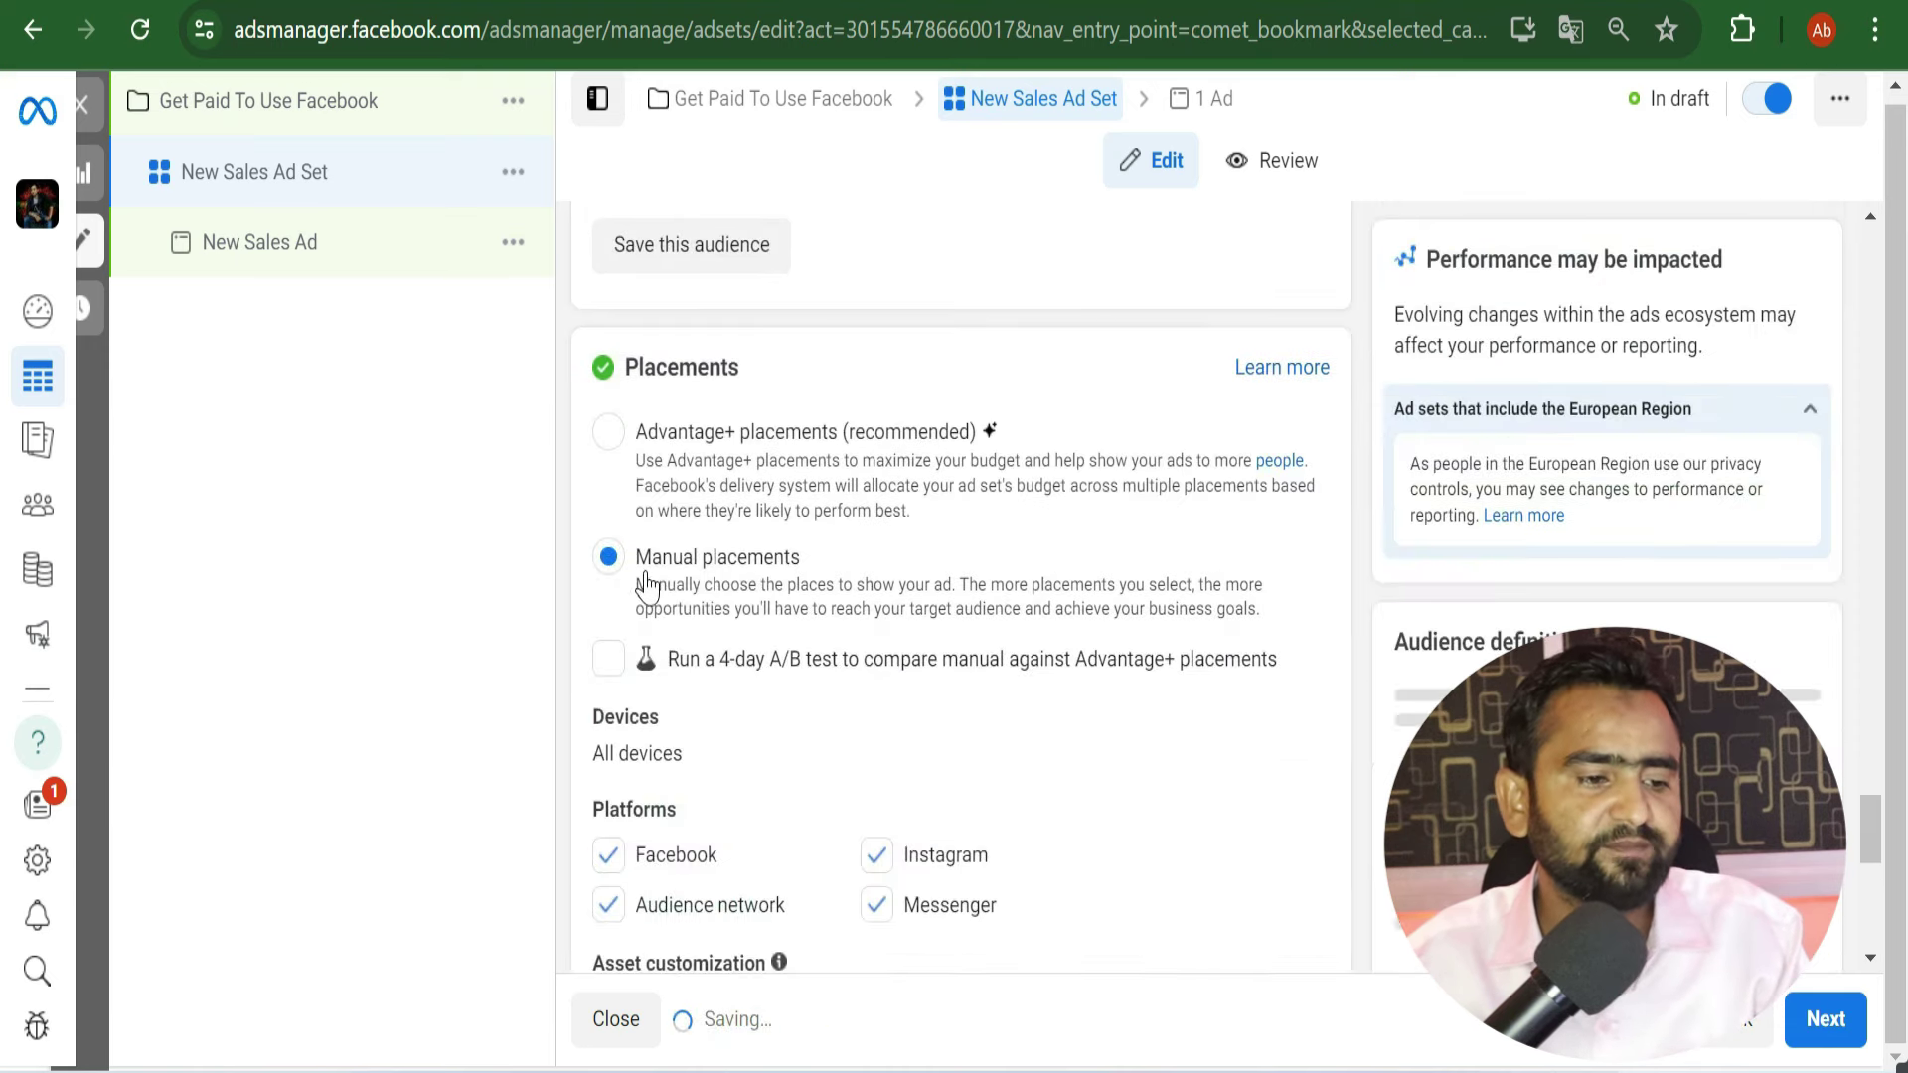
scroll(822, 587, "down", 3)
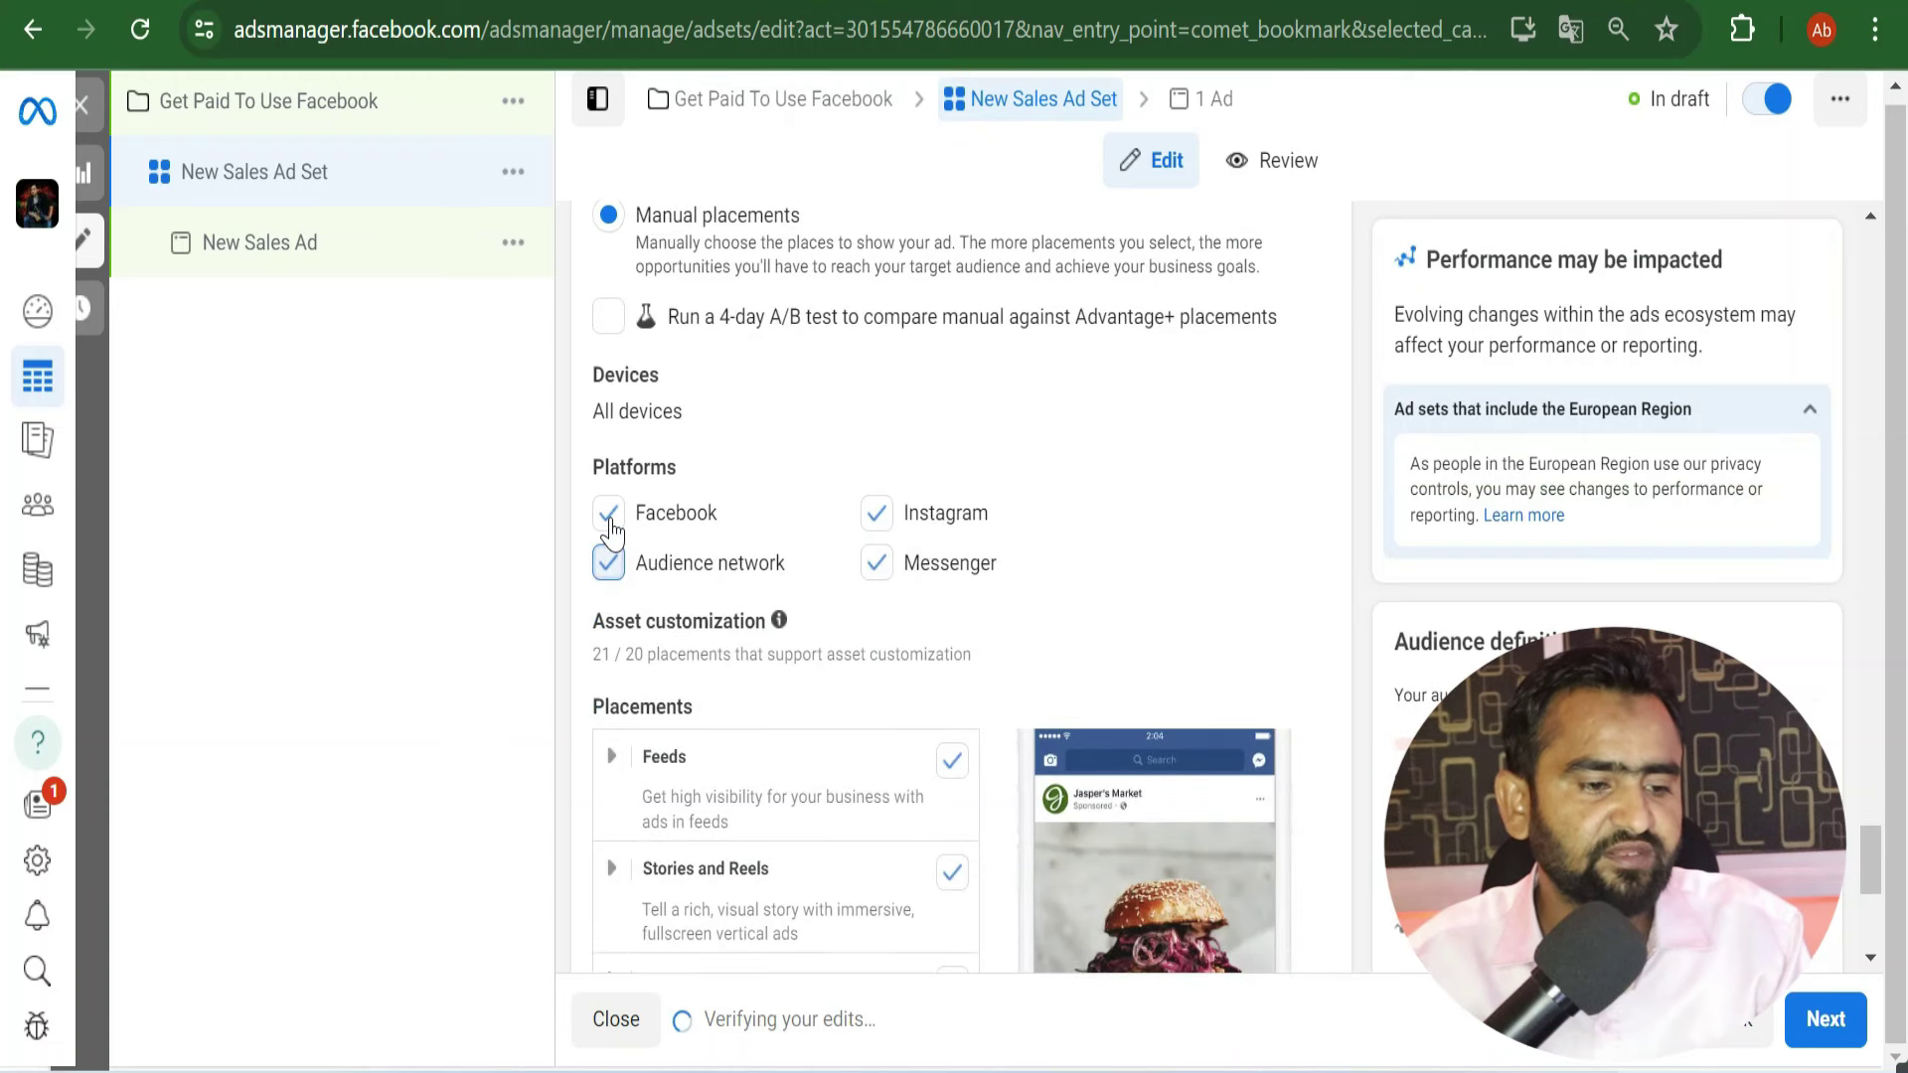
left_click(929, 556)
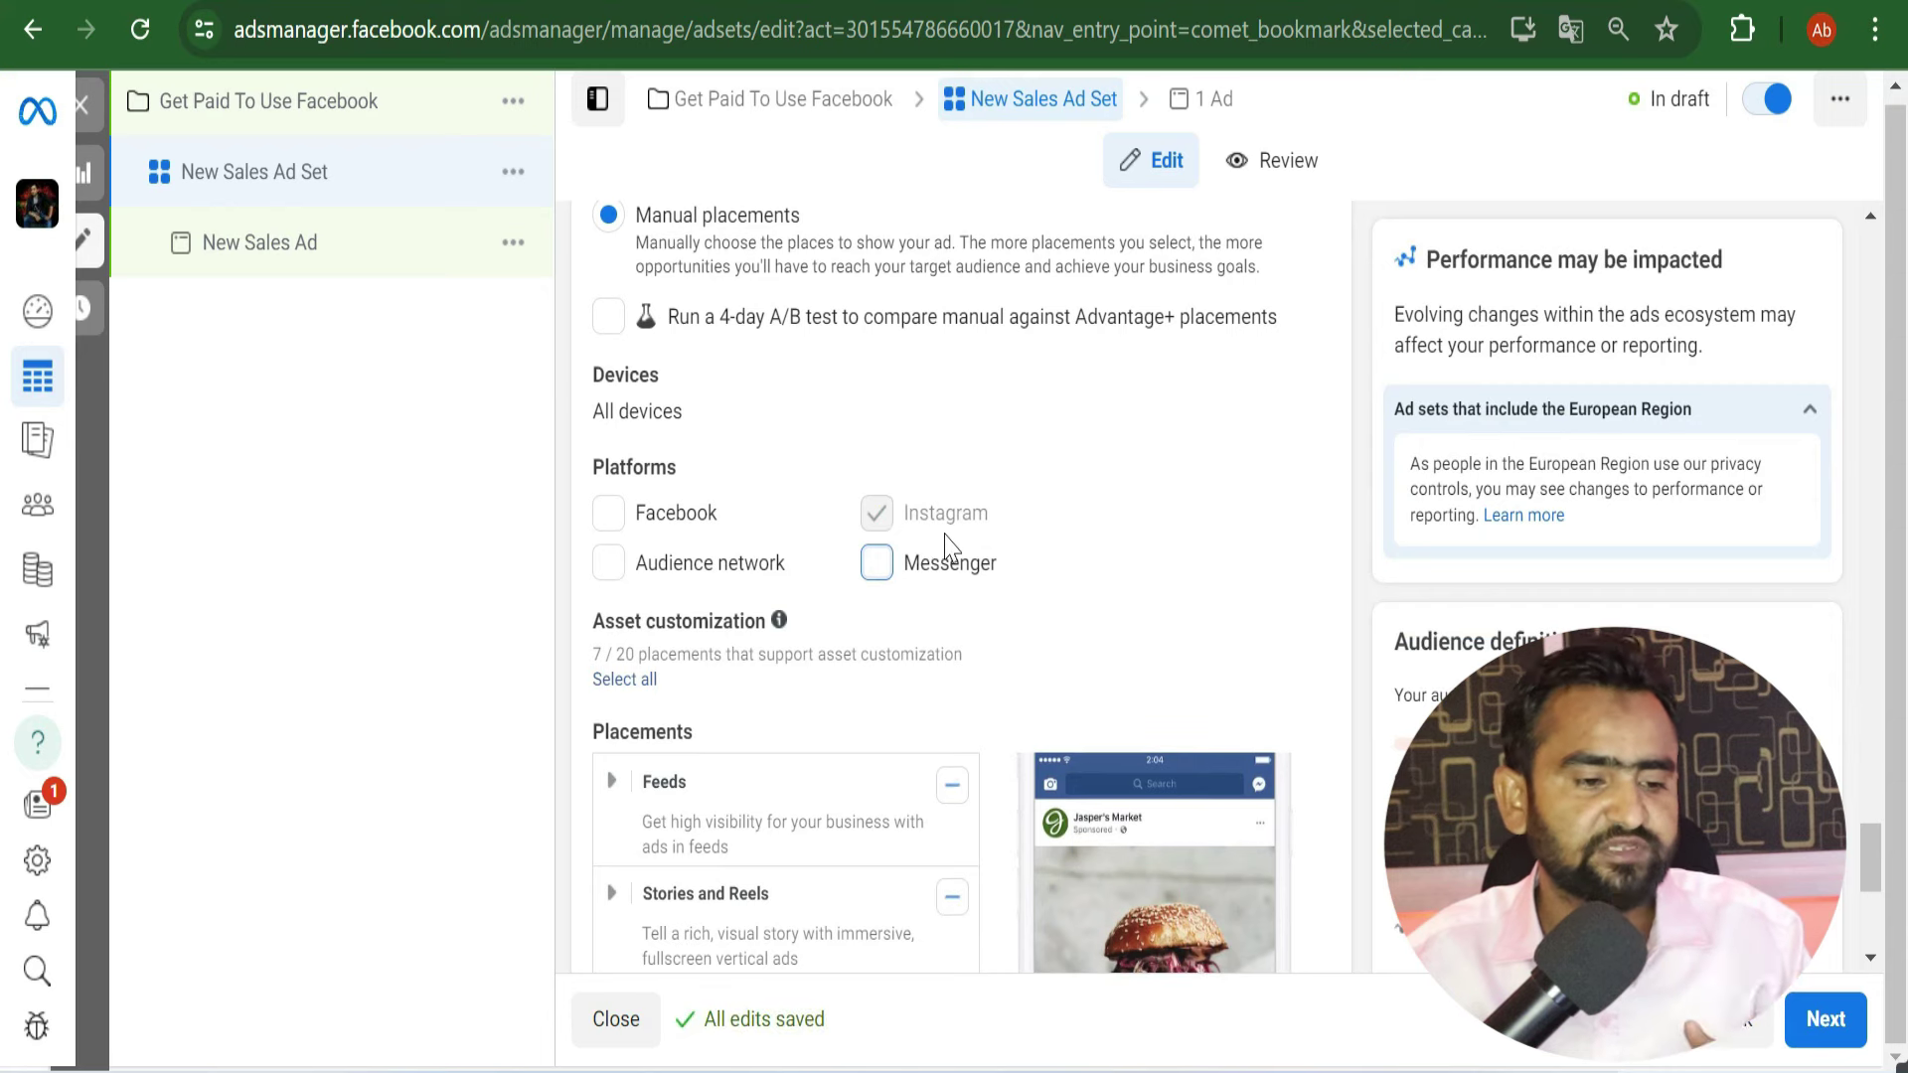
Step: Look through the ad set's placement list and open the New Sales Ad for editing
scroll(952, 553, "down", 6)
scroll(937, 498, "up", 6)
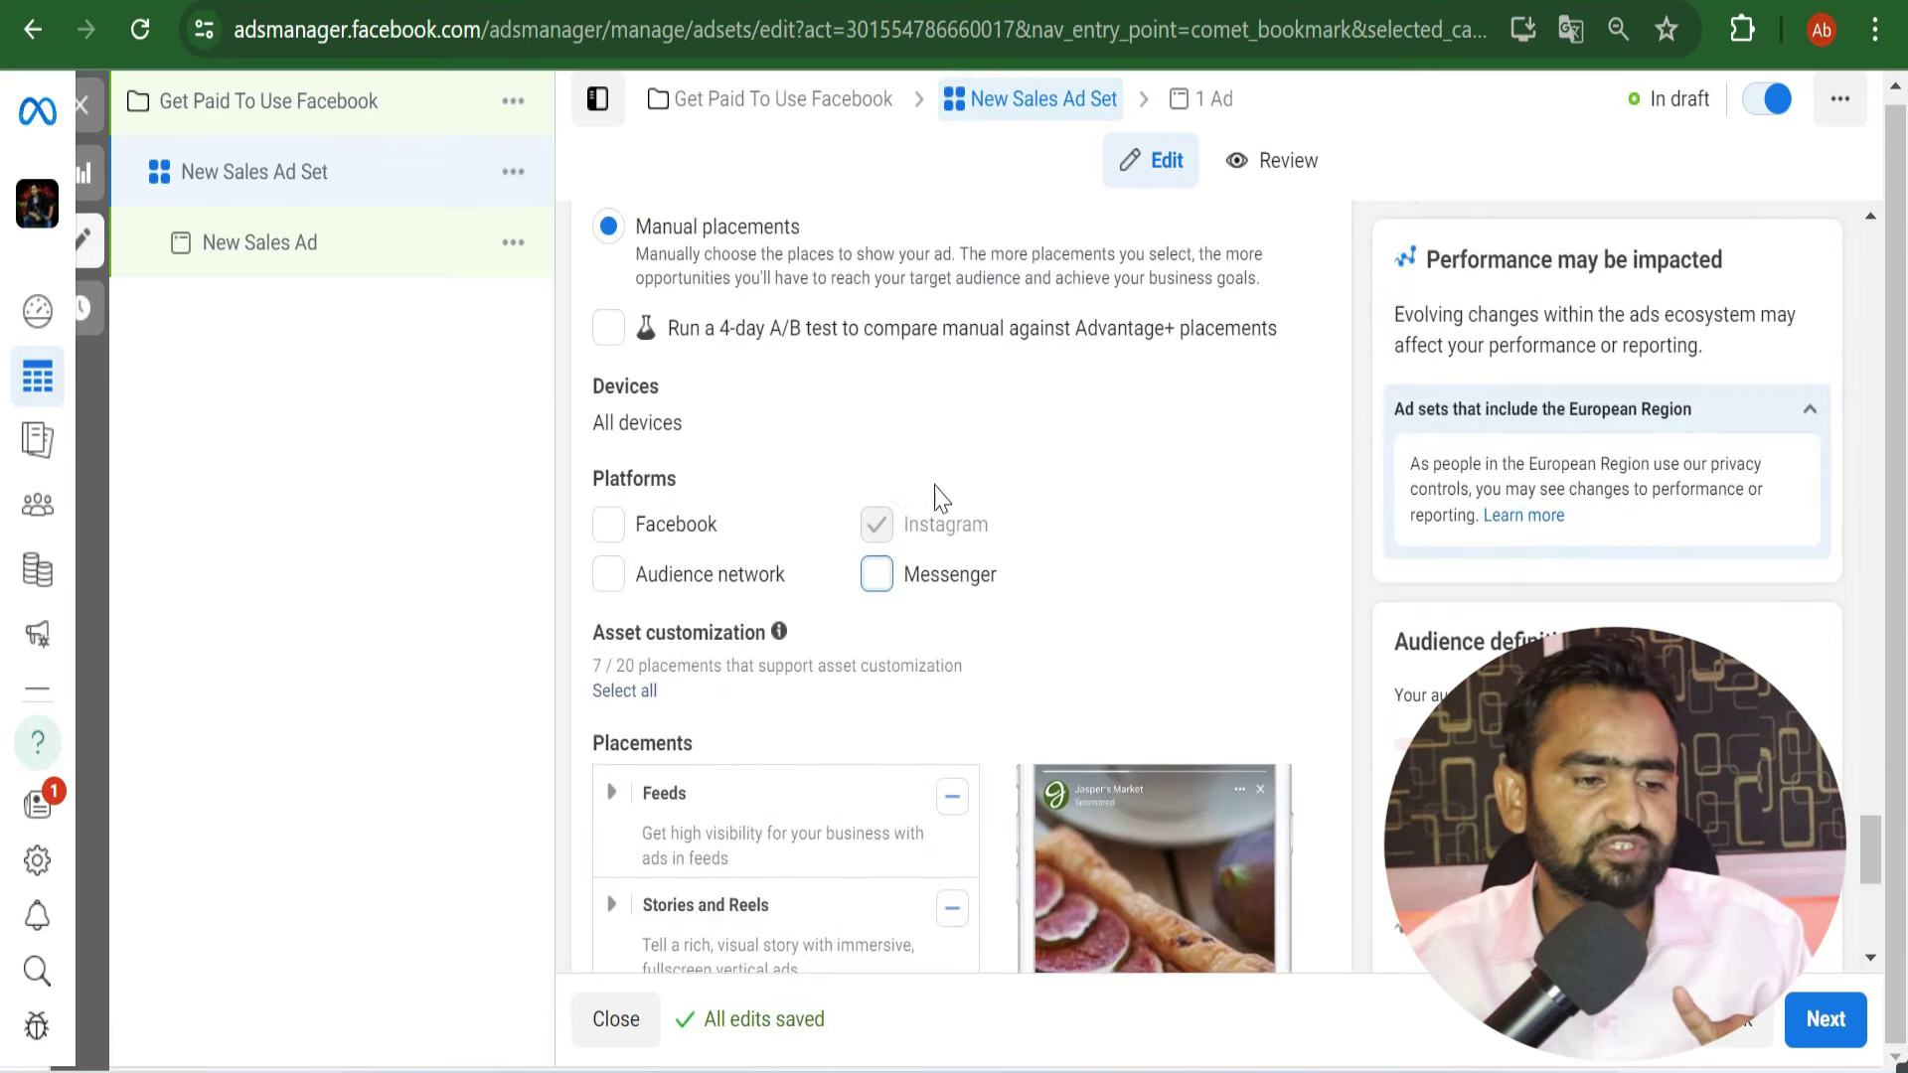
scroll(988, 596, "down", 6)
scroll(843, 763, "up", 5)
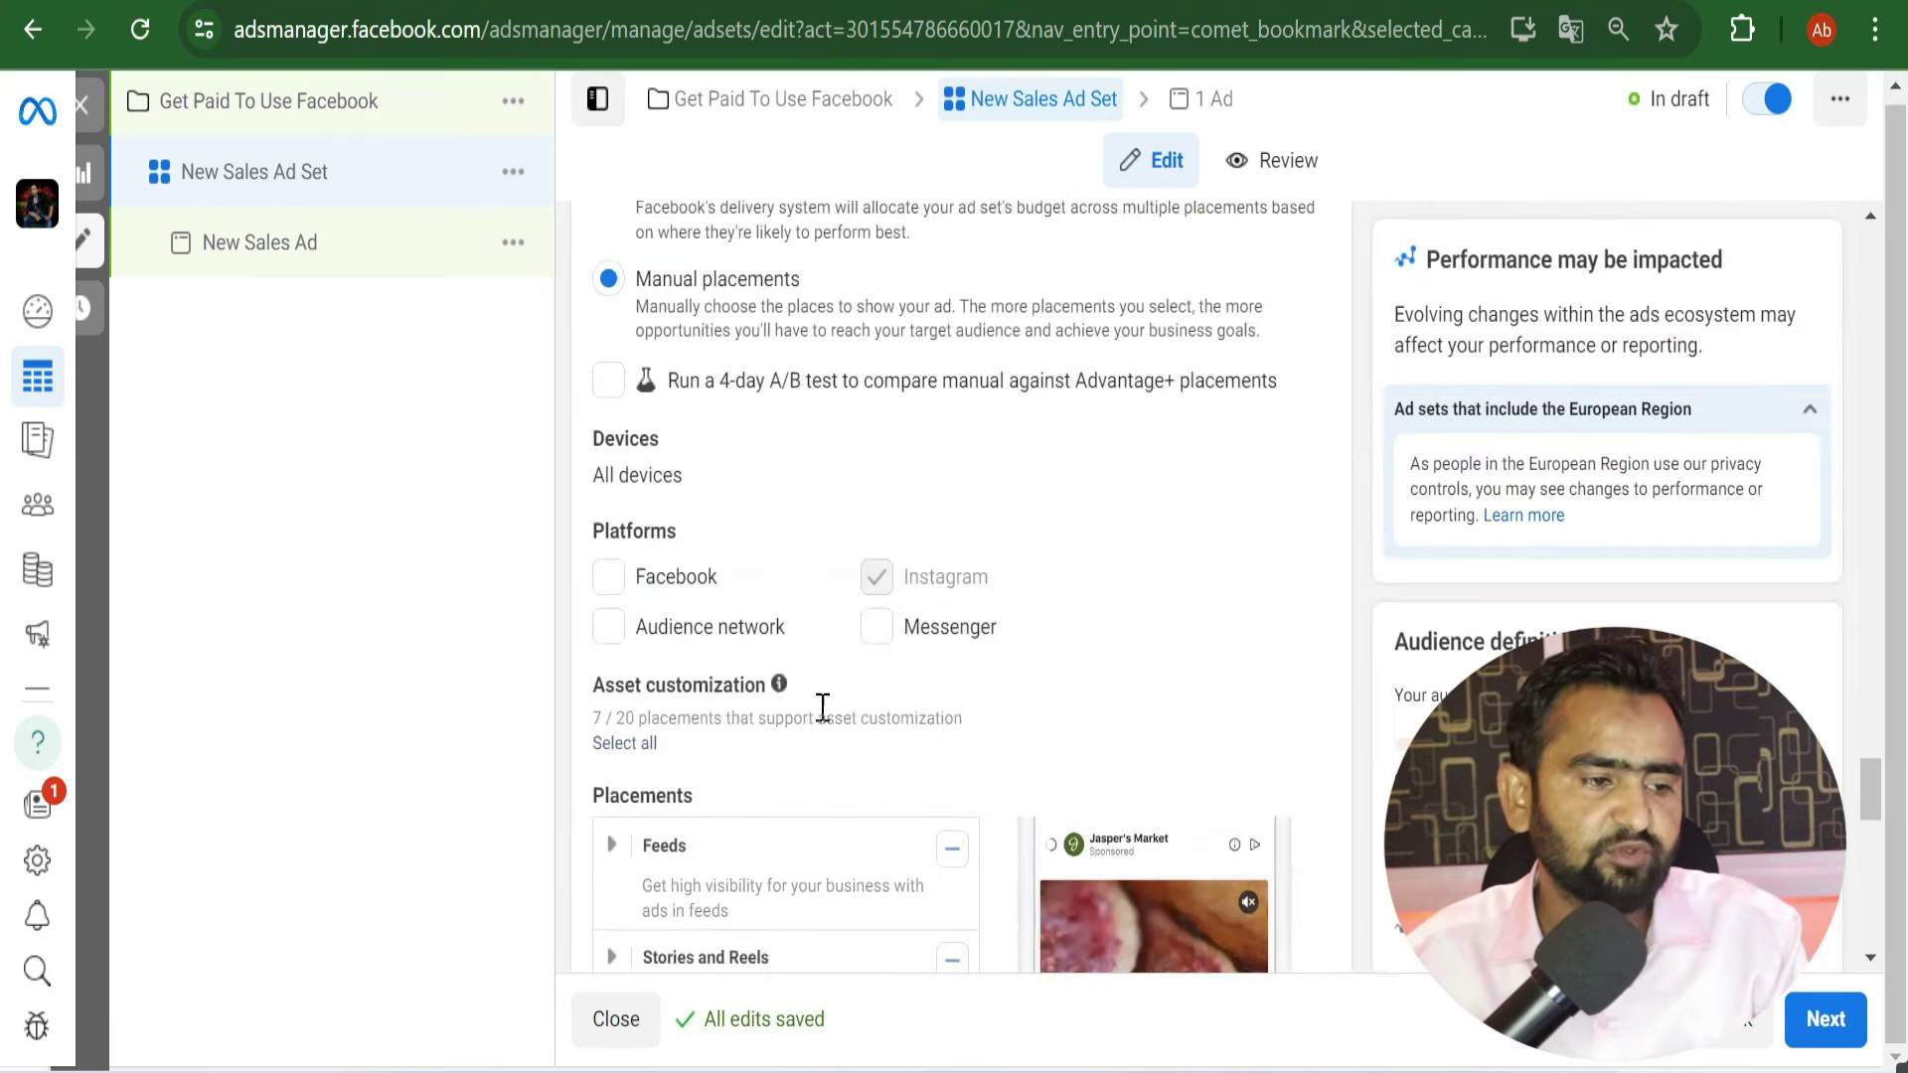
left_click(298, 247)
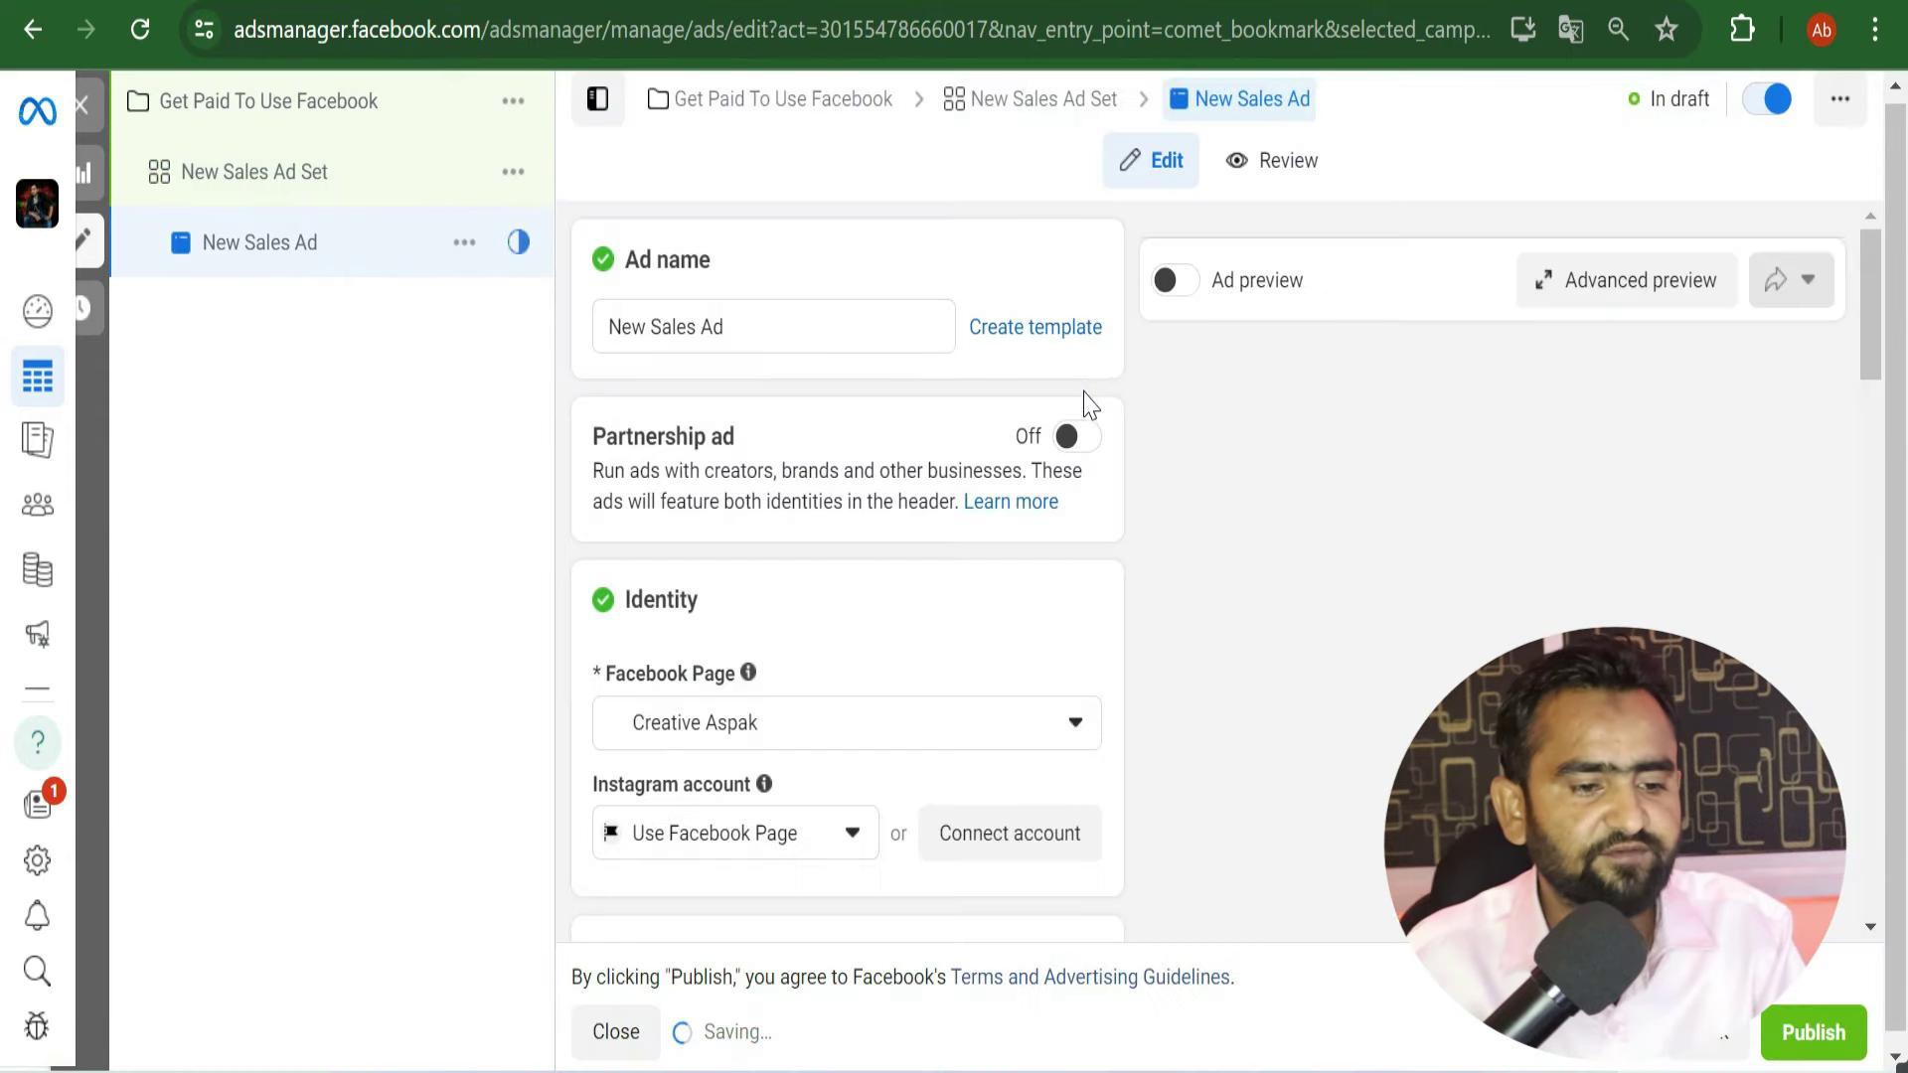
Step: Set the ad's Facebook Page identity to Technology Wala Dost
scroll(829, 368, "down", 3)
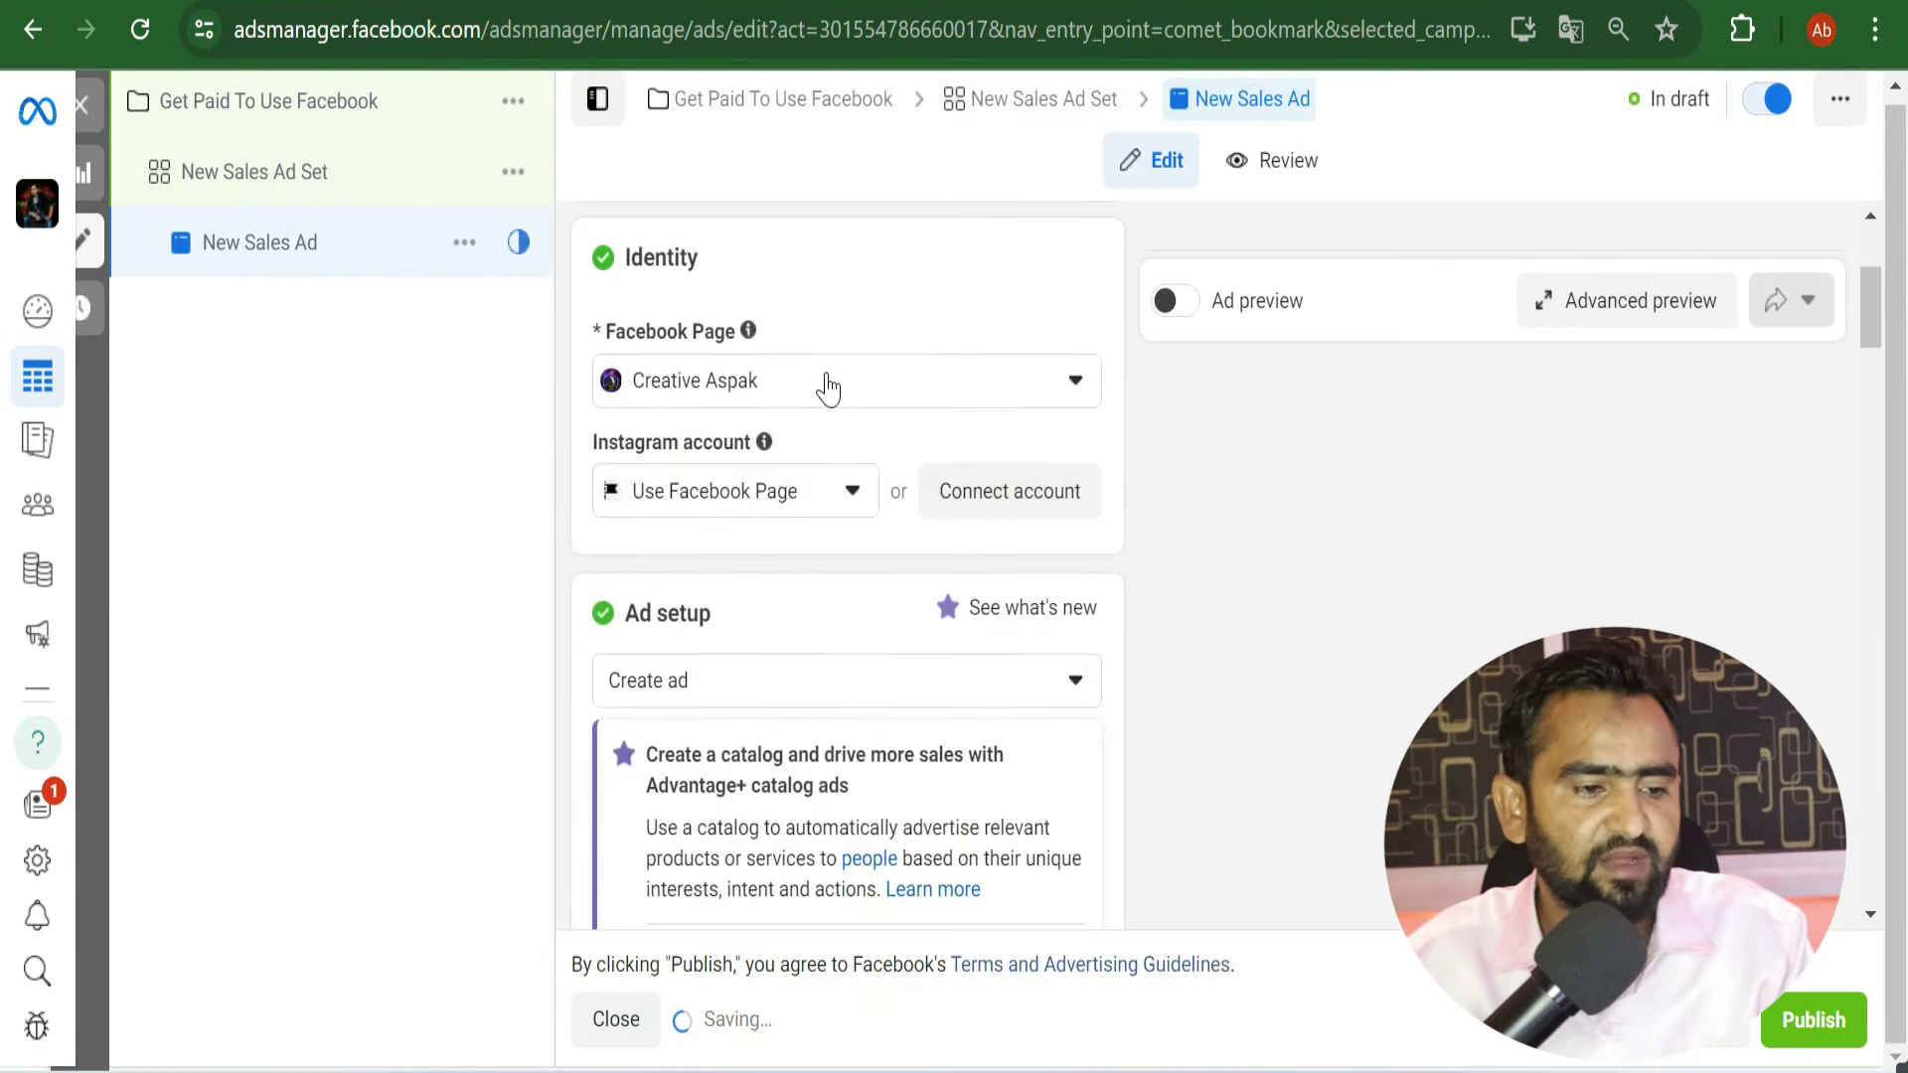
left_click(844, 389)
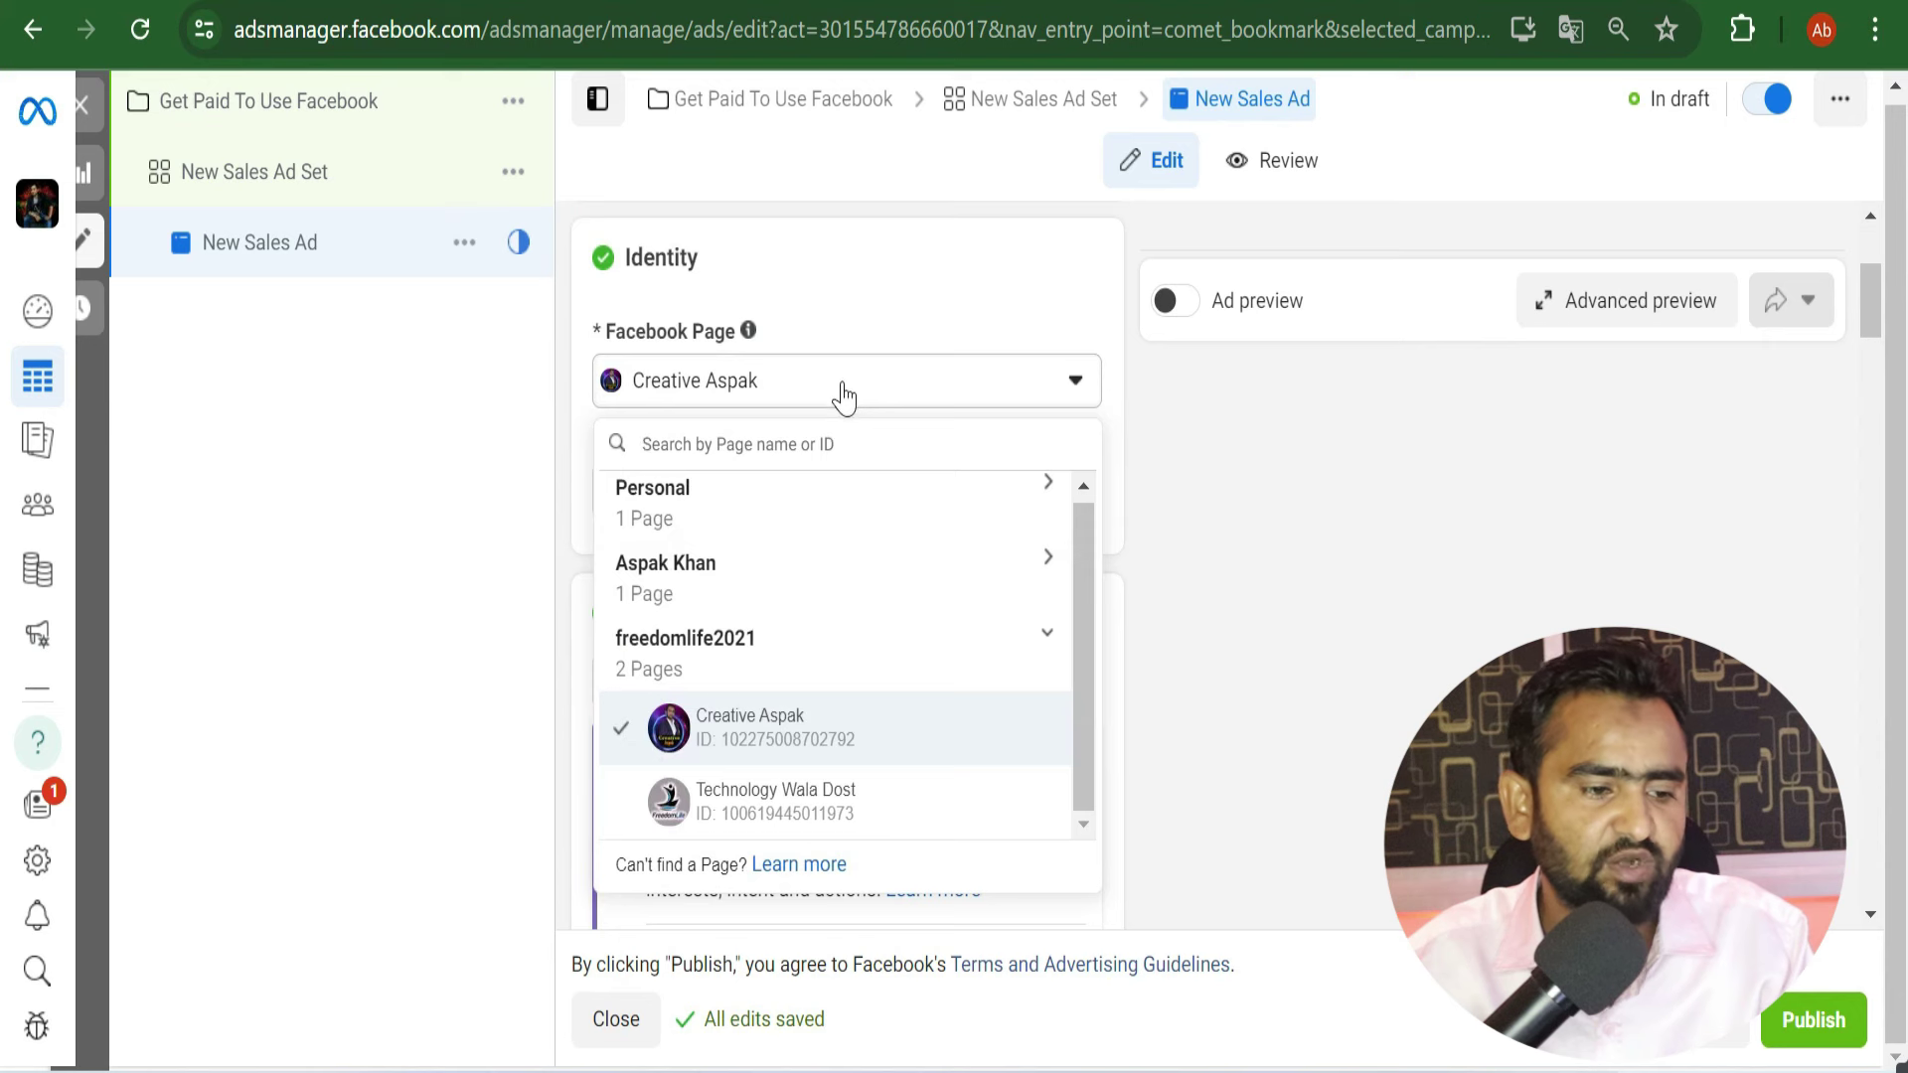
left_click(789, 823)
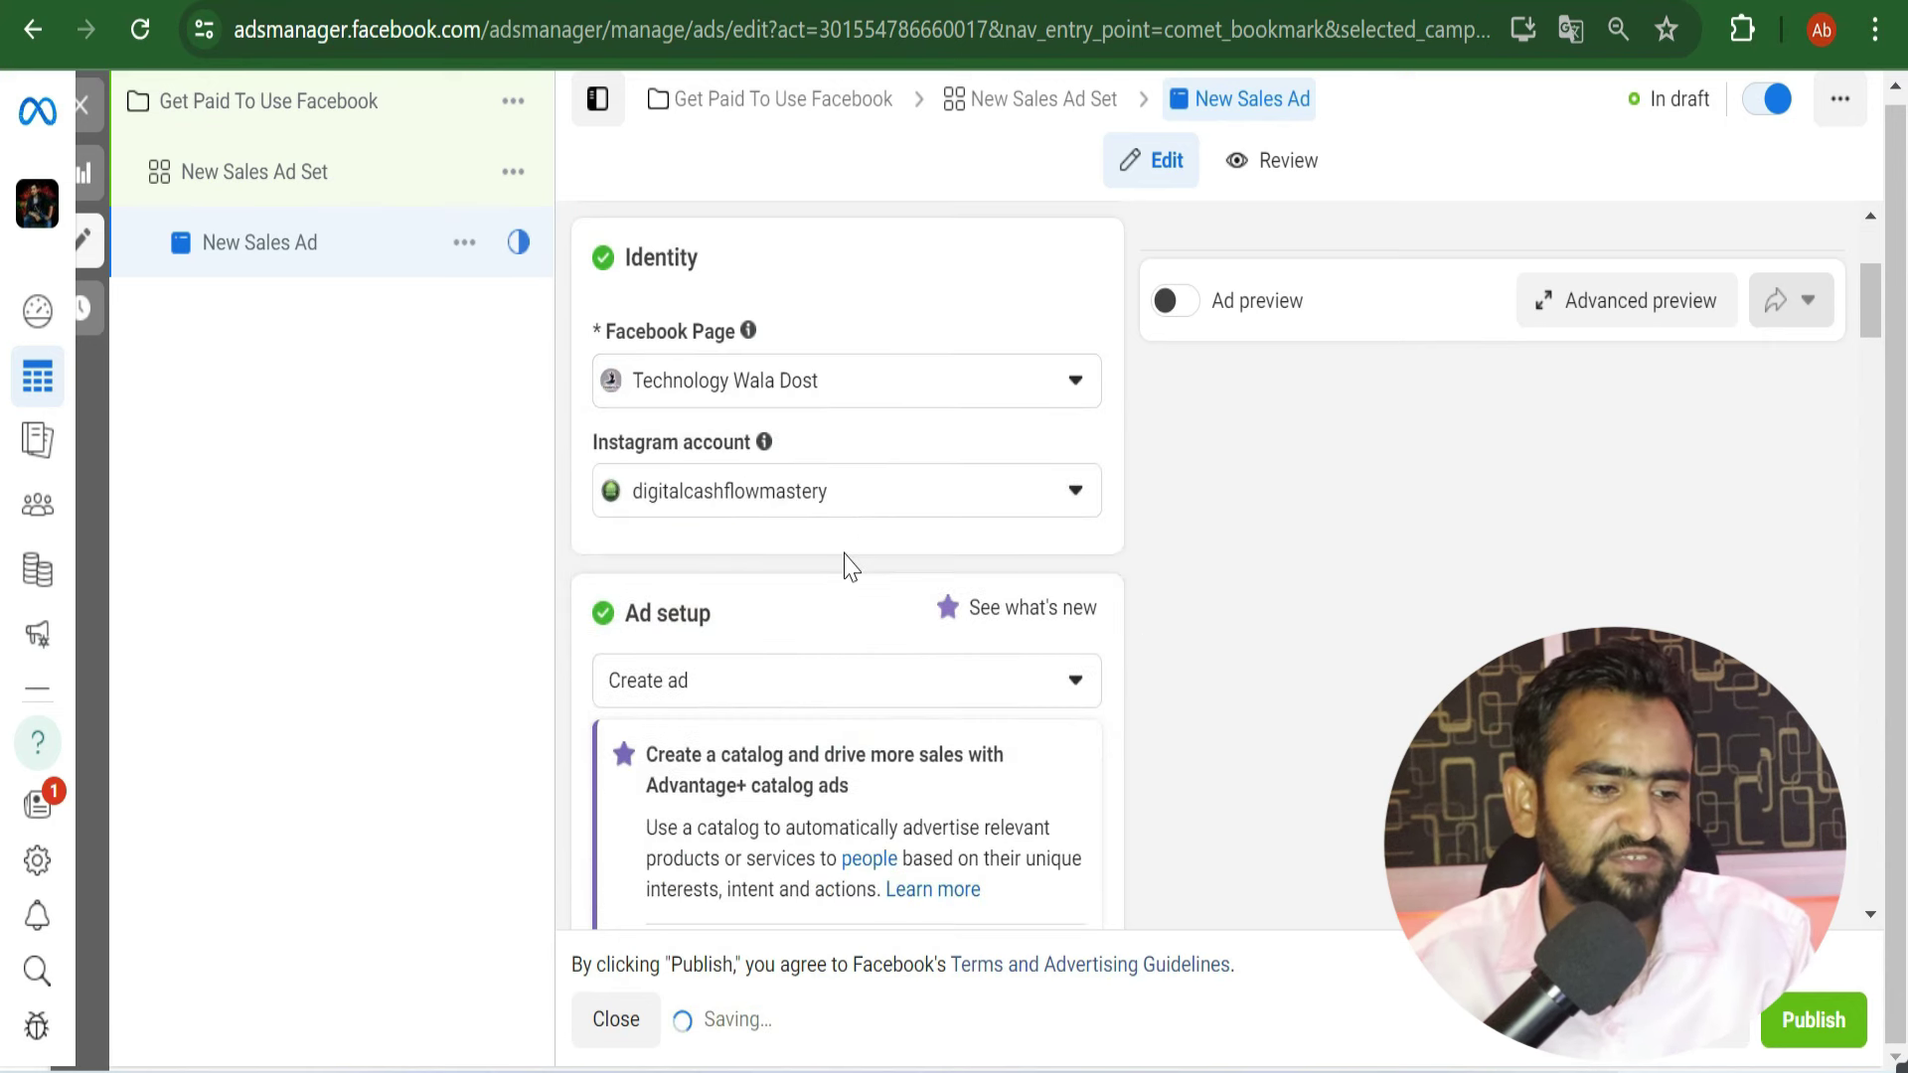
scroll(760, 516, "down", 3)
scroll(763, 515, "down", 5)
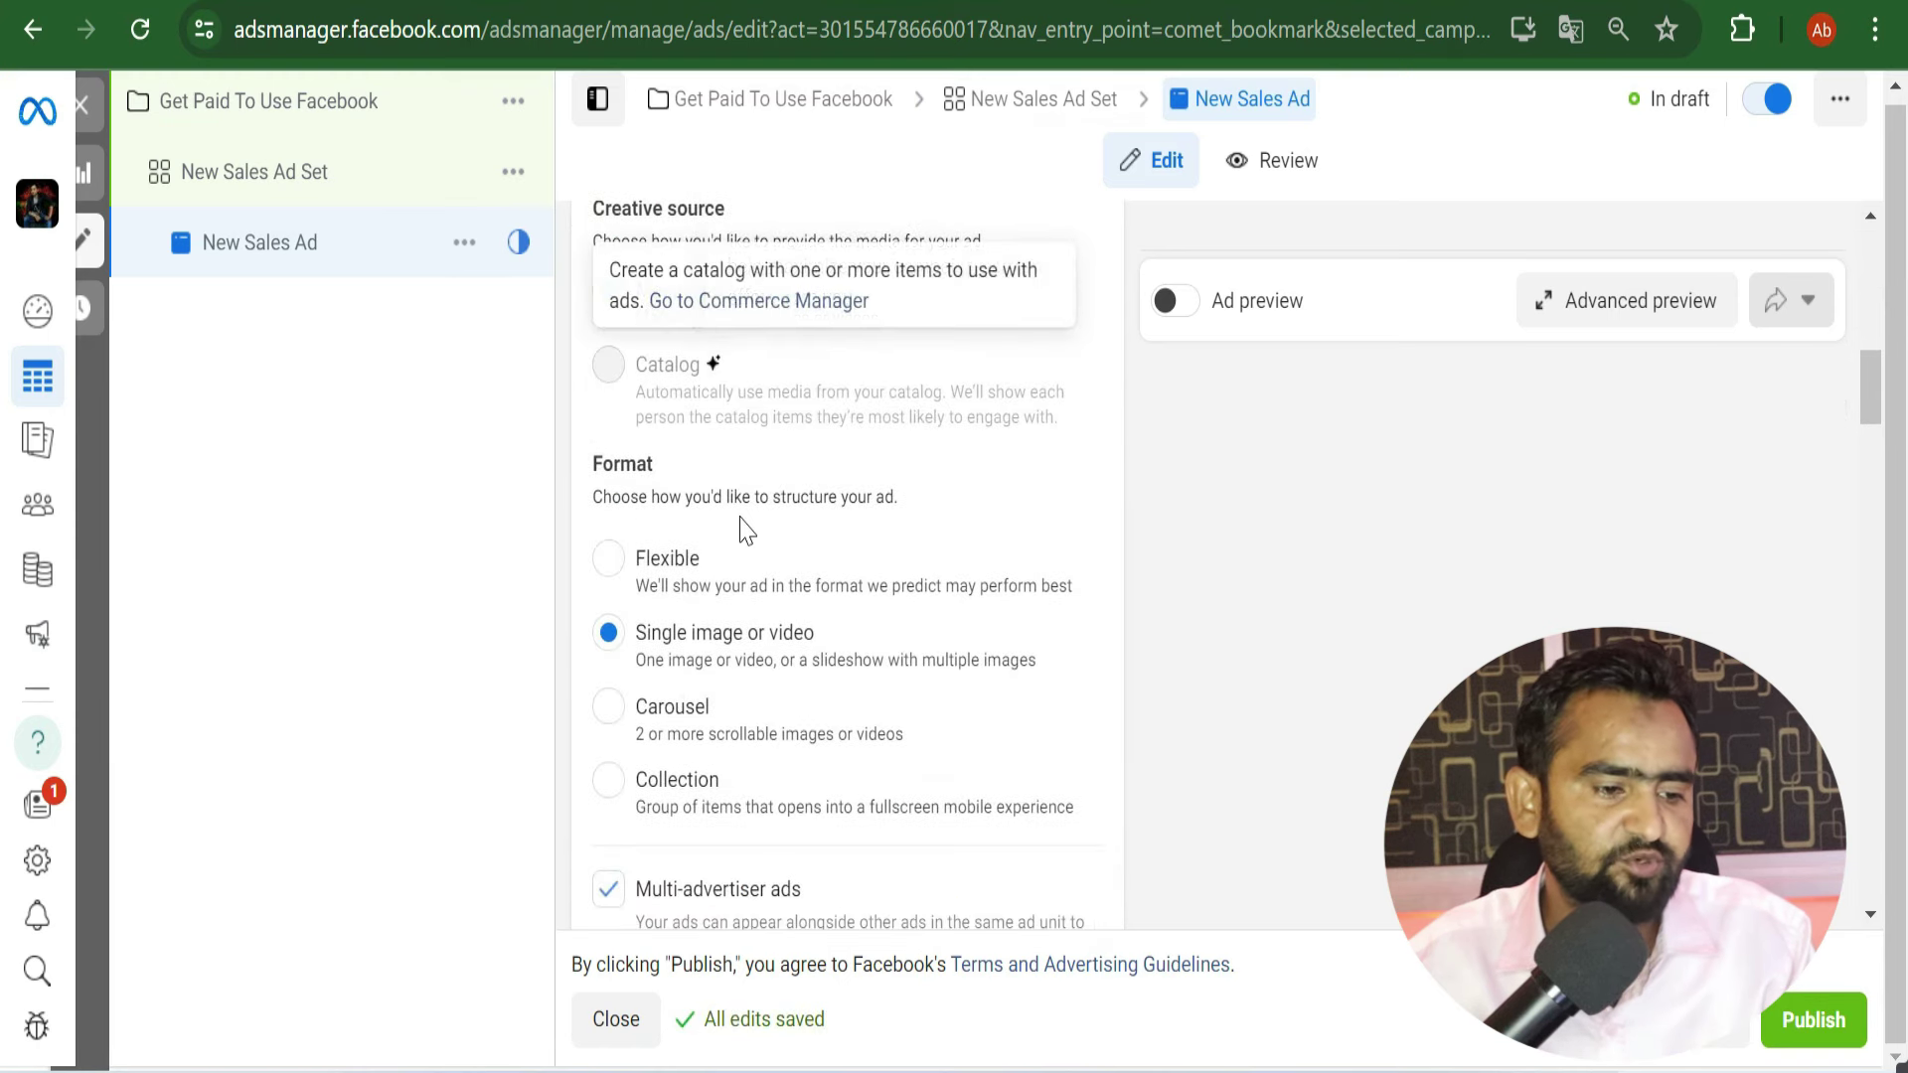
scroll(746, 531, "down", 3)
scroll(743, 531, "down", 2)
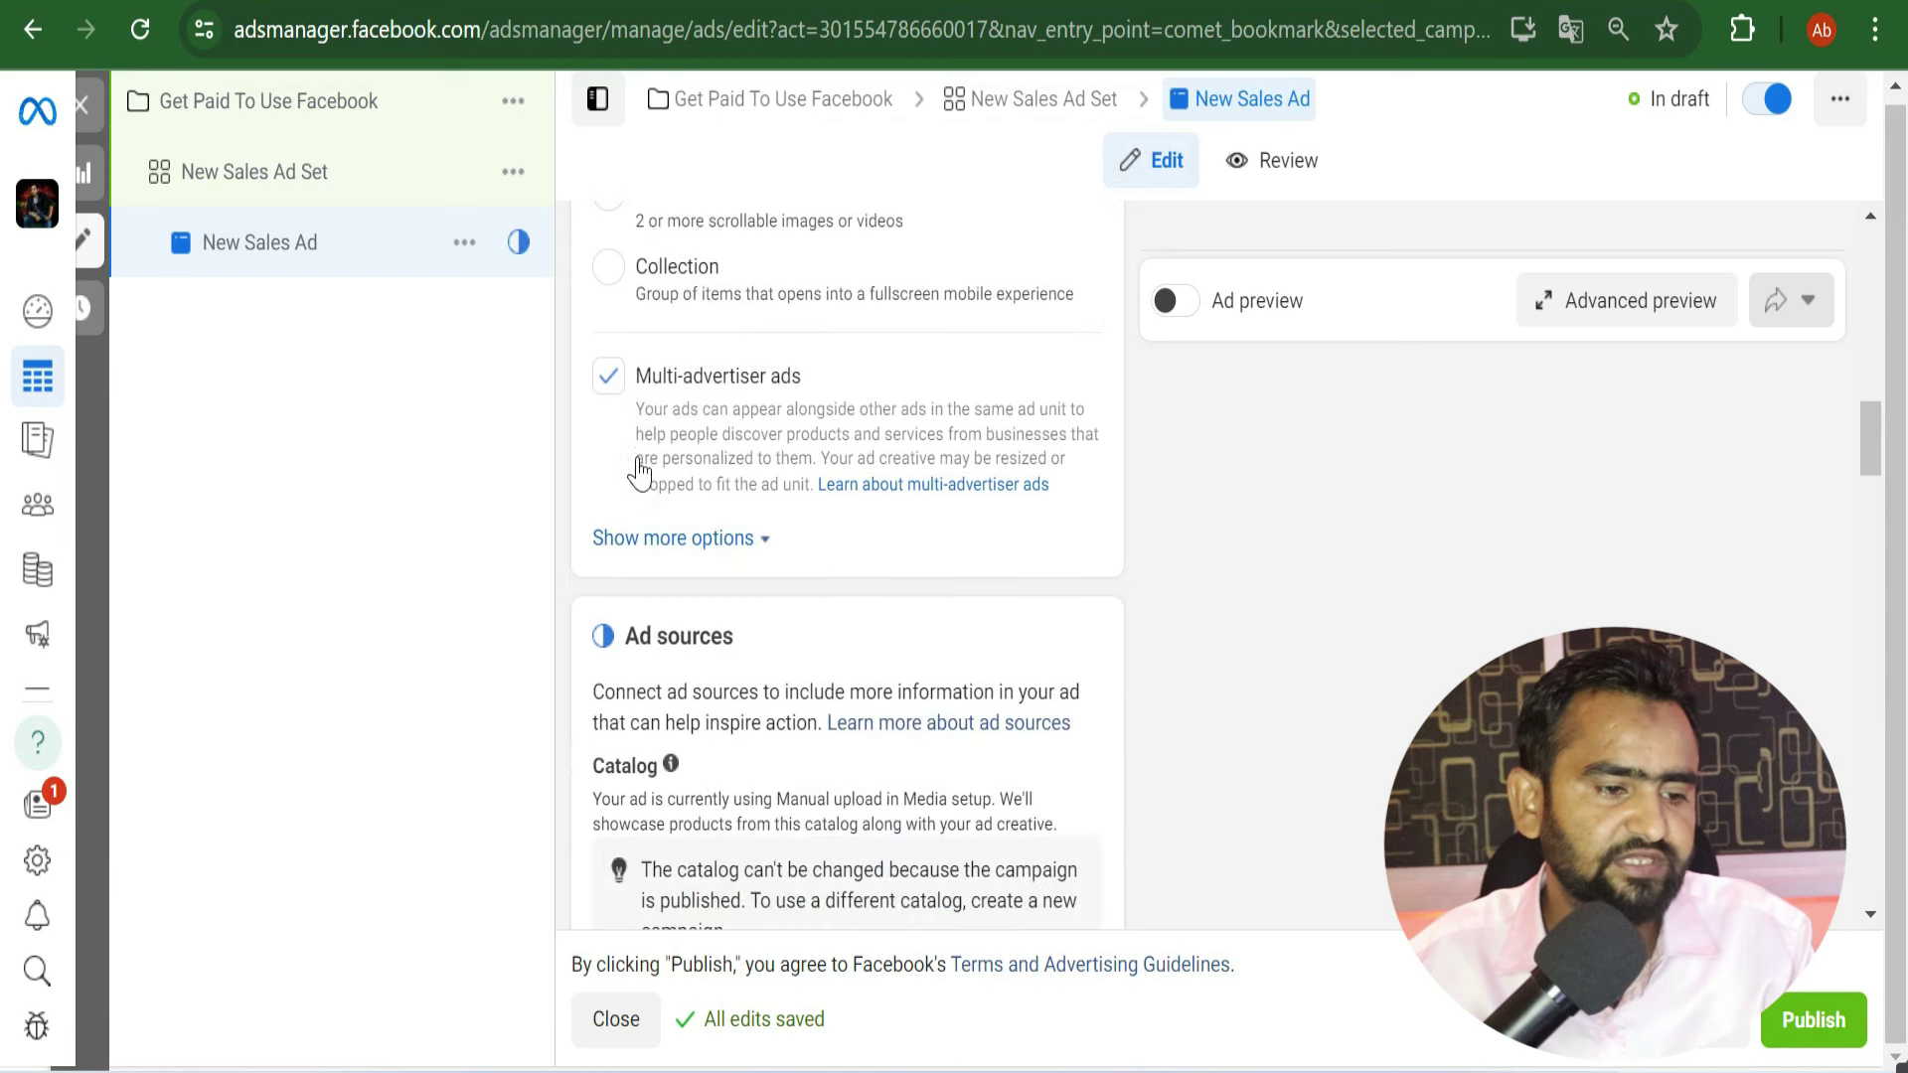
scroll(805, 515, "down", 6)
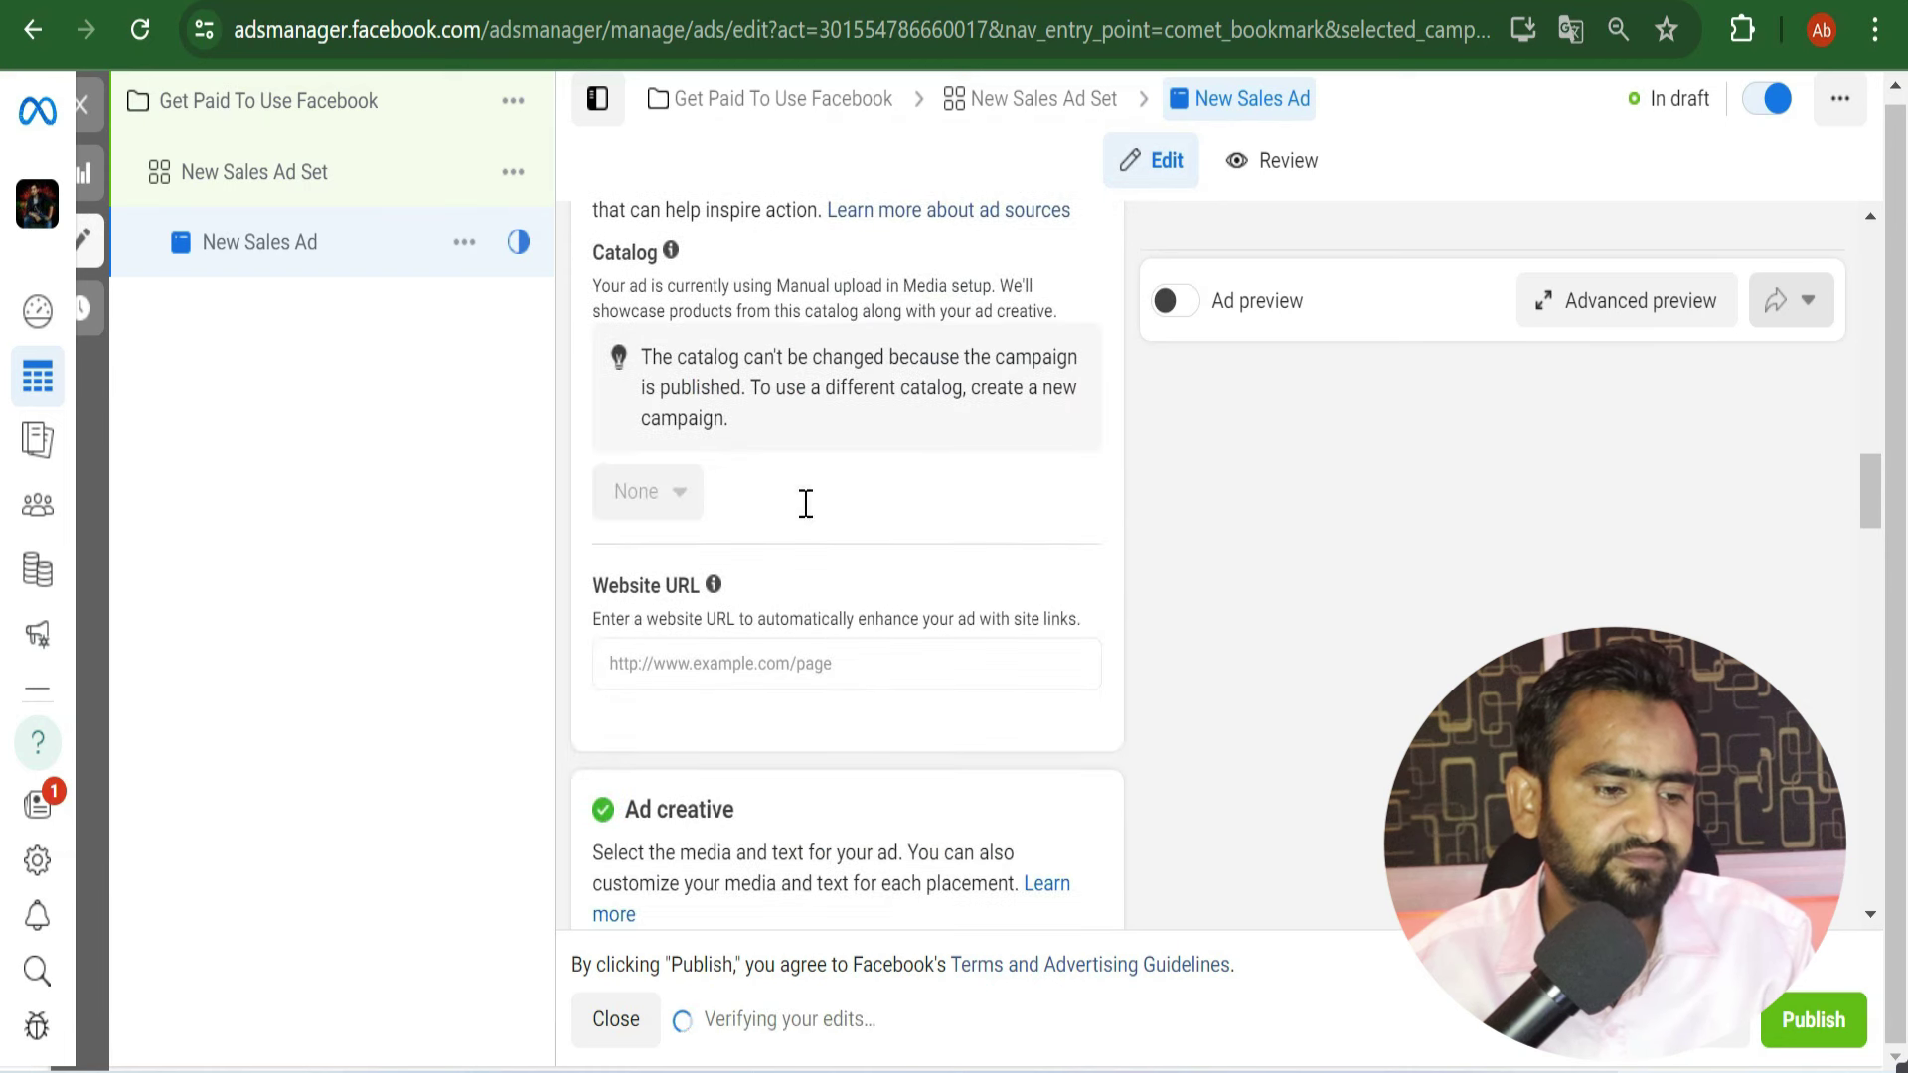
left_click(786, 491)
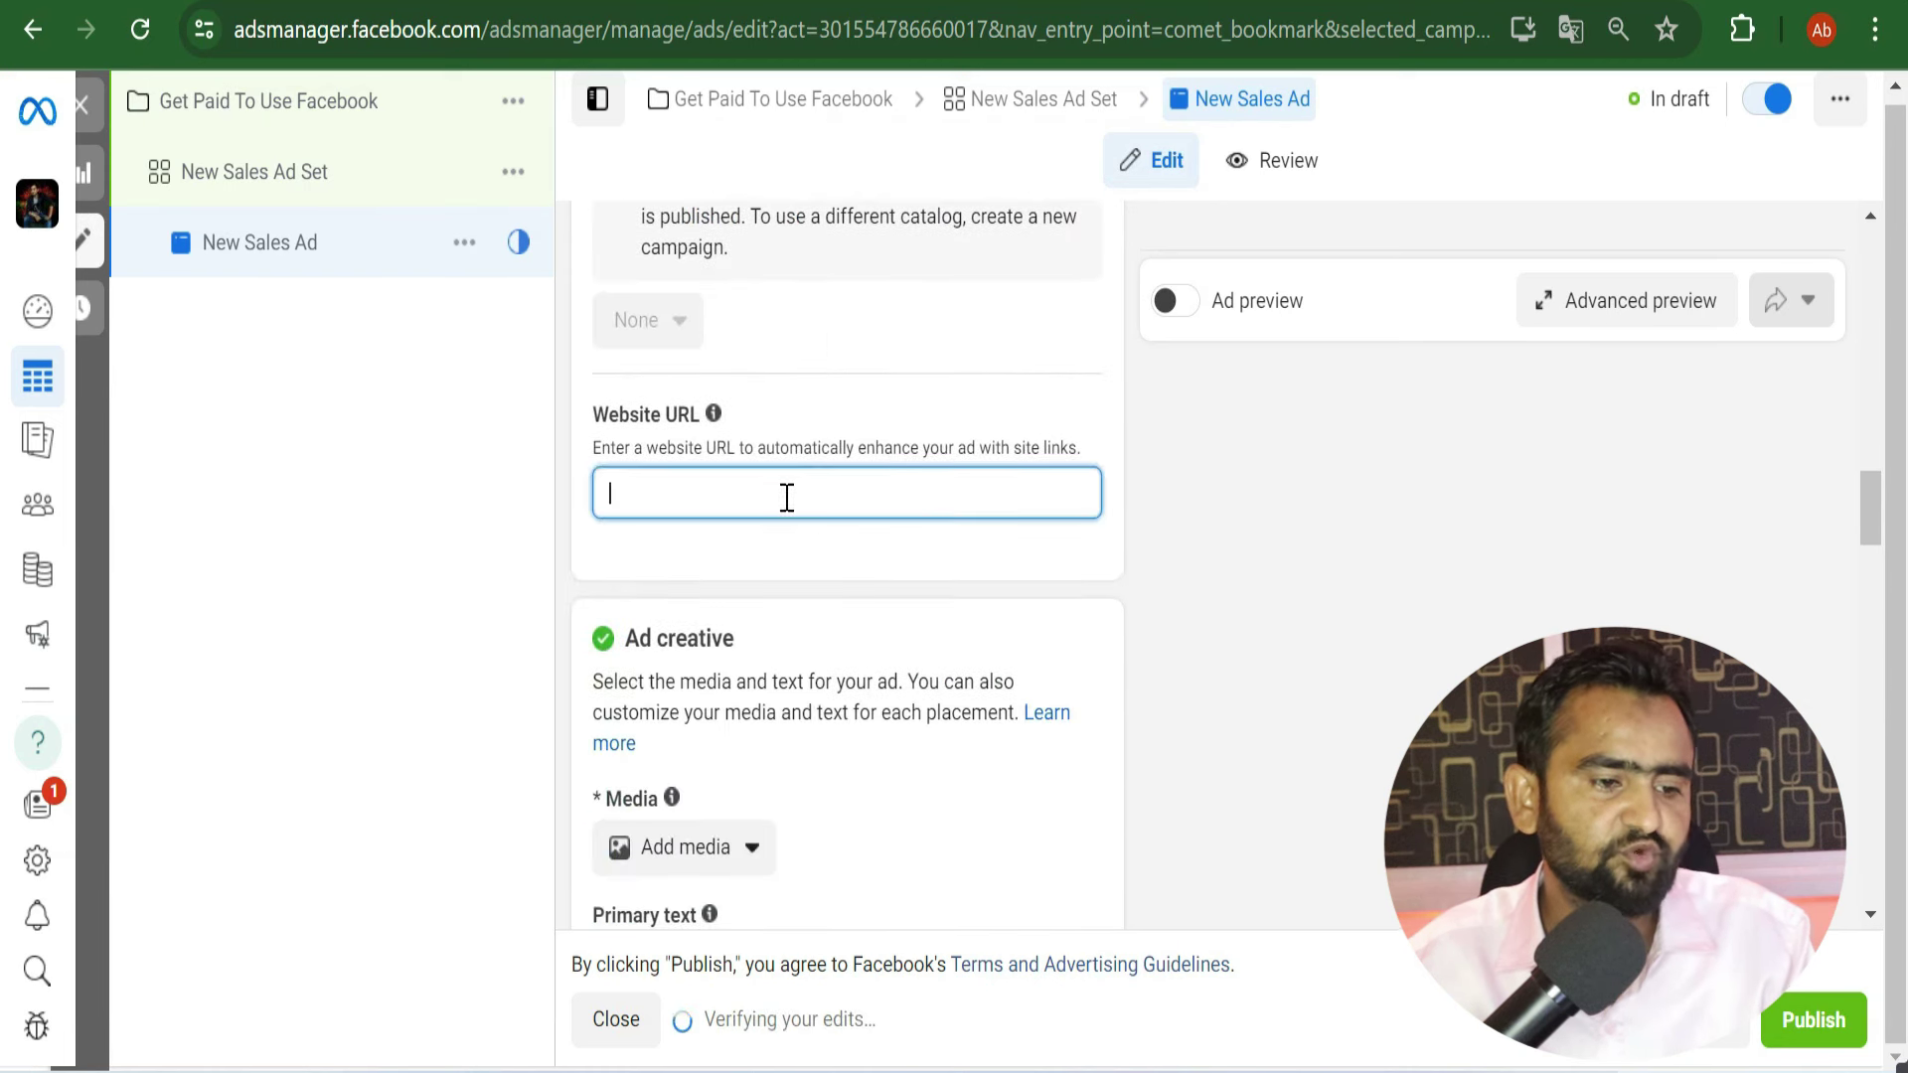
type("https://446aeyu9g9tfoh0qpxy--gn4rh.hop.clickbank.net")
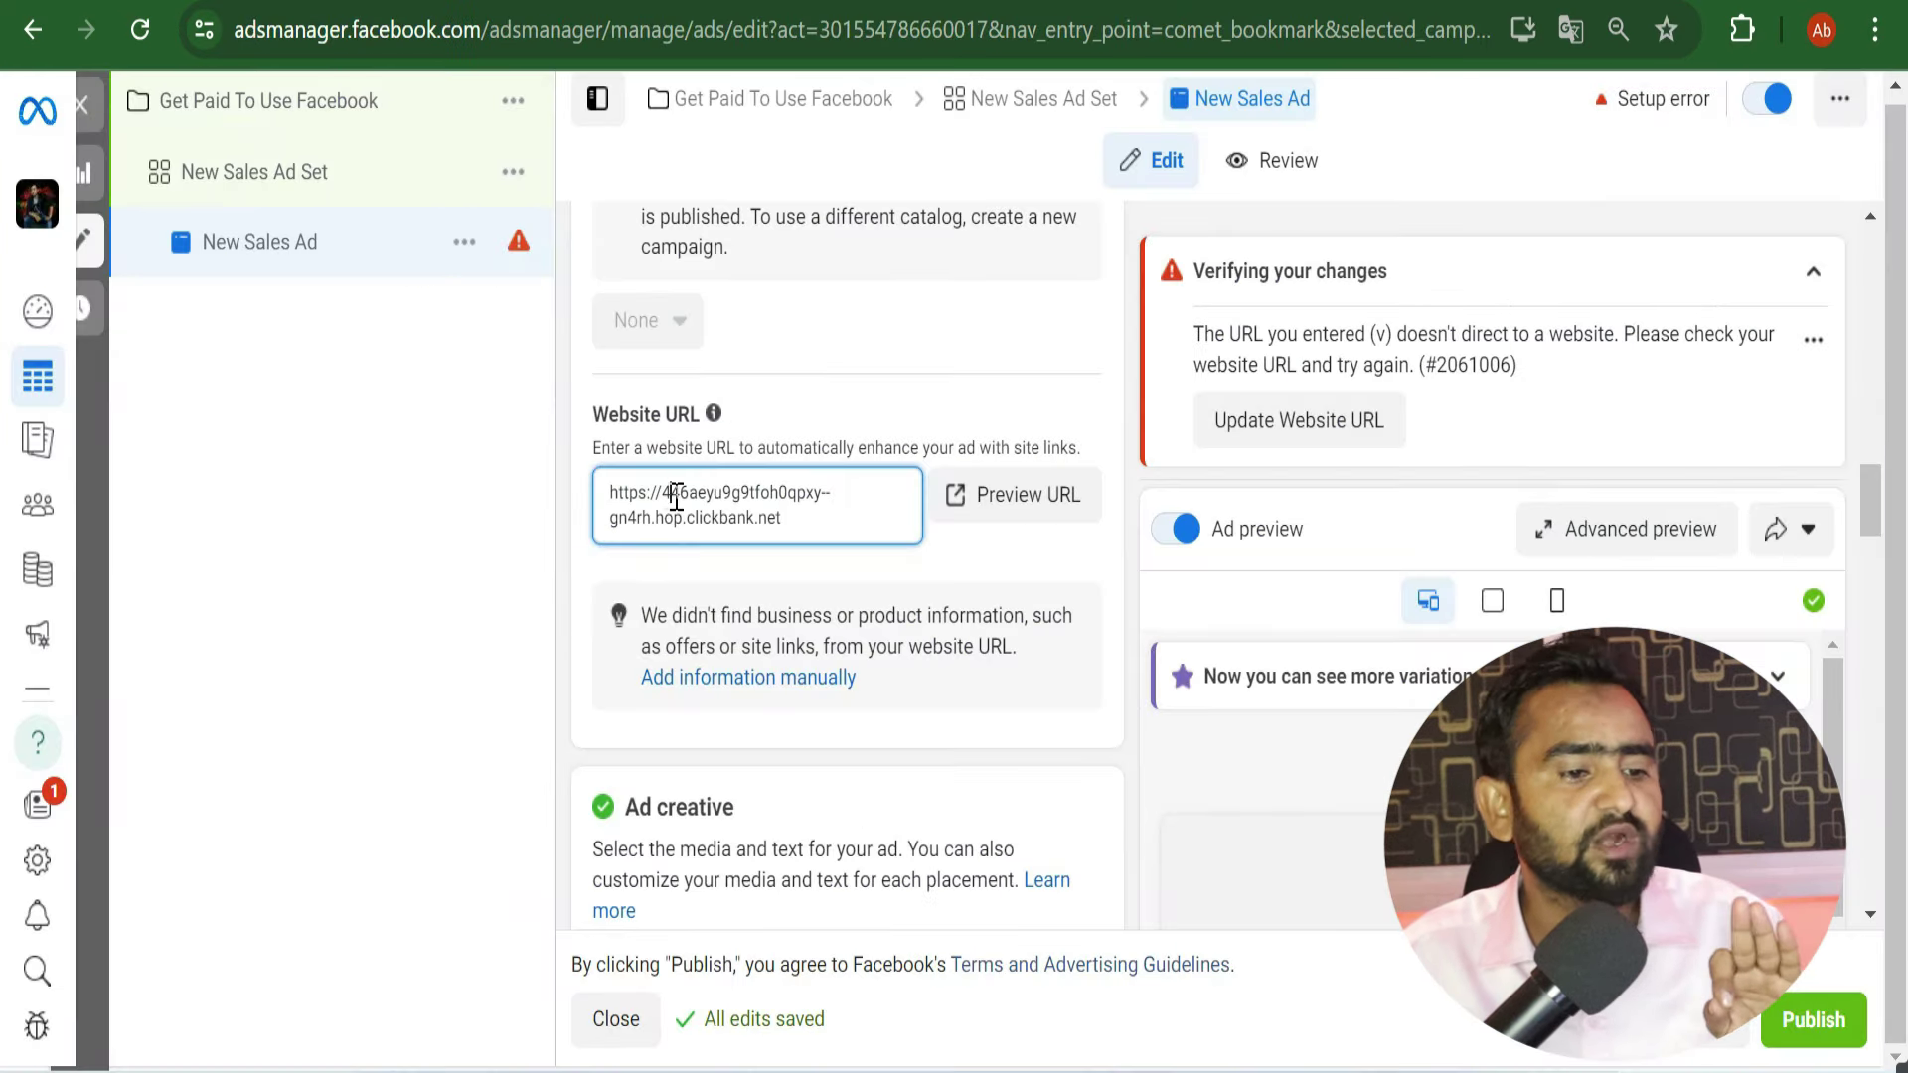
left_click_drag(676, 496, 838, 527)
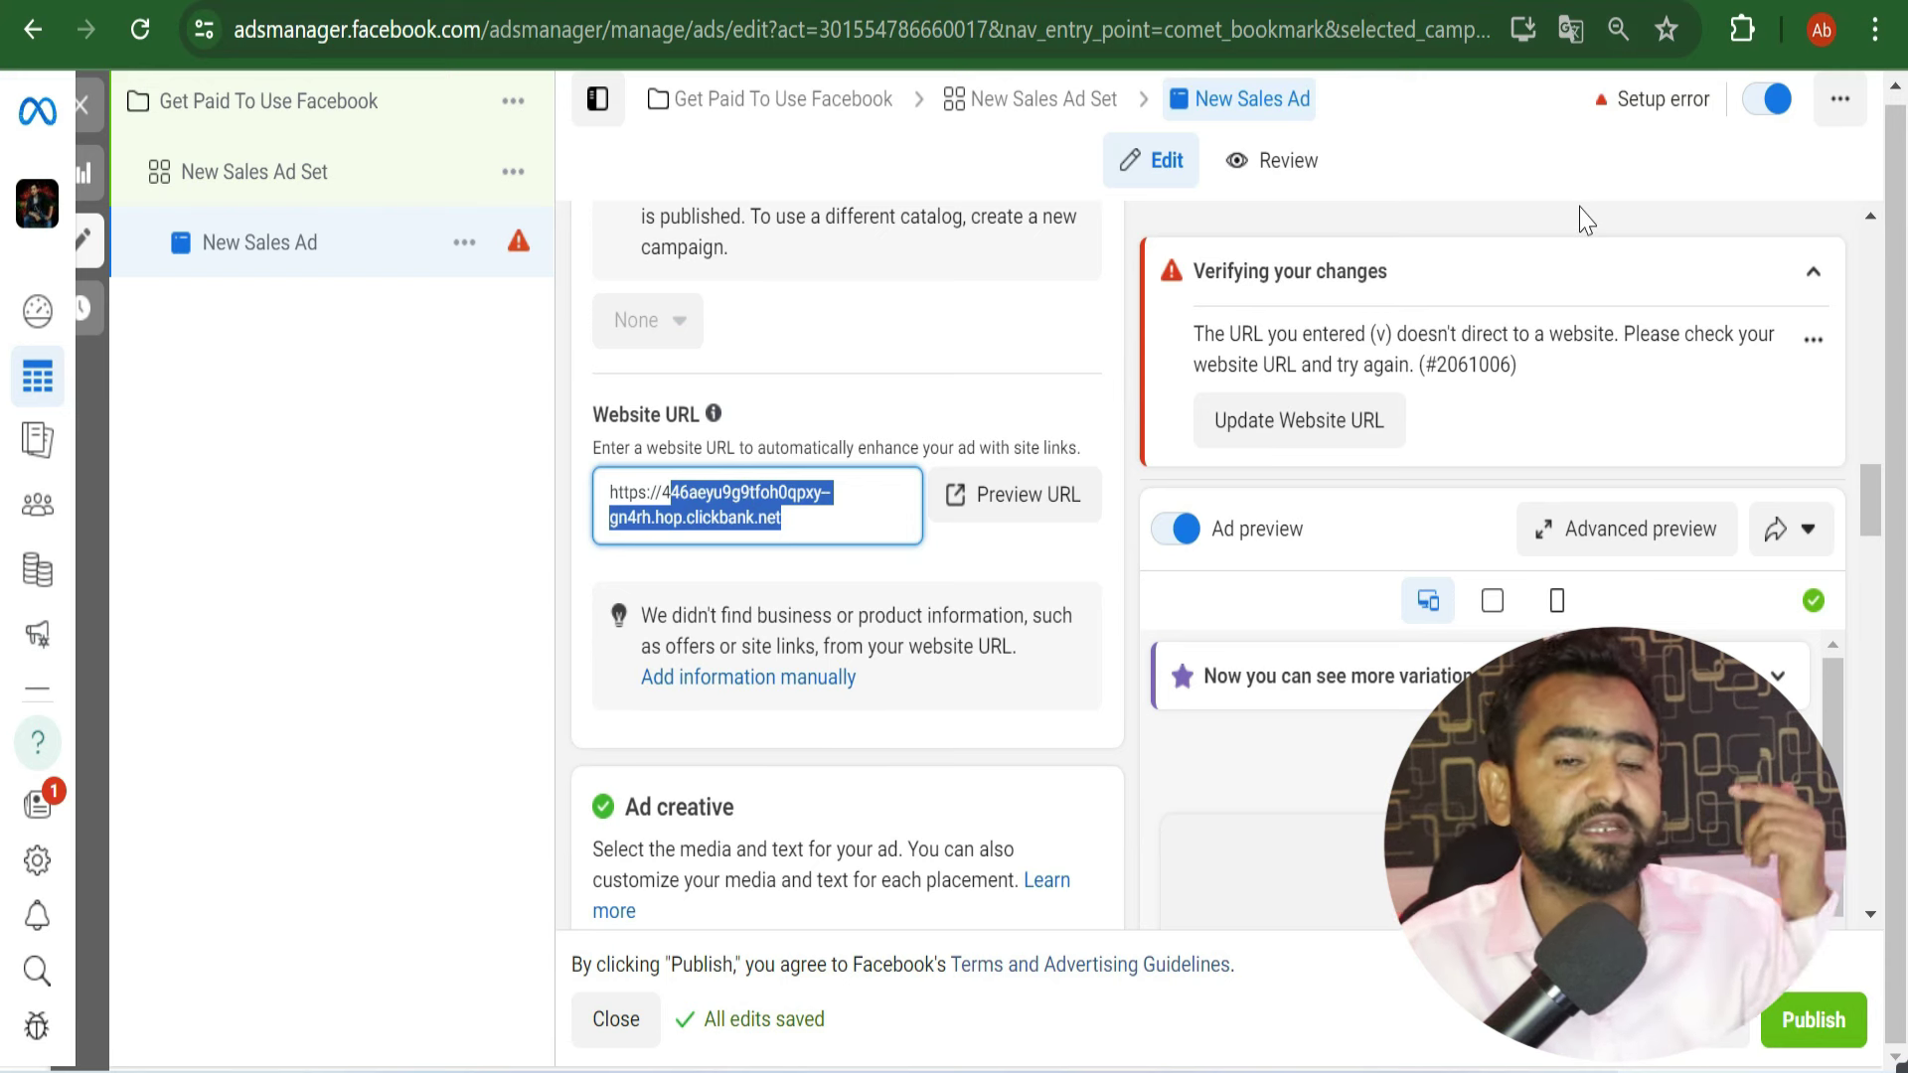
left_click(828, 500)
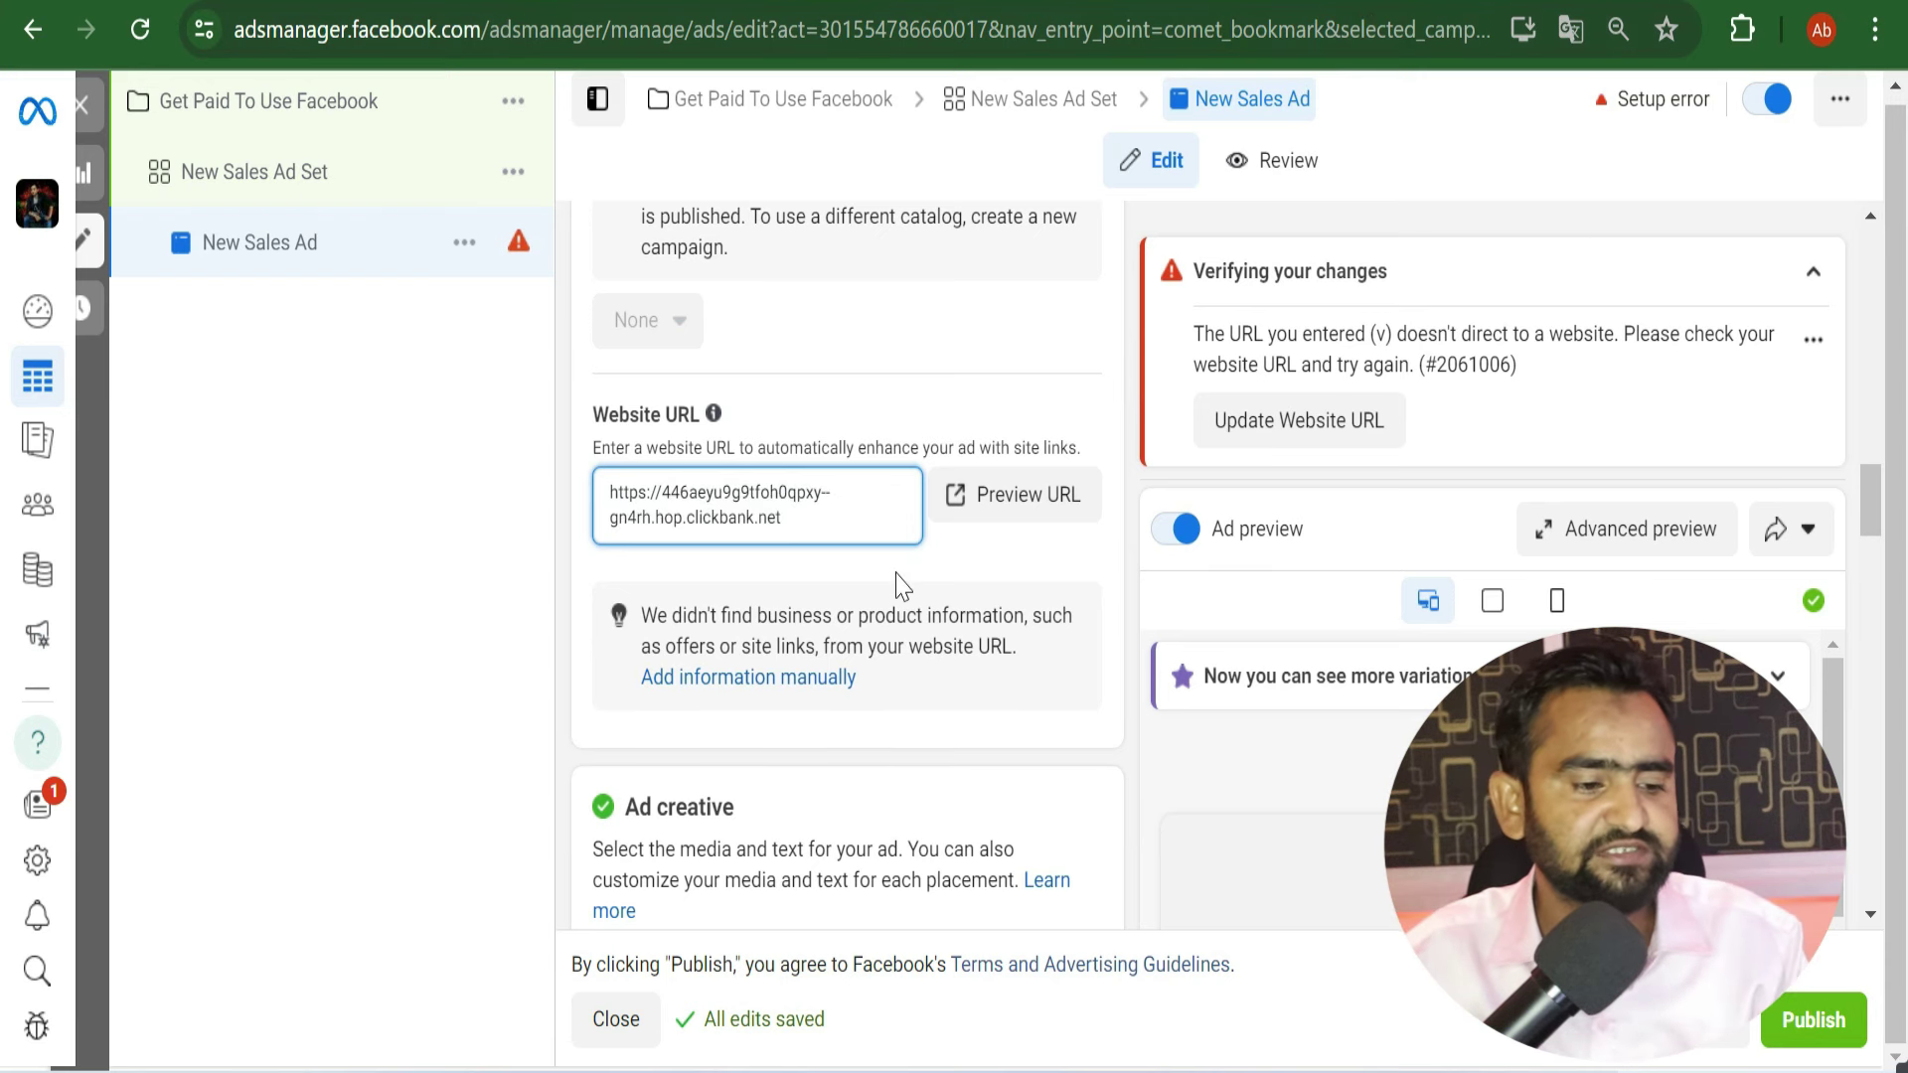
Step: Add the PSMJ Reel 1 video from Downloads as the ad's media, keeping the original crops and the suggested creative enhancements
scroll(901, 586, "down", 5)
left_click(695, 505)
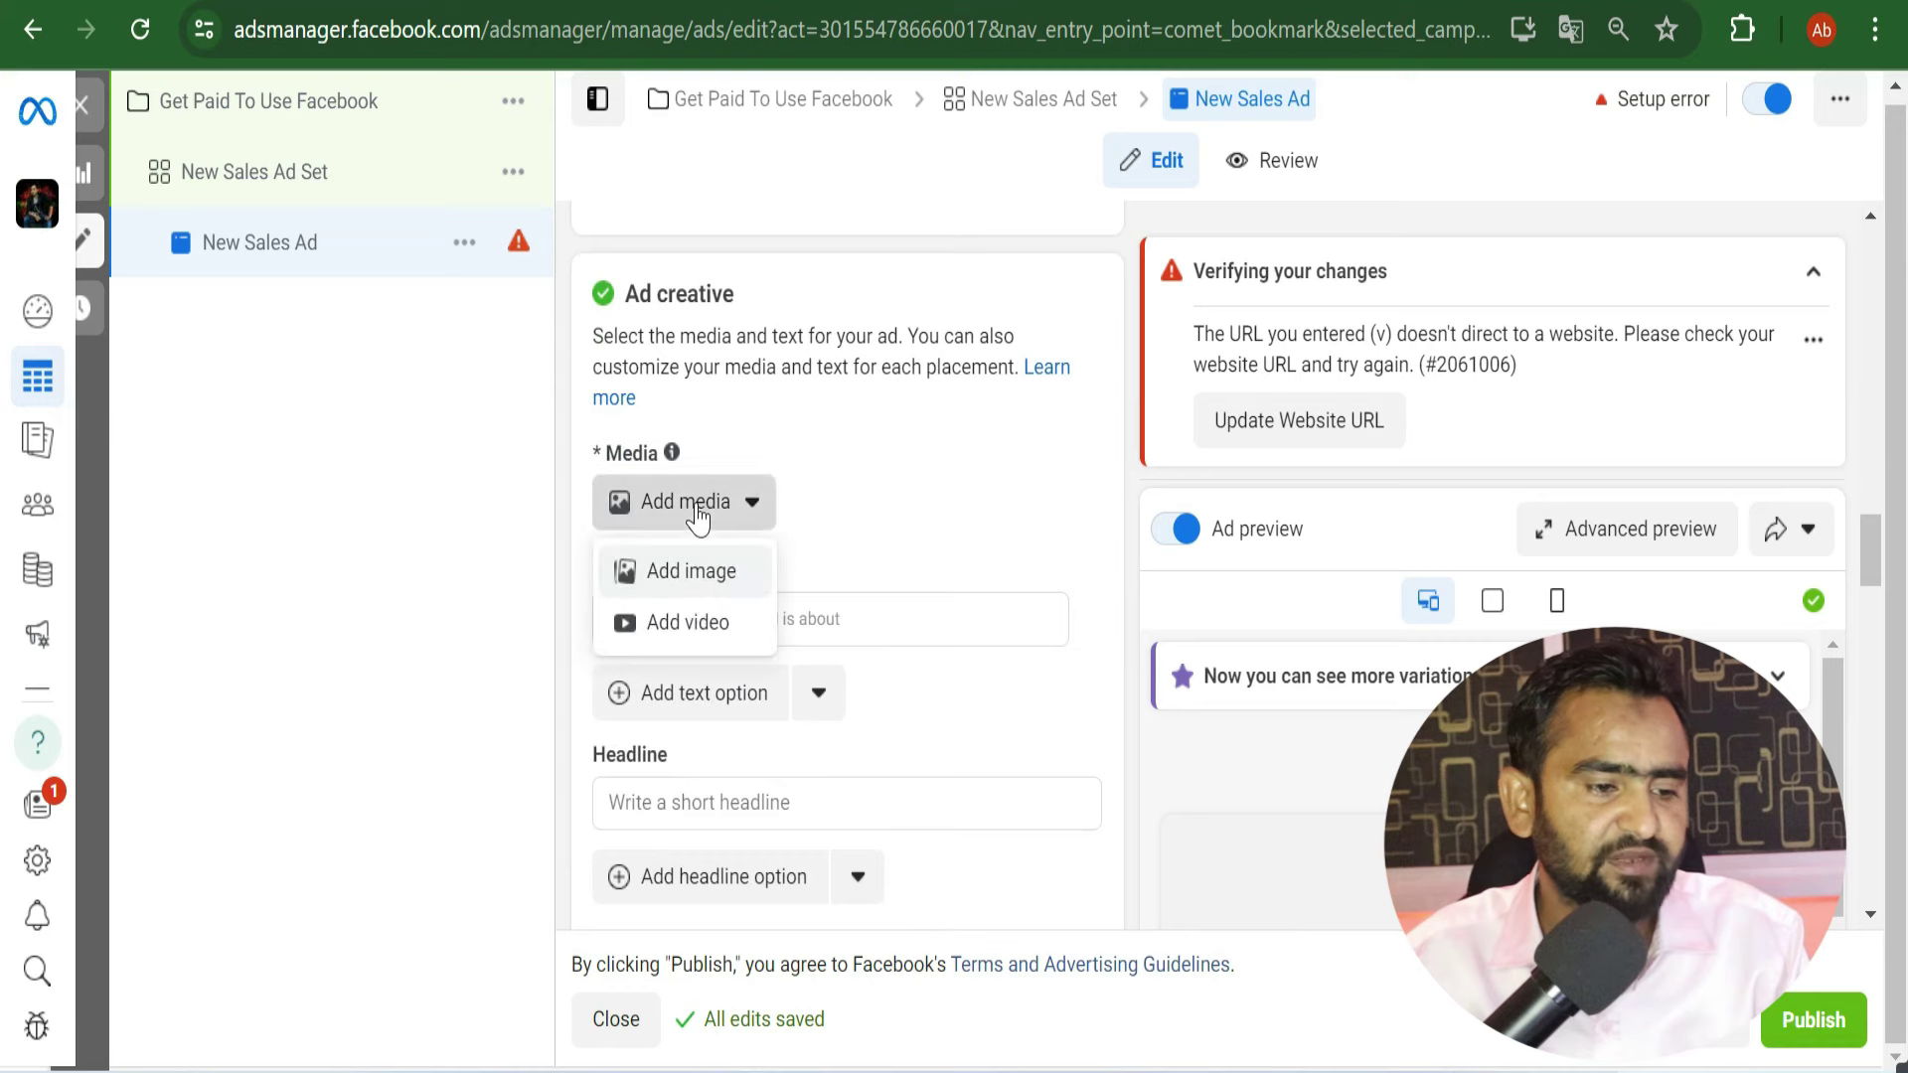
left_click(700, 626)
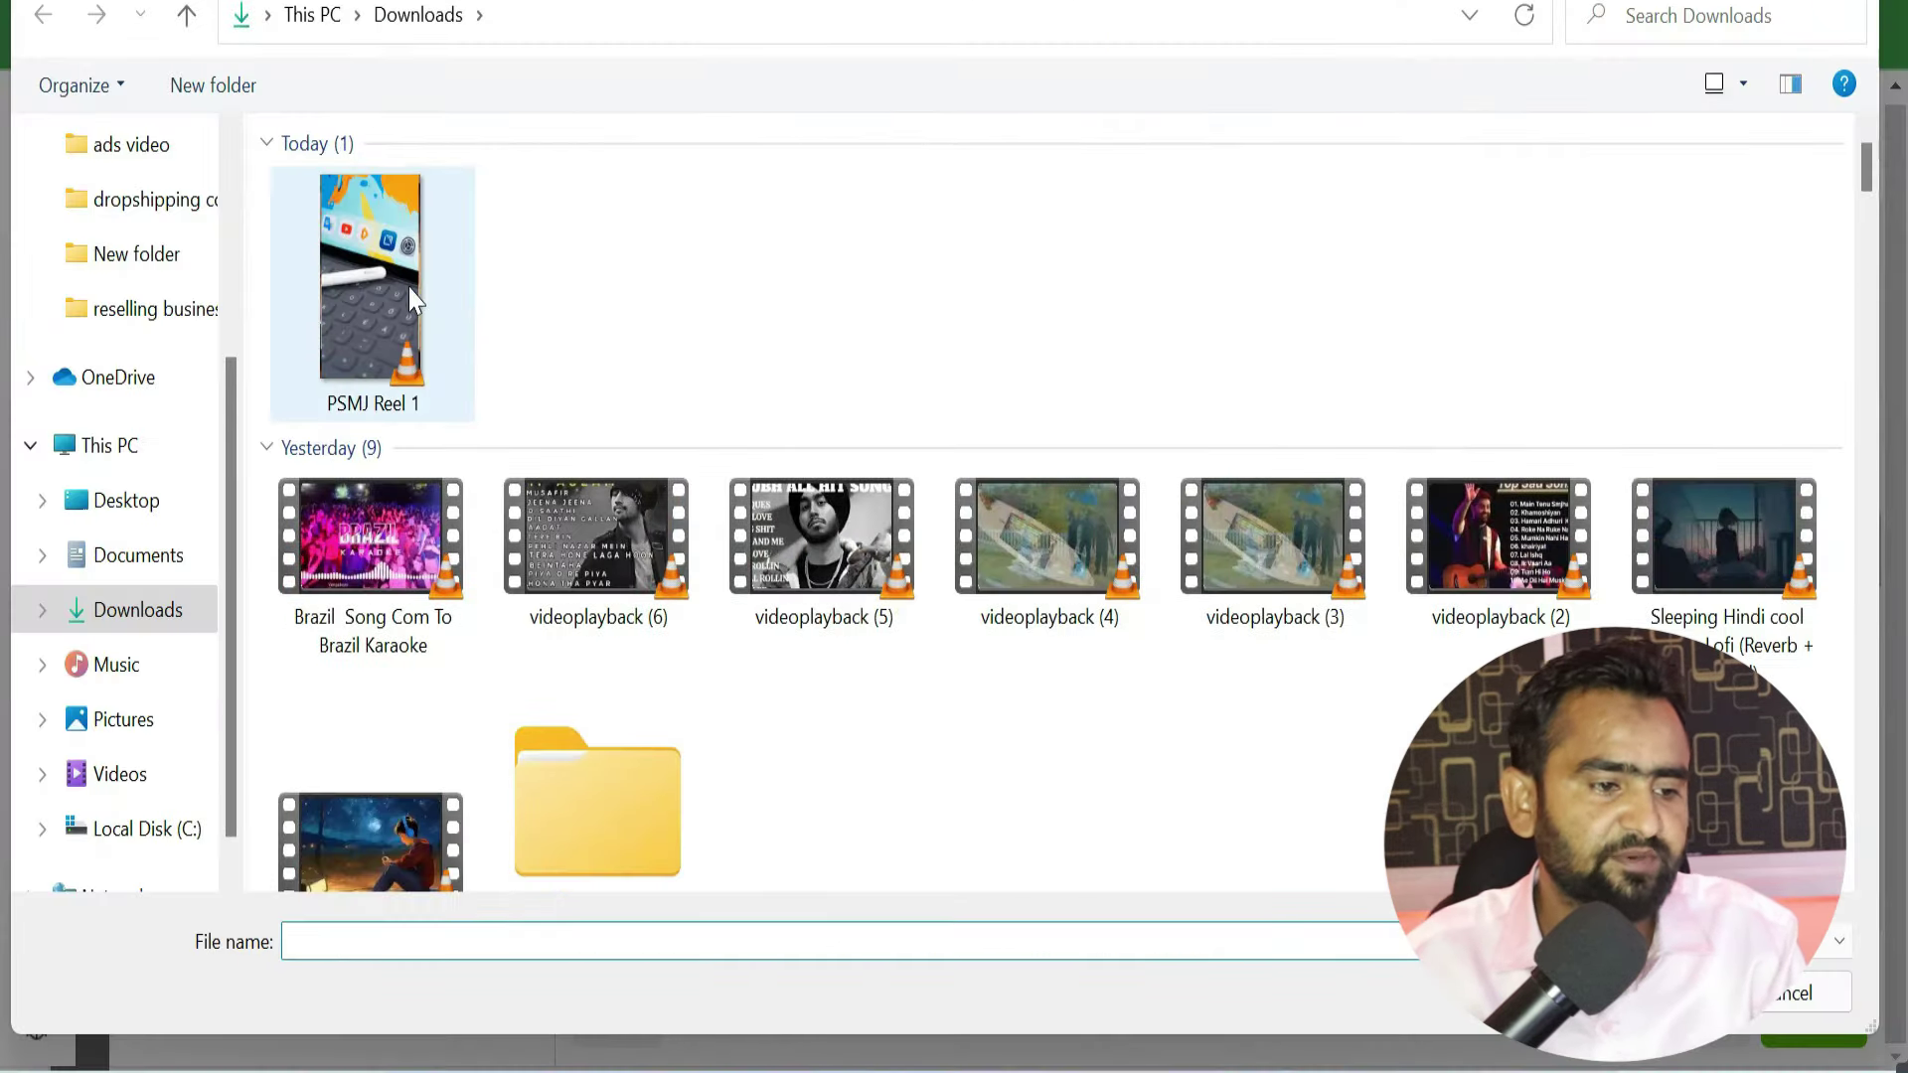
double_click(412, 298)
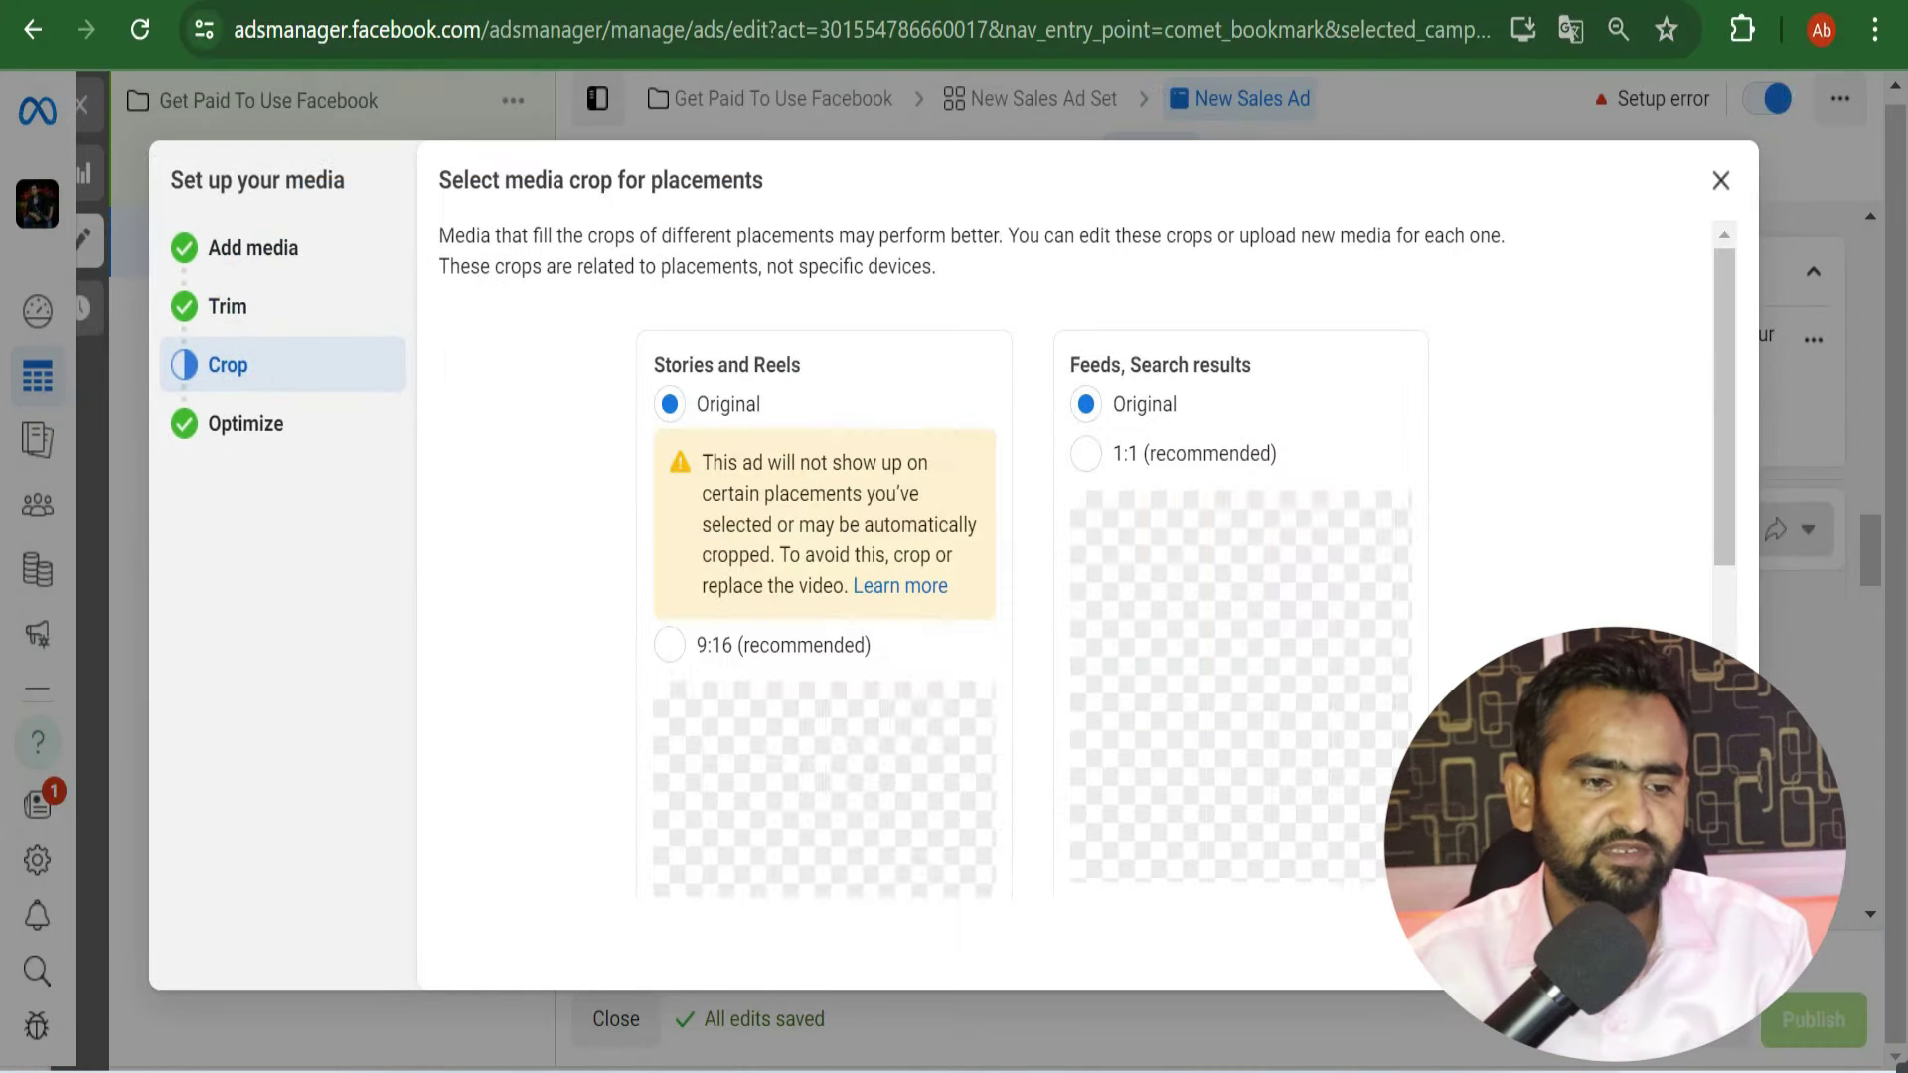
scroll(1107, 660, "down", 5)
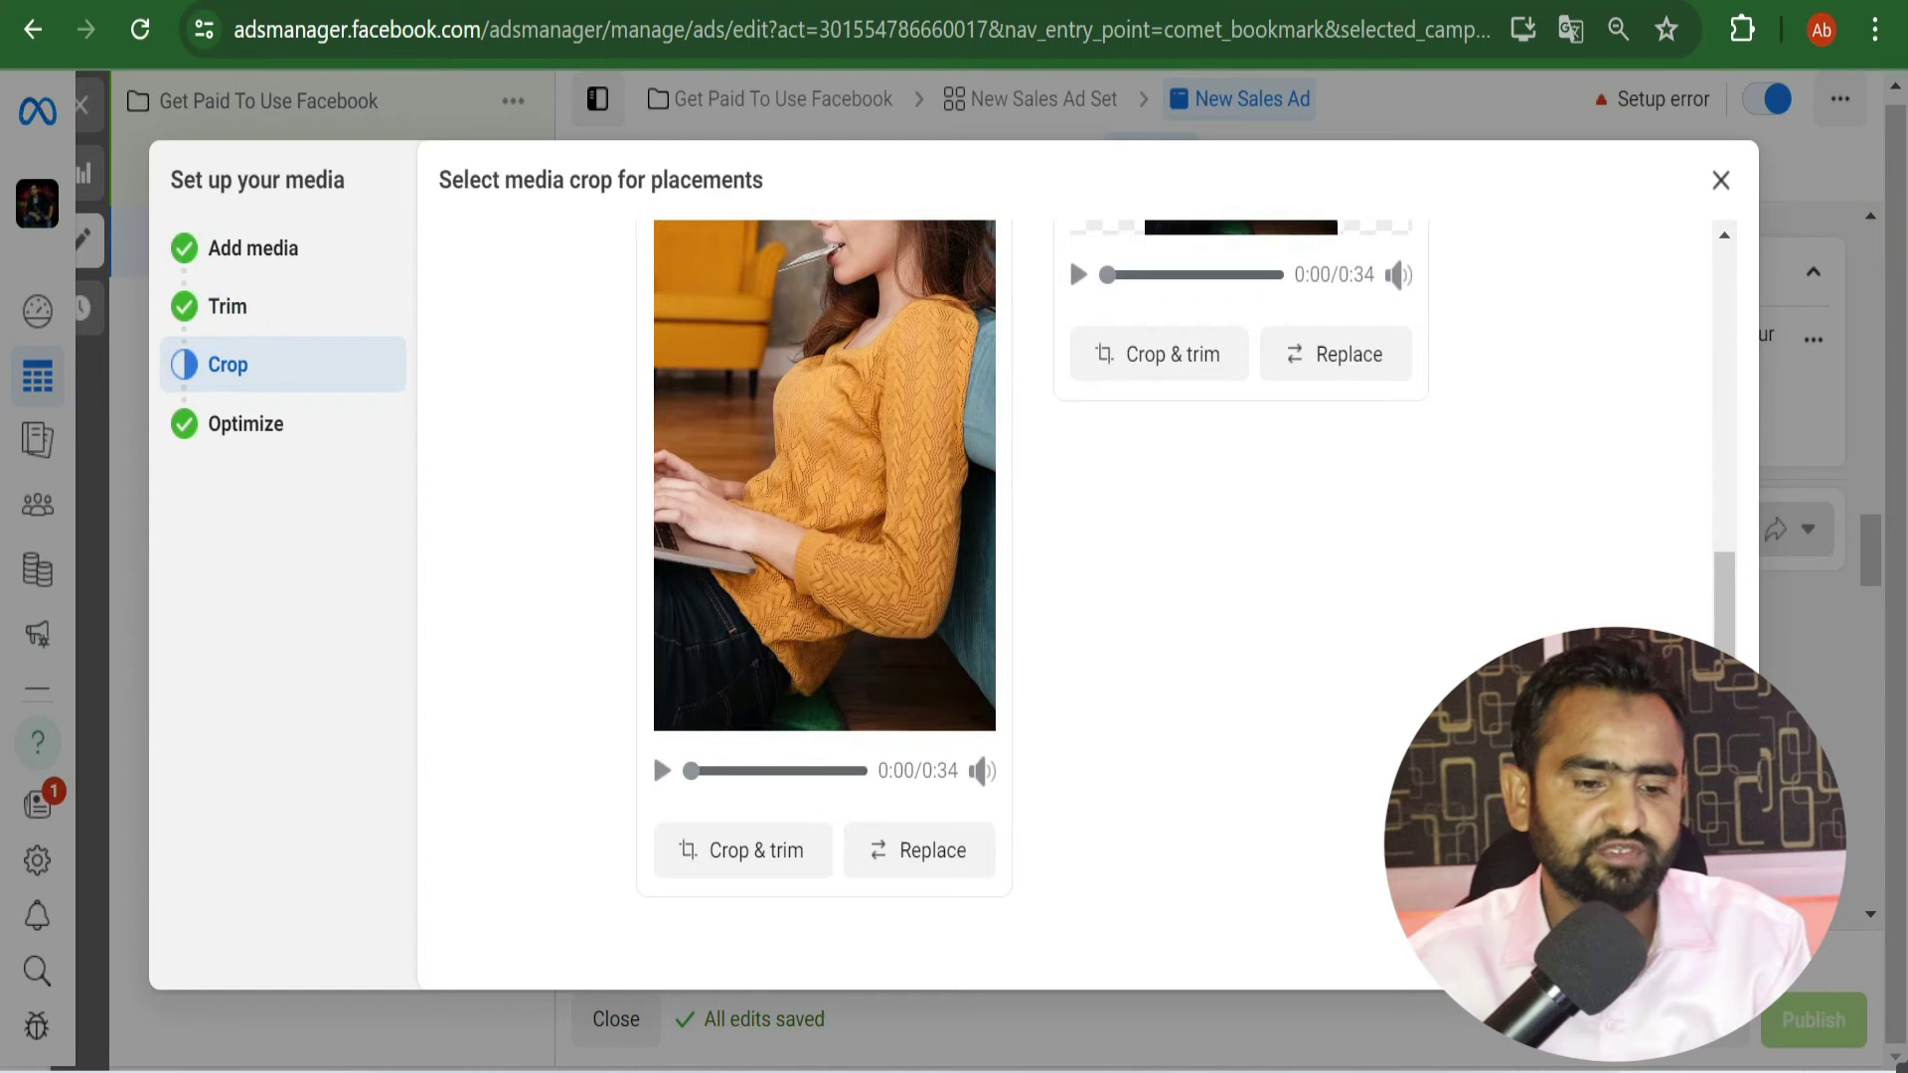
left_click(1680, 949)
scroll(1226, 711, "down", 1)
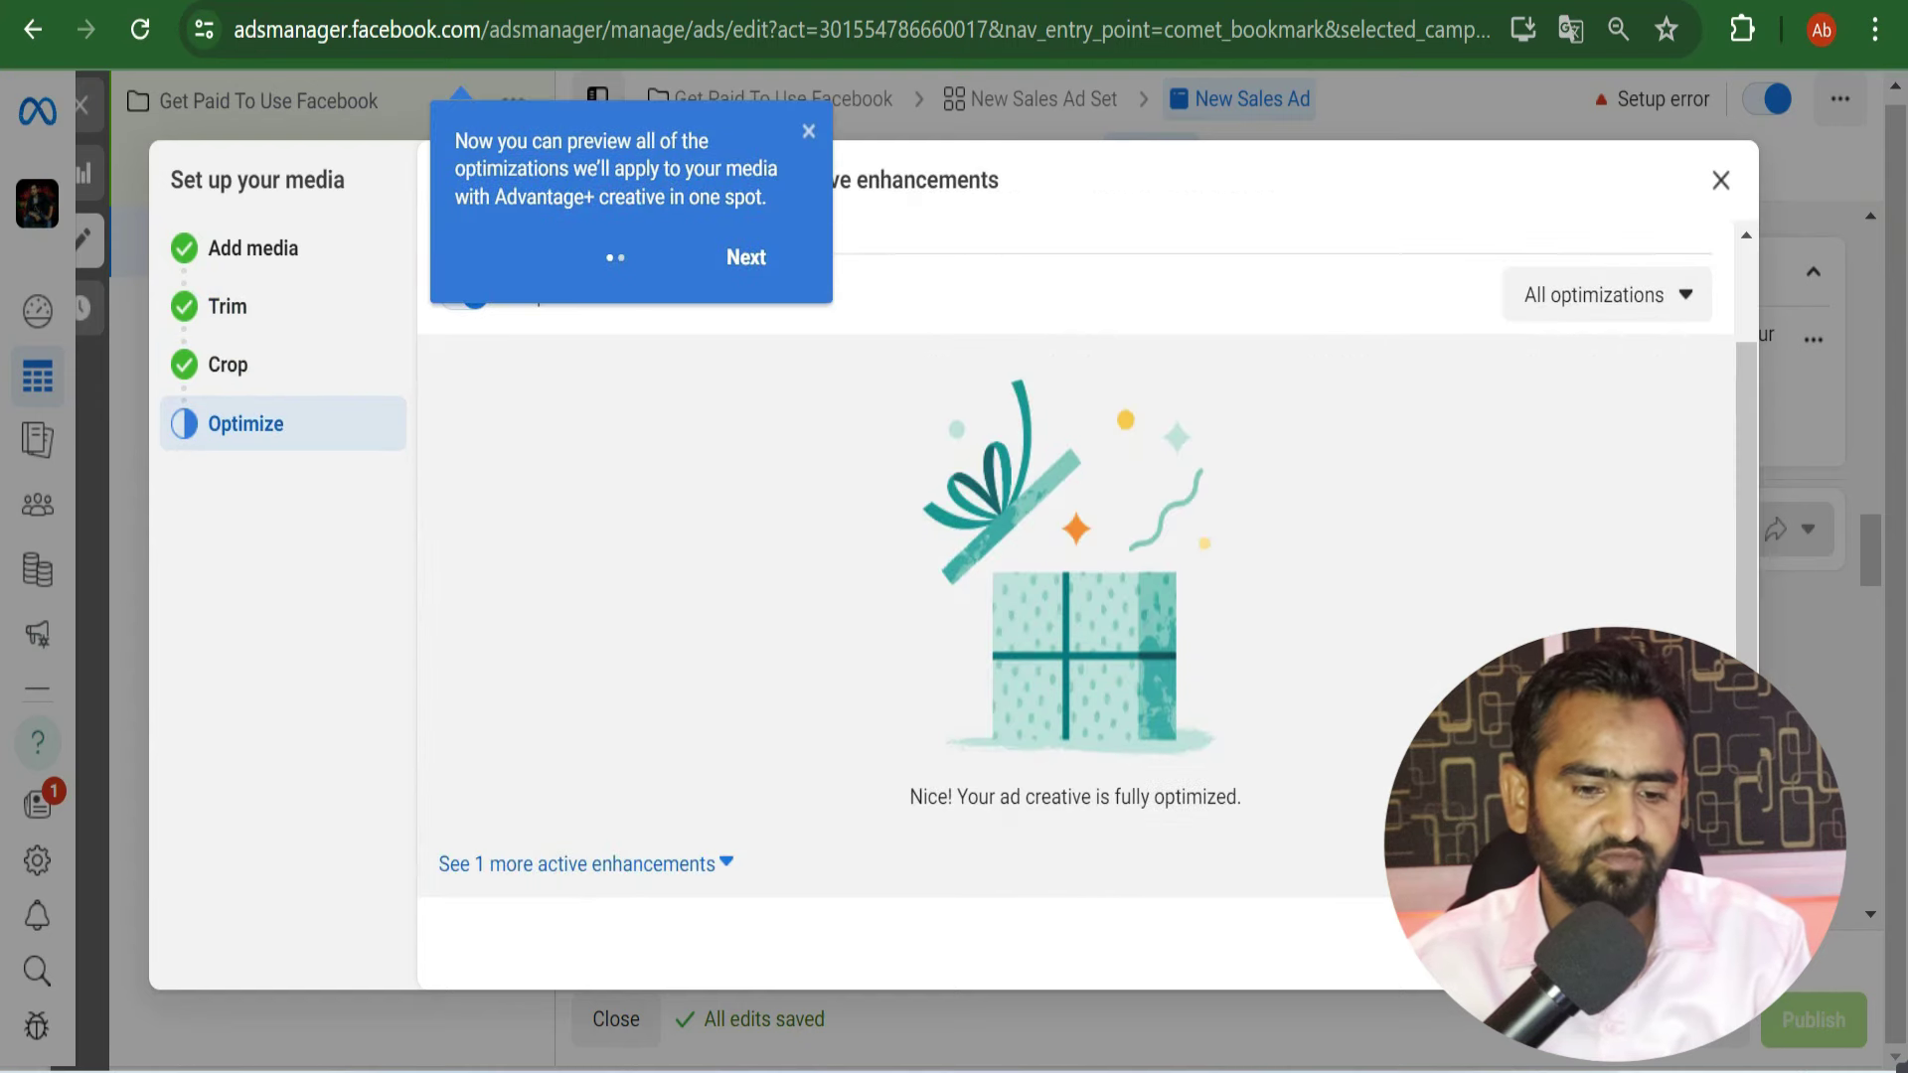
left_click(1680, 949)
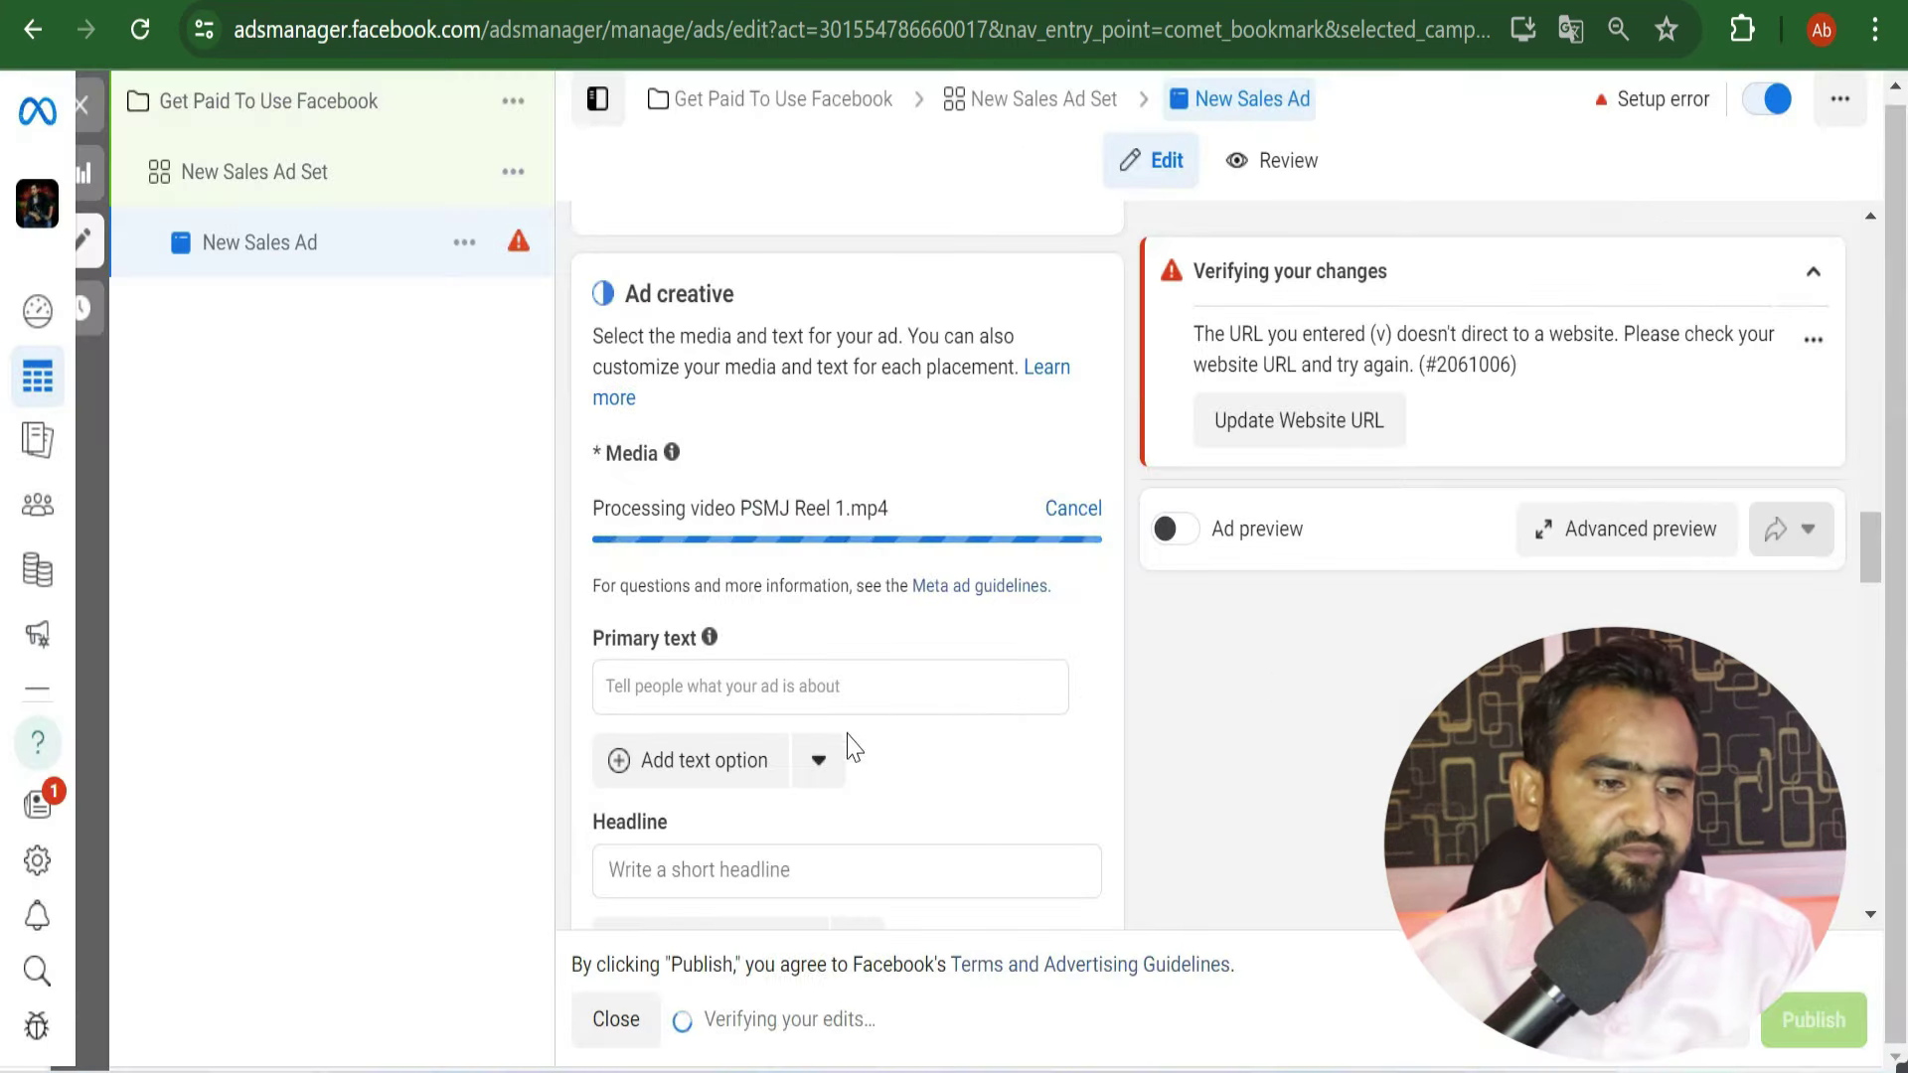
Step: Fill in the ad's primary text with "work from home" and choose Learn more as the call to action
scroll(825, 675, "down", 2)
left_click(814, 523)
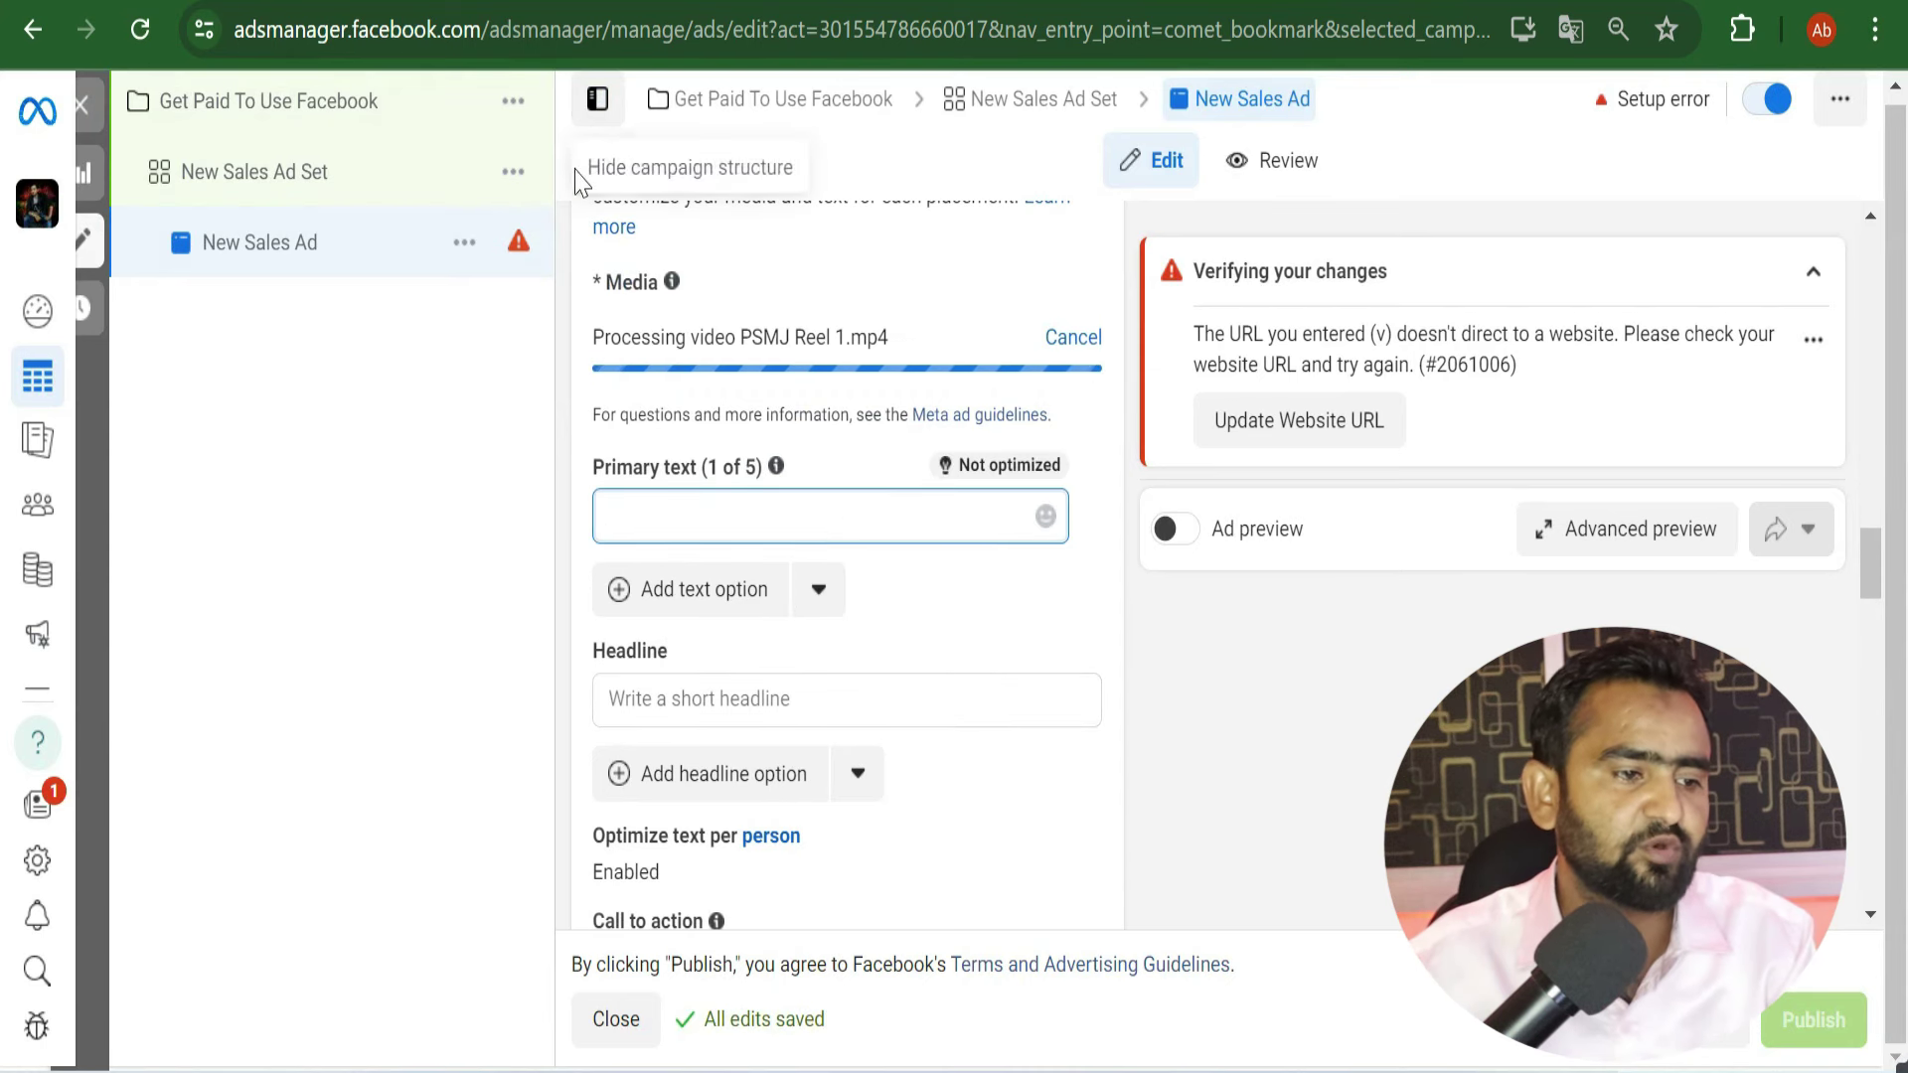
scroll(1056, 494, "down", 5)
left_click(878, 438)
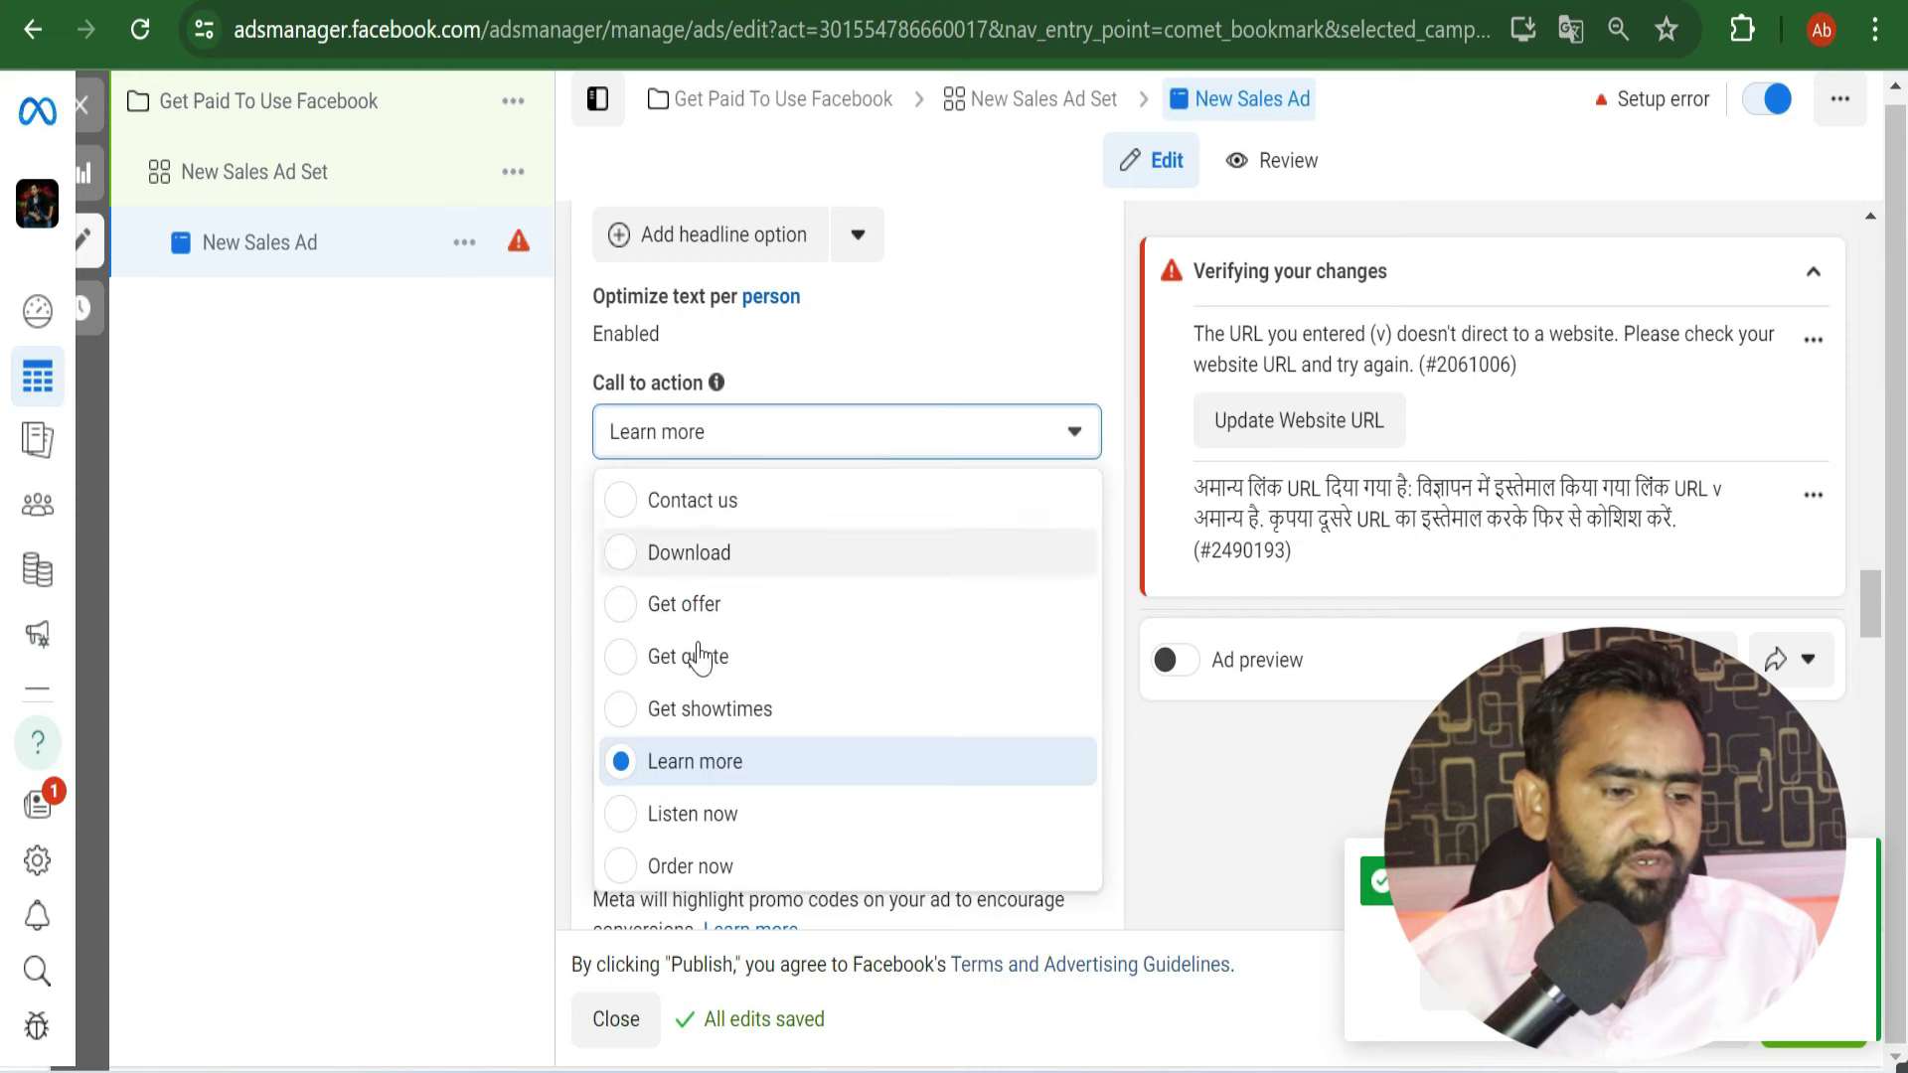
left_click(694, 763)
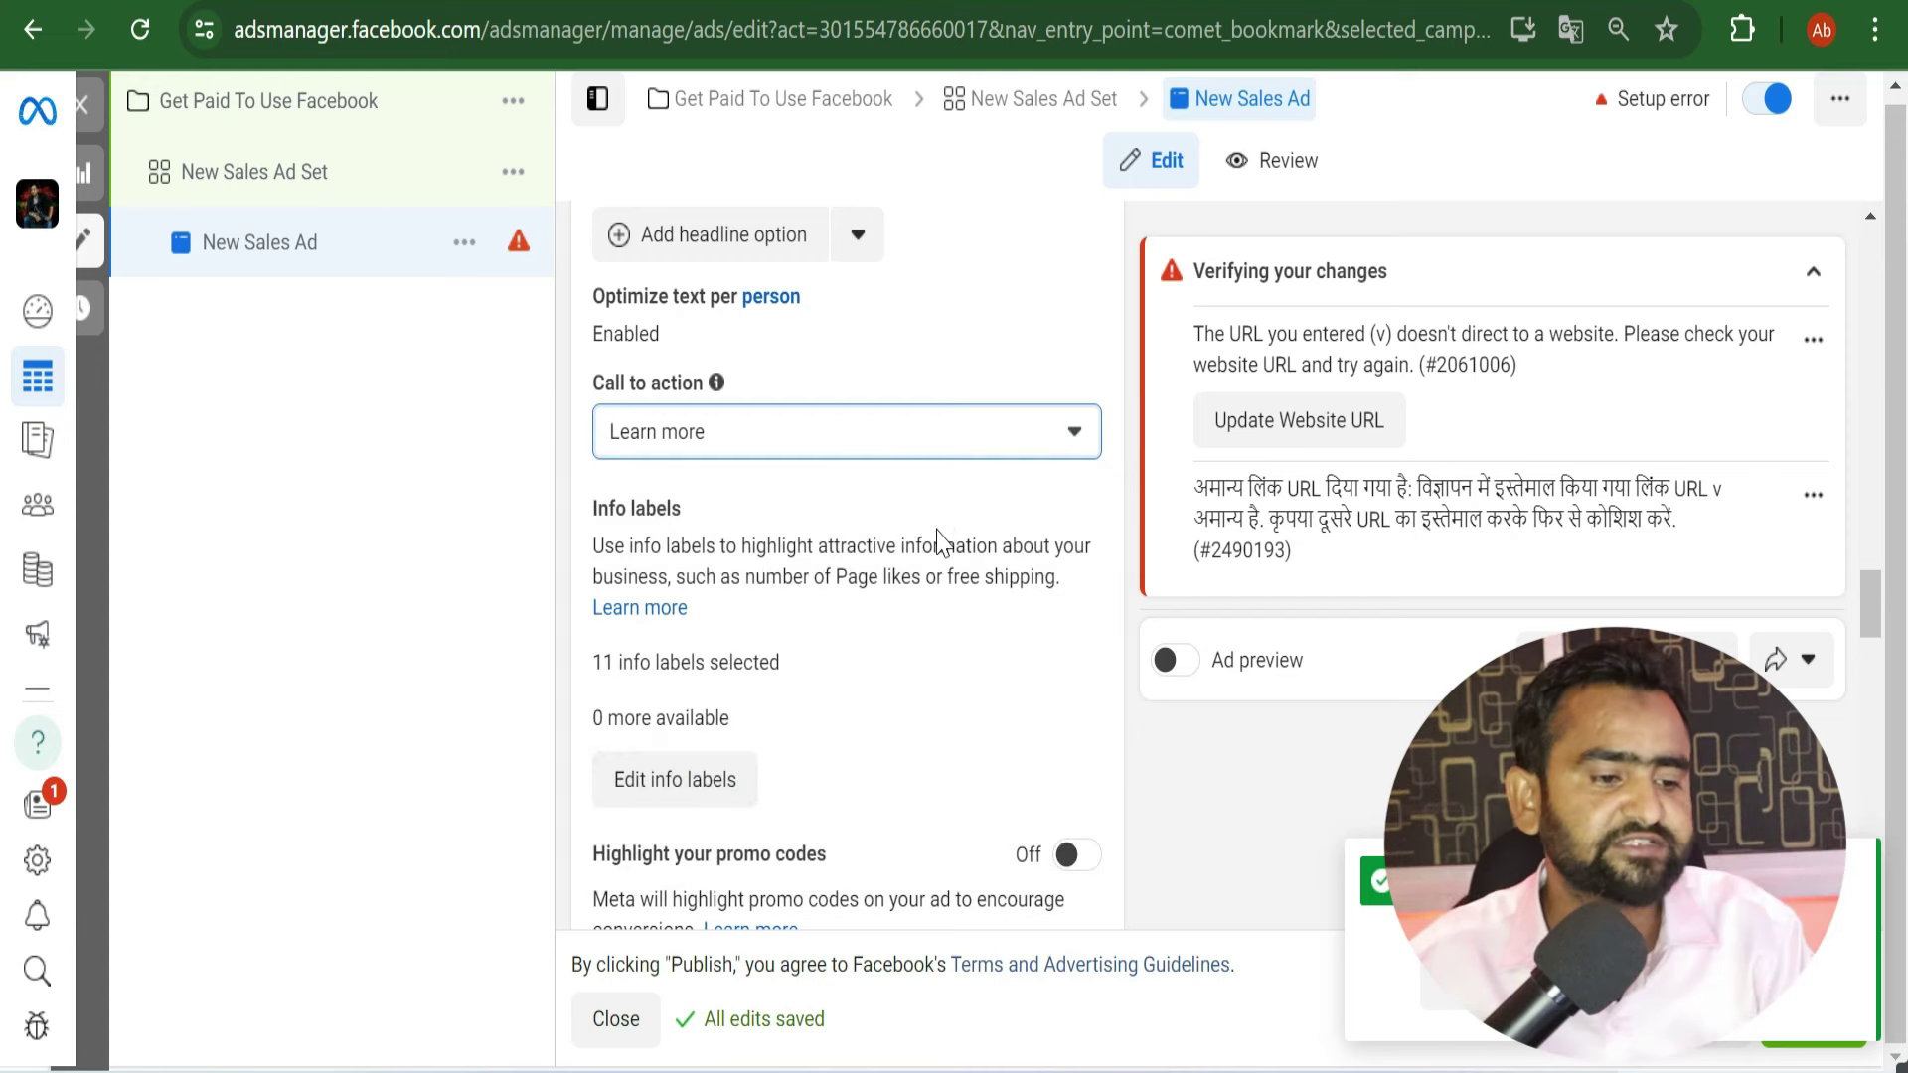
Step: Review the ad's remaining settings, including promo codes, Advantage+ creative, destination, languages and tracking, along with the ad setup
scroll(937, 541, "down", 10)
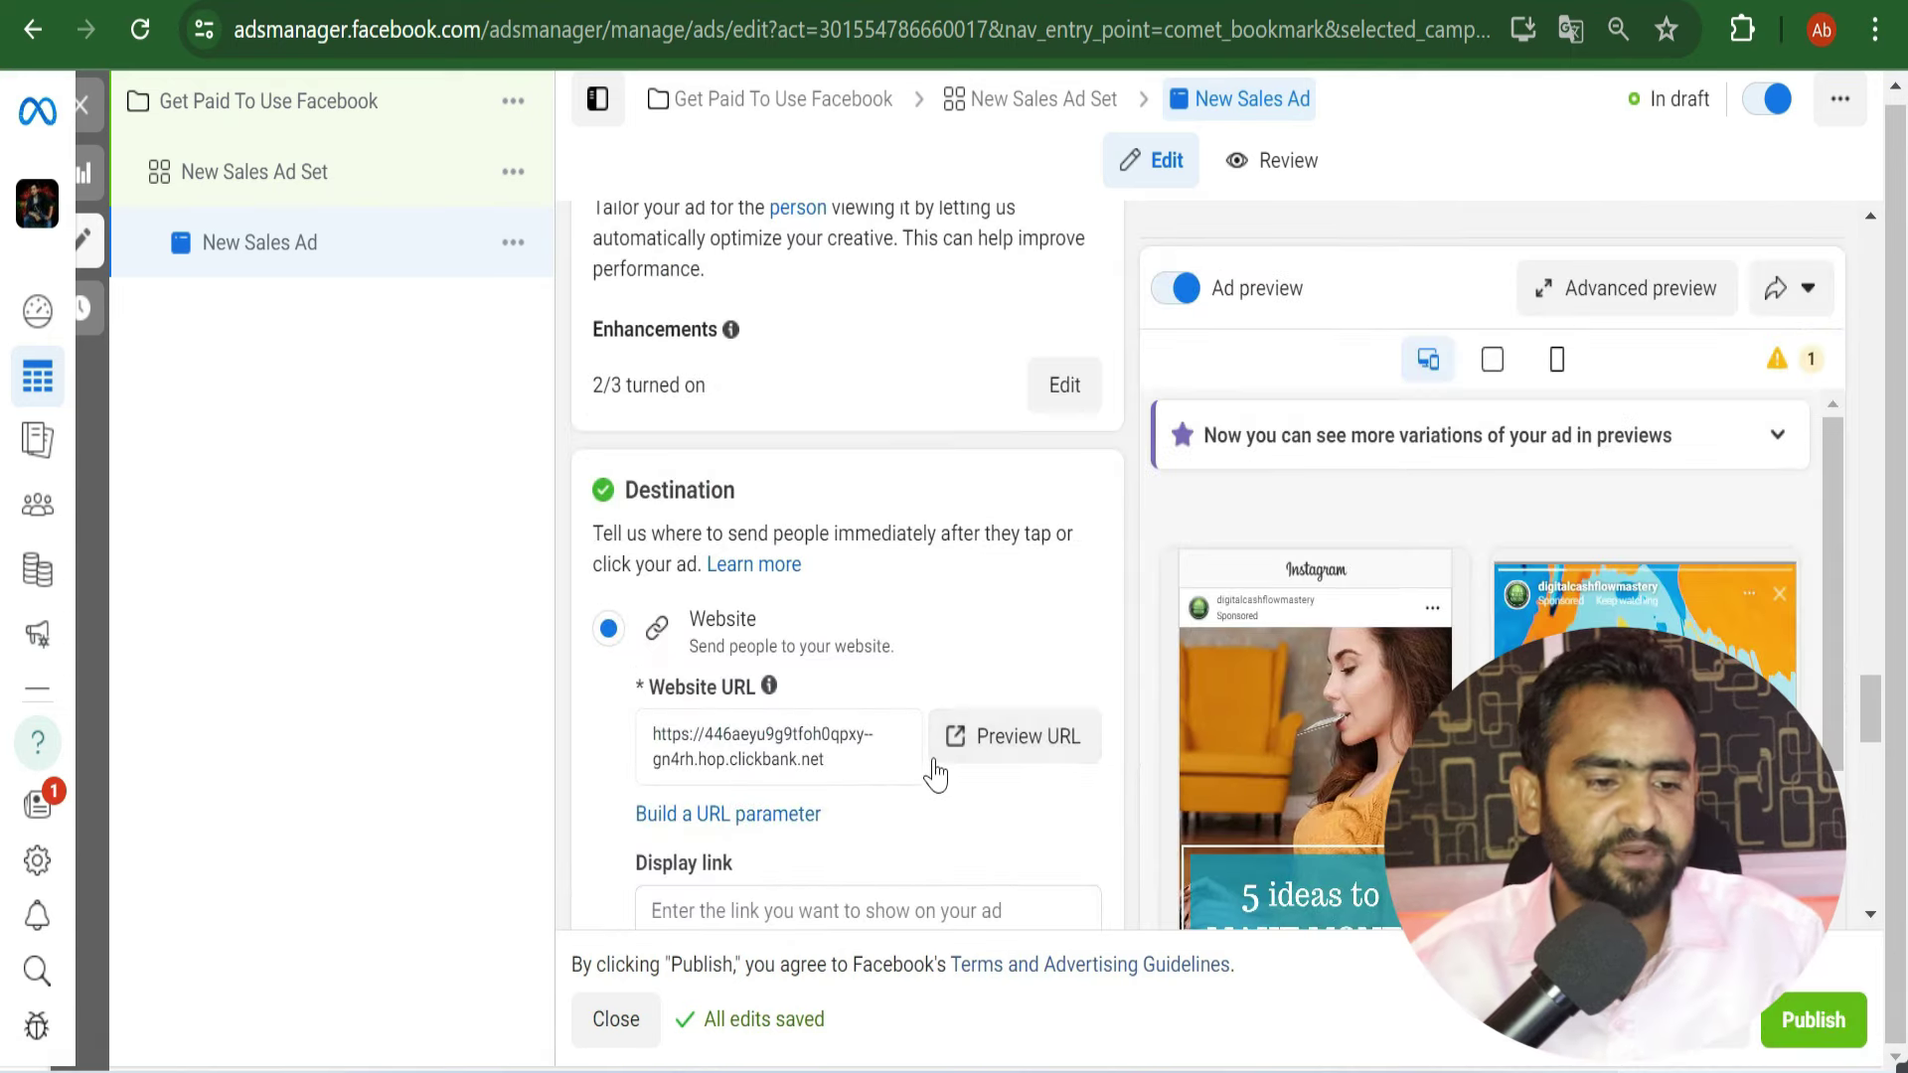
scroll(873, 759, "down", 3)
scroll(873, 766, "down", 11)
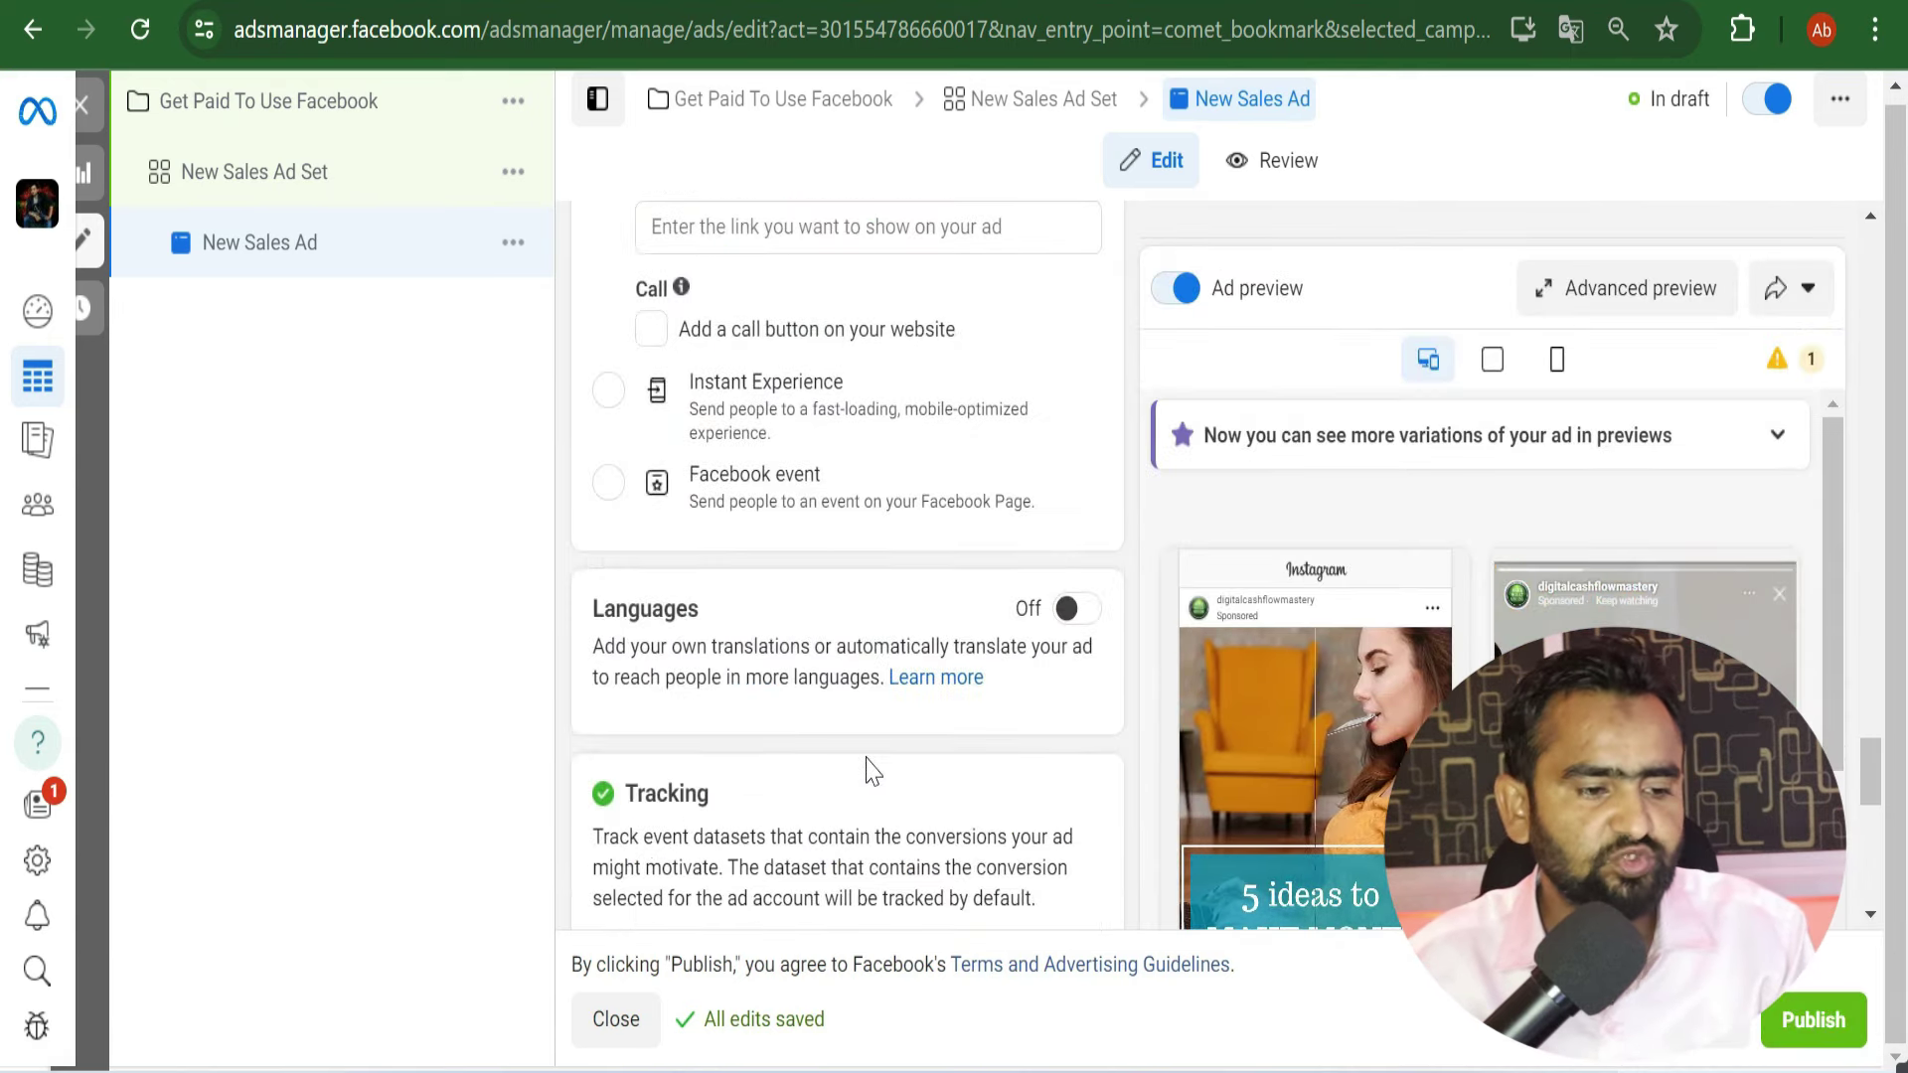
scroll(872, 771, "up", 3)
scroll(871, 771, "up", 15)
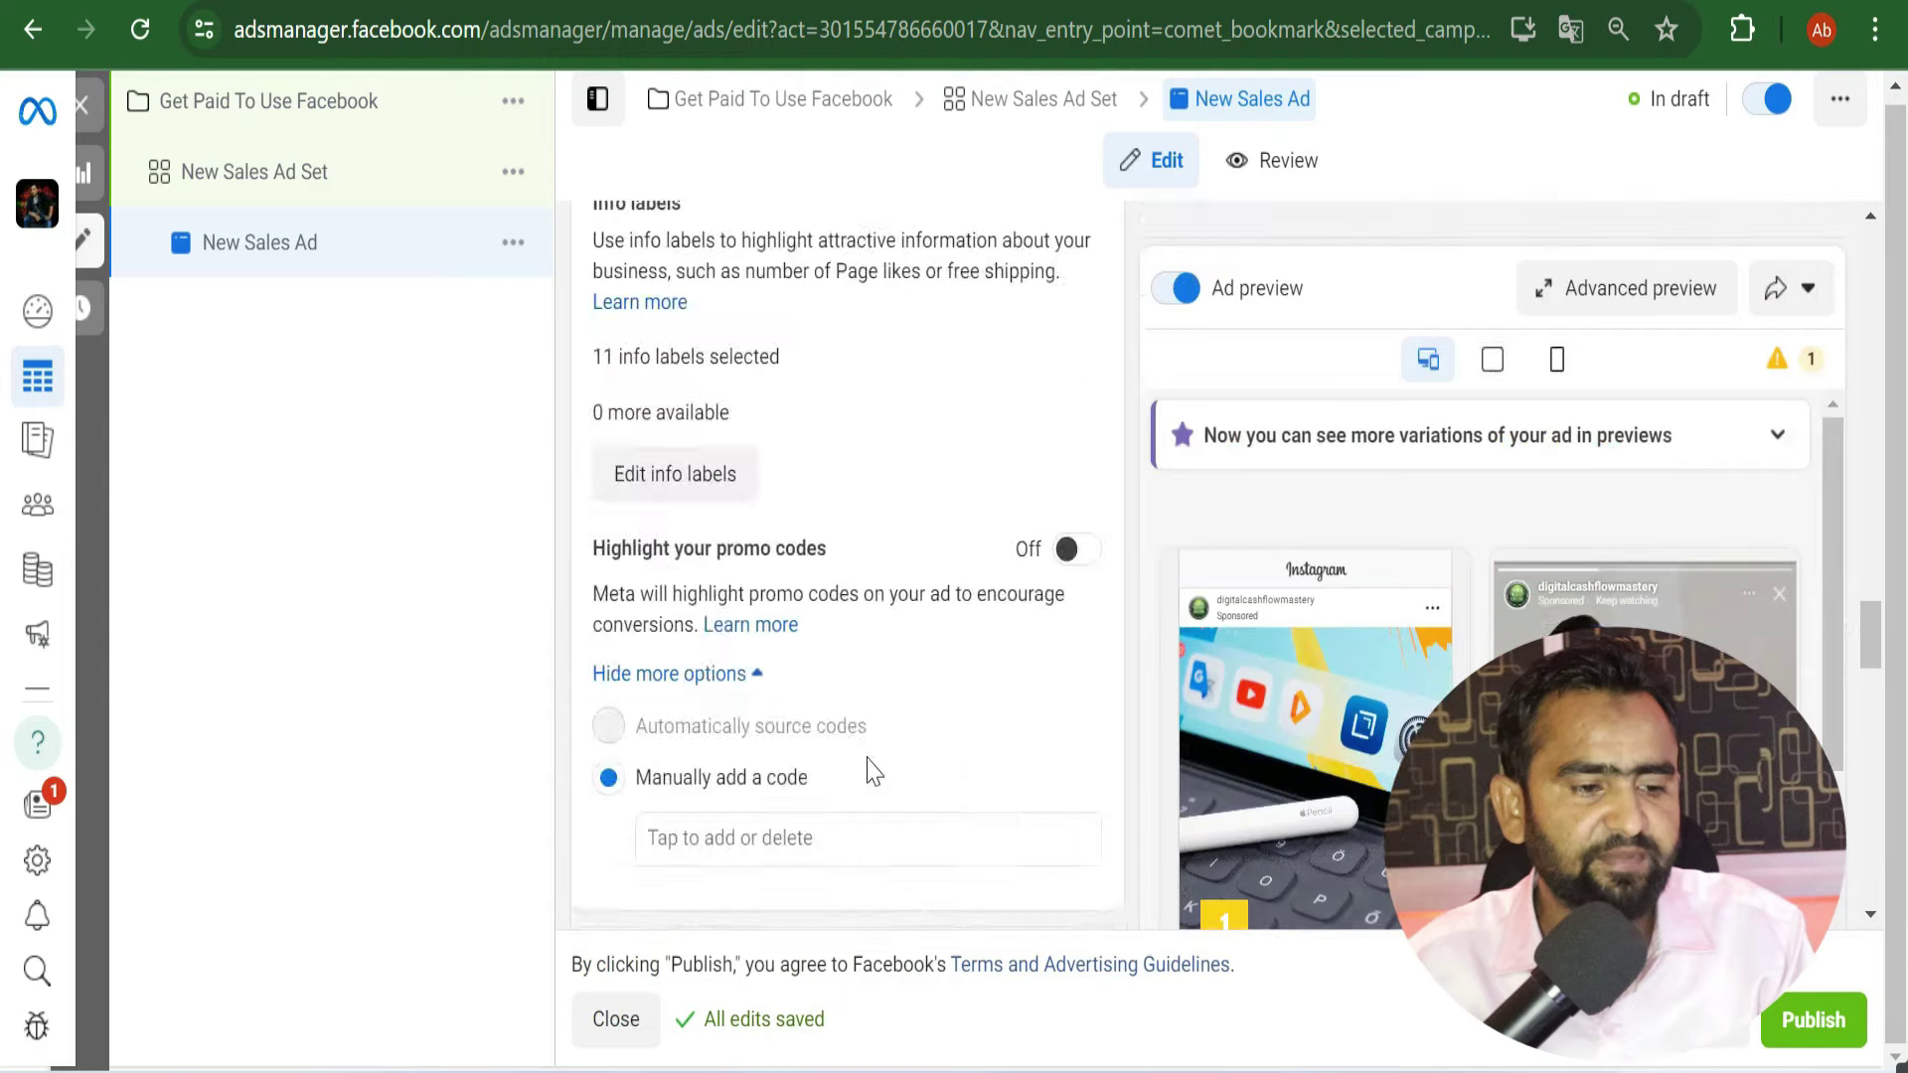
scroll(878, 751, "up", 10)
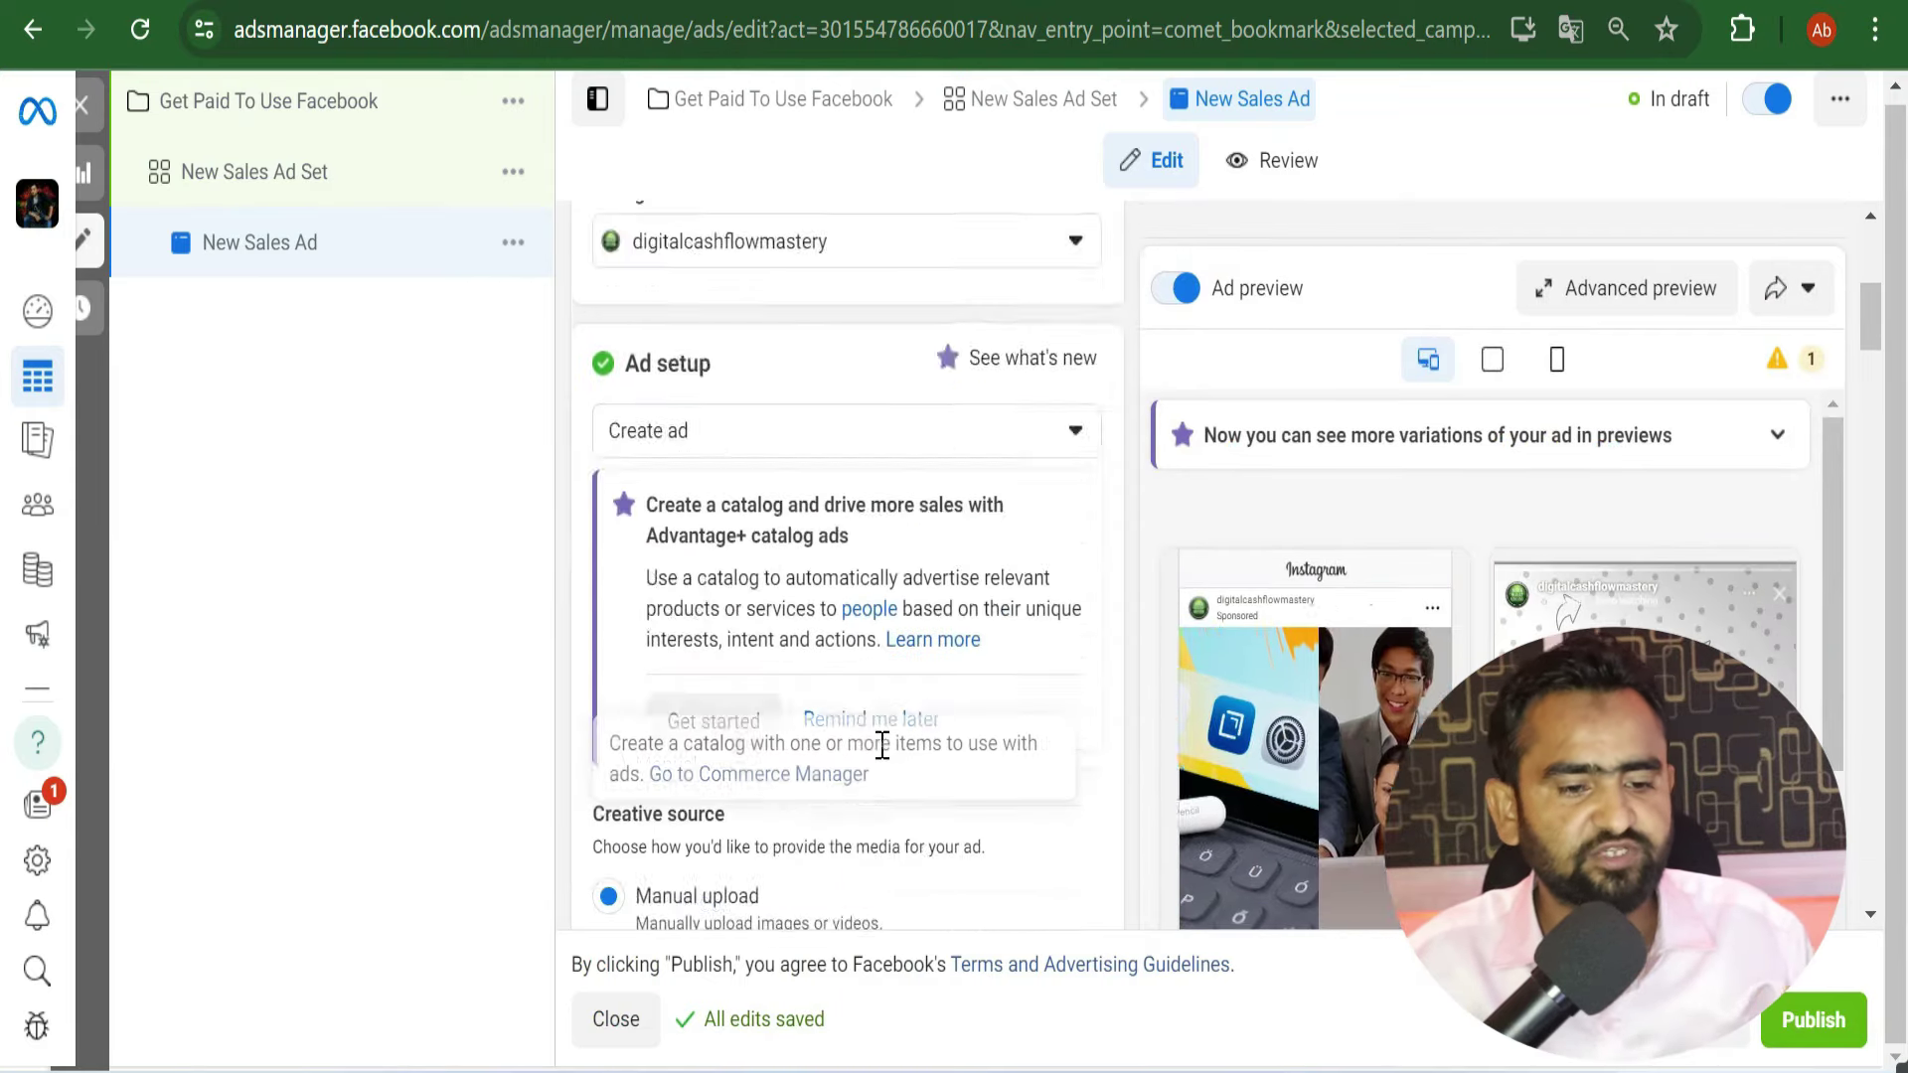
scroll(944, 748, "down", 14)
scroll(960, 740, "down", 12)
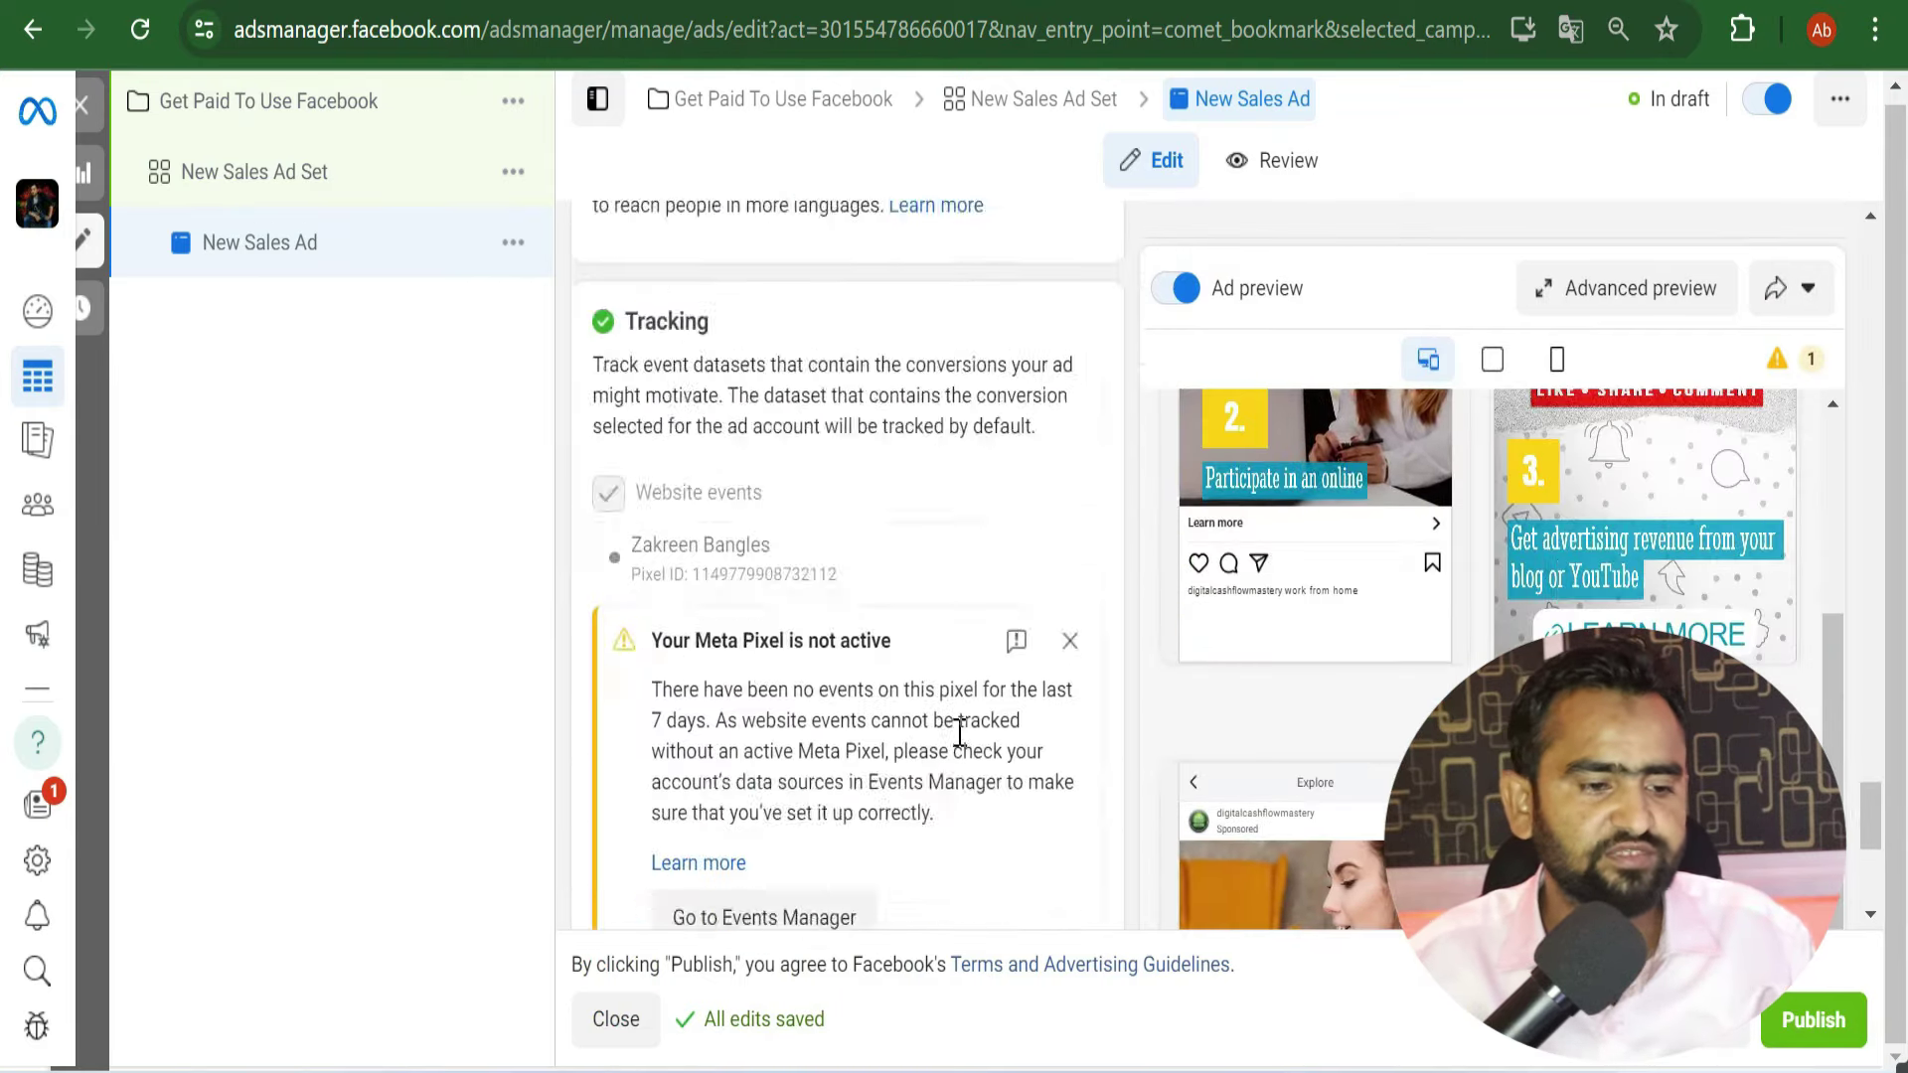
scroll(961, 745, "down", 10)
Step: Preview the destination website URL, and return to the ad's name and identity settings
scroll(959, 747, "up", 10)
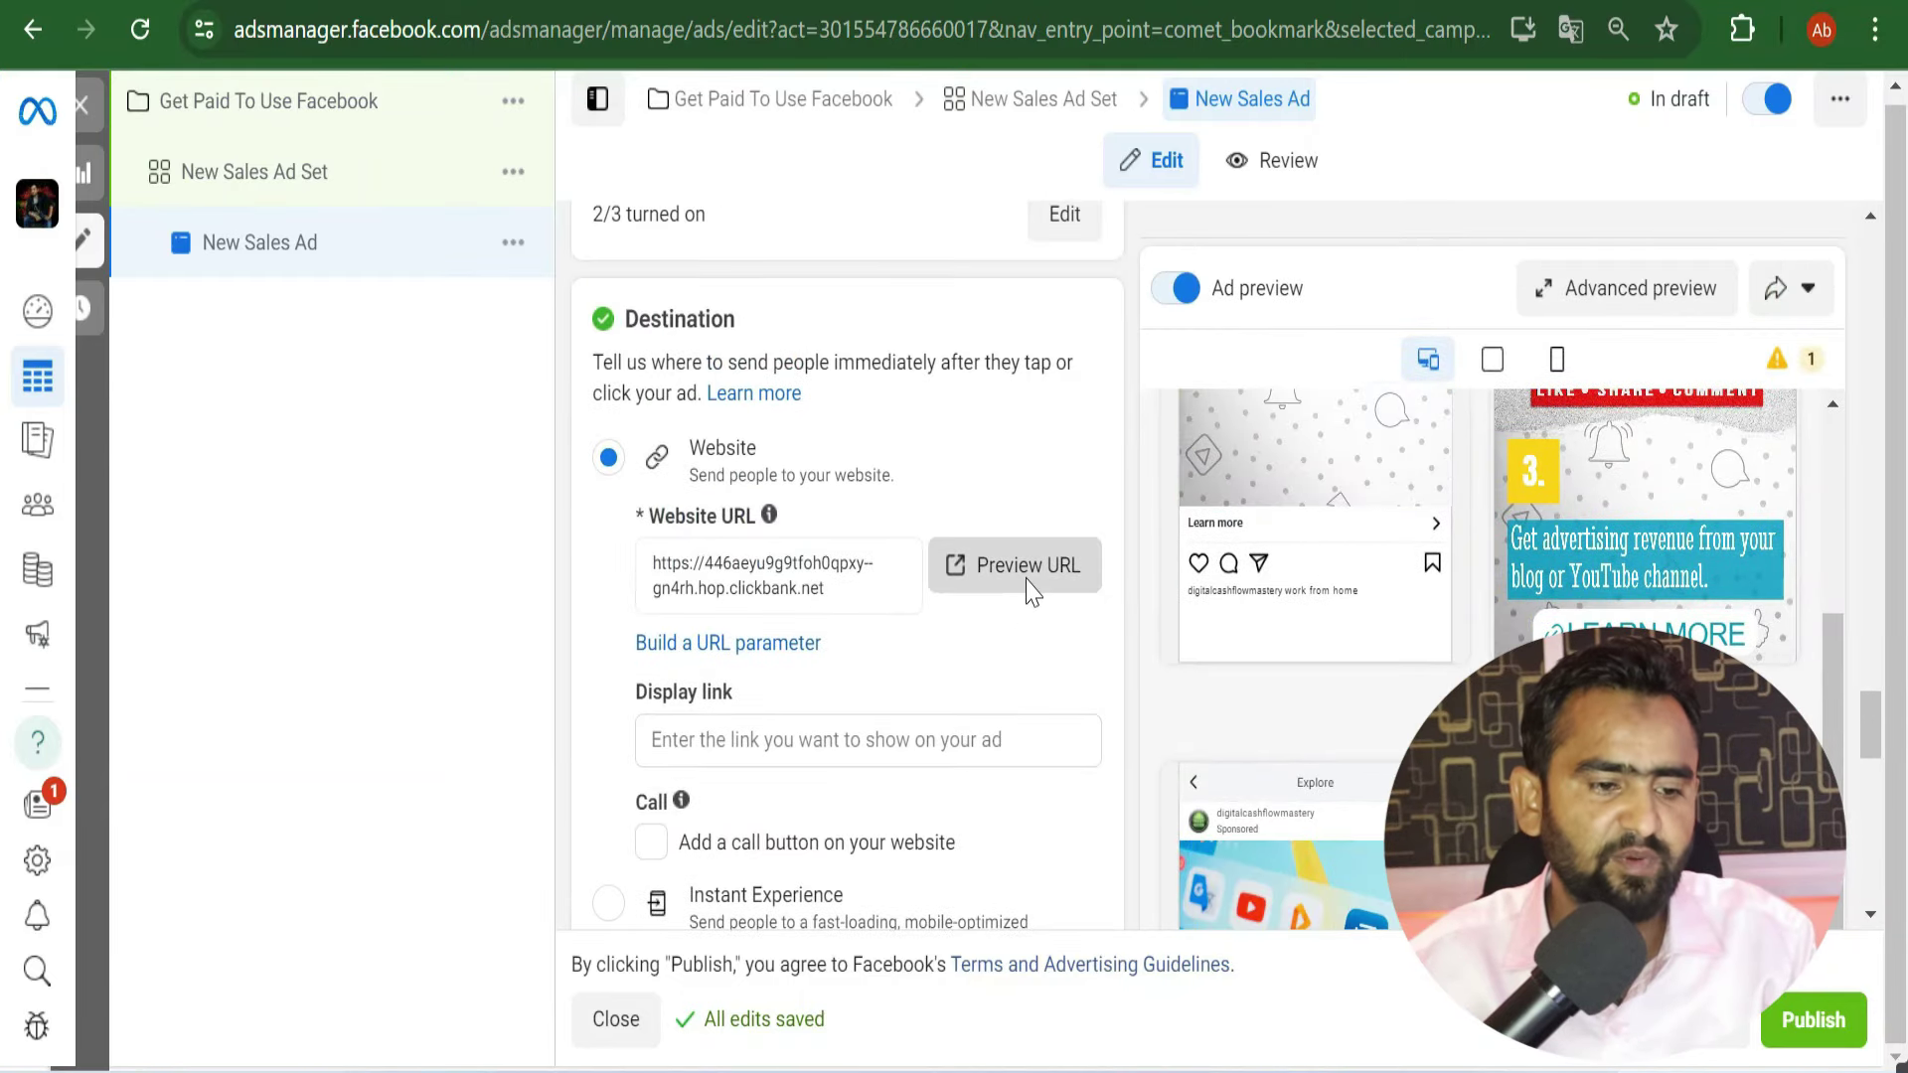
left_click(1029, 584)
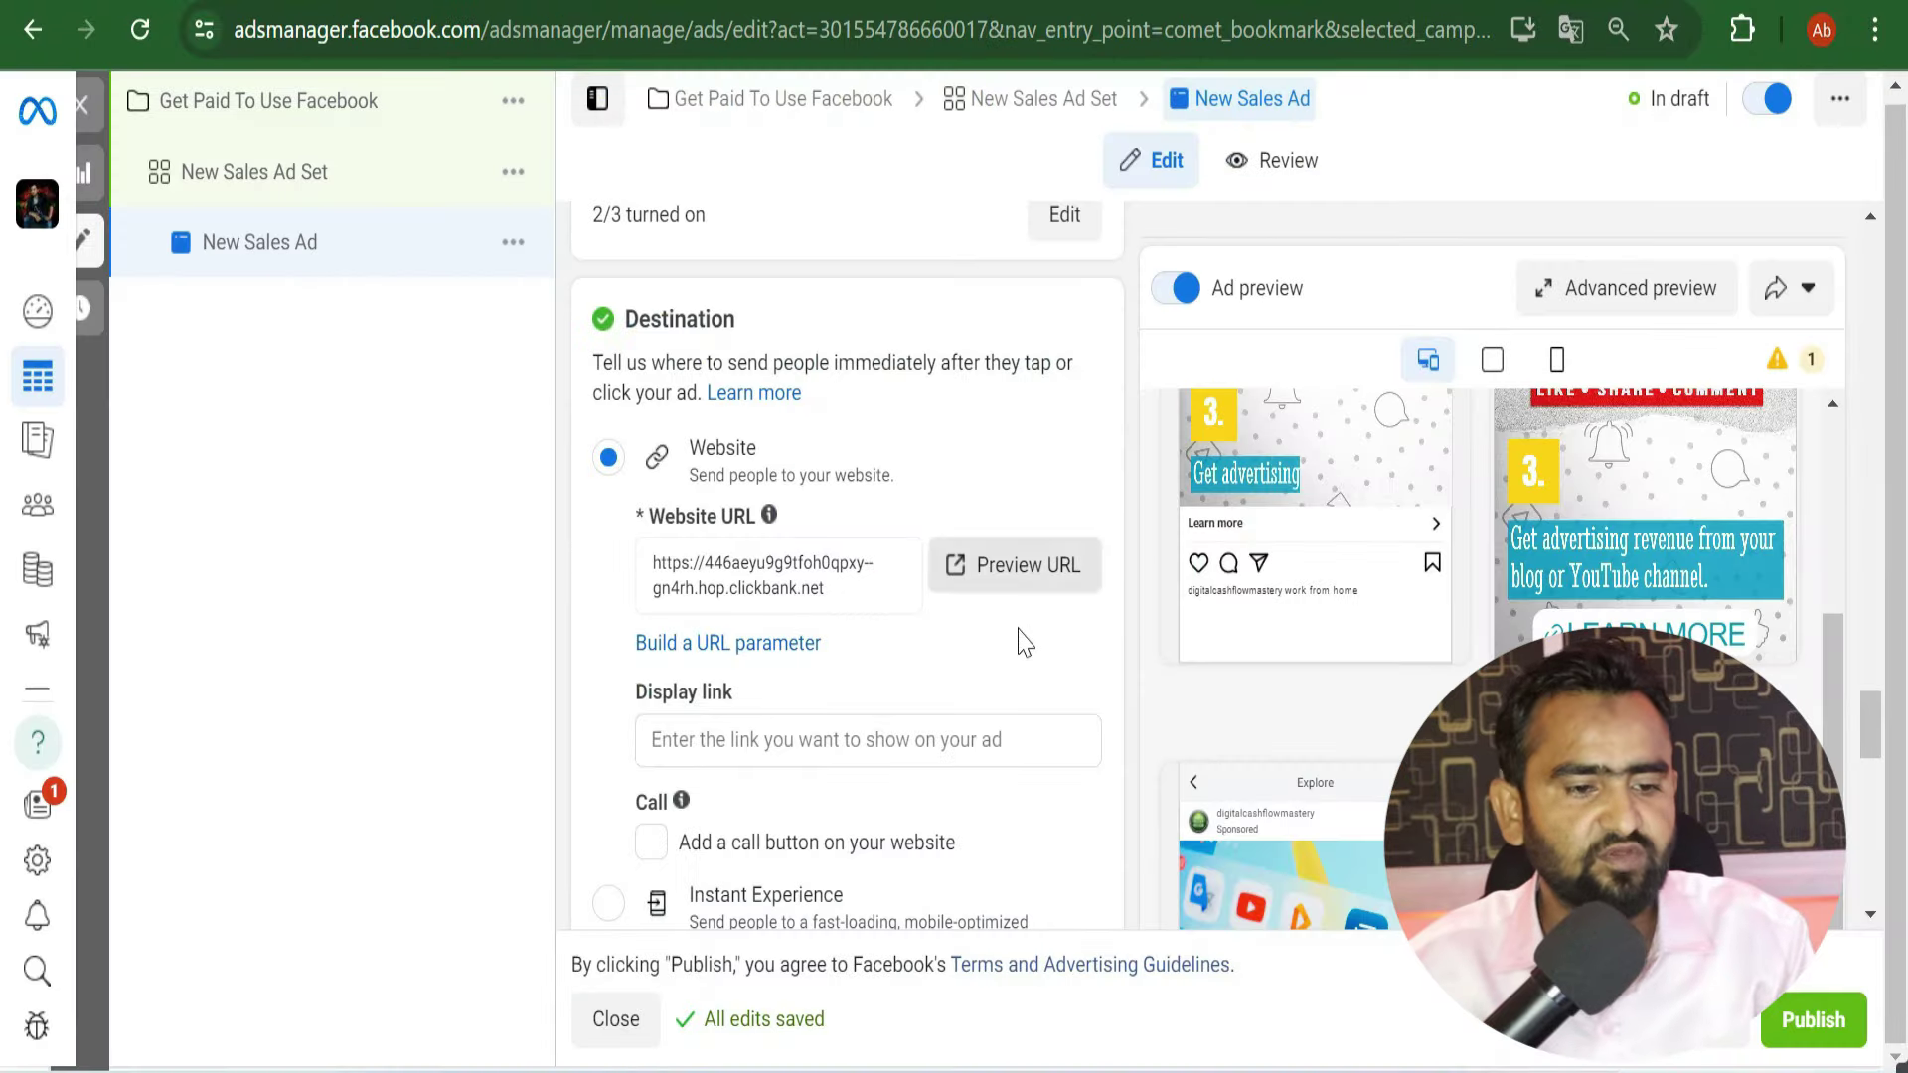
scroll(994, 596, "up", 15)
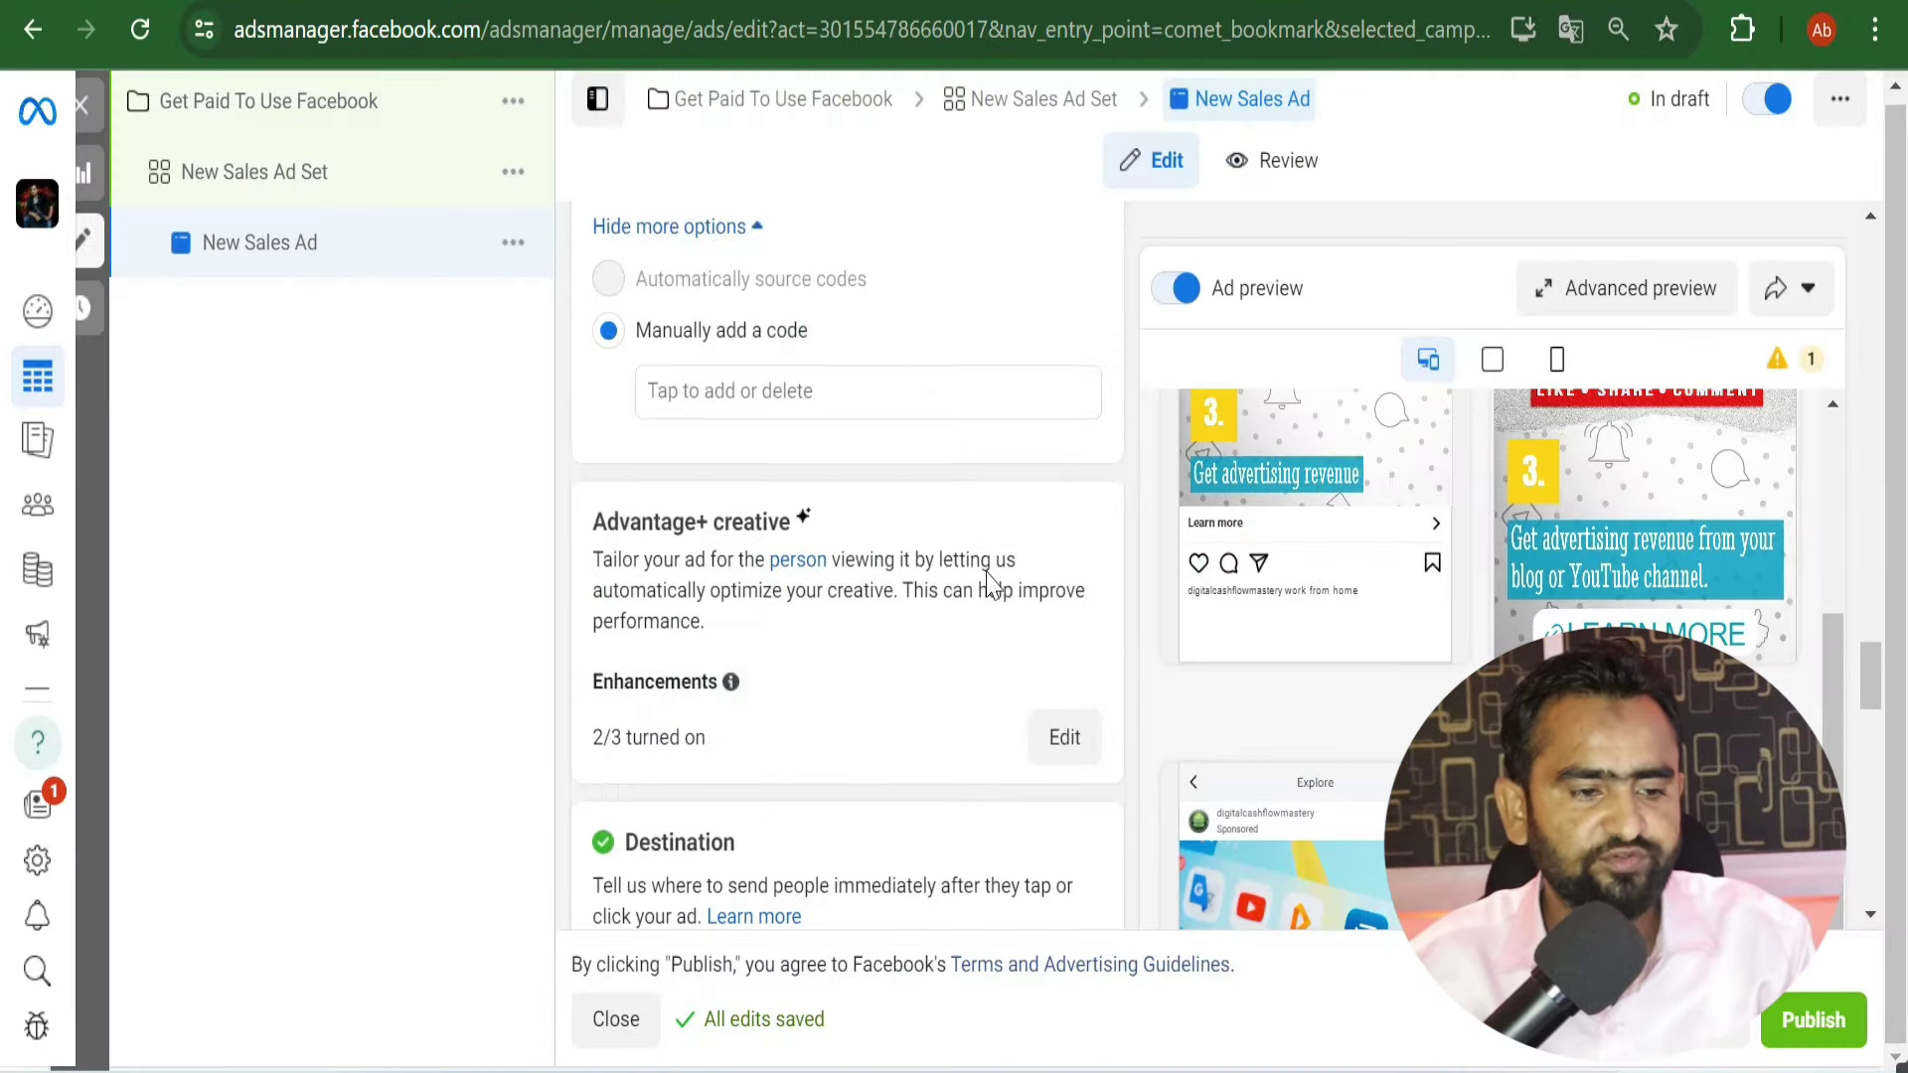
scroll(986, 586, "up", 10)
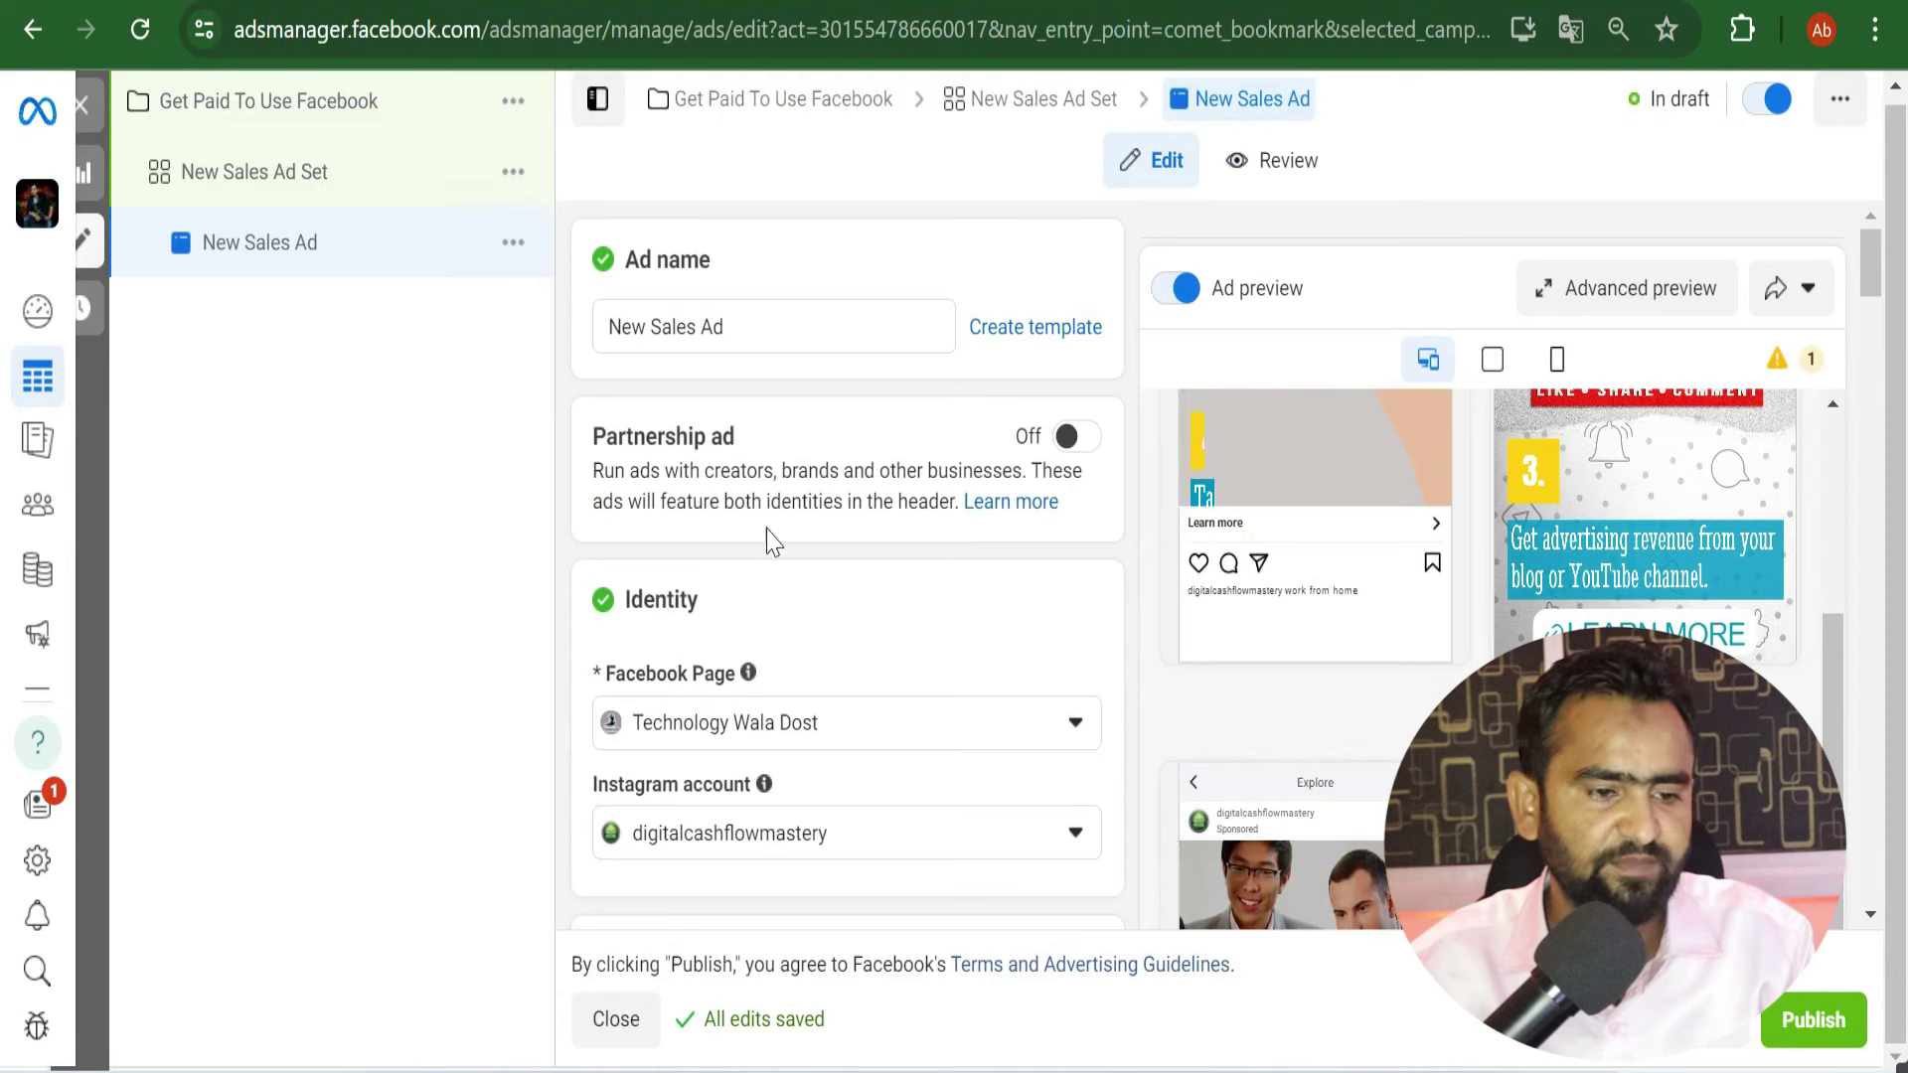
scroll(1201, 643, "up", 5)
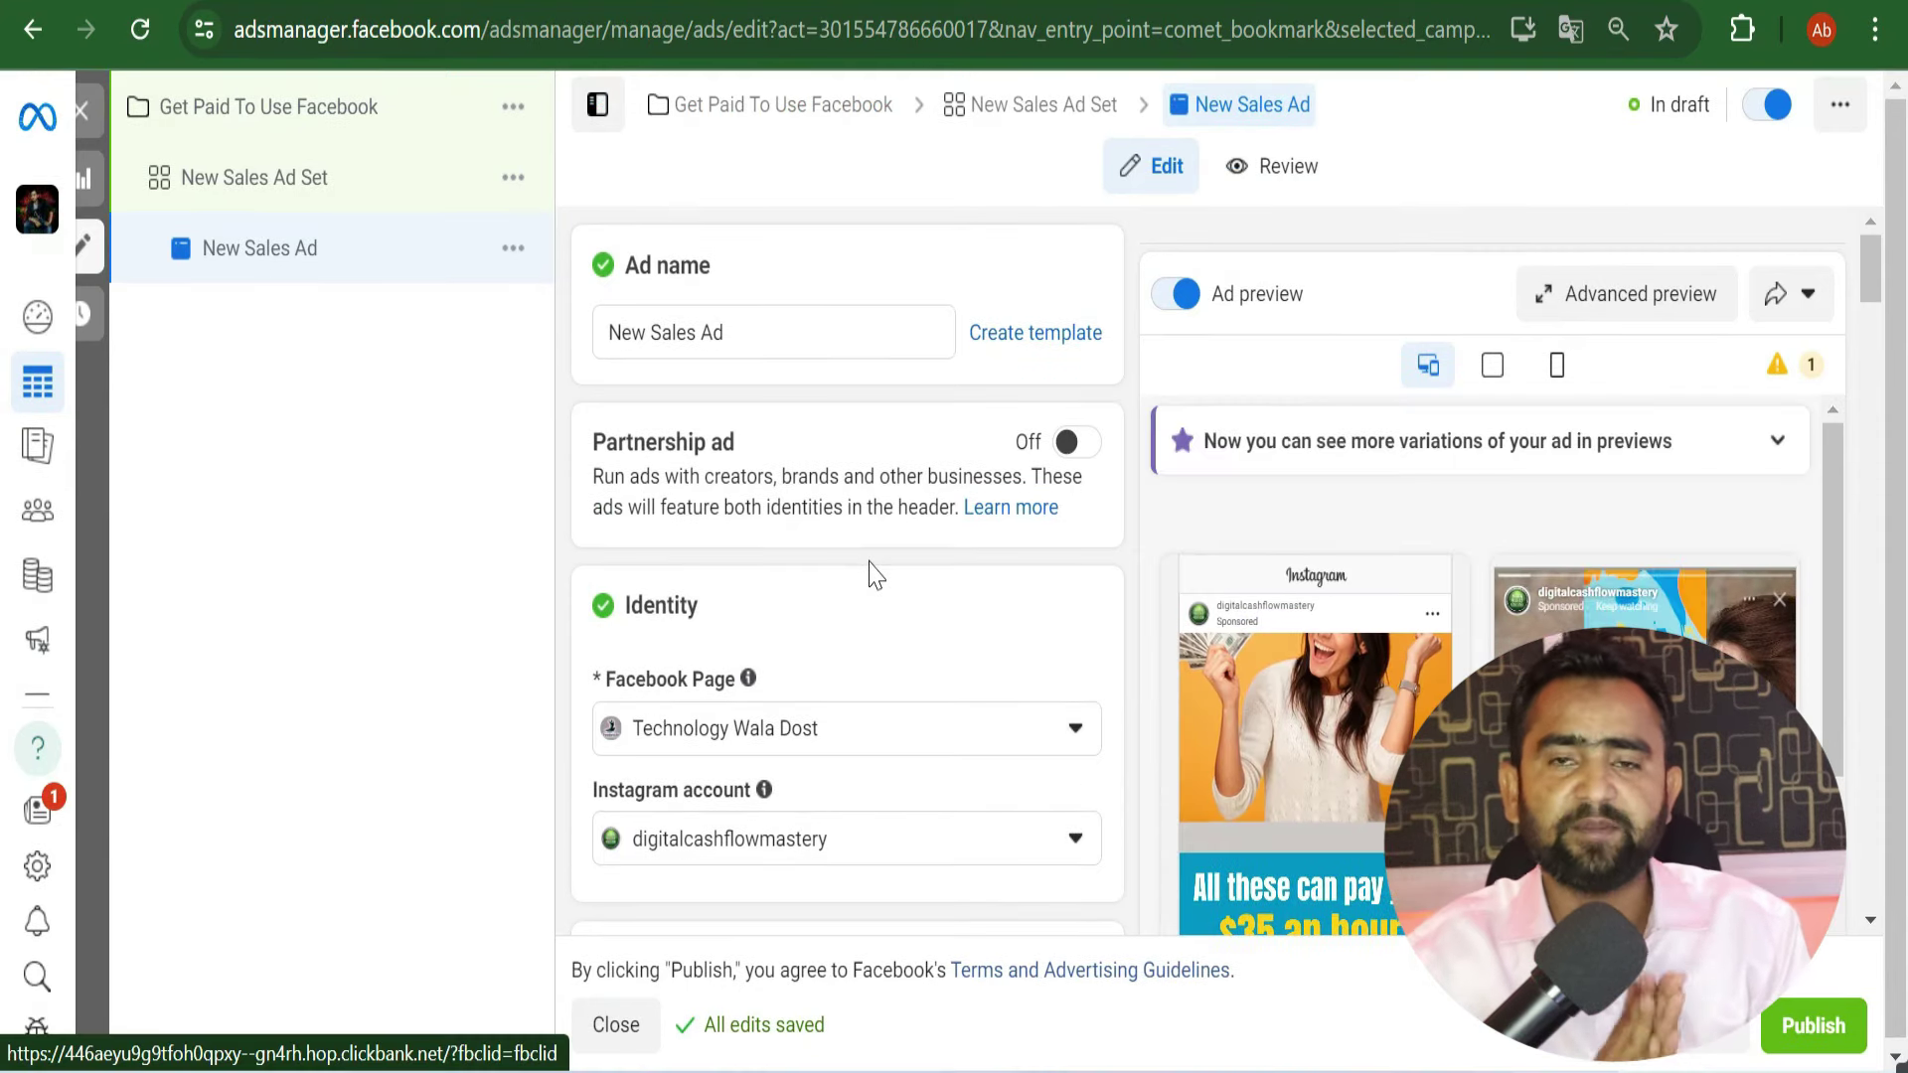